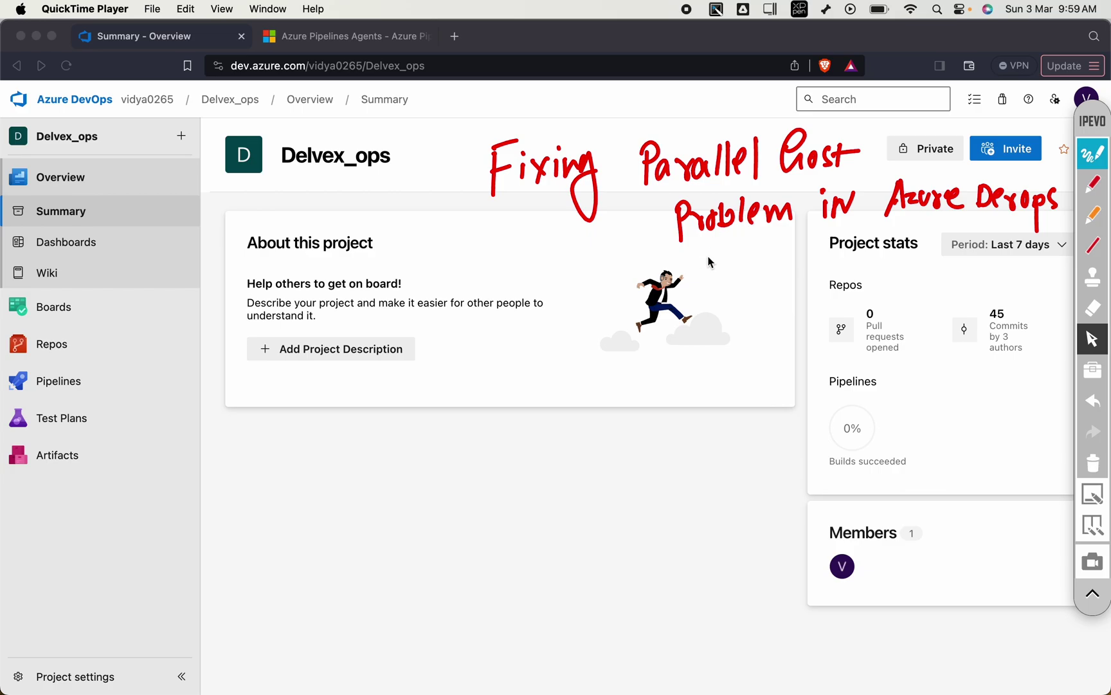
Hide the annotation overlay and reopen the Delvex_ops project from the organization's project list.
{"action": "left_click", "coordinate": [1093, 158]}
{"action": "key", "text": "ctrl+Right"}
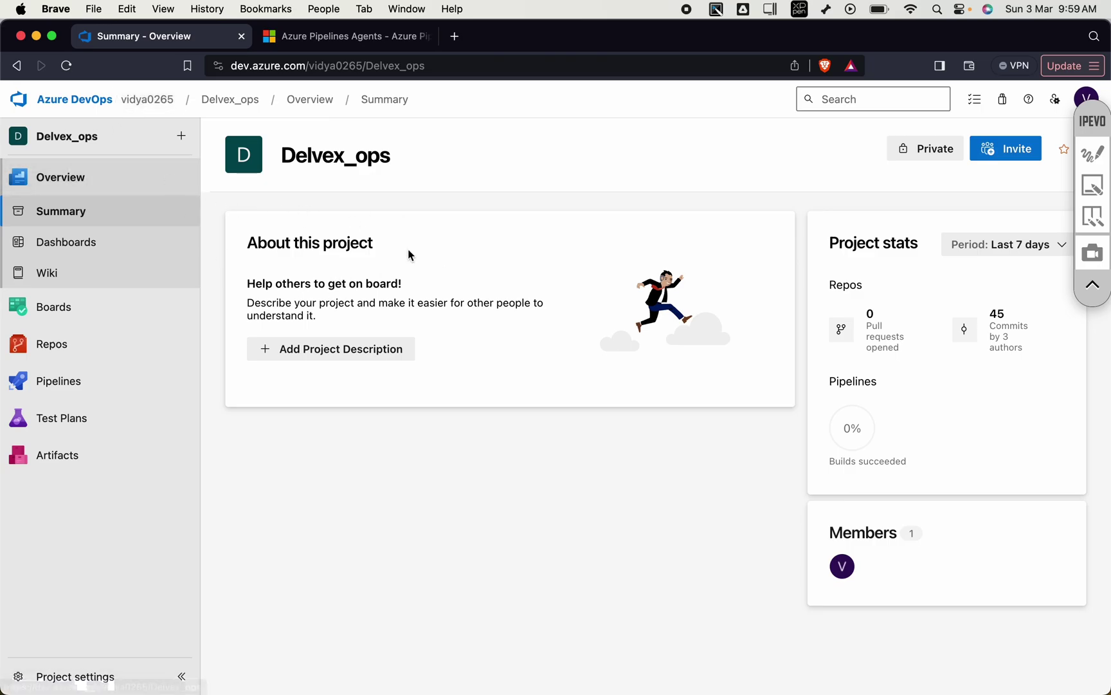
{"action": "left_click", "coordinate": [153, 102]}
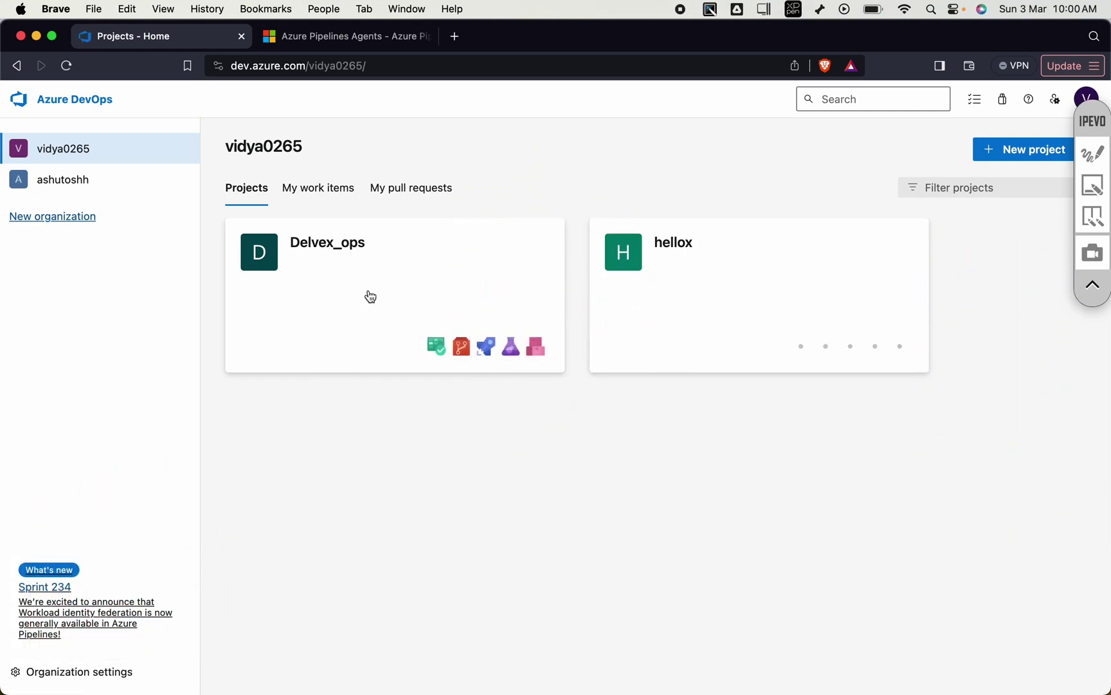
{"action": "left_click", "coordinate": [376, 293]}
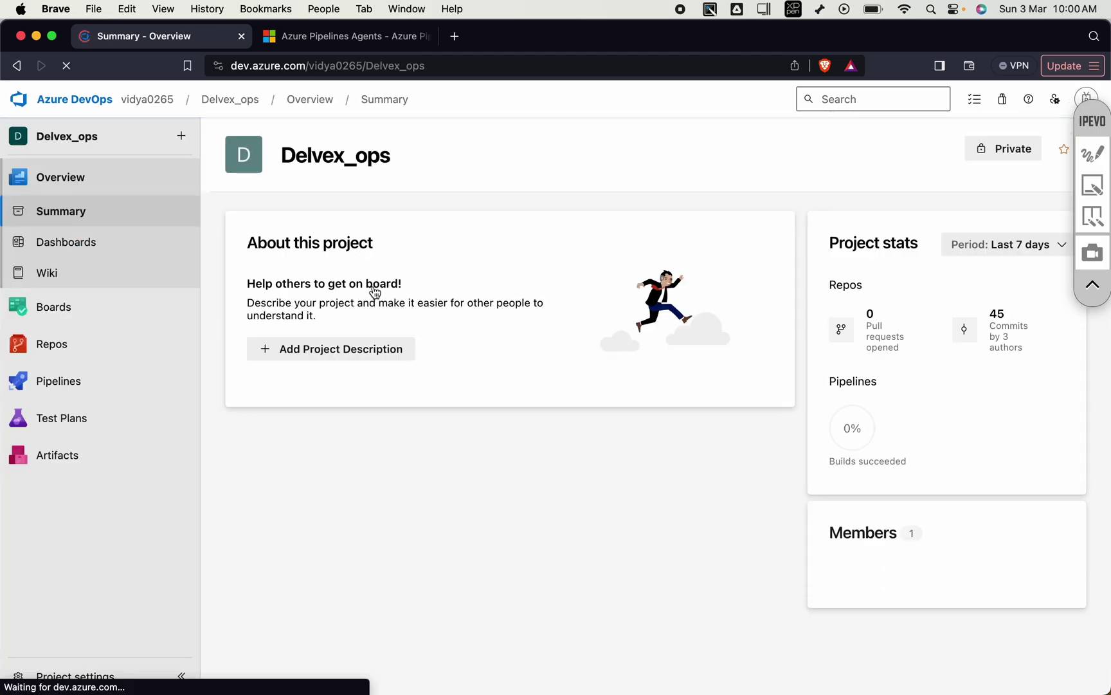
Look through the ashu-cisco-webUI.git repository files and its build configuration options, and return to the project summary.
{"action": "left_click", "coordinate": [91, 353]}
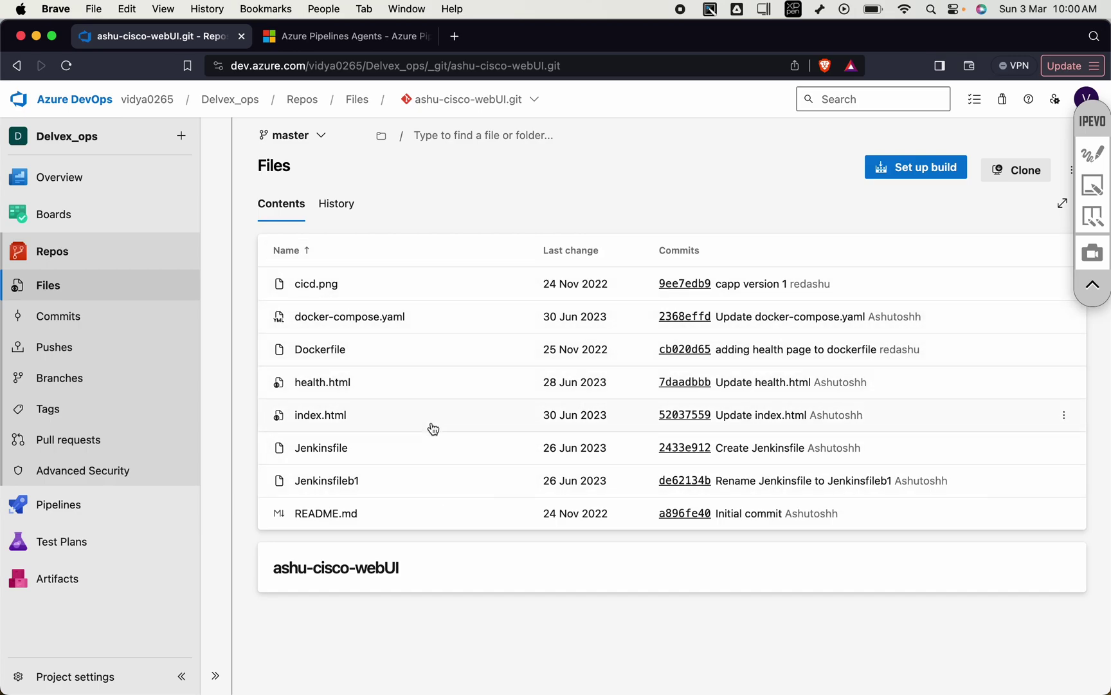
{"action": "left_click", "coordinate": [919, 173]}
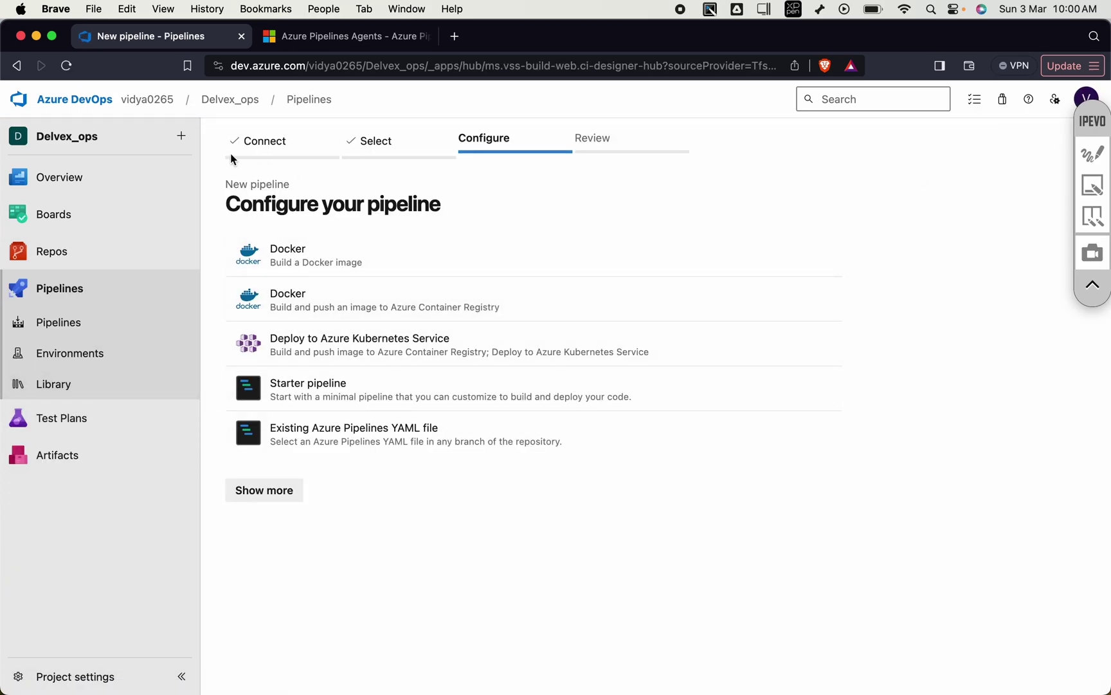
{"action": "left_click", "coordinate": [205, 106]}
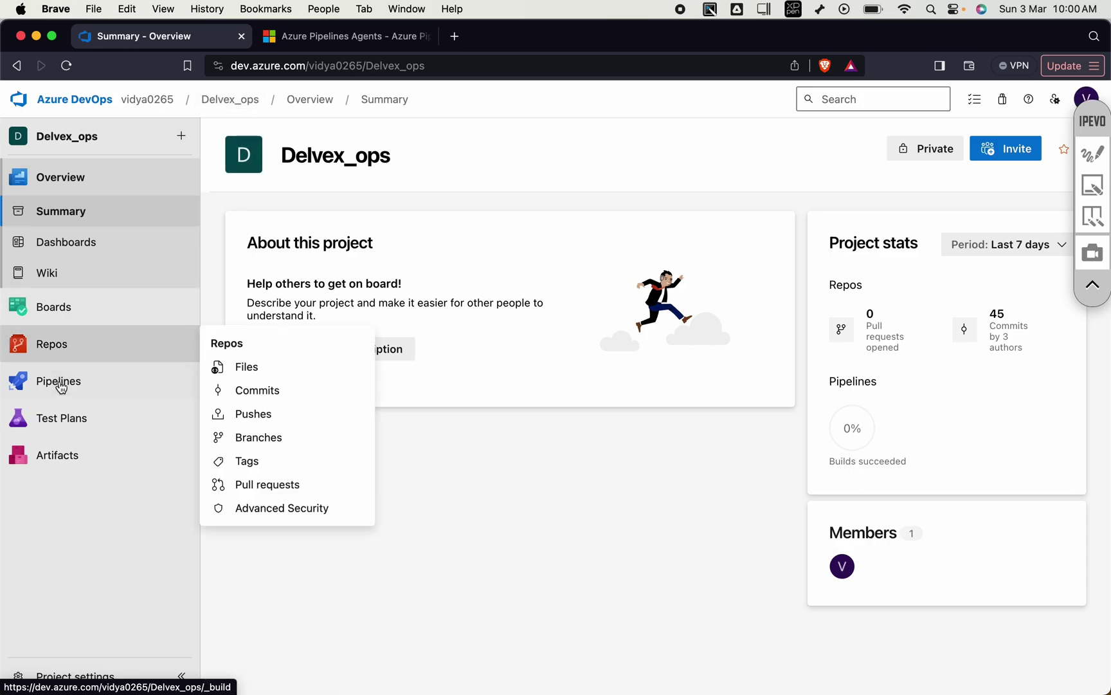
Review the runs of the existing ashu-cisco-webUI.git pipeline and return to the list of pipelines.
{"action": "left_click", "coordinate": [75, 386]}
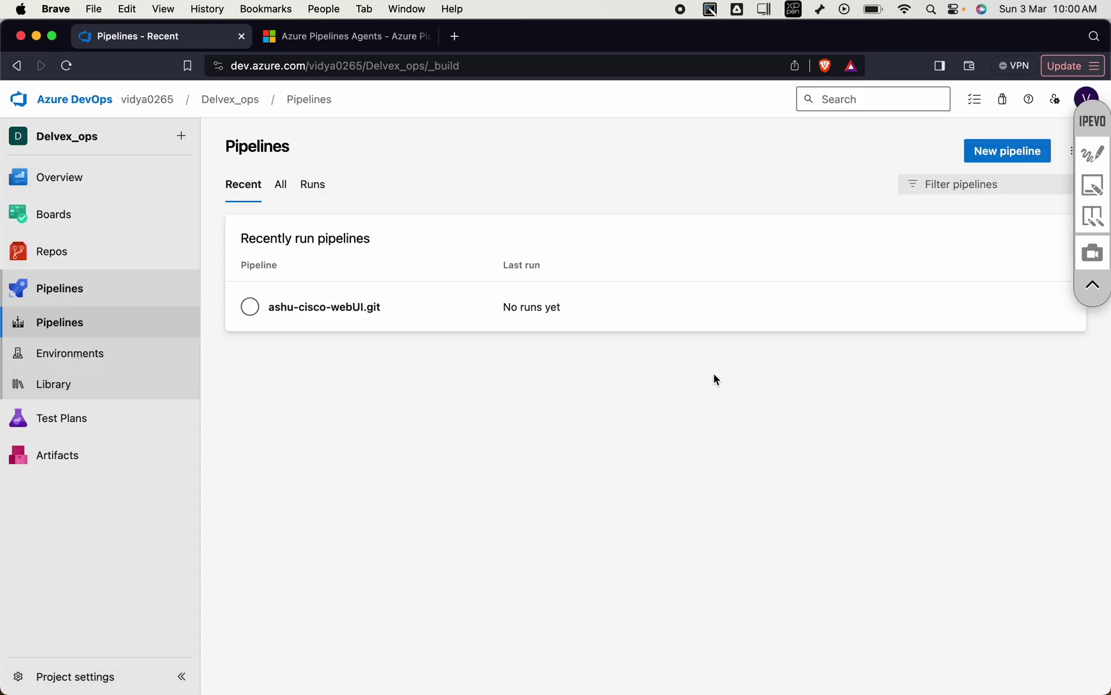
{"action": "left_click", "coordinate": [252, 307]}
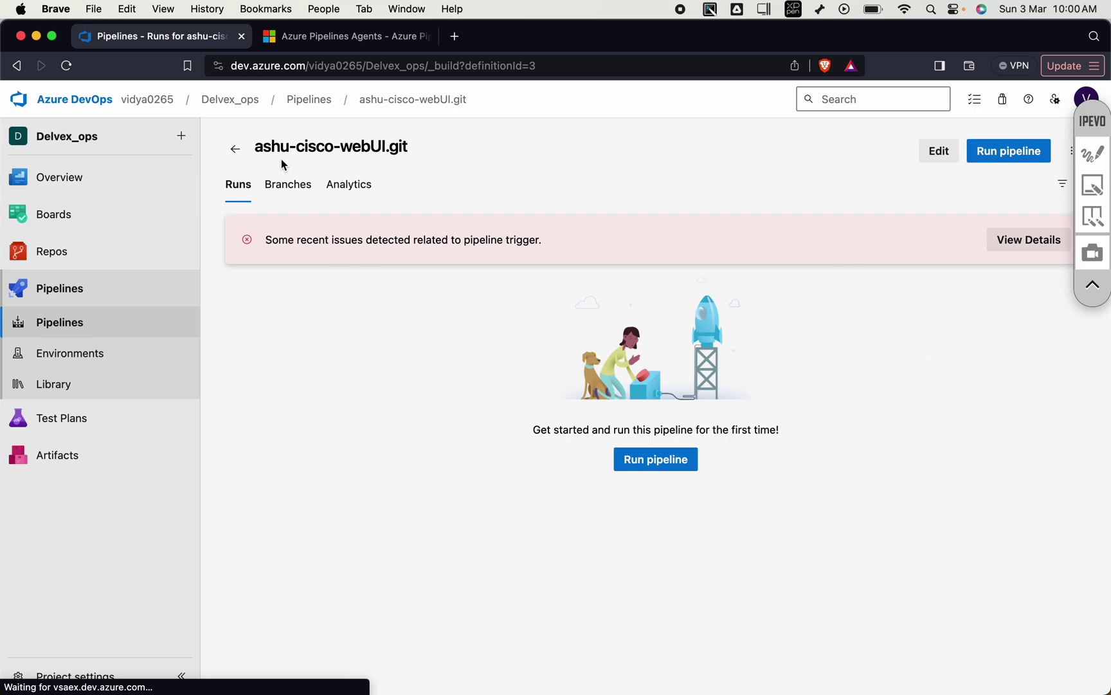
{"action": "left_click", "coordinate": [235, 150]}
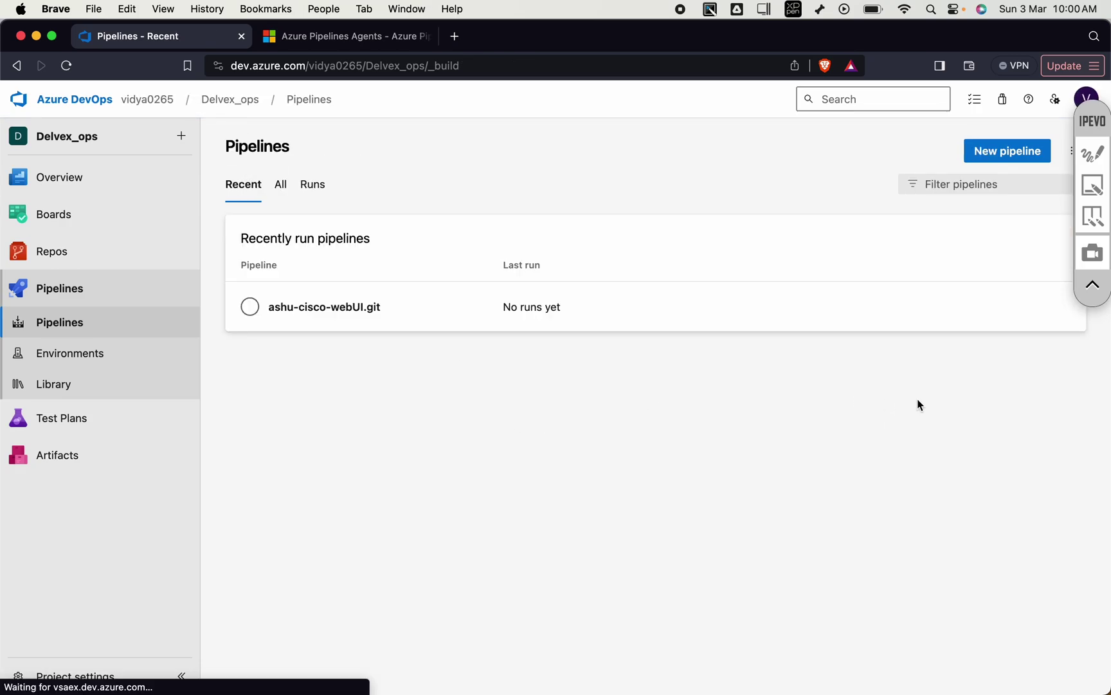
Delete the existing pipeline, confirming with its name ashu-cisco-webUI.git.
{"action": "left_click", "coordinate": [1065, 312]}
{"action": "left_click", "coordinate": [951, 432]}
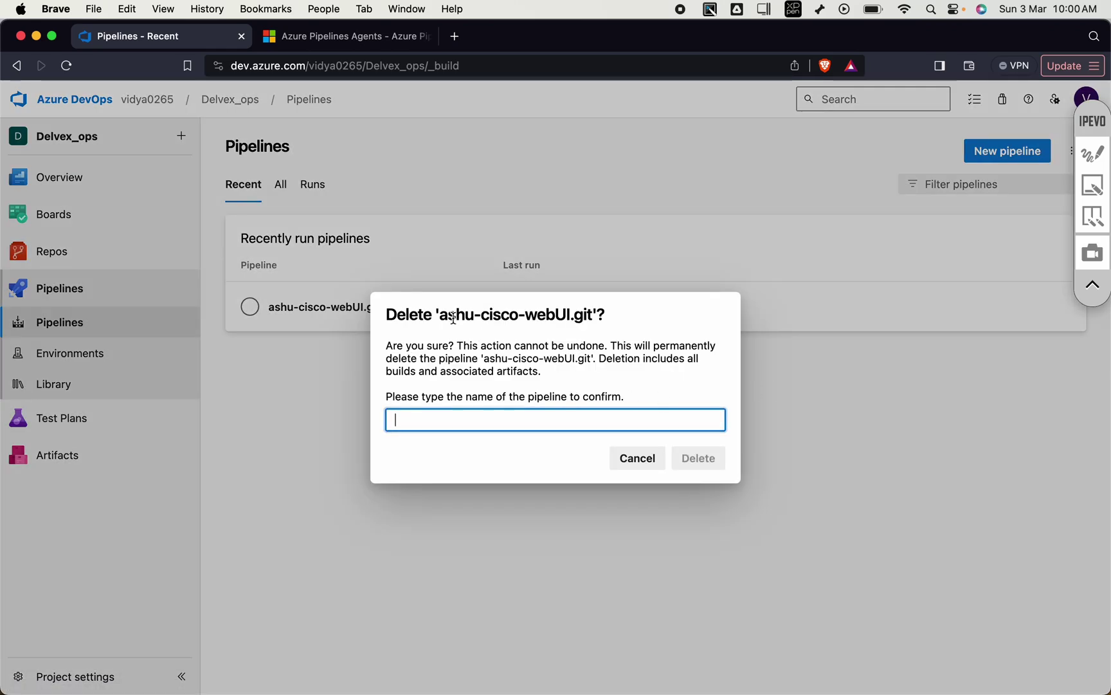
{"action": "left_click_drag", "start_coordinate": [443, 317], "coordinate": [589, 317]}
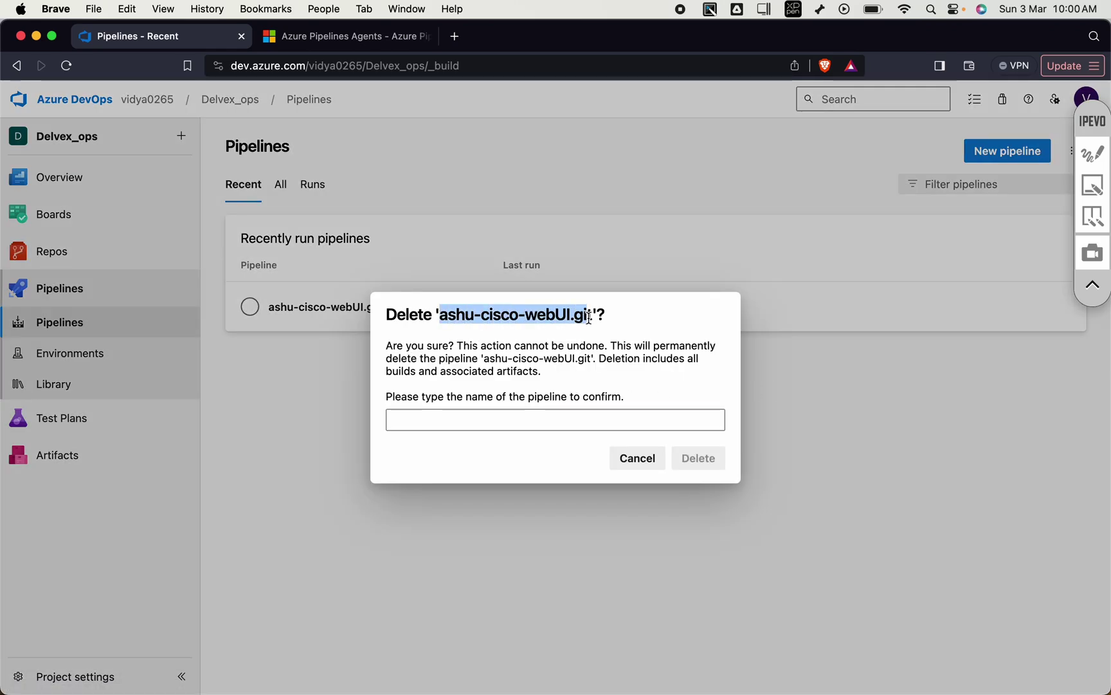
{"action": "key", "text": "super+c"}
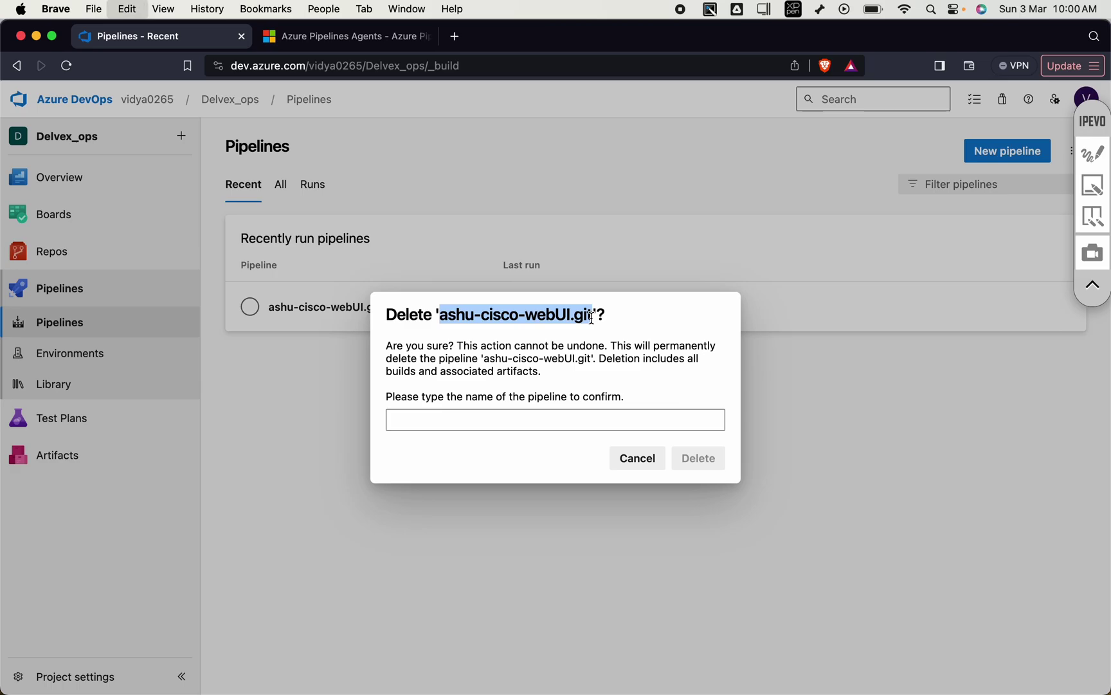
{"action": "left_click", "coordinate": [488, 426]}
{"action": "key", "text": "super+v"}
{"action": "type", "text": "t"}
{"action": "left_click", "coordinate": [706, 459]}
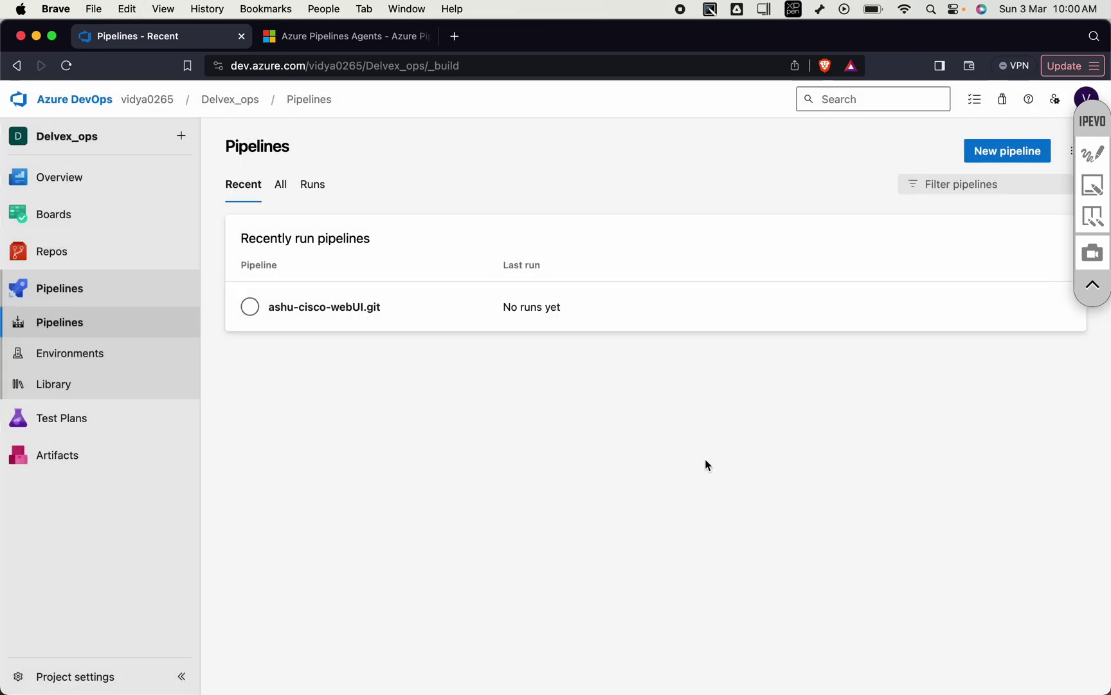
Create a pipeline from the Azure Repos Git repository ashu-cisco-webUI.git with the Starter pipeline template, and save and run it.
{"action": "left_click", "coordinate": [993, 151]}
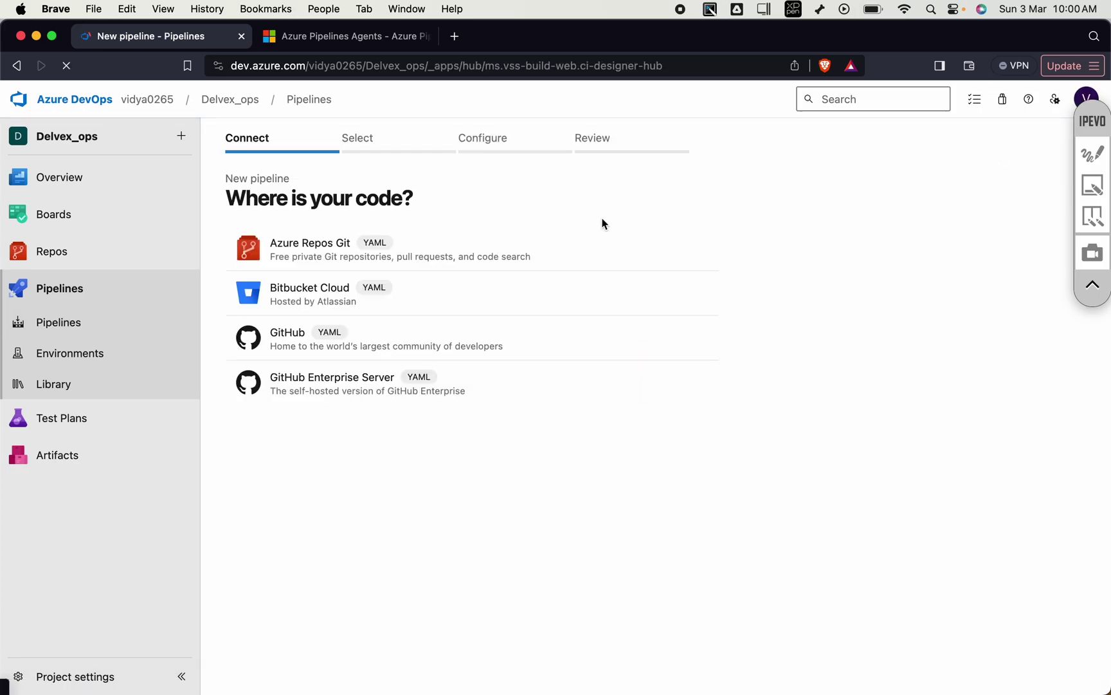
{"action": "left_click", "coordinate": [305, 253]}
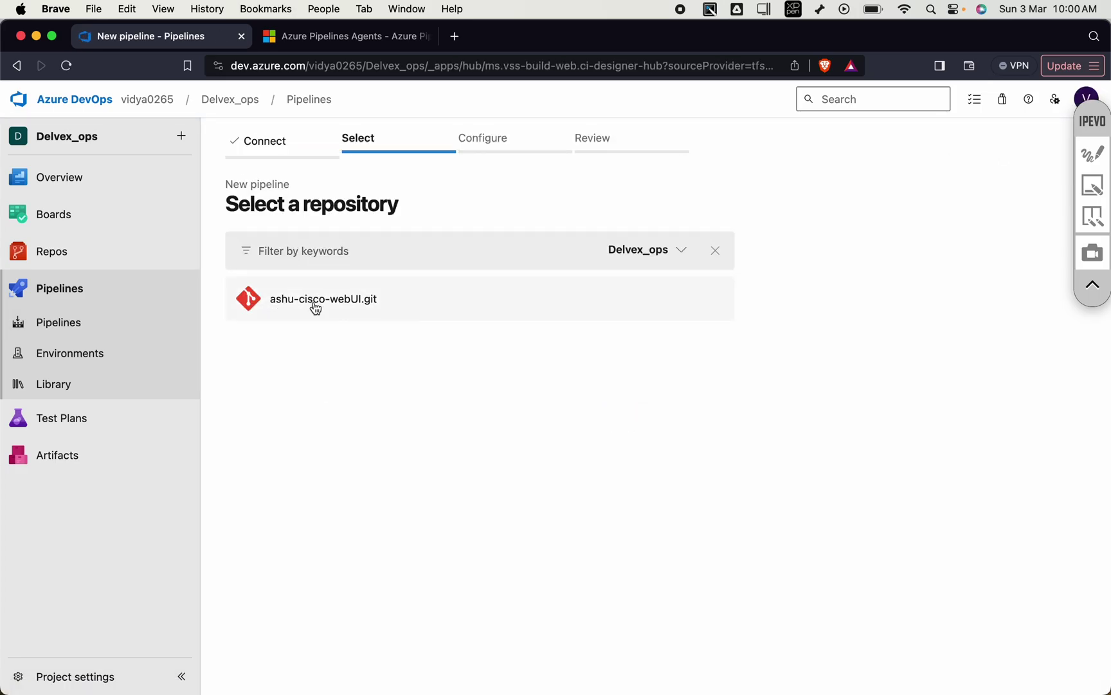
{"action": "left_click", "coordinate": [316, 307]}
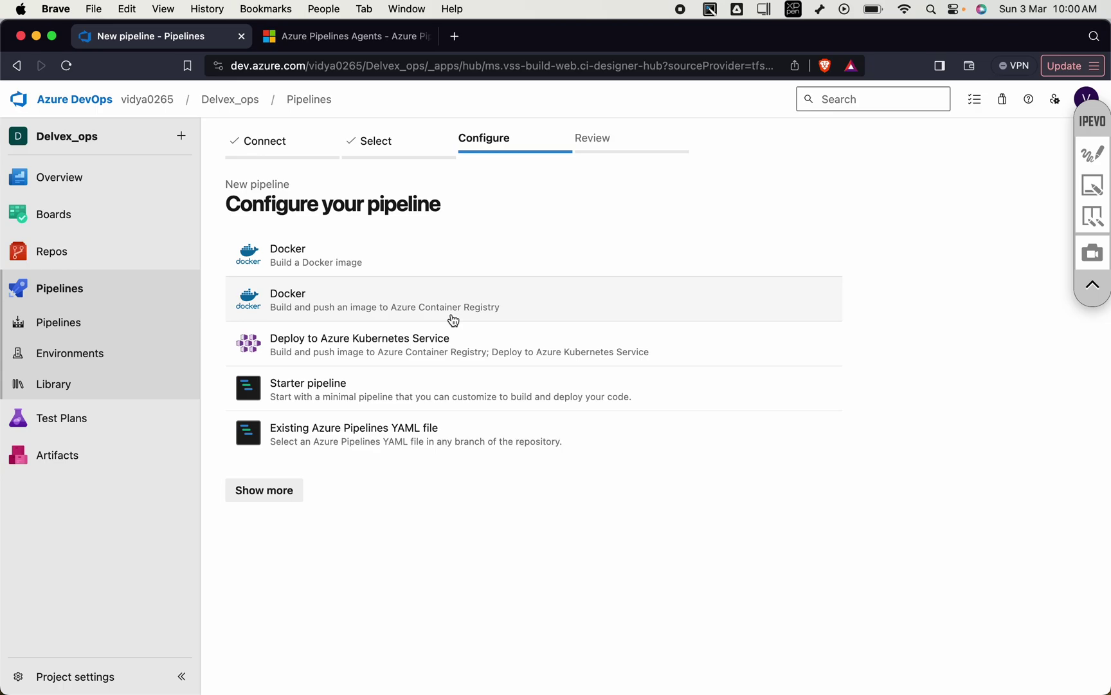
{"action": "left_click", "coordinate": [383, 394]}
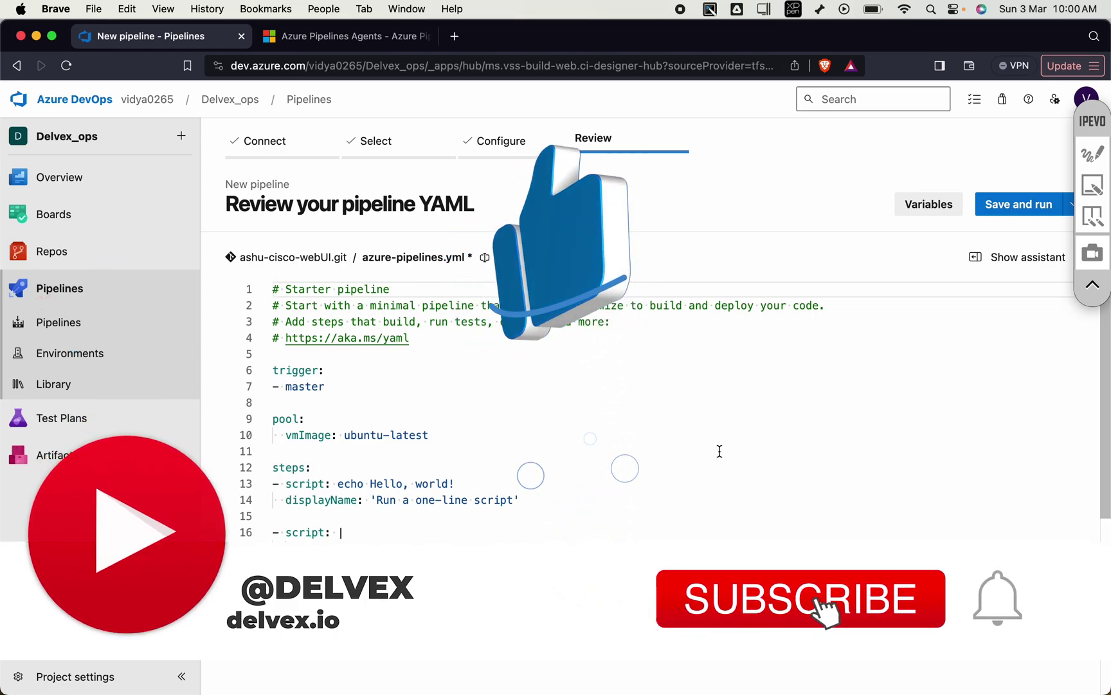
{"action": "left_click", "coordinate": [1024, 204]}
{"action": "left_click", "coordinate": [1036, 662]}
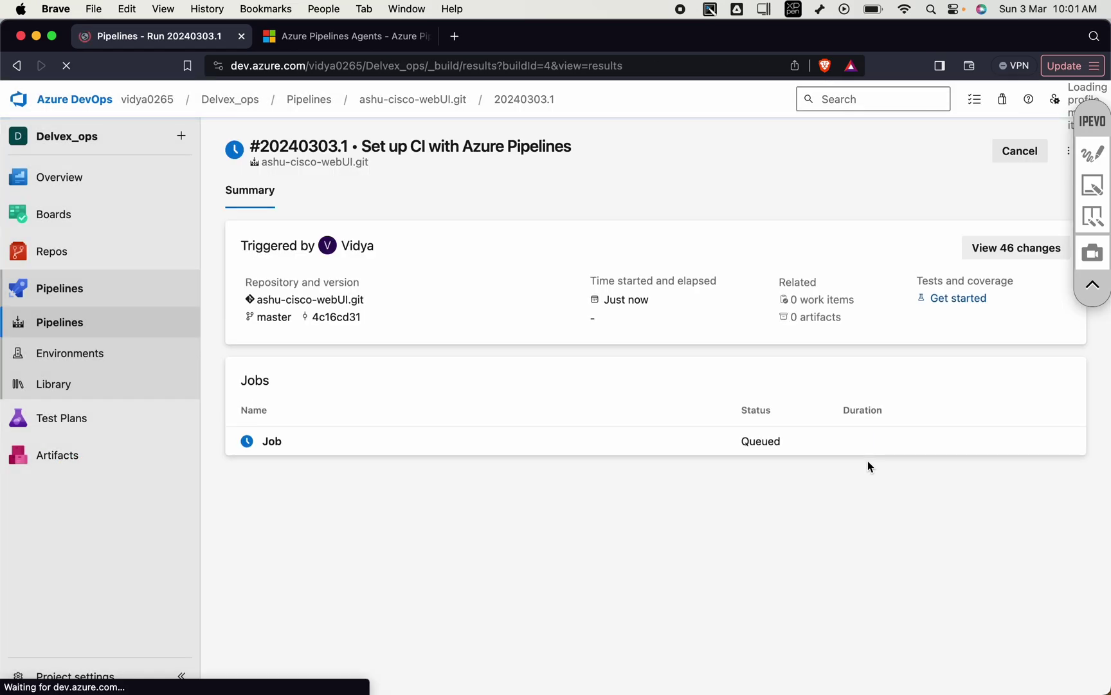
Open the log of the run's job and read the full error line about hosted parallelism.
{"action": "left_click", "coordinate": [380, 444]}
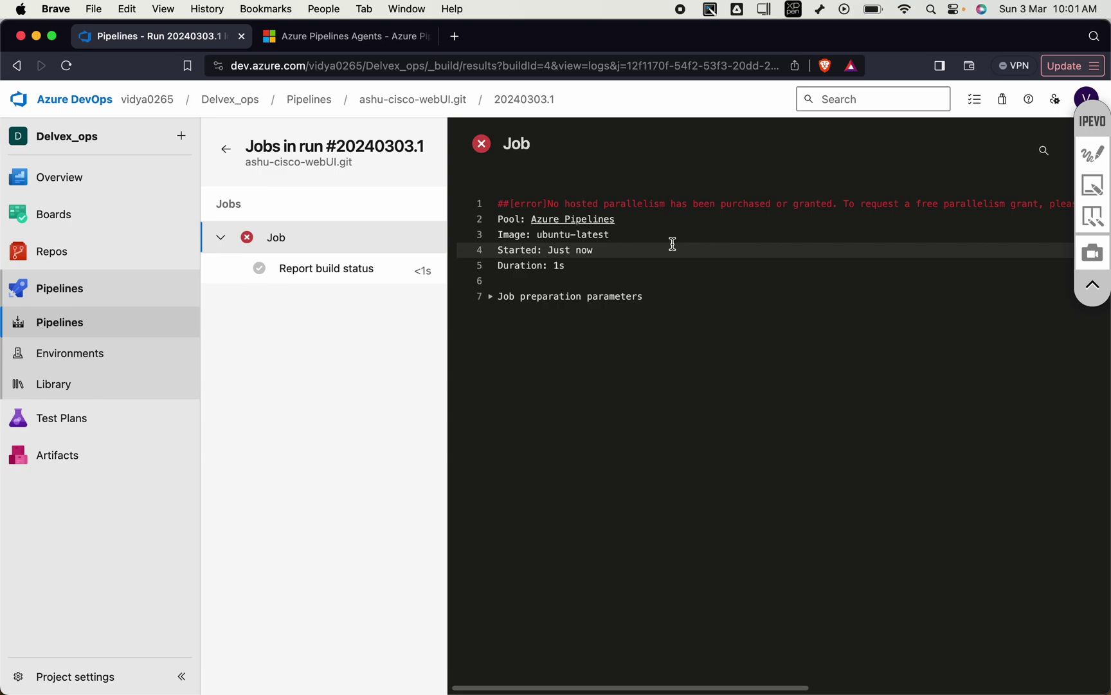
{"action": "left_click_drag", "start_coordinate": [549, 203], "coordinate": [654, 203]}
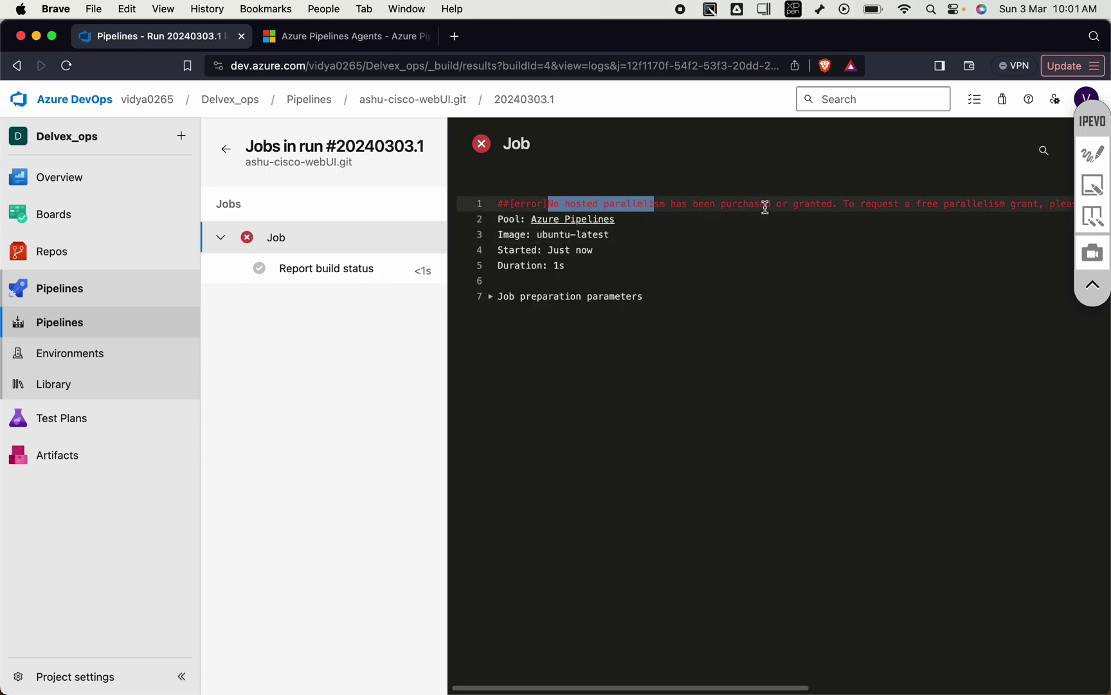
{"action": "scroll", "coordinate": [765, 206], "scroll_direction": "right", "scroll_amount": 10}
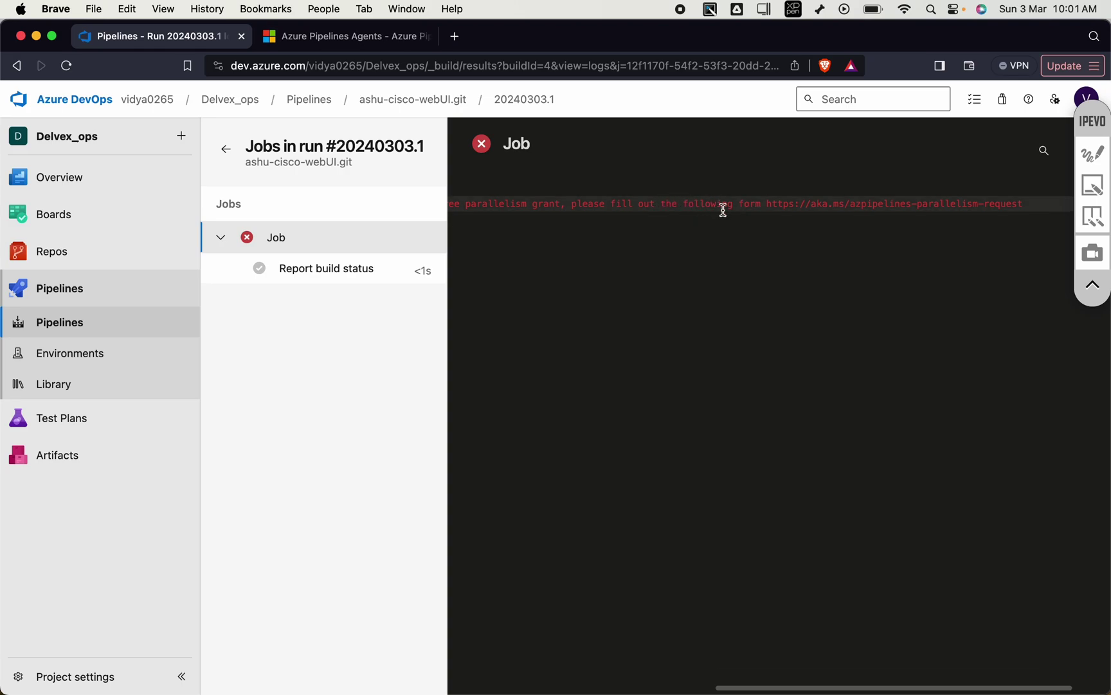
{"action": "scroll", "coordinate": [740, 301], "scroll_direction": "left", "scroll_amount": 10}
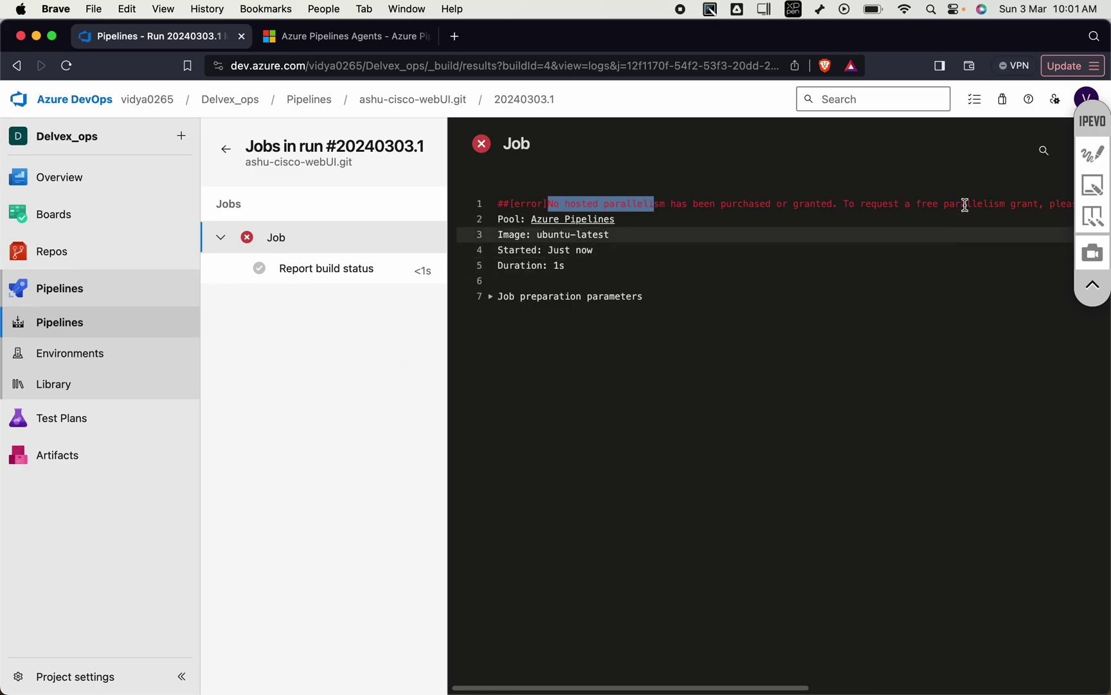
Clear the old annotations and draw red arrows from the error line to a circled "Agent" and on to an underlined "Run".
{"action": "left_click", "coordinate": [1091, 156]}
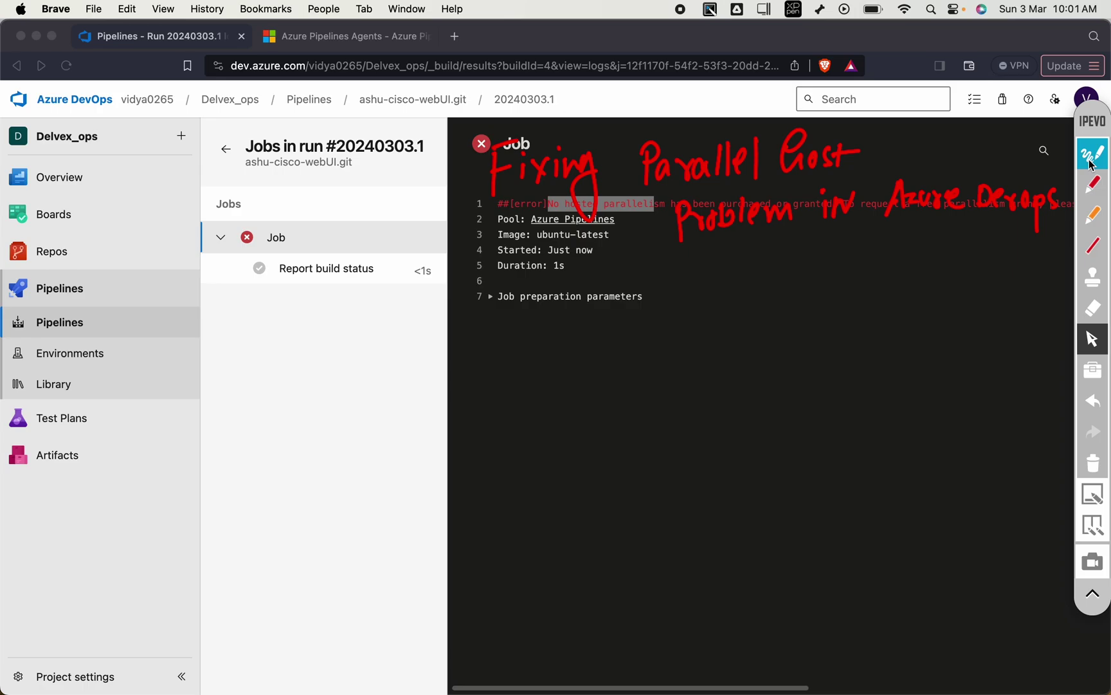
{"action": "left_click", "coordinate": [1097, 469]}
{"action": "left_click", "coordinate": [1093, 192]}
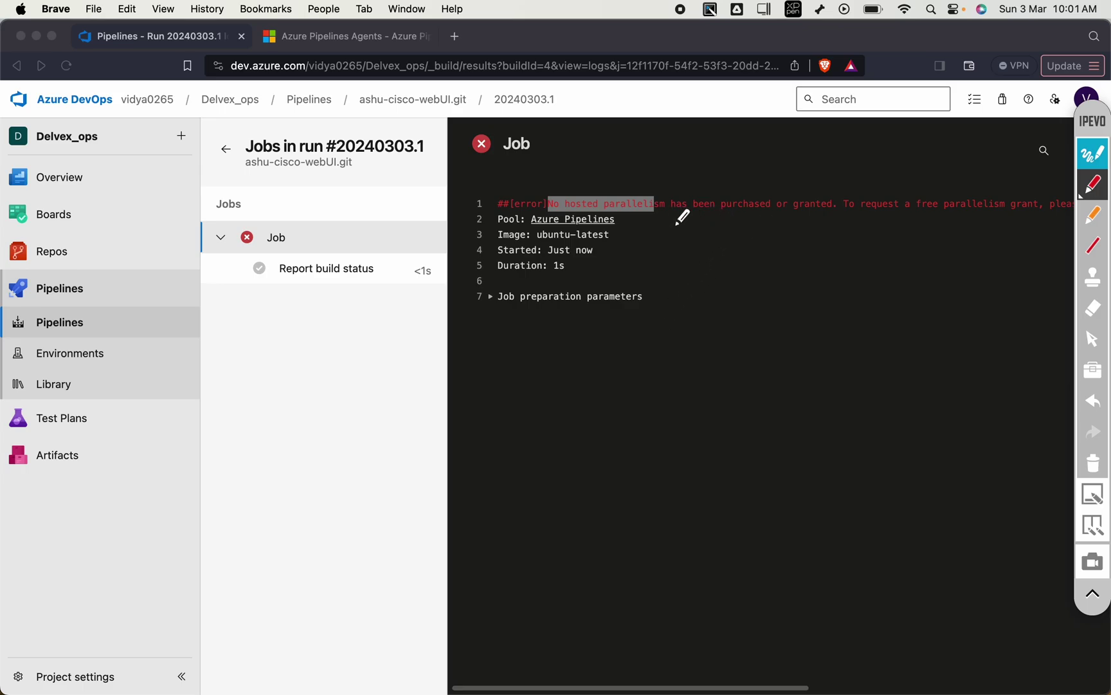
{"action": "mouse_move", "coordinate": [592, 207]}
{"action": "left_mouse_down"}
{"action": "mouse_move", "coordinate": [649, 222]}
{"action": "mouse_move", "coordinate": [684, 315]}
{"action": "mouse_move", "coordinate": [811, 312]}
{"action": "mouse_move", "coordinate": [769, 276]}
{"action": "left_mouse_up"}
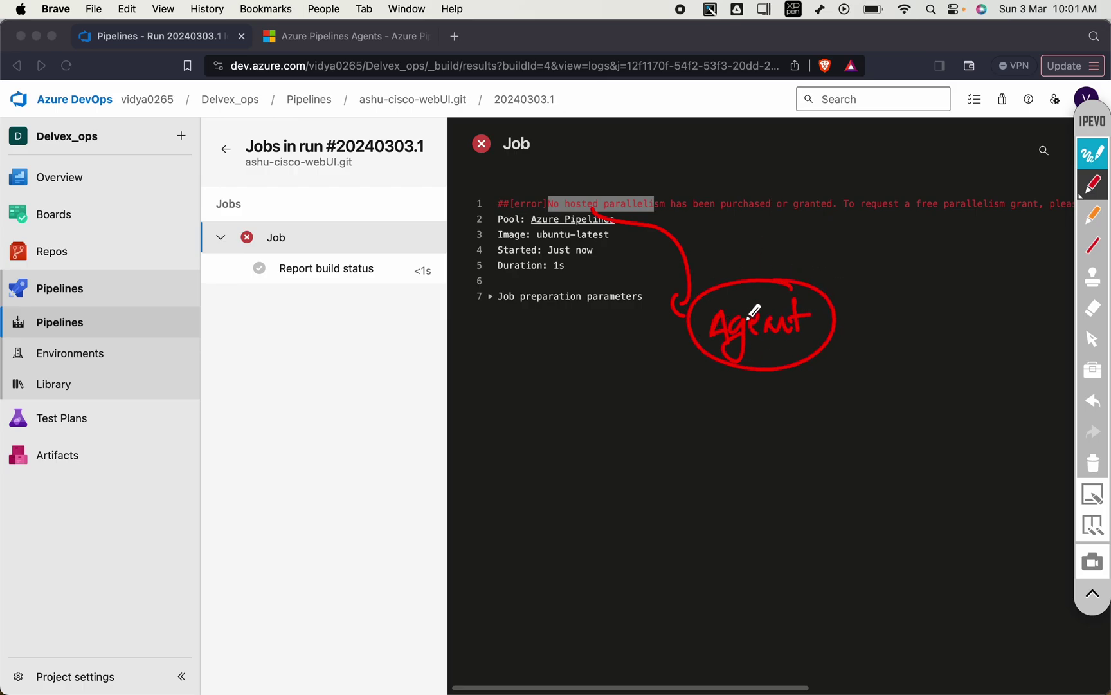
{"action": "left_click_drag", "start_coordinate": [727, 358], "coordinate": [662, 412]}
{"action": "mouse_move", "coordinate": [589, 441]}
{"action": "left_mouse_down"}
{"action": "mouse_move", "coordinate": [643, 459]}
{"action": "mouse_move", "coordinate": [651, 479]}
{"action": "left_mouse_up"}
{"action": "left_click_drag", "start_coordinate": [595, 506], "coordinate": [655, 488]}
{"action": "left_click_drag", "start_coordinate": [609, 522], "coordinate": [657, 502]}
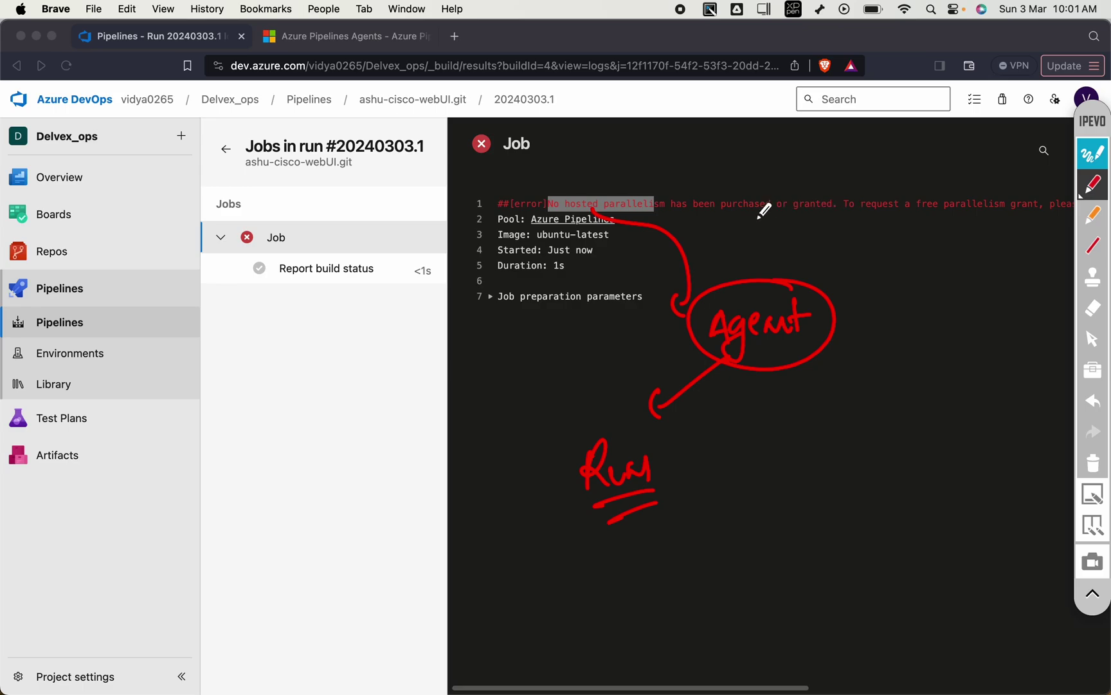
{"action": "left_click_drag", "start_coordinate": [715, 224], "coordinate": [777, 219]}
Erase all annotations and bring up the agent types table in the Azure Pipelines agents documentation.
{"action": "left_click", "coordinate": [1092, 467]}
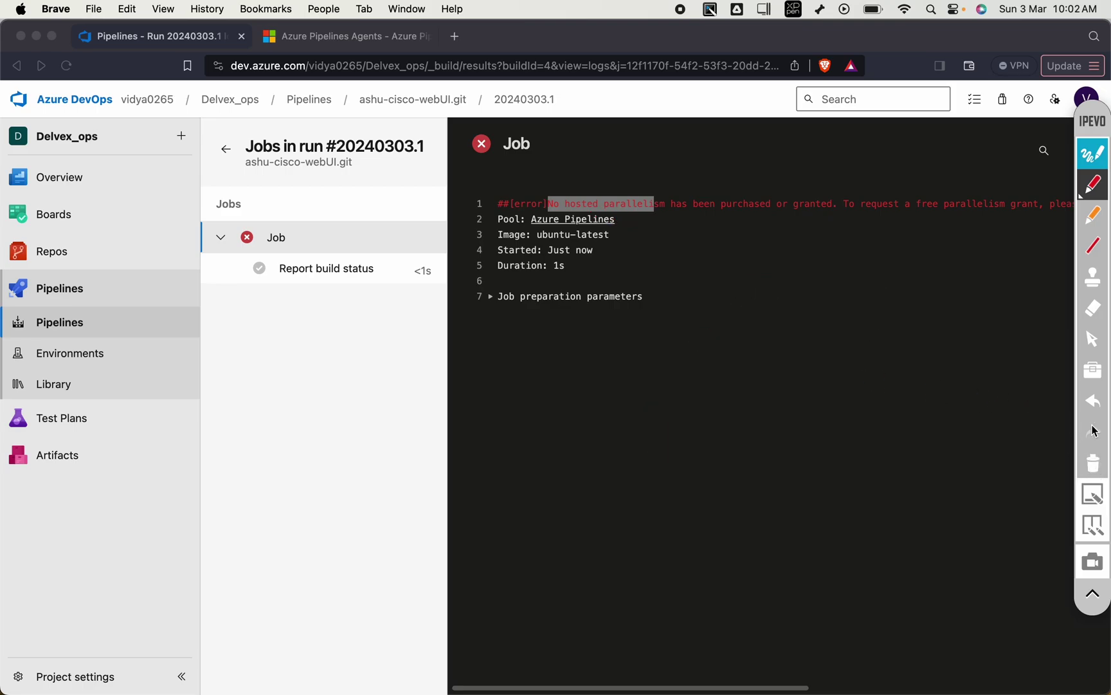
{"action": "left_click", "coordinate": [1088, 158]}
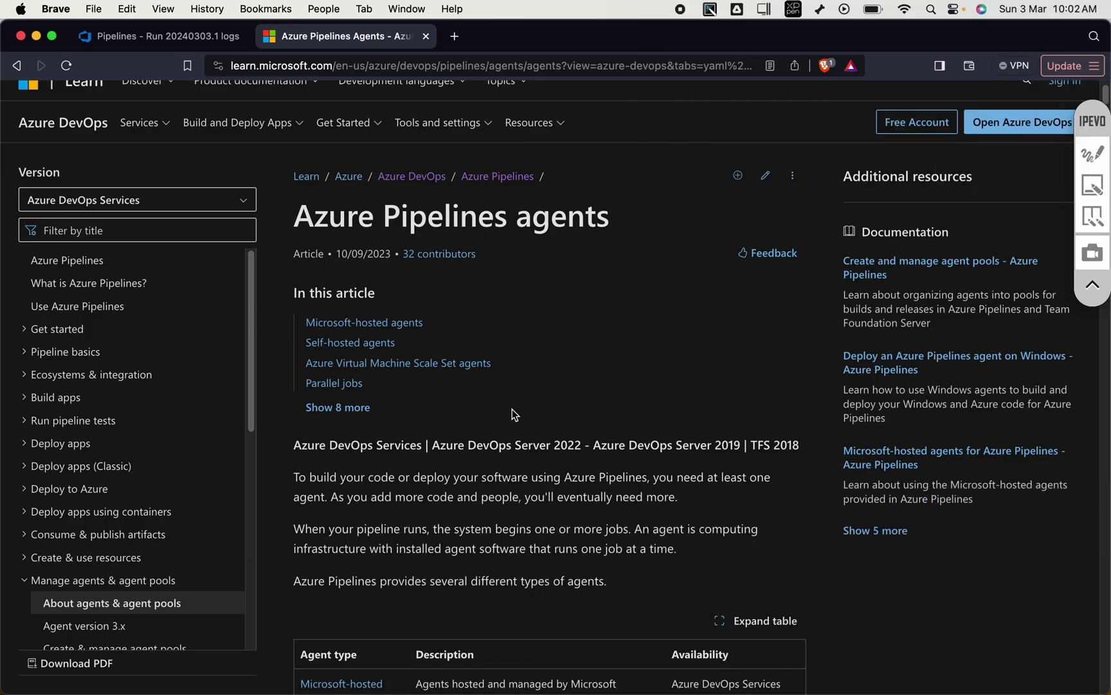
{"action": "scroll", "coordinate": [511, 409], "scroll_direction": "down", "scroll_amount": 5}
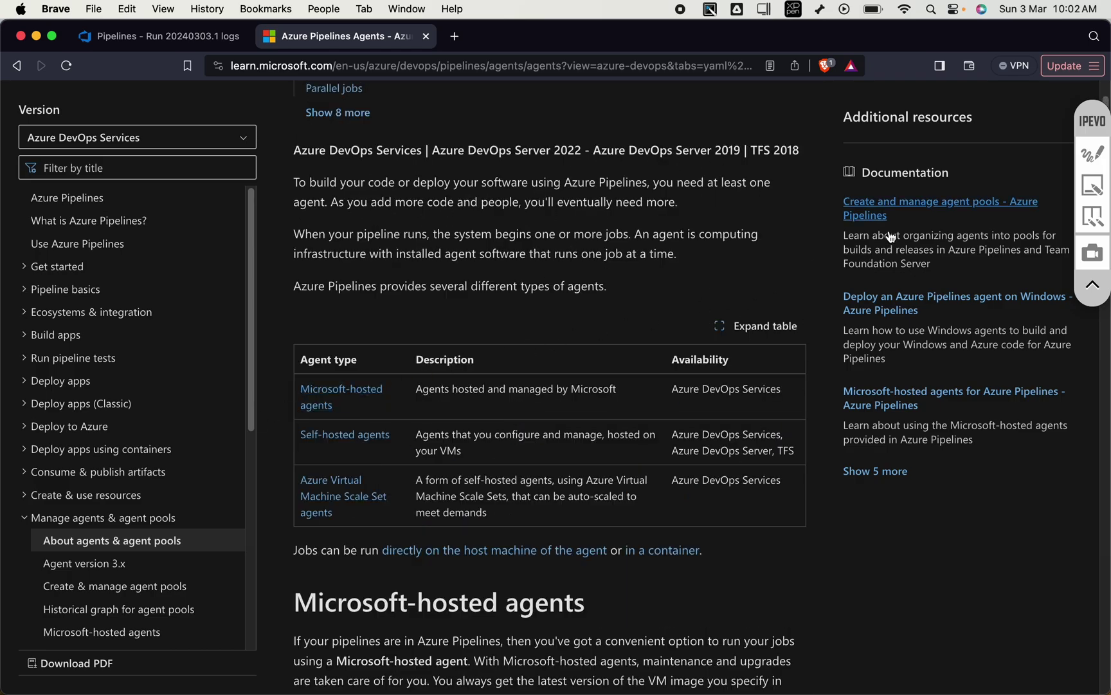
Mark Microsoft-hosted agents in the table with a red tick and draw an arrow from it to the handwritten note "Azure Cloud".
{"action": "left_click", "coordinate": [1091, 161]}
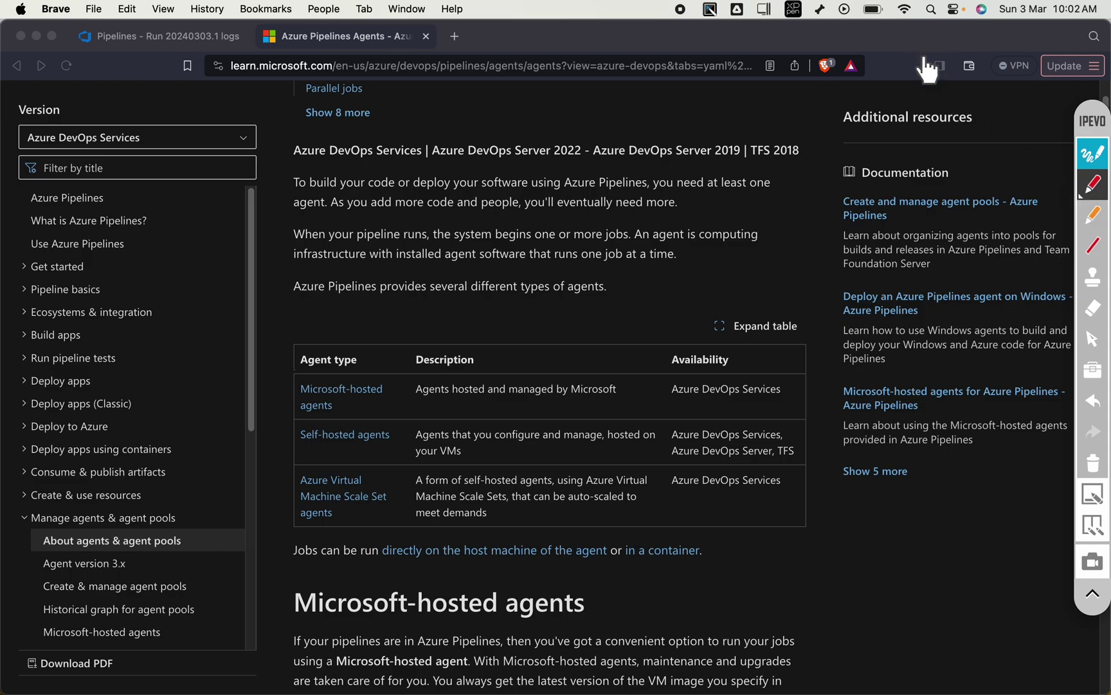
{"action": "left_click_drag", "start_coordinate": [278, 383], "coordinate": [299, 376]}
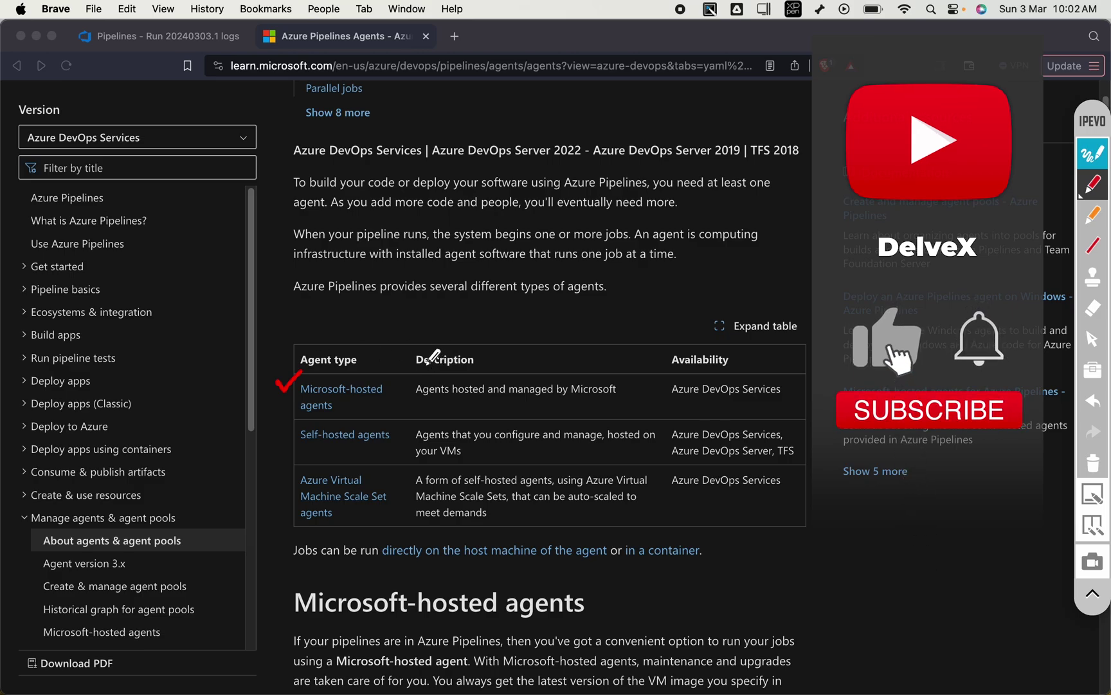
{"action": "left_click_drag", "start_coordinate": [365, 374], "coordinate": [404, 330]}
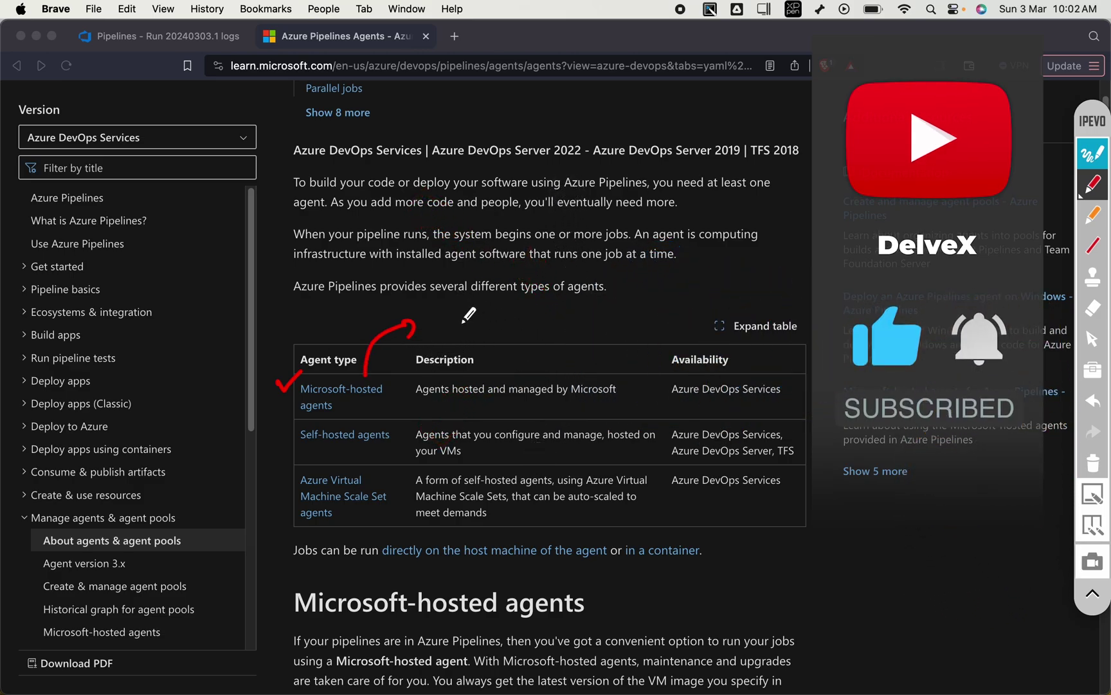
{"action": "mouse_move", "coordinate": [460, 339]}
{"action": "left_mouse_down"}
{"action": "mouse_move", "coordinate": [487, 310]}
{"action": "mouse_move", "coordinate": [542, 326]}
{"action": "mouse_move", "coordinate": [643, 322]}
{"action": "mouse_move", "coordinate": [600, 352]}
{"action": "left_mouse_up"}
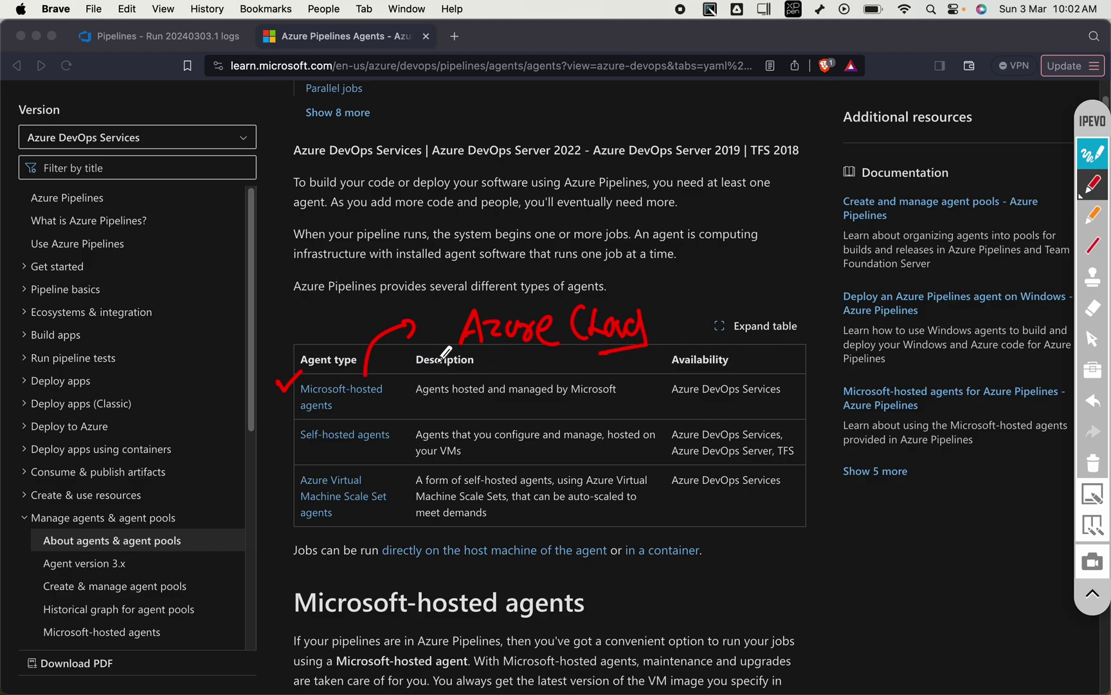
Add another tick to Microsoft-hosted agents, circle Self-hosted agents in red, and add ticks over the self-hosted description.
{"action": "mouse_move", "coordinate": [386, 394]}
{"action": "left_mouse_down"}
{"action": "mouse_move", "coordinate": [394, 404]}
{"action": "mouse_move", "coordinate": [415, 384]}
{"action": "left_mouse_up"}
{"action": "left_click_drag", "start_coordinate": [342, 412], "coordinate": [393, 404]}
{"action": "mouse_move", "coordinate": [300, 448]}
{"action": "left_mouse_down"}
{"action": "mouse_move", "coordinate": [411, 427]}
{"action": "mouse_move", "coordinate": [328, 411]}
{"action": "mouse_move", "coordinate": [301, 449]}
{"action": "mouse_move", "coordinate": [275, 444]}
{"action": "left_mouse_up"}
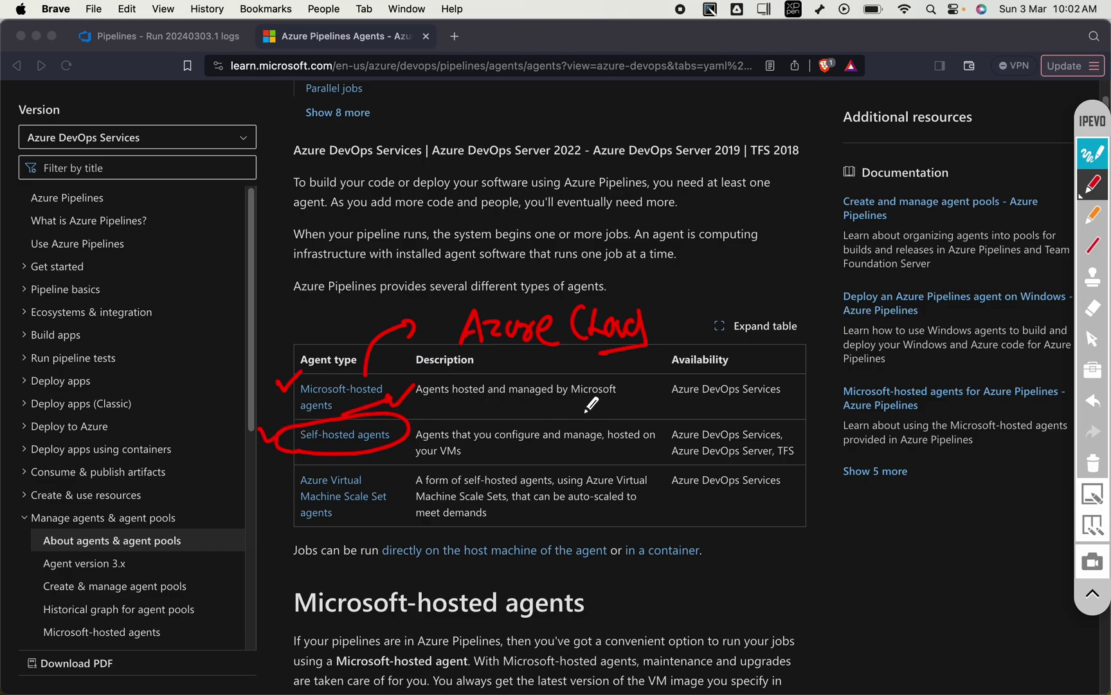
{"action": "mouse_move", "coordinate": [587, 406]}
{"action": "left_mouse_down"}
{"action": "mouse_move", "coordinate": [603, 402]}
{"action": "mouse_move", "coordinate": [595, 456]}
{"action": "left_mouse_up"}
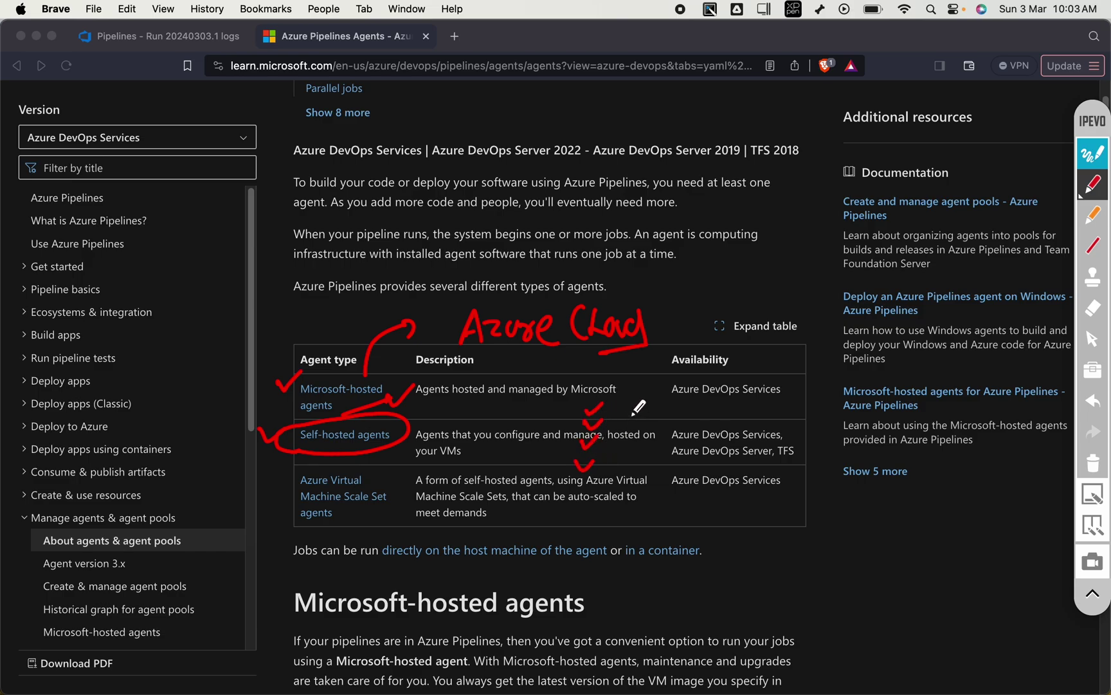
Circle "on" in the self-hosted description and Azure Virtual Machine Scale Set agents in red, and add ticks around the lower two table rows.
{"action": "left_click_drag", "start_coordinate": [637, 417], "coordinate": [638, 418]}
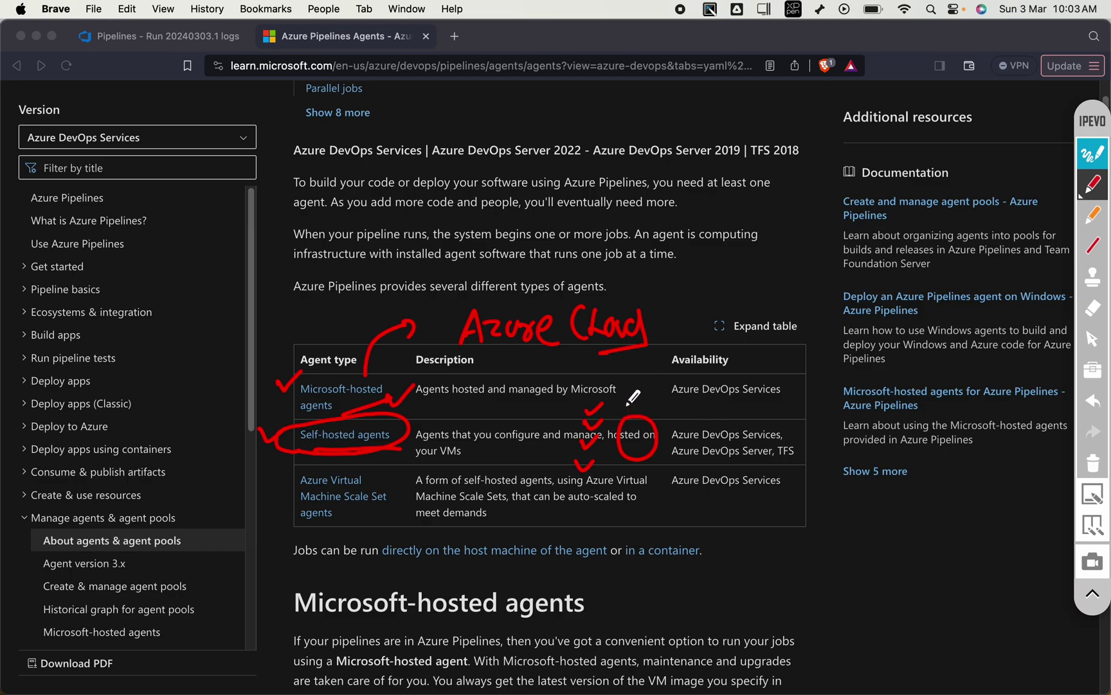
{"action": "left_click_drag", "start_coordinate": [387, 454], "coordinate": [414, 450]}
{"action": "left_click_drag", "start_coordinate": [315, 466], "coordinate": [321, 458]}
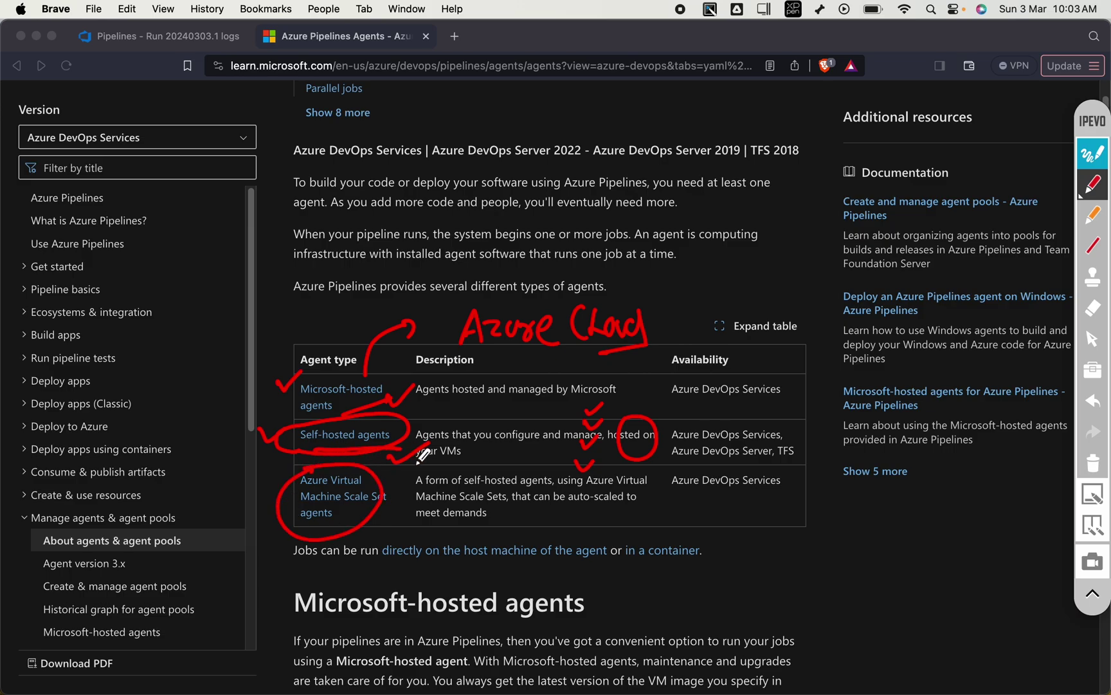
{"action": "left_click_drag", "start_coordinate": [524, 512], "coordinate": [552, 505]}
{"action": "left_click_drag", "start_coordinate": [272, 519], "coordinate": [290, 511]}
Erase all annotations, leave drawing mode and return to the failed pipeline run's job log.
{"action": "left_click", "coordinate": [1094, 471]}
{"action": "left_click", "coordinate": [1096, 162]}
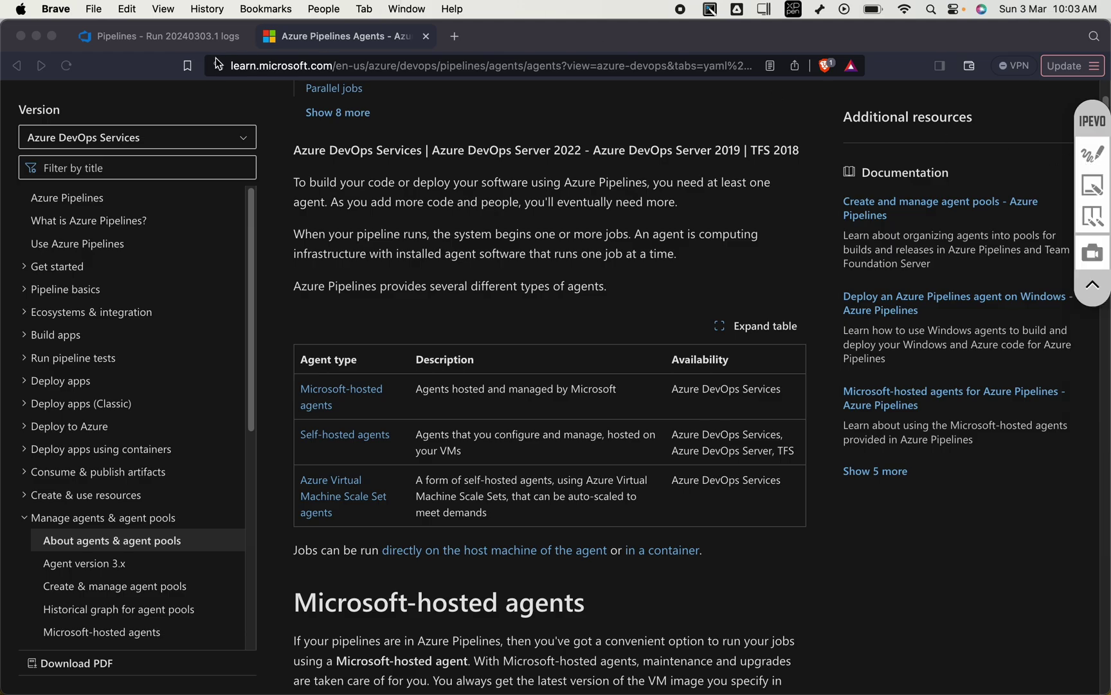
{"action": "left_click", "coordinate": [199, 39]}
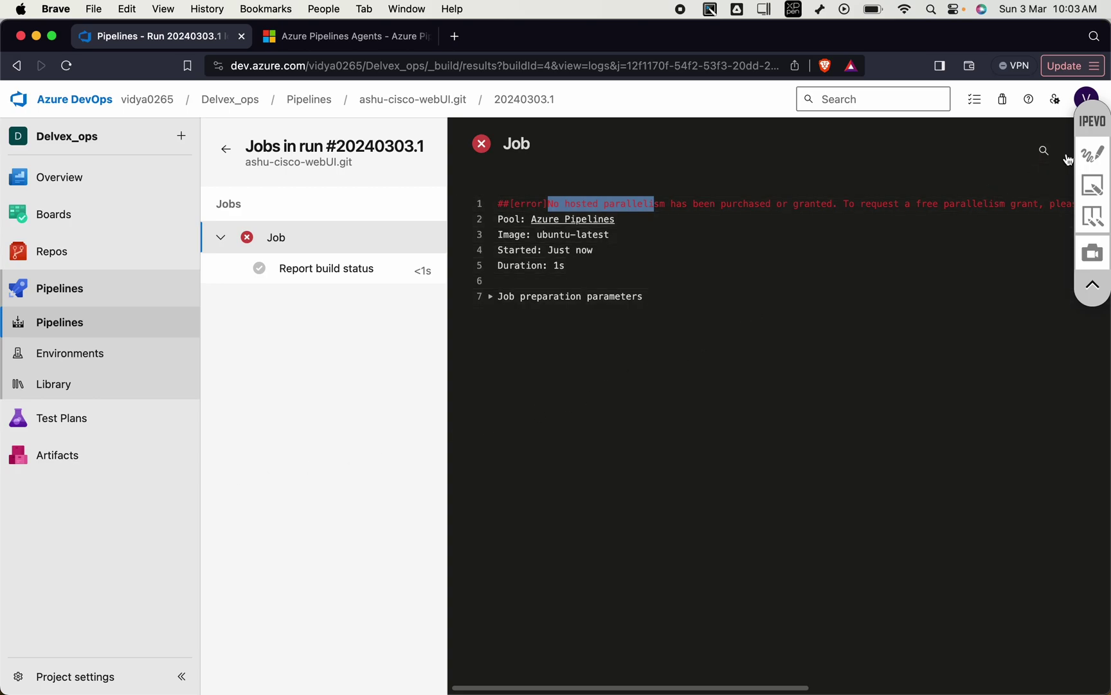
Draw a red two-way arrow below the error line, handwrite "Free Access (Limited)" and "2-3 days" under it, and leave drawing mode.
{"action": "left_click", "coordinate": [1093, 153]}
{"action": "mouse_move", "coordinate": [753, 221]}
{"action": "left_mouse_down"}
{"action": "mouse_move", "coordinate": [754, 292]}
{"action": "mouse_move", "coordinate": [646, 380]}
{"action": "left_mouse_up"}
{"action": "left_click_drag", "start_coordinate": [756, 295], "coordinate": [840, 327]}
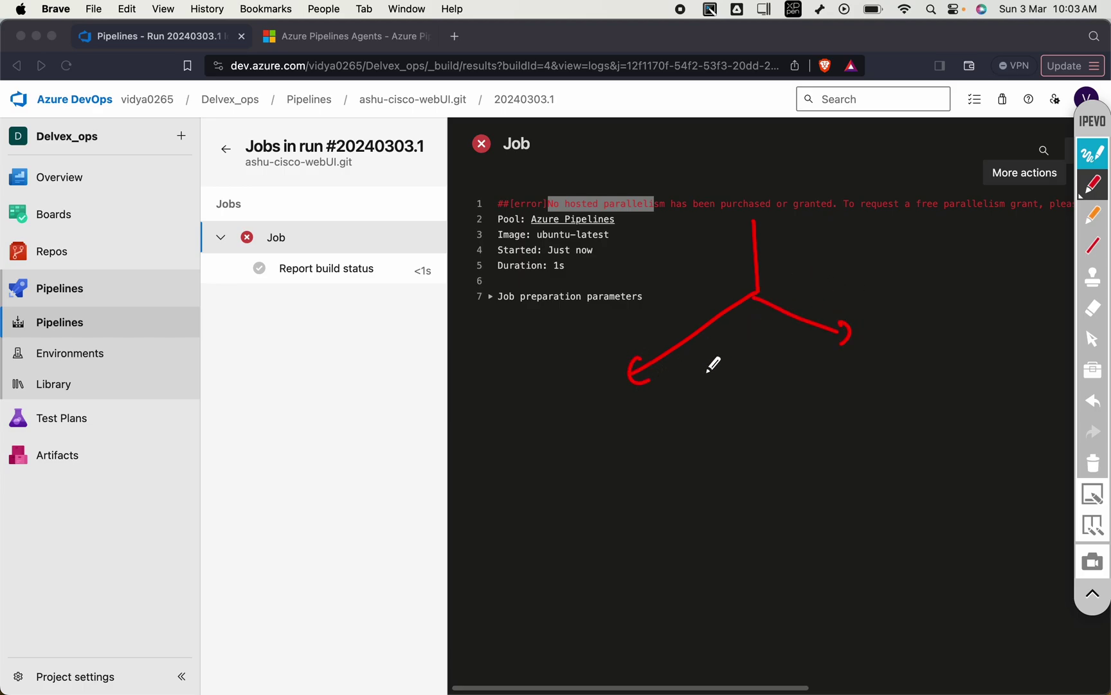
{"action": "mouse_move", "coordinate": [505, 425]}
{"action": "left_mouse_down"}
{"action": "mouse_move", "coordinate": [516, 411]}
{"action": "mouse_move", "coordinate": [511, 425]}
{"action": "mouse_move", "coordinate": [564, 437]}
{"action": "mouse_move", "coordinate": [567, 450]}
{"action": "mouse_move", "coordinate": [657, 405]}
{"action": "mouse_move", "coordinate": [660, 439]}
{"action": "left_mouse_up"}
{"action": "mouse_move", "coordinate": [676, 403]}
{"action": "left_mouse_down"}
{"action": "mouse_move", "coordinate": [671, 437]}
{"action": "mouse_move", "coordinate": [684, 444]}
{"action": "mouse_move", "coordinate": [737, 402]}
{"action": "mouse_move", "coordinate": [749, 422]}
{"action": "mouse_move", "coordinate": [781, 403]}
{"action": "mouse_move", "coordinate": [818, 404]}
{"action": "mouse_move", "coordinate": [825, 436]}
{"action": "left_mouse_up"}
{"action": "mouse_move", "coordinate": [548, 495]}
{"action": "left_mouse_down"}
{"action": "mouse_move", "coordinate": [566, 523]}
{"action": "mouse_move", "coordinate": [611, 504]}
{"action": "left_mouse_up"}
{"action": "mouse_move", "coordinate": [669, 481]}
{"action": "left_mouse_down"}
{"action": "mouse_move", "coordinate": [665, 499]}
{"action": "mouse_move", "coordinate": [692, 478]}
{"action": "mouse_move", "coordinate": [712, 504]}
{"action": "mouse_move", "coordinate": [721, 494]}
{"action": "mouse_move", "coordinate": [713, 500]}
{"action": "left_mouse_up"}
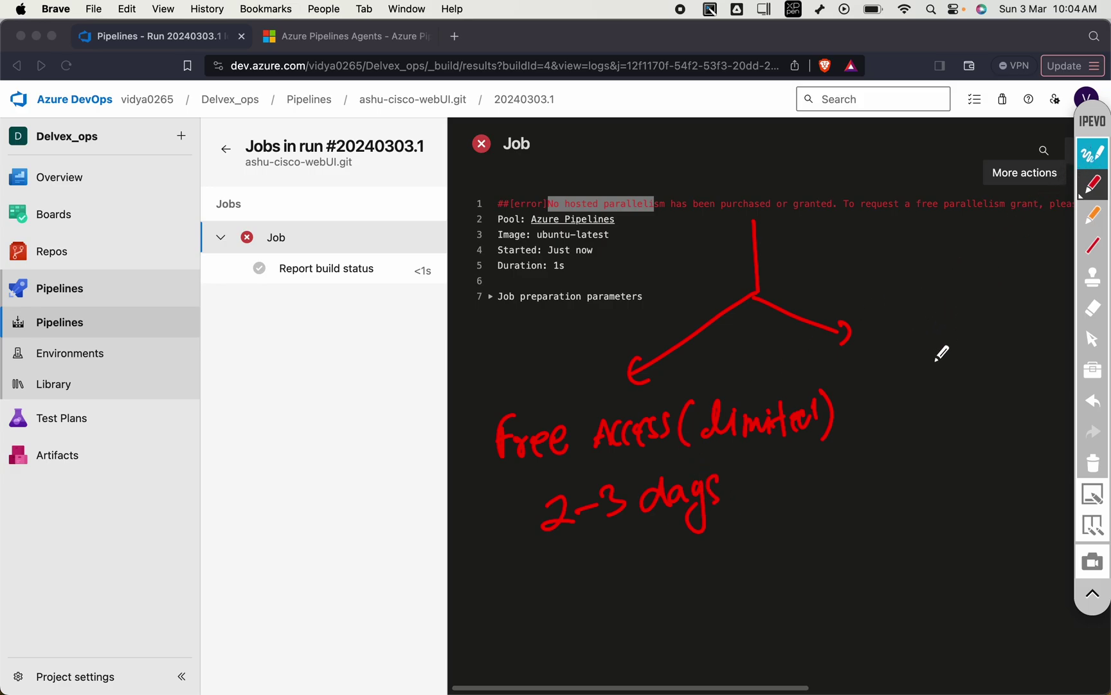
{"action": "left_click", "coordinate": [1093, 157]}
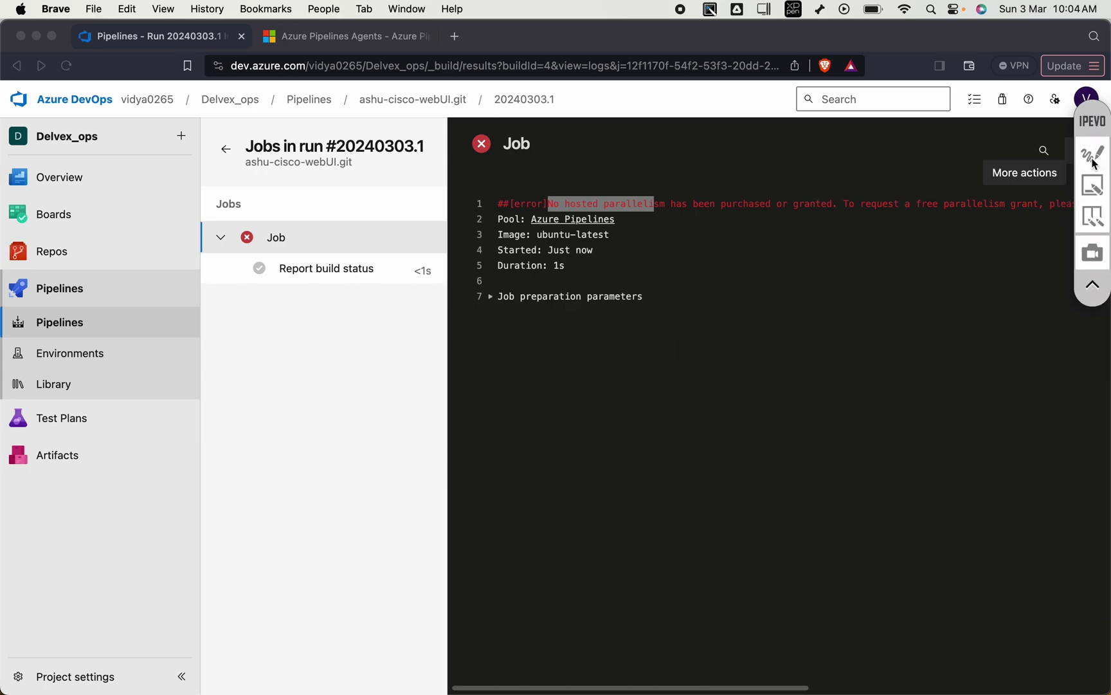
{"action": "scroll", "coordinate": [824, 237], "scroll_direction": "right", "scroll_amount": 10}
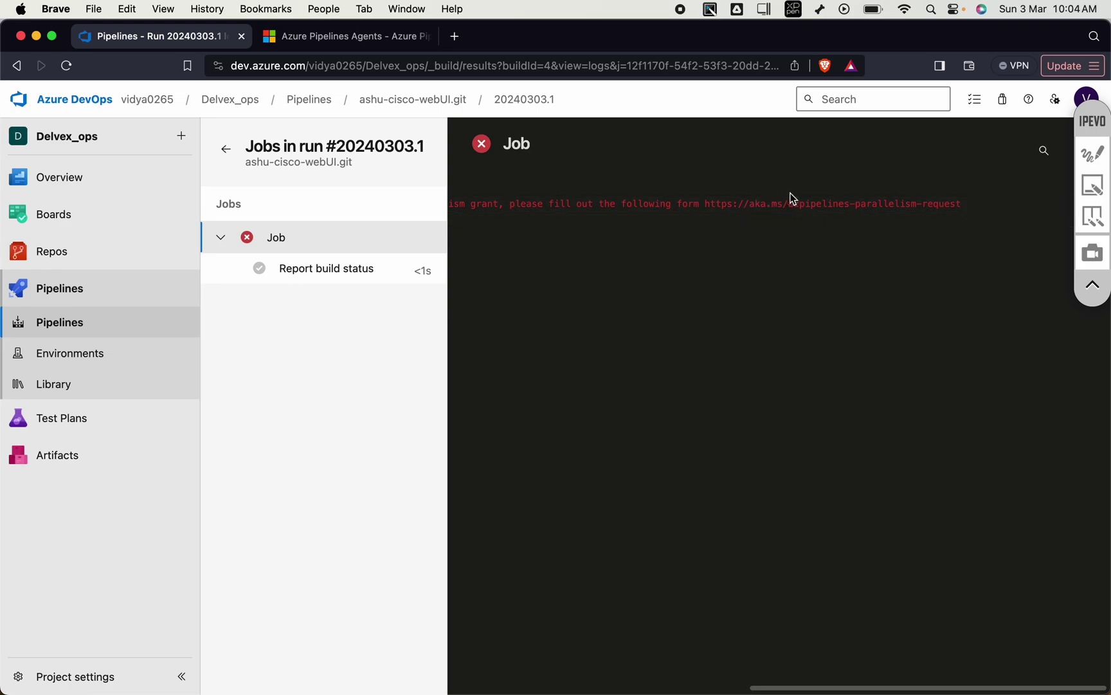
{"action": "left_click_drag", "start_coordinate": [705, 204], "coordinate": [970, 202]}
{"action": "key", "text": "super+c"}
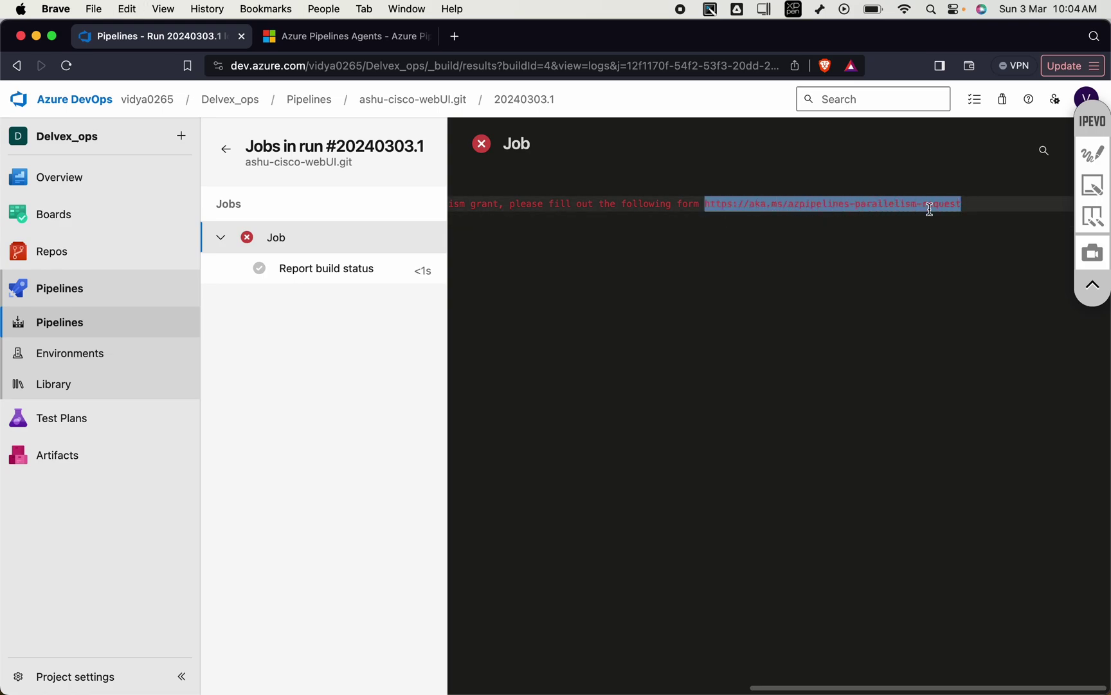
{"action": "left_click", "coordinate": [456, 36]}
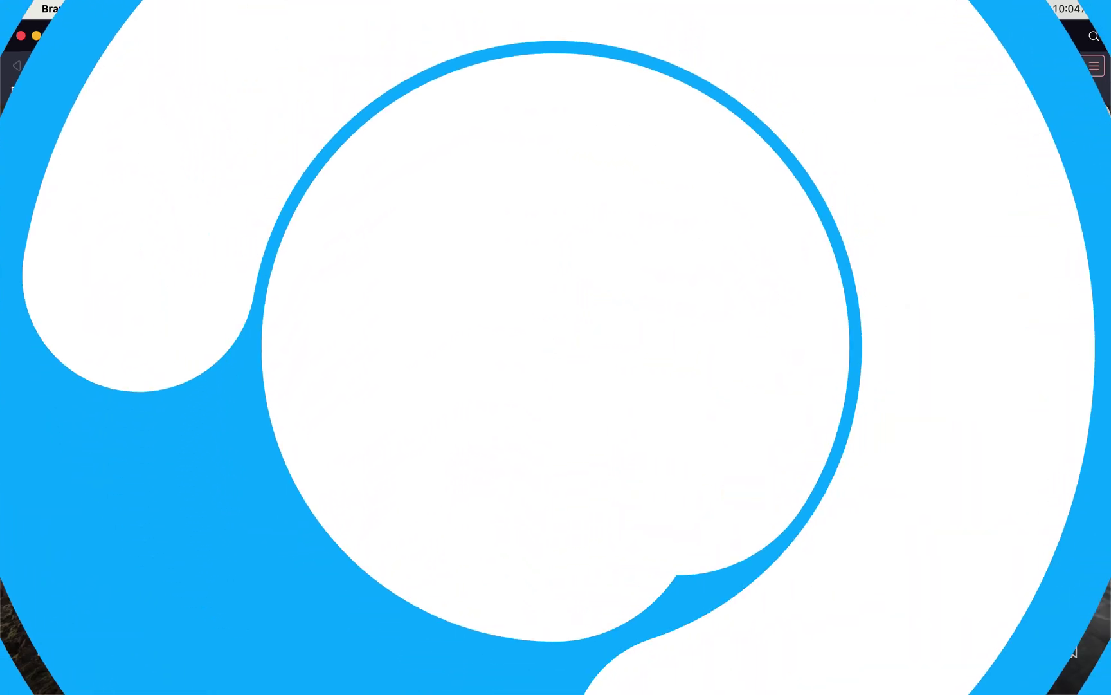
{"action": "key", "text": "super+v"}
{"action": "key", "text": "Return"}
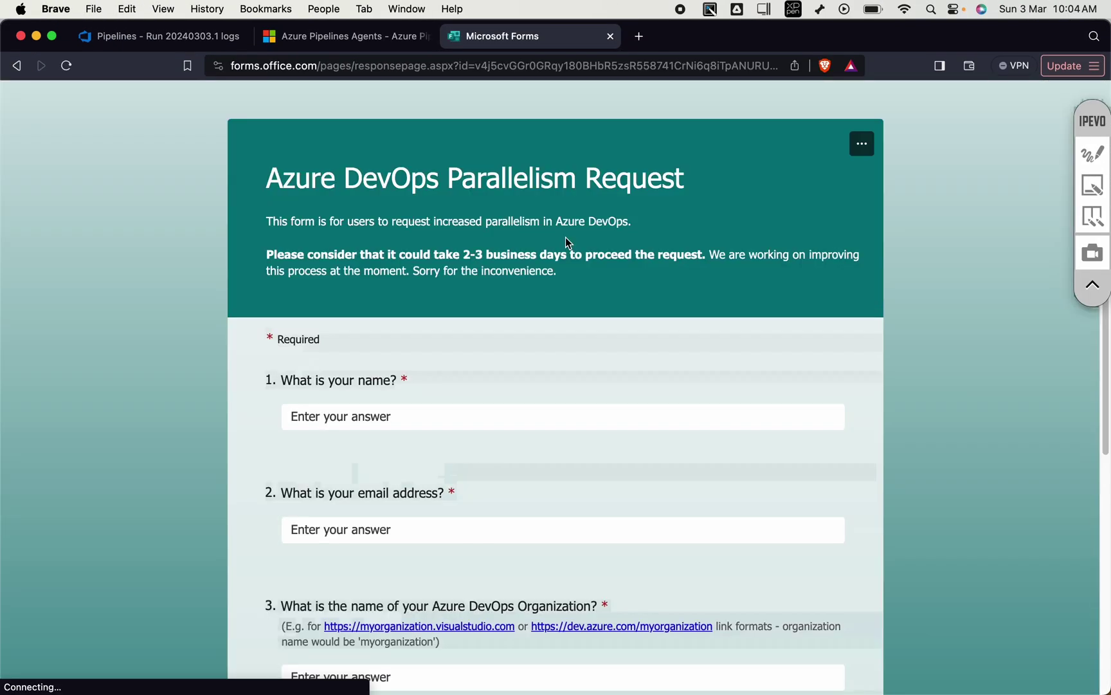
Fill in the parallelism request form with the name "delvex org" and the e-mail address copied from the signed-in Azure DevOps account.
{"action": "left_click", "coordinate": [430, 409]}
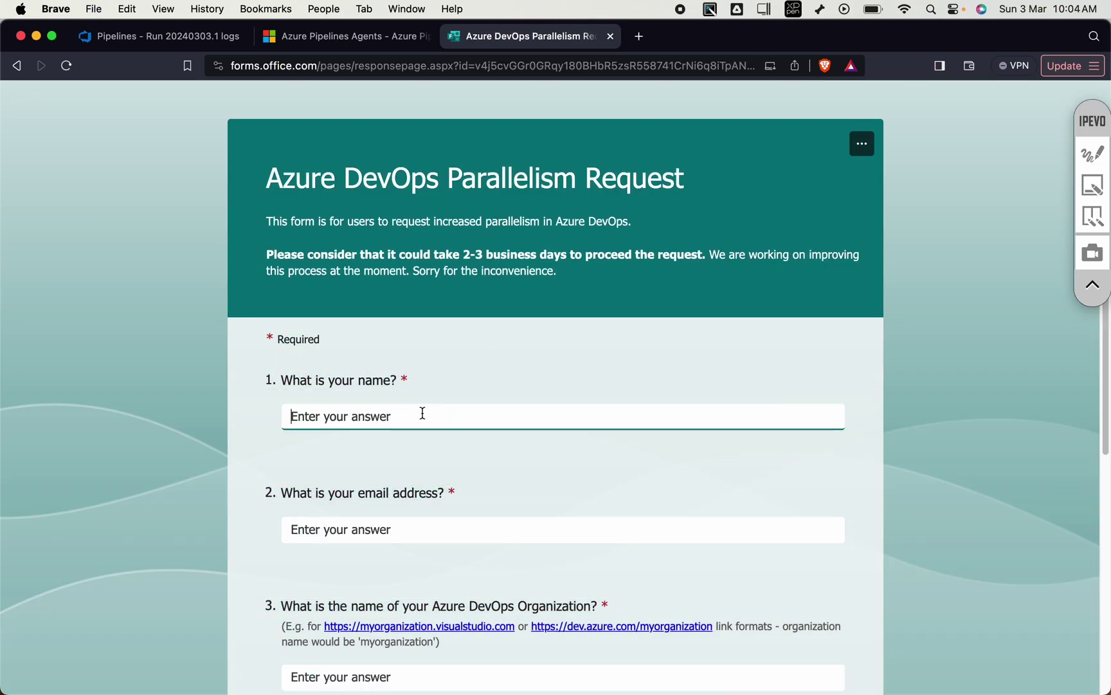
{"action": "type", "text": "delvex org"}
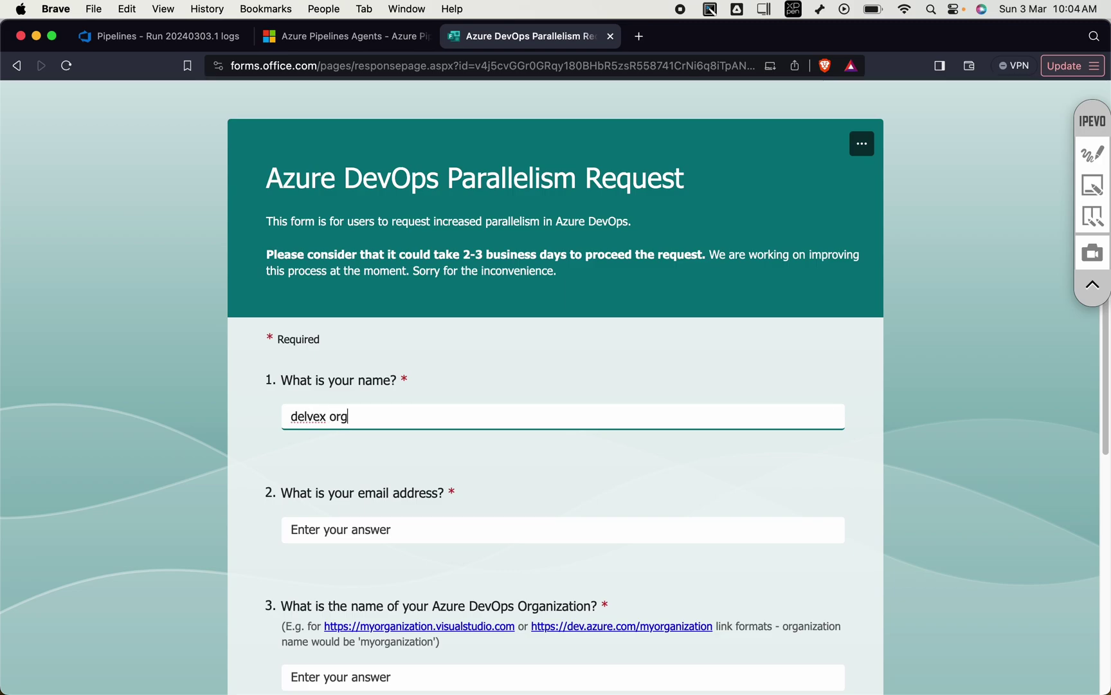
{"action": "left_click", "coordinate": [394, 529]}
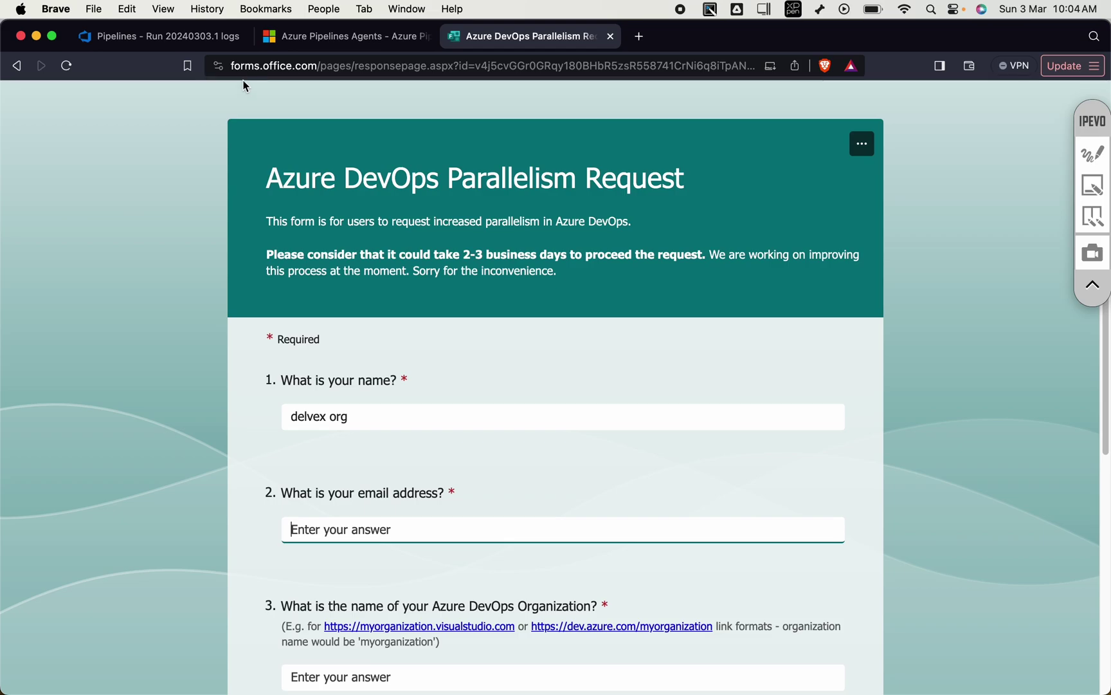
{"action": "left_click", "coordinate": [199, 43]}
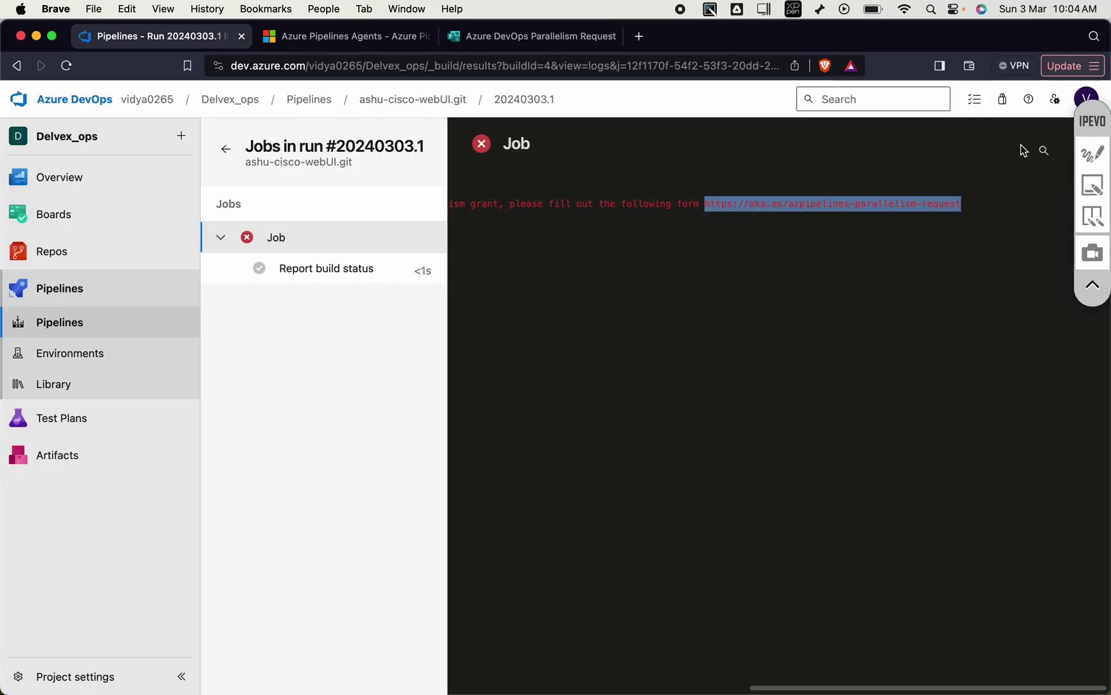
{"action": "left_click_drag", "start_coordinate": [1099, 115], "coordinate": [1098, 212]}
{"action": "left_click", "coordinate": [1089, 107]}
{"action": "left_click", "coordinate": [1088, 107]}
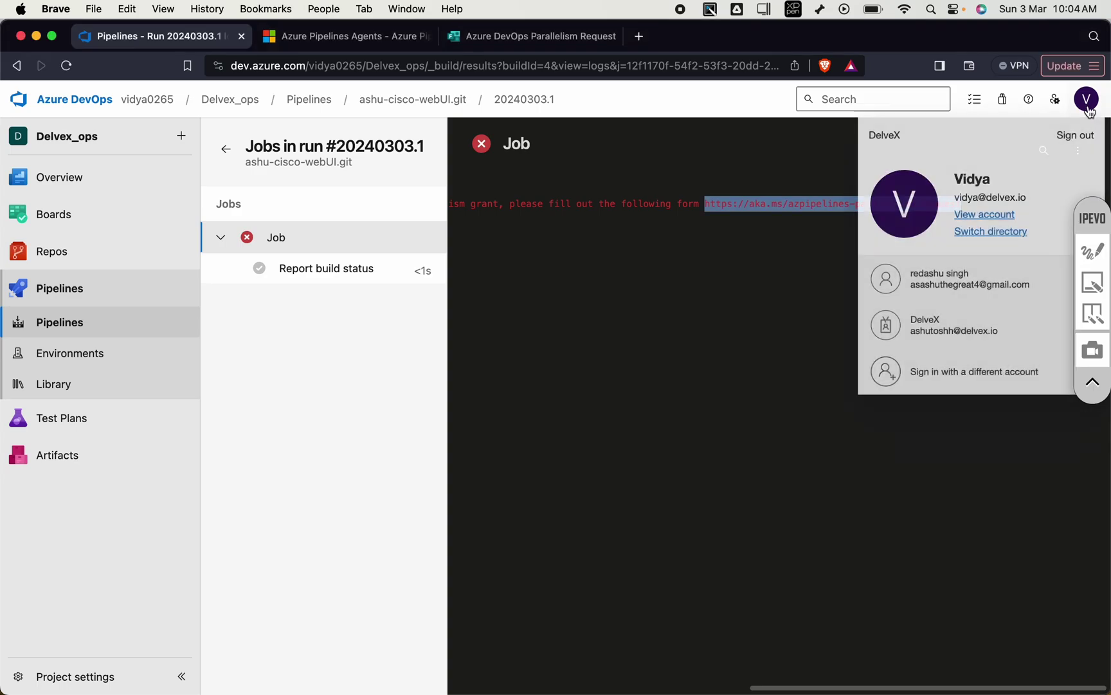
{"action": "left_click_drag", "start_coordinate": [1032, 201], "coordinate": [956, 198]}
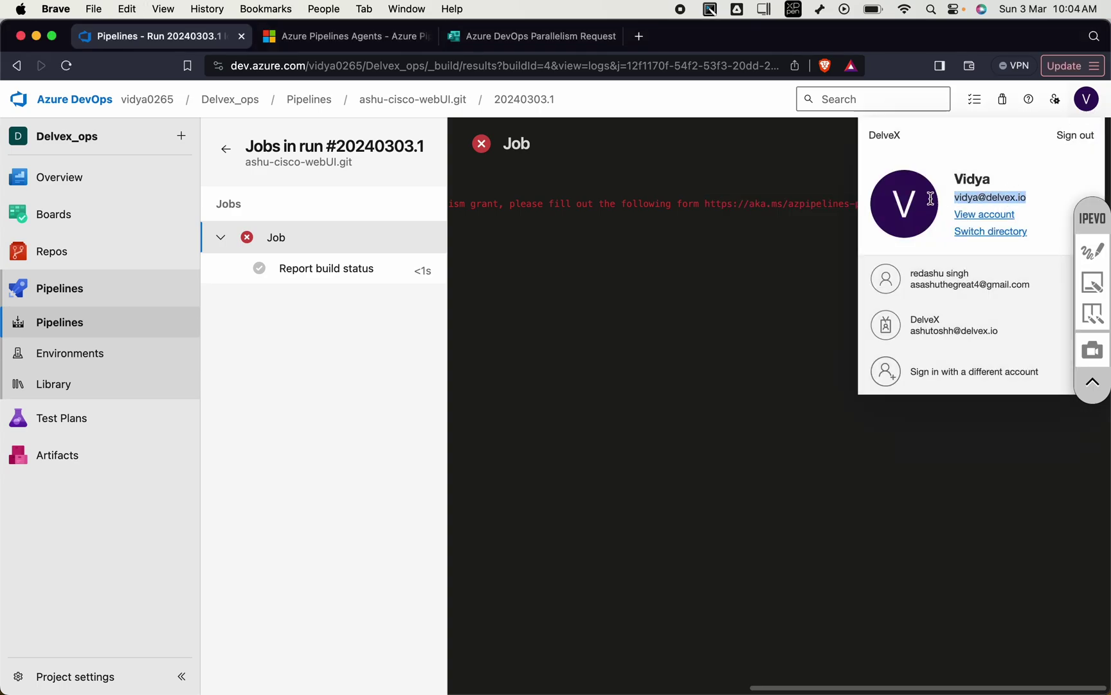
{"action": "left_click", "coordinate": [568, 37]}
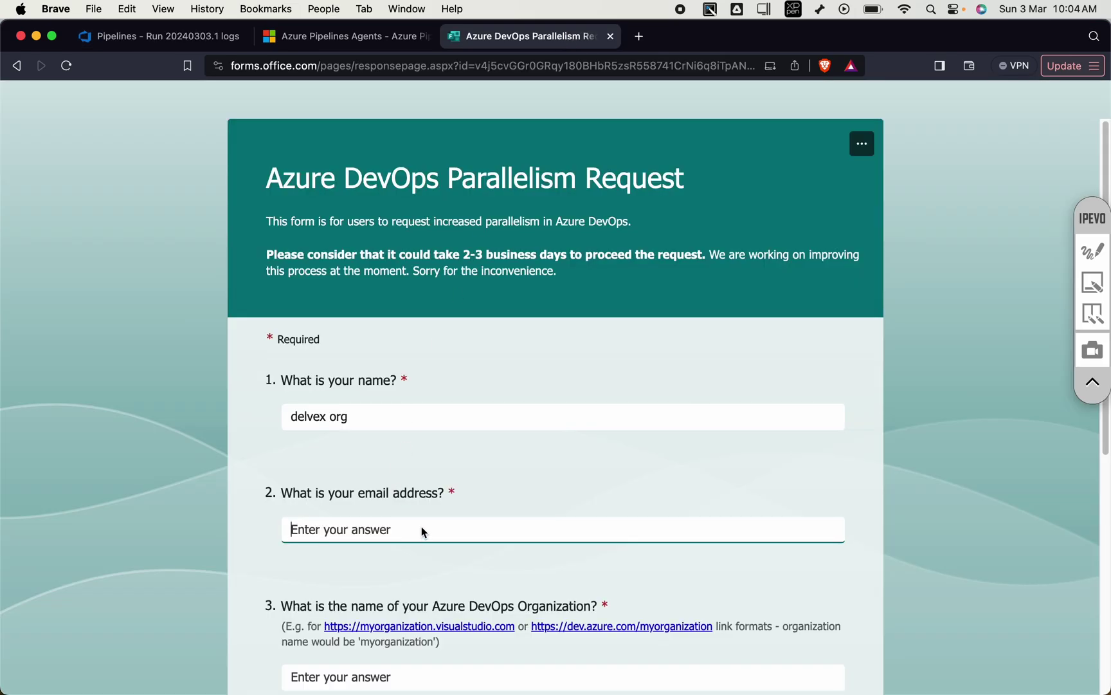
{"action": "key", "text": "super+v"}
Answer the organization name question with the URL copied from the organization's Azure DevOps projects page.
{"action": "scroll", "coordinate": [512, 548], "scroll_direction": "down", "scroll_amount": 5}
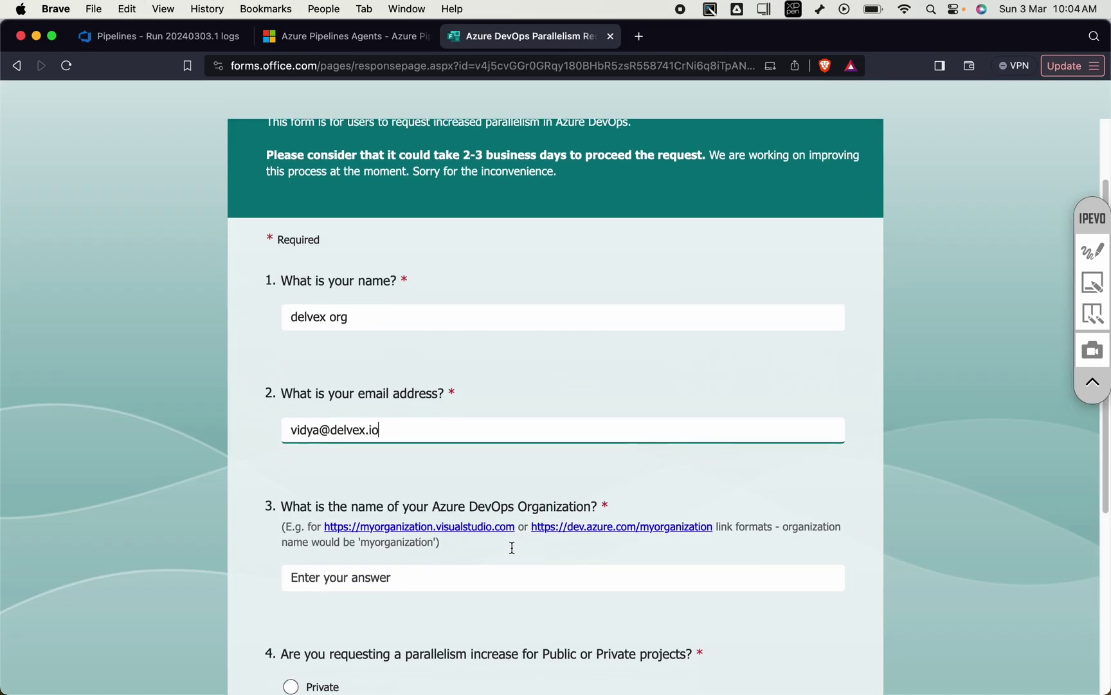
{"action": "left_click", "coordinate": [429, 544]}
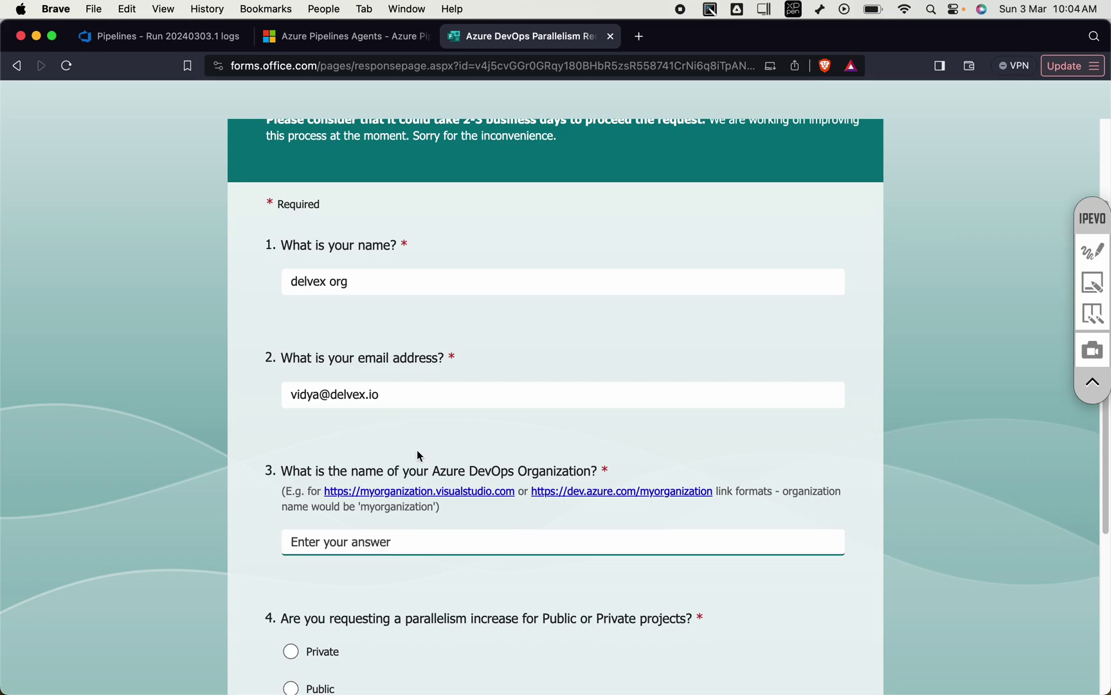
{"action": "left_click", "coordinate": [134, 39]}
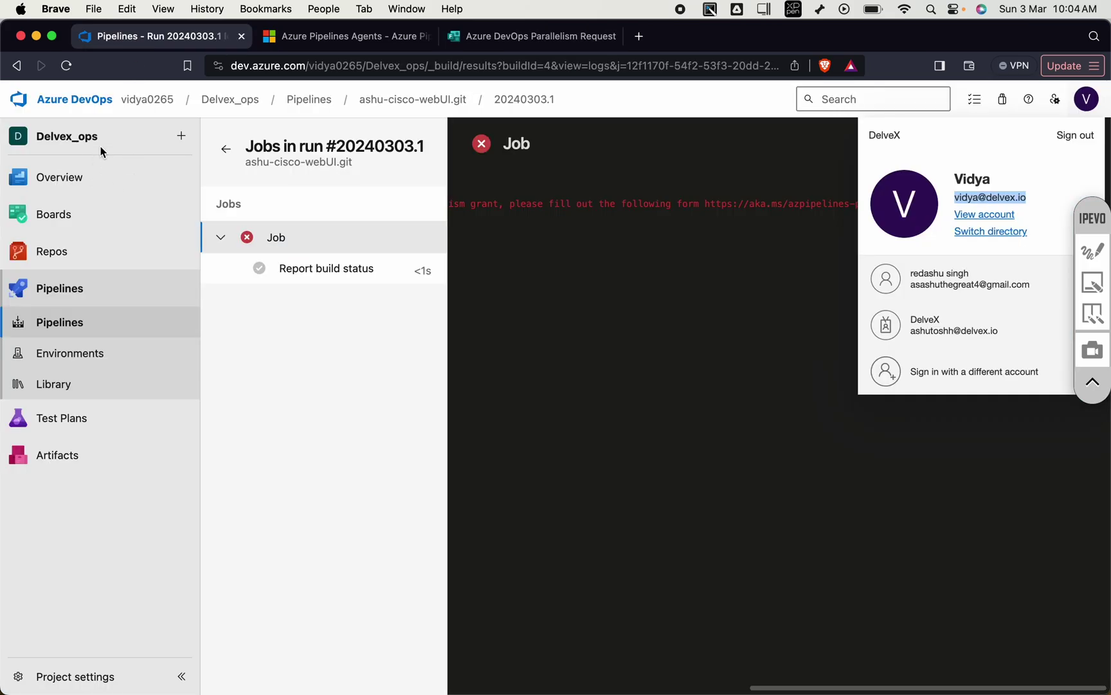
{"action": "left_click", "coordinate": [140, 102]}
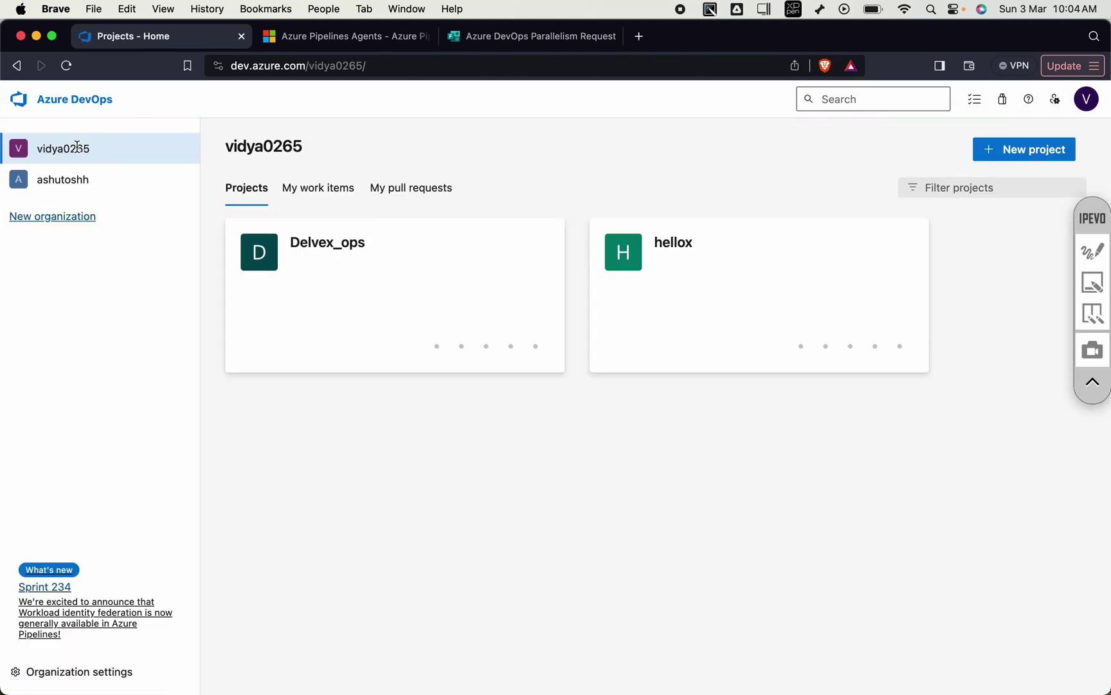
{"action": "left_click", "coordinate": [392, 67]}
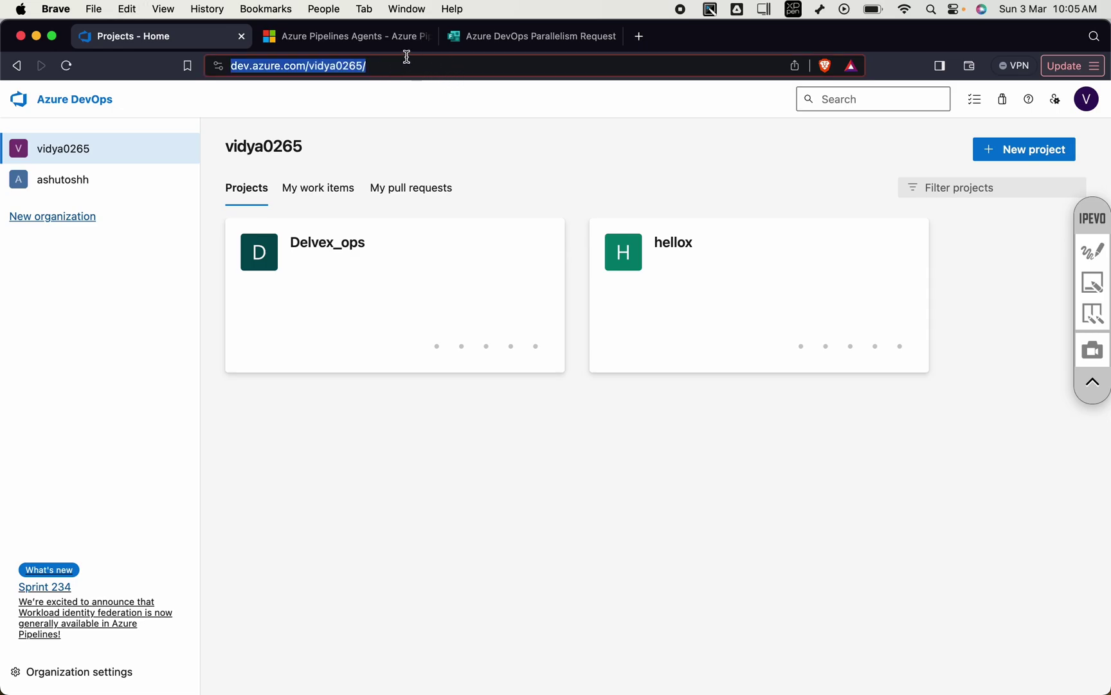
{"action": "left_click", "coordinate": [508, 37]}
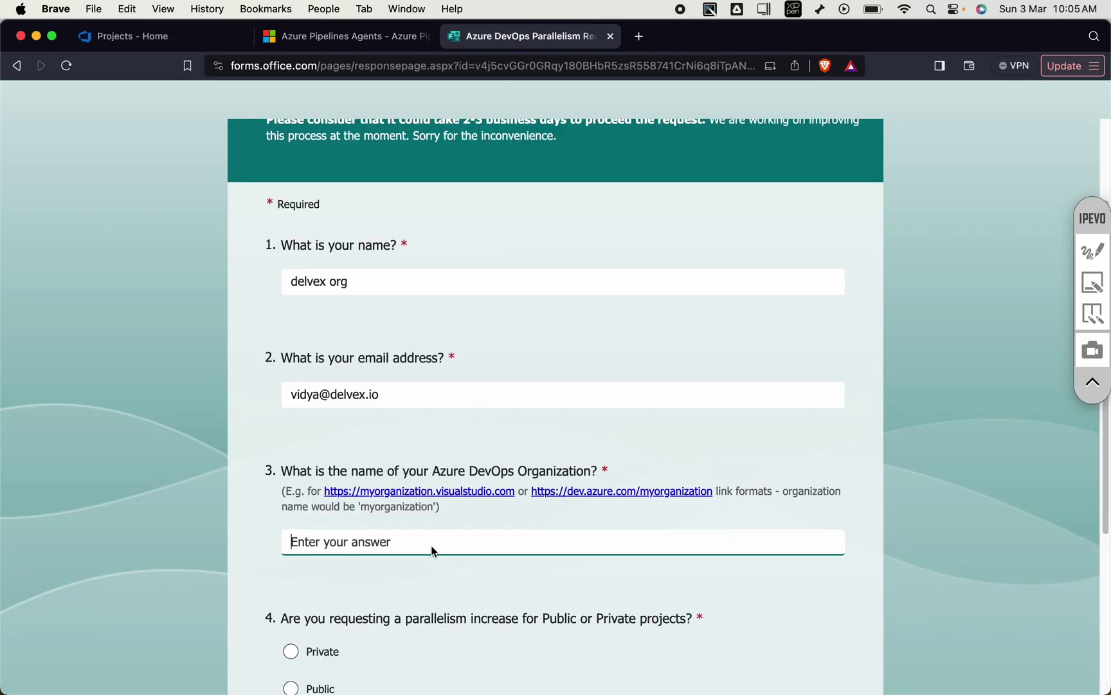
{"action": "key", "text": "cmd+v"}
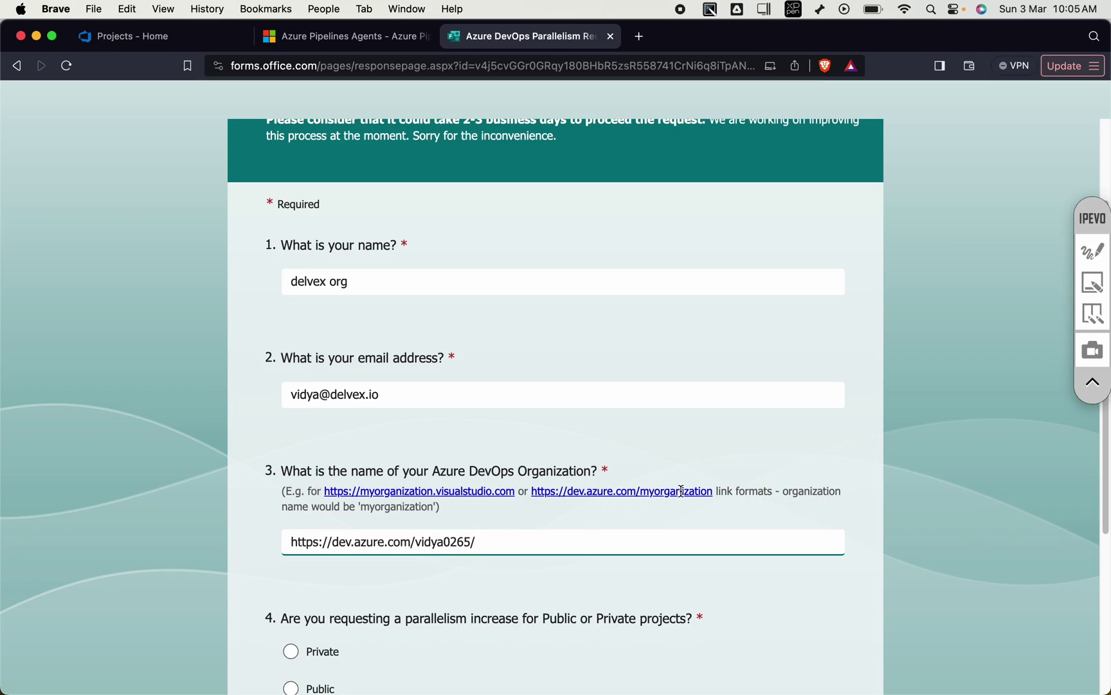
Request the parallelism increase for Private projects, submit the form and close its tab.
{"action": "scroll", "coordinate": [519, 549], "scroll_direction": "down", "scroll_amount": 5}
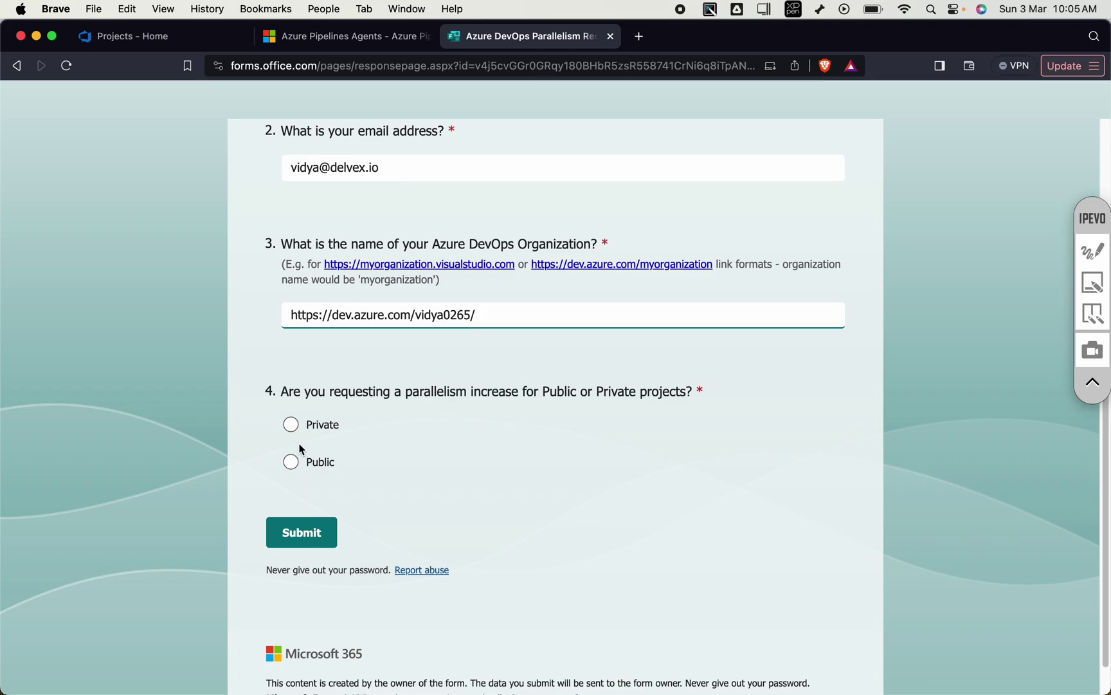
{"action": "left_click", "coordinate": [292, 425]}
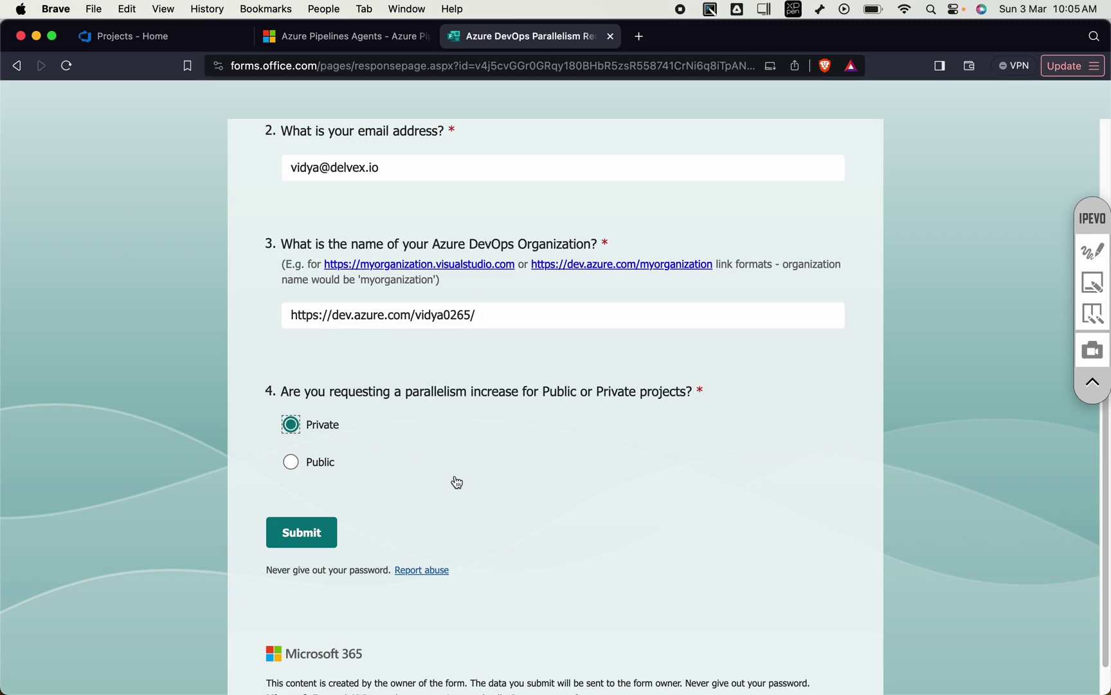
{"action": "left_click", "coordinate": [303, 534]}
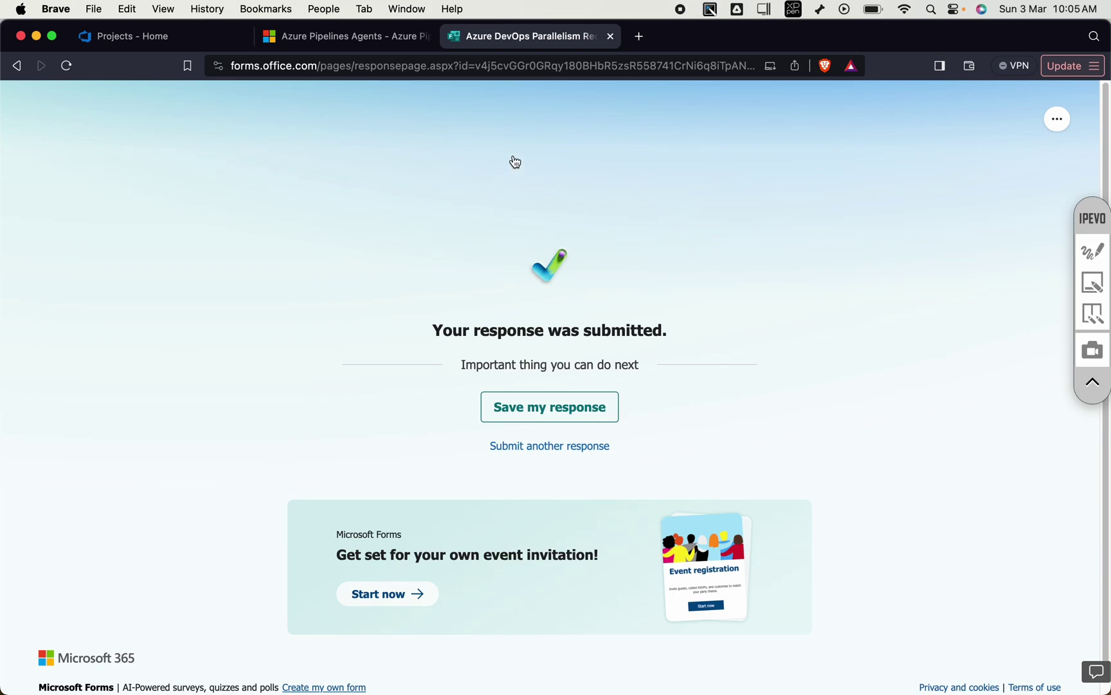
{"action": "left_click", "coordinate": [610, 36]}
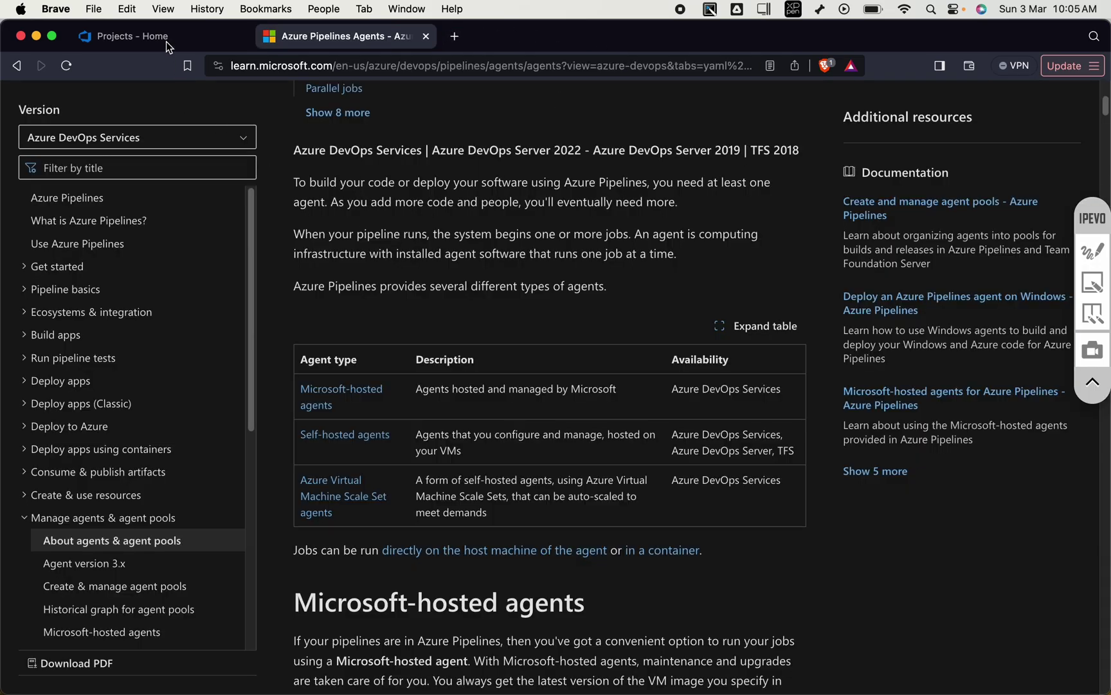
Open the Parallel jobs page in the Azure DevOps organization settings and erase the leftover annotations over it.
{"action": "left_click", "coordinate": [166, 41]}
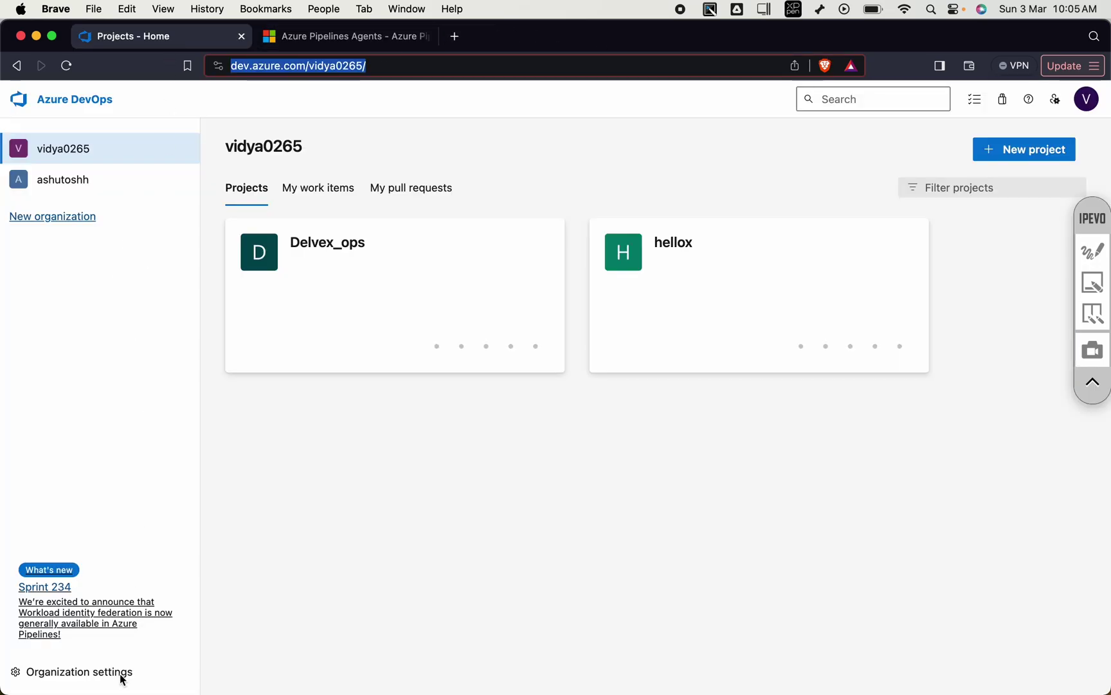
{"action": "left_click", "coordinate": [98, 672]}
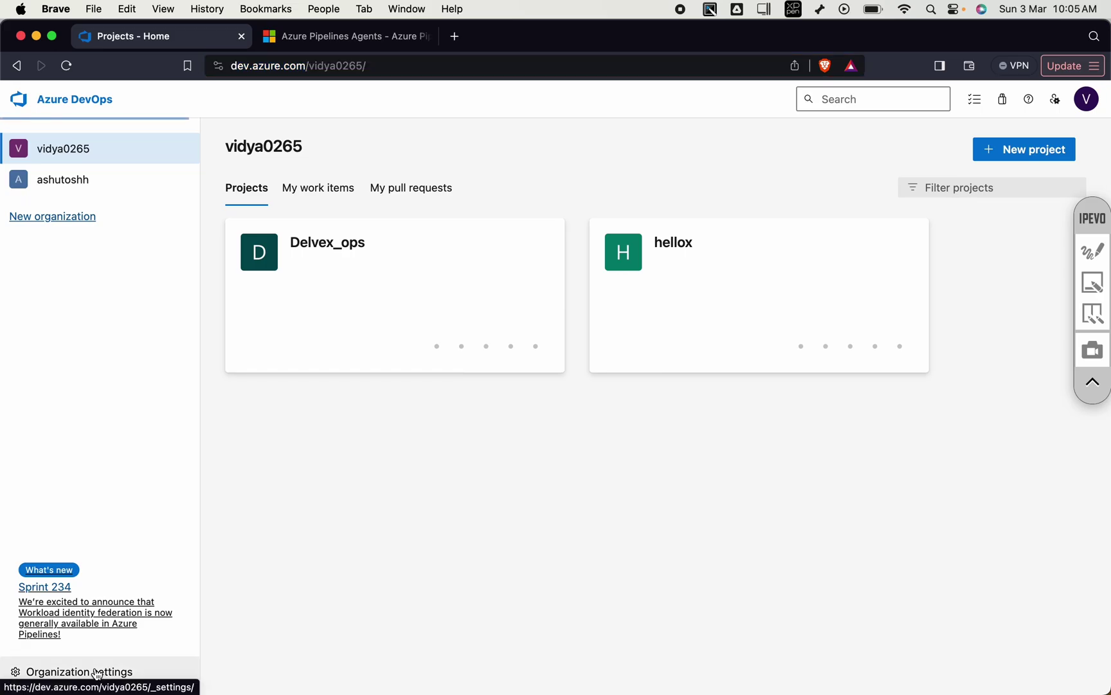
{"action": "scroll", "coordinate": [119, 521], "scroll_direction": "down", "scroll_amount": 1}
{"action": "scroll", "coordinate": [118, 521], "scroll_direction": "down", "scroll_amount": 4}
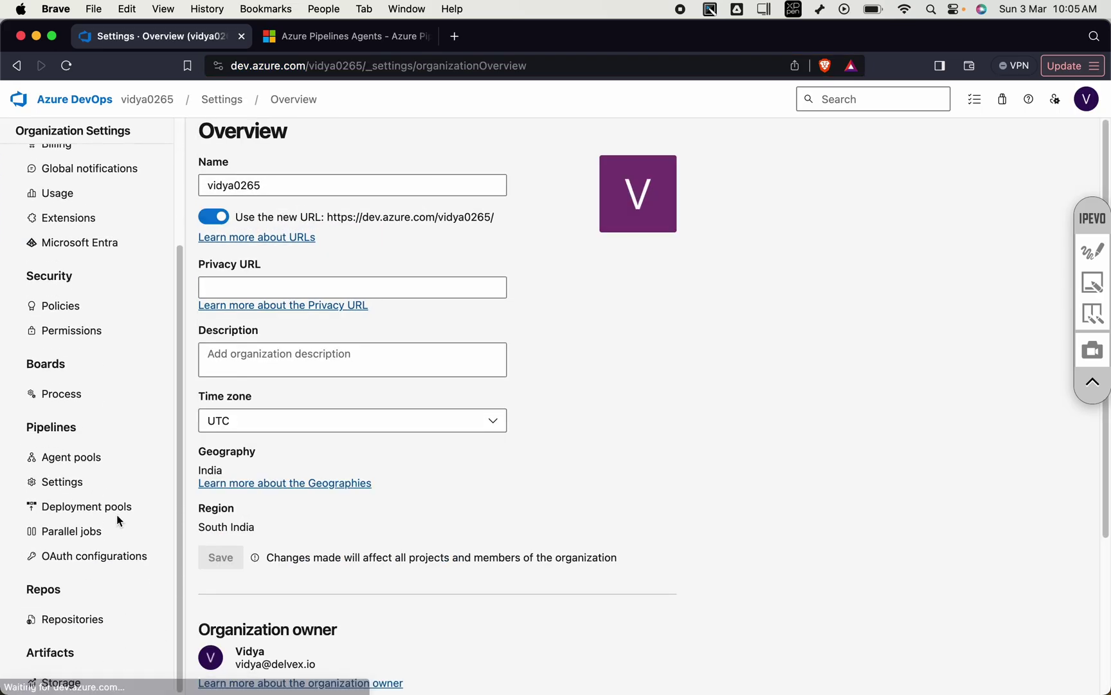
{"action": "left_click", "coordinate": [88, 530]}
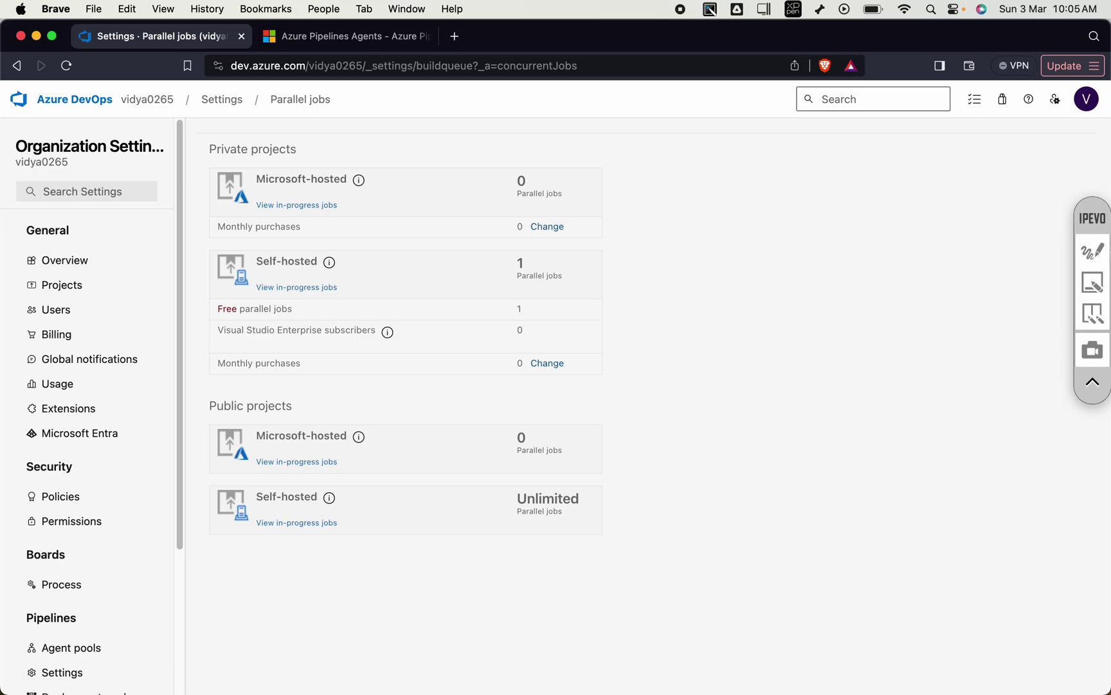
{"action": "left_click", "coordinate": [1086, 254]}
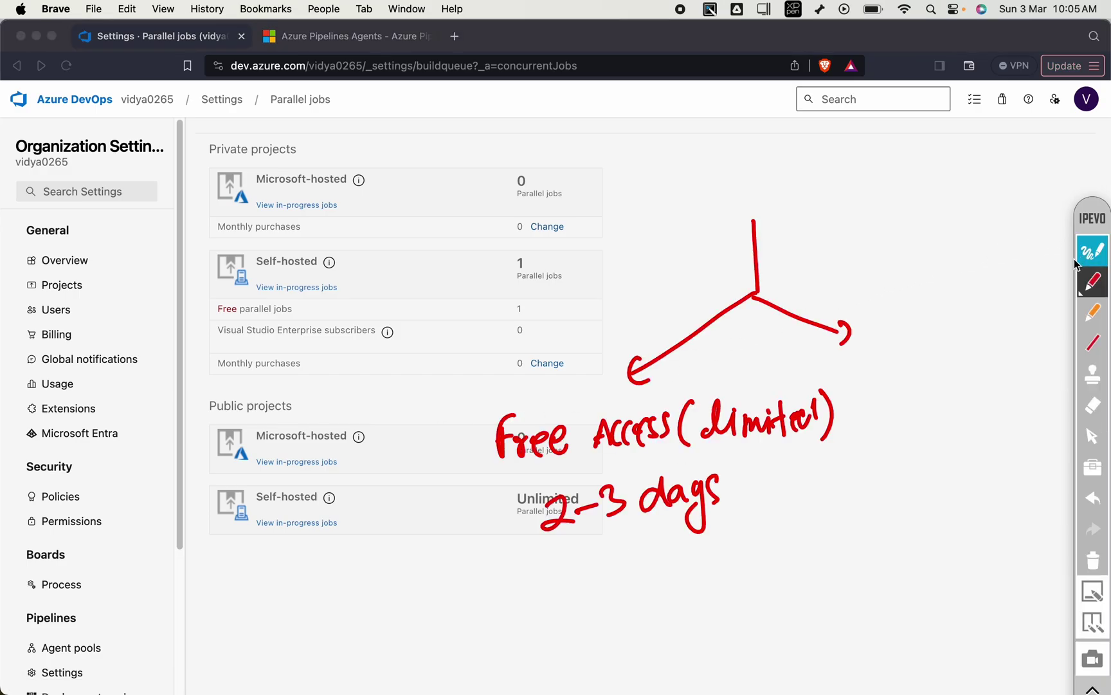
{"action": "left_click", "coordinate": [1094, 562]}
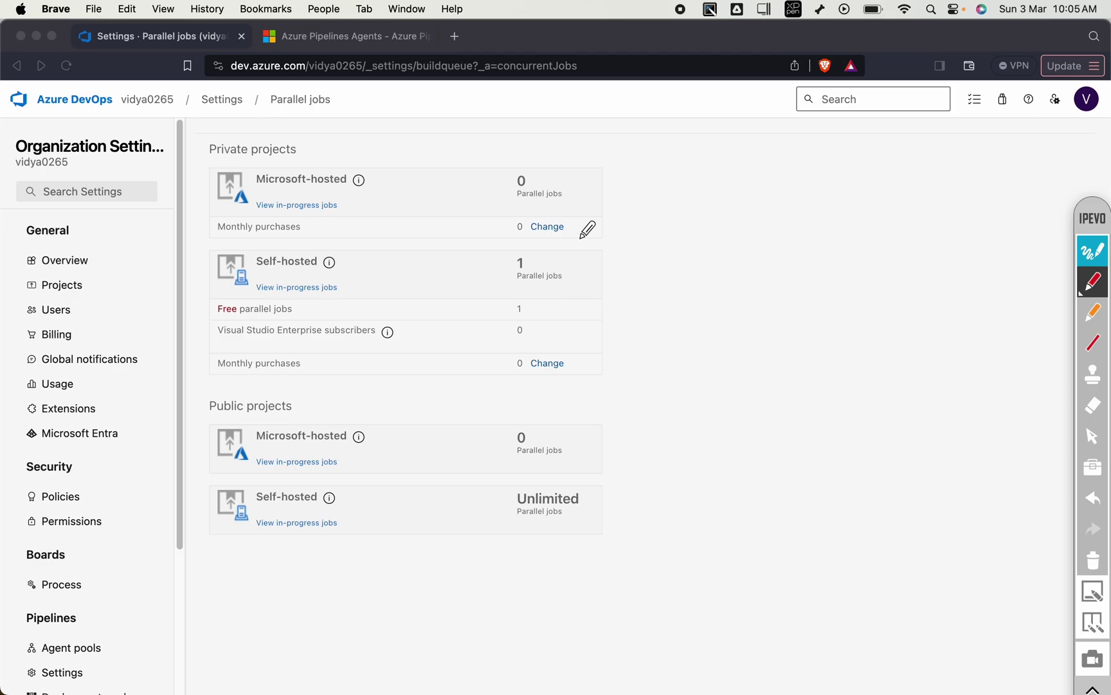
Annotate the Private projects section: circle its heading, tick the Microsoft-hosted and Self-hosted entries and circle both parallel job counts.
{"action": "mouse_move", "coordinate": [213, 163]}
{"action": "left_mouse_down"}
{"action": "mouse_move", "coordinate": [264, 158]}
{"action": "mouse_move", "coordinate": [190, 155]}
{"action": "mouse_move", "coordinate": [222, 162]}
{"action": "left_mouse_up"}
{"action": "left_click_drag", "start_coordinate": [351, 165], "coordinate": [367, 156]}
{"action": "mouse_move", "coordinate": [528, 166]}
{"action": "left_mouse_down"}
{"action": "mouse_move", "coordinate": [582, 191]}
{"action": "mouse_move", "coordinate": [514, 170]}
{"action": "left_mouse_up"}
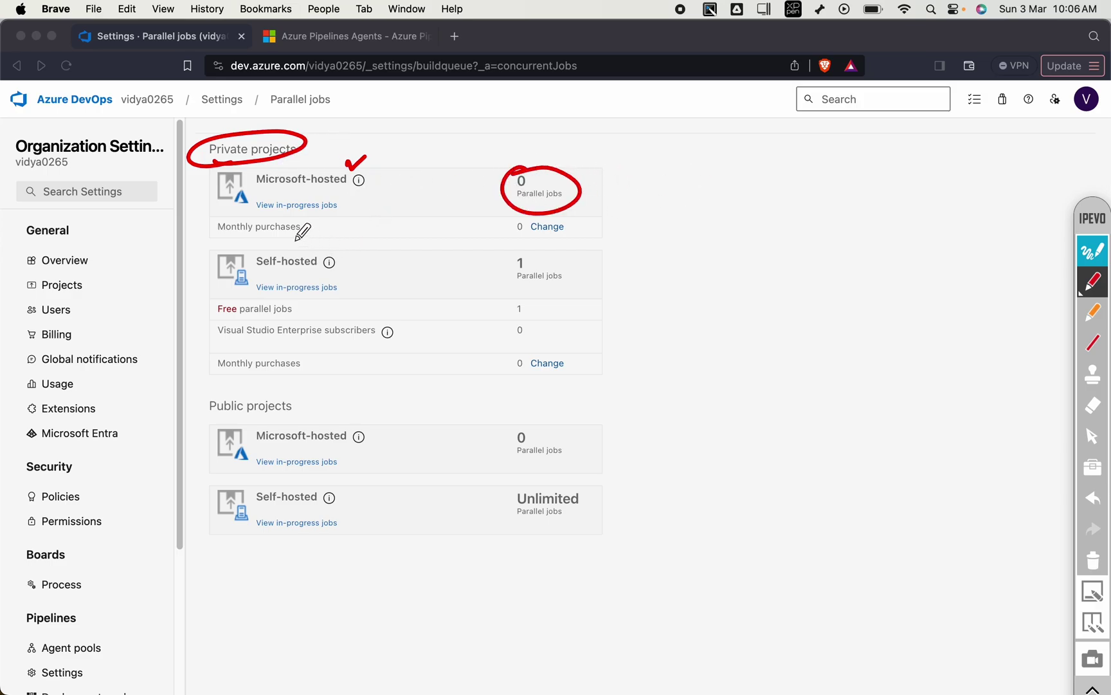
{"action": "left_click_drag", "start_coordinate": [346, 260], "coordinate": [376, 254]}
{"action": "mouse_move", "coordinate": [522, 249]}
{"action": "left_mouse_down"}
{"action": "mouse_move", "coordinate": [513, 256]}
{"action": "mouse_move", "coordinate": [529, 242]}
{"action": "left_mouse_up"}
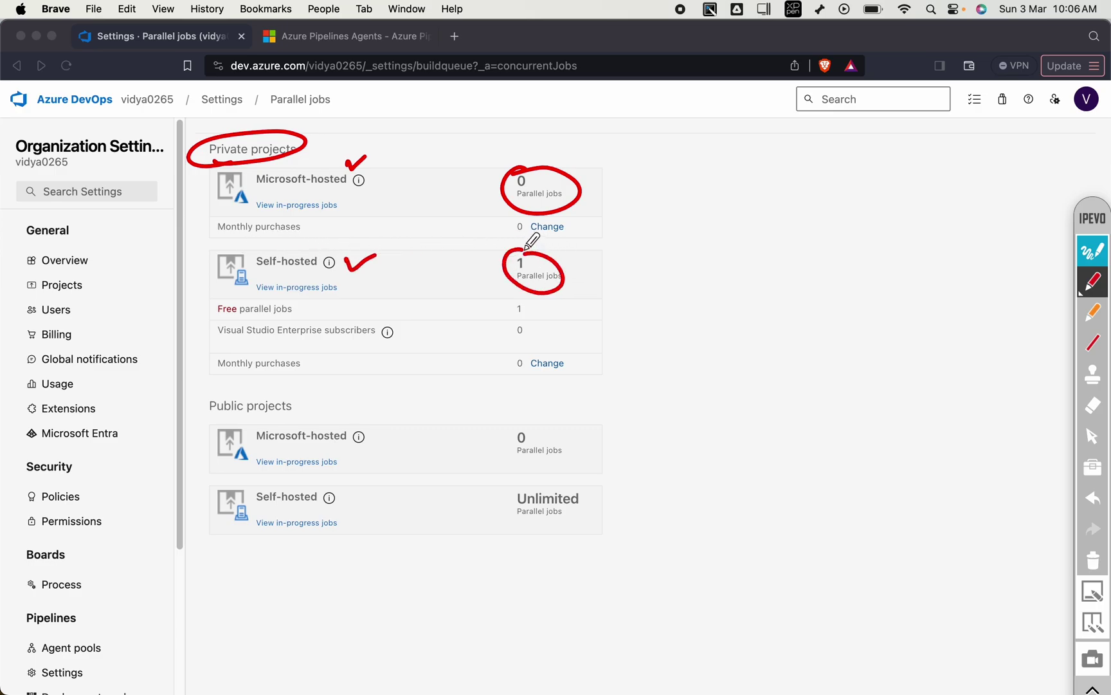
Annotate the Public projects section by marking its heading, the Microsoft-hosted and Self-hosted entries and their parallel job counts.
{"action": "left_click_drag", "start_coordinate": [306, 394], "coordinate": [339, 377]}
{"action": "mouse_move", "coordinate": [360, 426]}
{"action": "left_mouse_down"}
{"action": "mouse_move", "coordinate": [366, 463]}
{"action": "mouse_move", "coordinate": [359, 430]}
{"action": "left_mouse_up"}
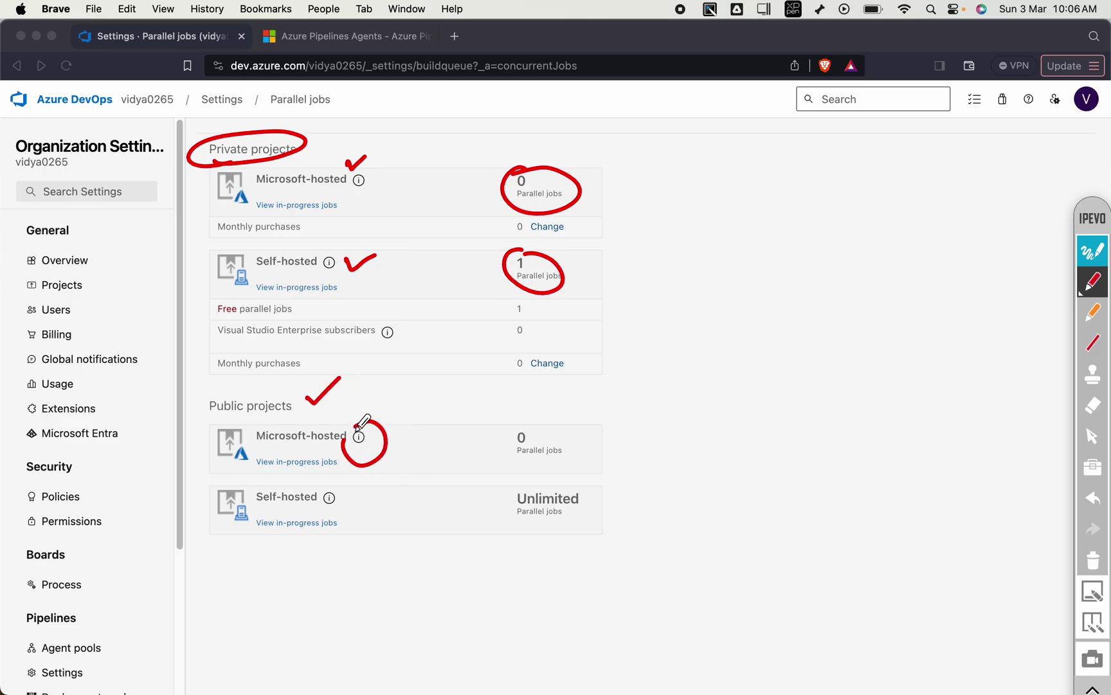
{"action": "left_click_drag", "start_coordinate": [528, 421], "coordinate": [565, 410]}
{"action": "mouse_move", "coordinate": [338, 497]}
{"action": "left_mouse_down"}
{"action": "mouse_move", "coordinate": [325, 494]}
{"action": "mouse_move", "coordinate": [341, 484]}
{"action": "left_mouse_up"}
{"action": "mouse_move", "coordinate": [524, 517]}
{"action": "left_mouse_down"}
{"action": "mouse_move", "coordinate": [553, 529]}
{"action": "mouse_move", "coordinate": [509, 499]}
{"action": "mouse_move", "coordinate": [546, 530]}
{"action": "left_mouse_up"}
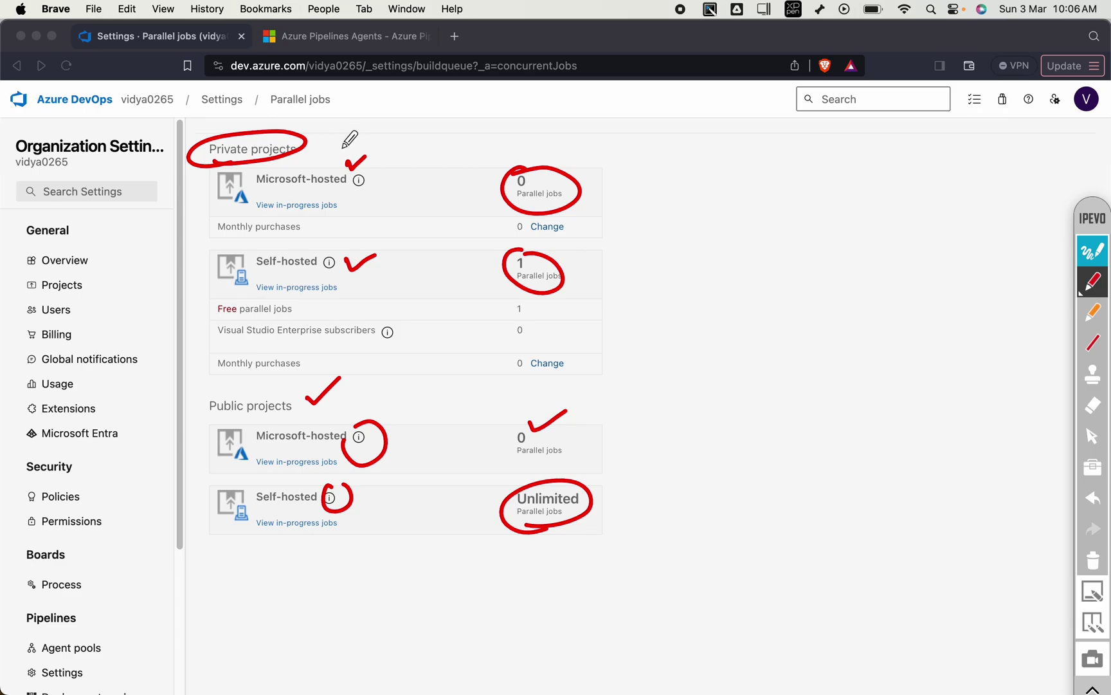
Mark both project headings with a stroke and write 1 over the Microsoft-hosted job counts for private and public projects.
{"action": "left_click_drag", "start_coordinate": [323, 134], "coordinate": [327, 156]}
{"action": "left_click_drag", "start_coordinate": [306, 398], "coordinate": [308, 422]}
{"action": "mouse_move", "coordinate": [522, 171]}
{"action": "left_mouse_down"}
{"action": "mouse_move", "coordinate": [520, 192]}
{"action": "mouse_move", "coordinate": [537, 190]}
{"action": "left_mouse_up"}
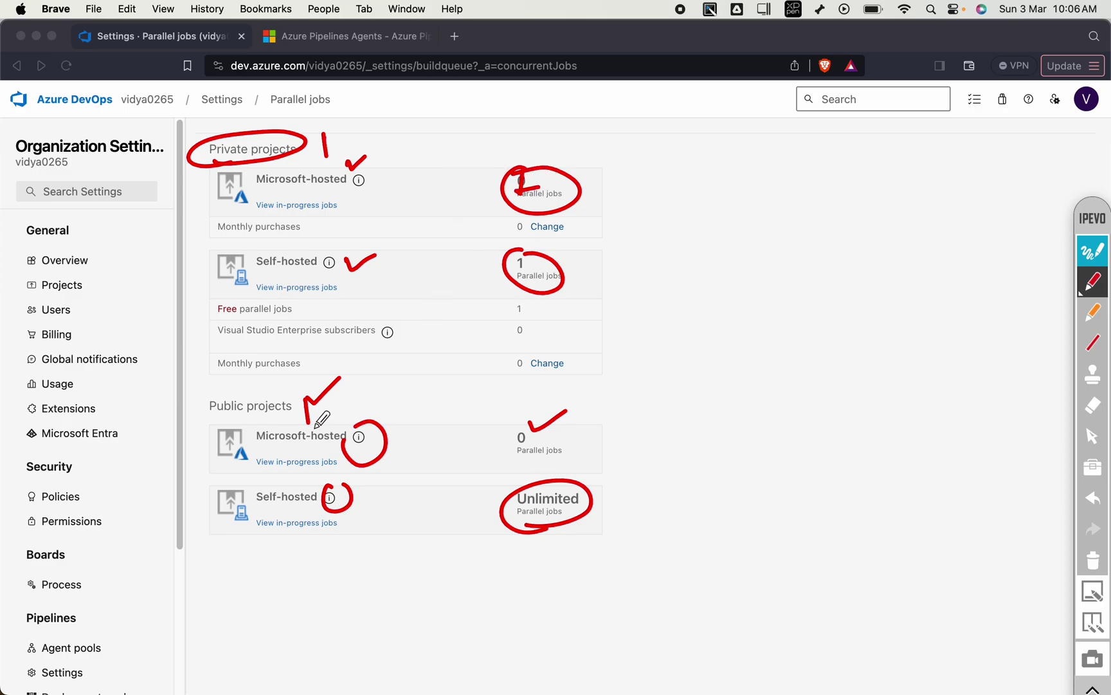
{"action": "left_click_drag", "start_coordinate": [523, 426], "coordinate": [521, 444]}
Tick and circle the private Self-hosted entry and handwrite a bracketed list of Linux, Windo and MAC beside the job tables.
{"action": "mouse_move", "coordinate": [333, 256]}
{"action": "left_mouse_down"}
{"action": "mouse_move", "coordinate": [356, 261]}
{"action": "mouse_move", "coordinate": [378, 239]}
{"action": "left_mouse_up"}
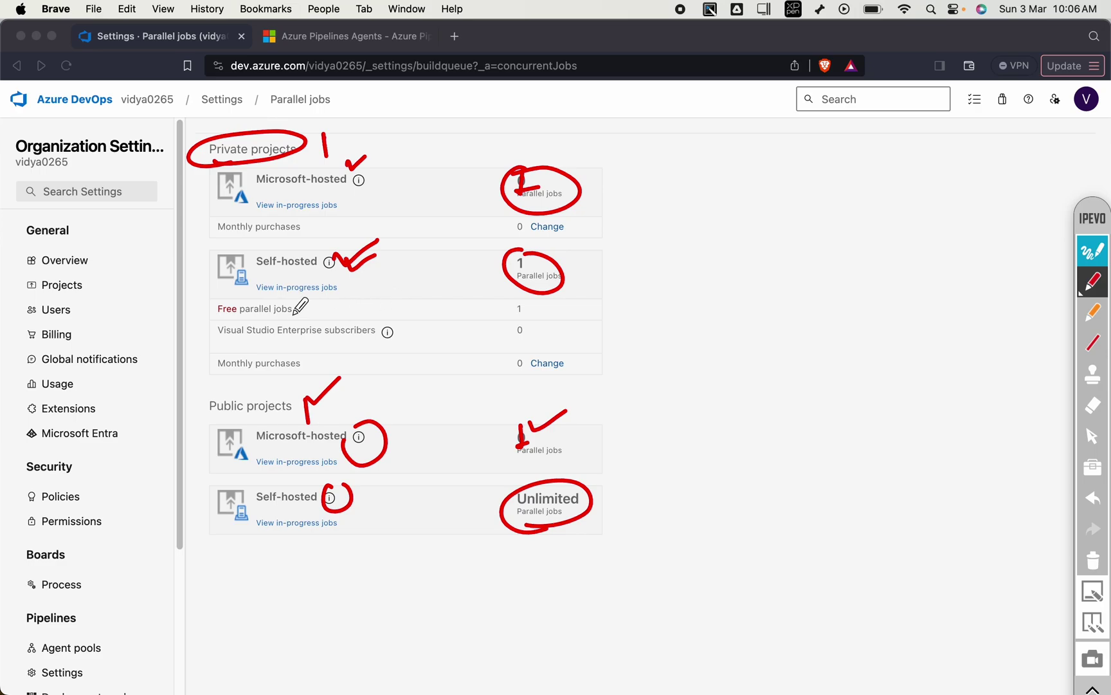
{"action": "mouse_move", "coordinate": [272, 273]}
{"action": "left_mouse_down"}
{"action": "mouse_move", "coordinate": [343, 249]}
{"action": "mouse_move", "coordinate": [343, 278]}
{"action": "left_mouse_up"}
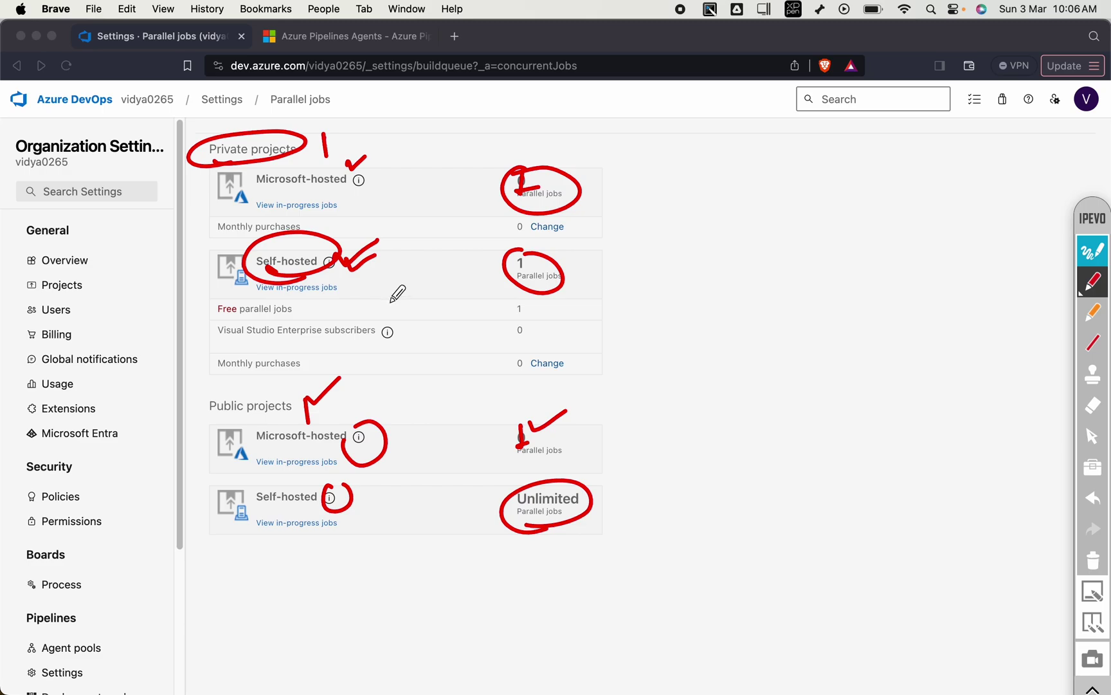
{"action": "left_click_drag", "start_coordinate": [606, 317], "coordinate": [621, 431]}
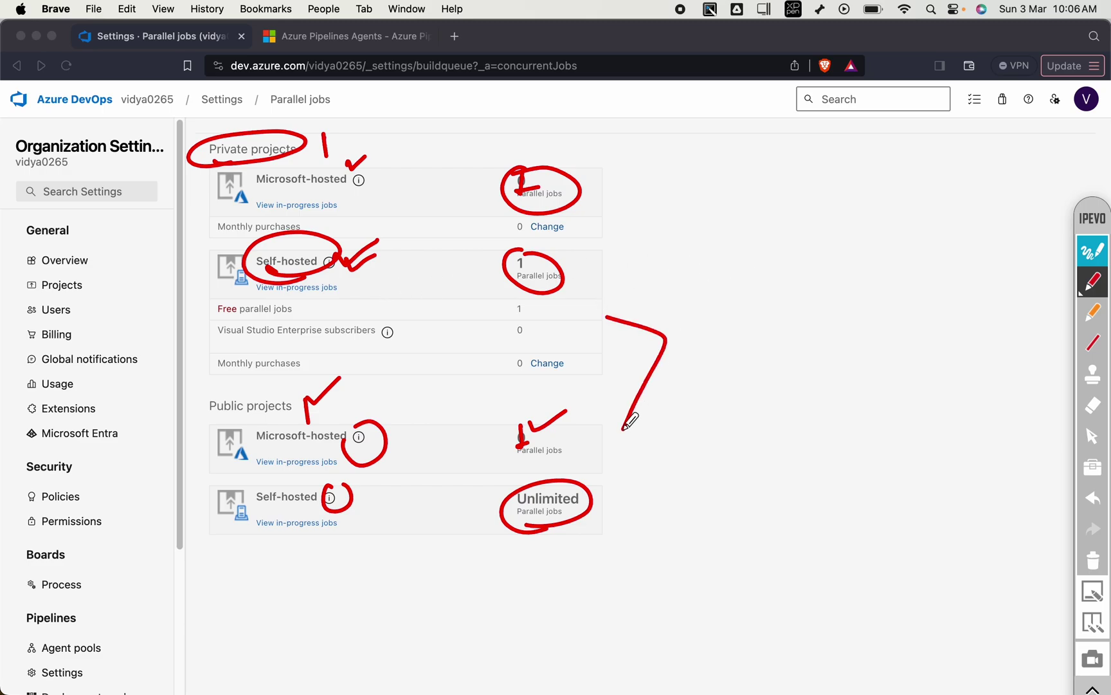
{"action": "mouse_move", "coordinate": [712, 275]}
{"action": "left_mouse_down"}
{"action": "mouse_move", "coordinate": [734, 298]}
{"action": "mouse_move", "coordinate": [776, 290]}
{"action": "mouse_move", "coordinate": [789, 303]}
{"action": "mouse_move", "coordinate": [780, 325]}
{"action": "left_mouse_up"}
{"action": "mouse_move", "coordinate": [701, 365]}
{"action": "left_mouse_down"}
{"action": "mouse_move", "coordinate": [727, 370]}
{"action": "mouse_move", "coordinate": [737, 386]}
{"action": "mouse_move", "coordinate": [795, 354]}
{"action": "mouse_move", "coordinate": [789, 379]}
{"action": "left_mouse_up"}
{"action": "left_click", "coordinate": [769, 377]}
{"action": "mouse_move", "coordinate": [701, 464]}
{"action": "left_mouse_down"}
{"action": "mouse_move", "coordinate": [748, 425]}
{"action": "mouse_move", "coordinate": [766, 430]}
{"action": "mouse_move", "coordinate": [762, 450]}
{"action": "left_mouse_up"}
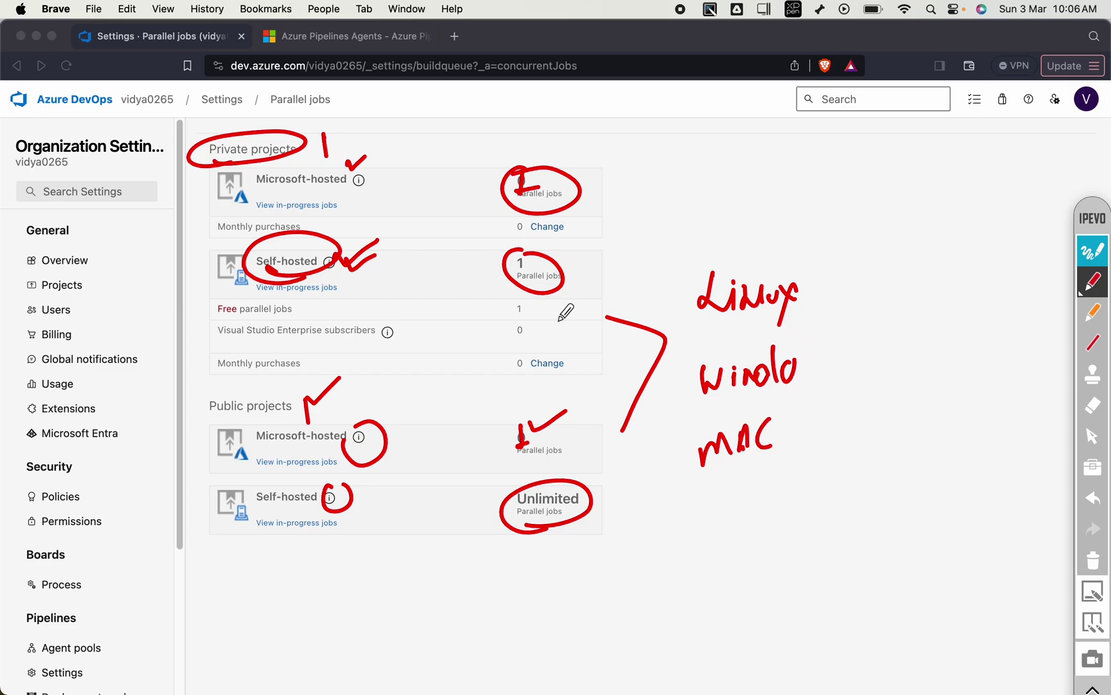
Add another tick beside the private Self-hosted entry, clear all annotations and leave the drawing mode.
{"action": "left_click_drag", "start_coordinate": [347, 285], "coordinate": [370, 271]}
{"action": "left_click", "coordinate": [1091, 569]}
{"action": "left_click", "coordinate": [1087, 257]}
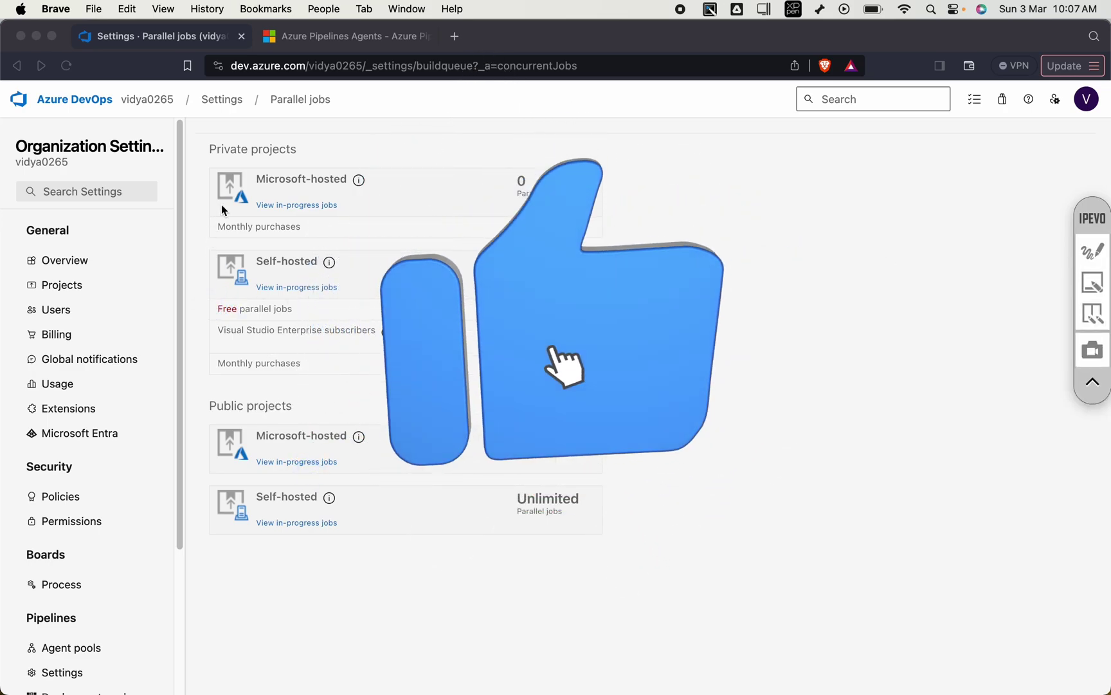
Open the Agent pools page in the project settings of the Delvex_ops project.
{"action": "left_click", "coordinate": [147, 100]}
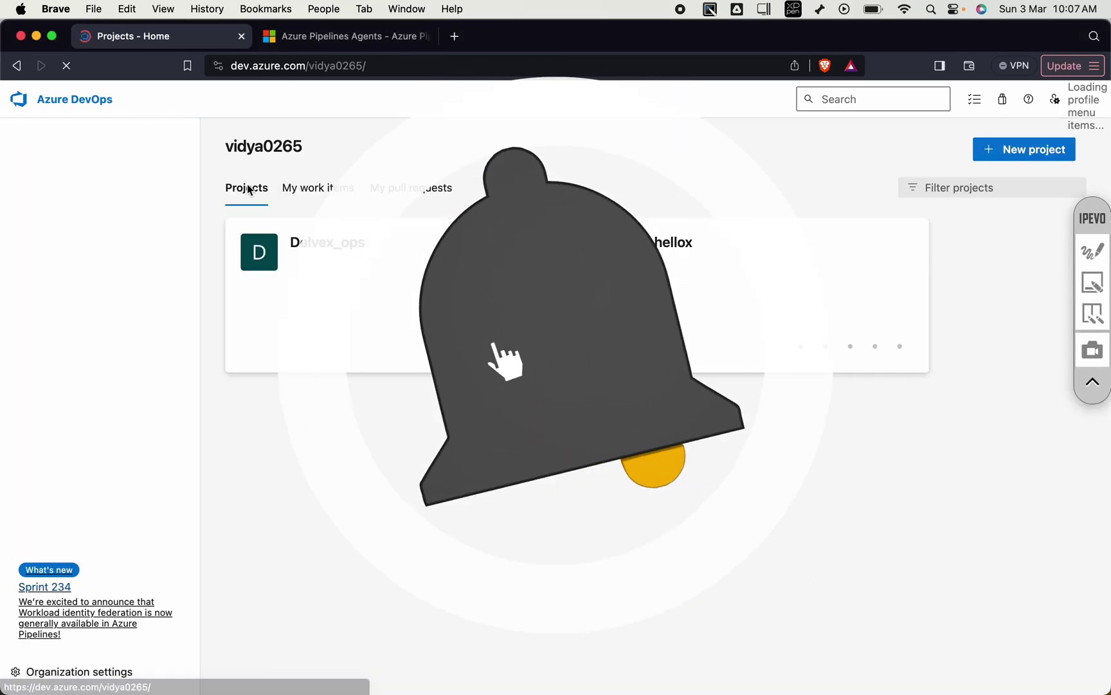
{"action": "left_click", "coordinate": [436, 283]}
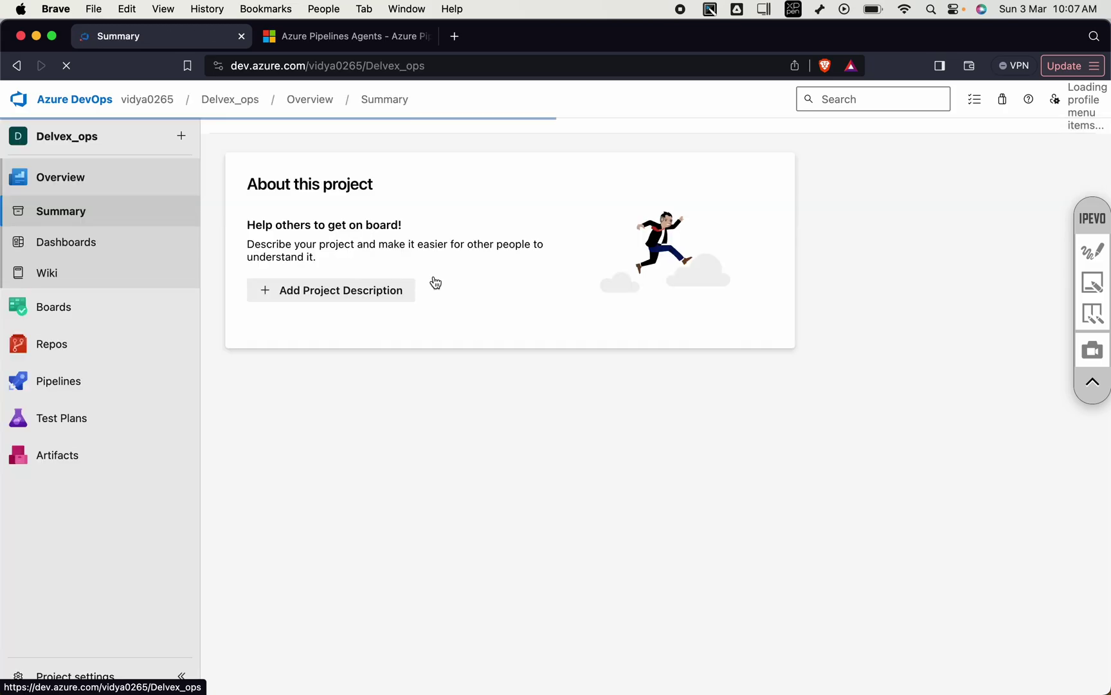
{"action": "left_click", "coordinate": [144, 103]}
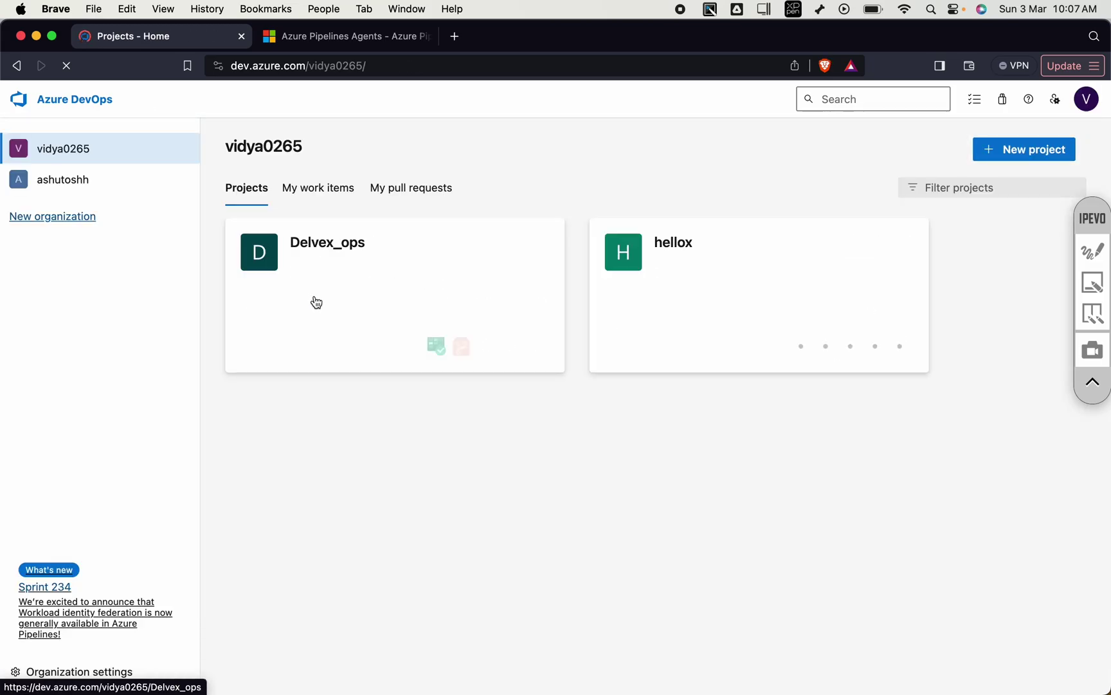
{"action": "left_click", "coordinate": [398, 289]}
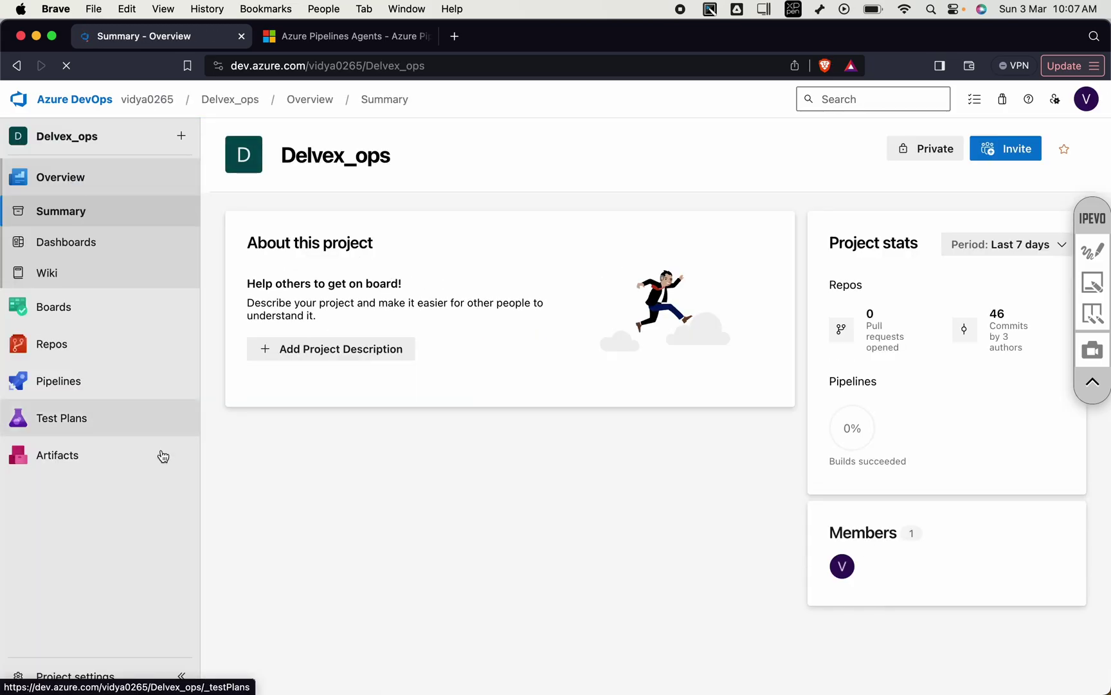
{"action": "left_click", "coordinate": [82, 676]}
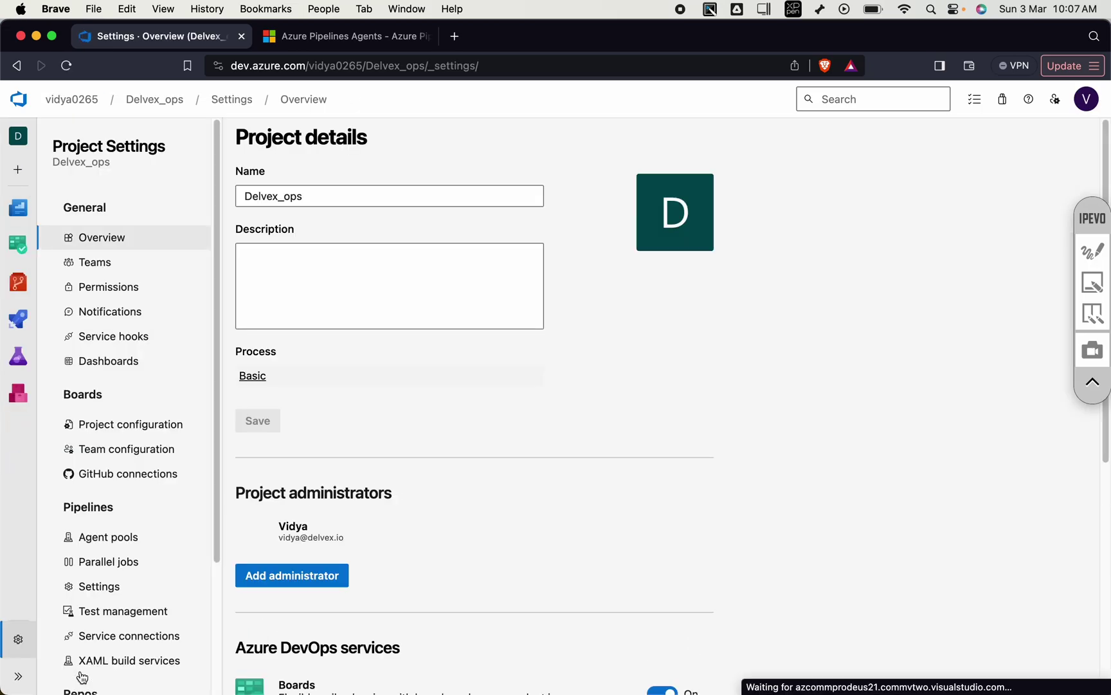
{"action": "scroll", "coordinate": [132, 572], "scroll_direction": "down", "scroll_amount": 3}
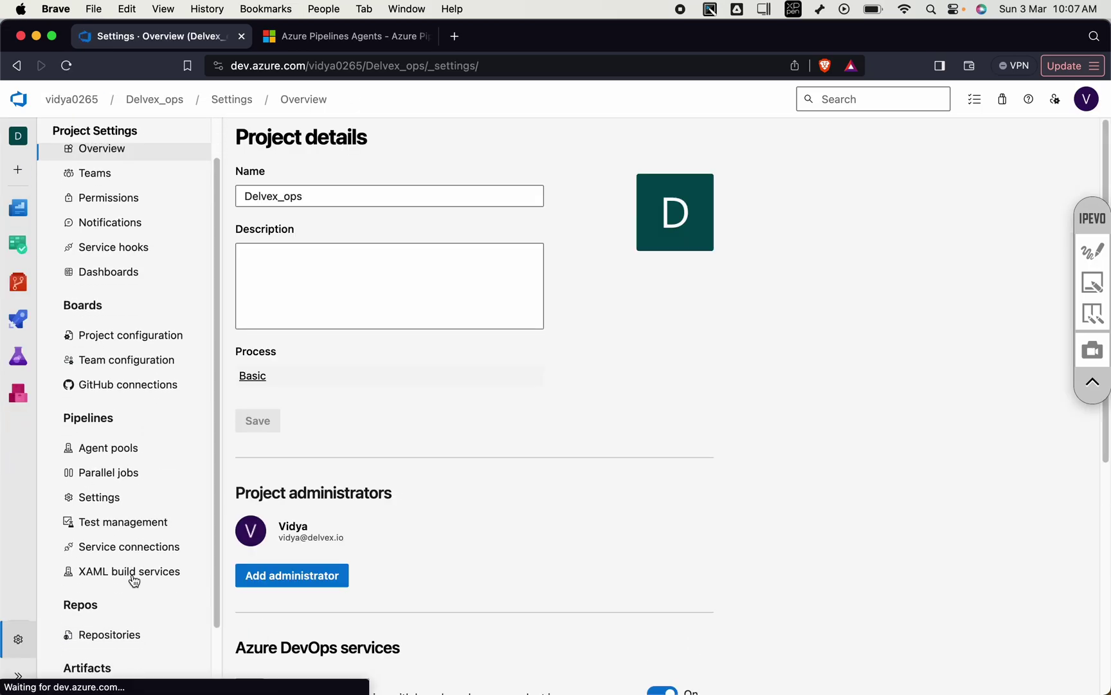
{"action": "left_click", "coordinate": [142, 443]}
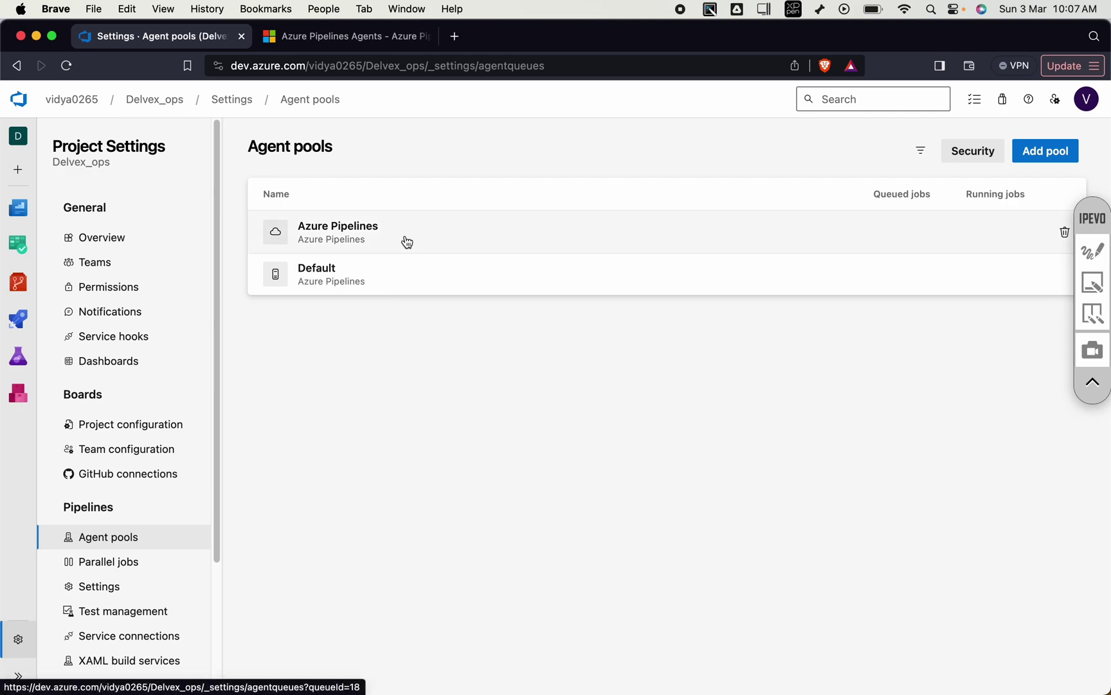
Open the Agents list of the Default pool and bring up the macOS setup instructions for a new agent.
{"action": "left_click", "coordinate": [396, 275]}
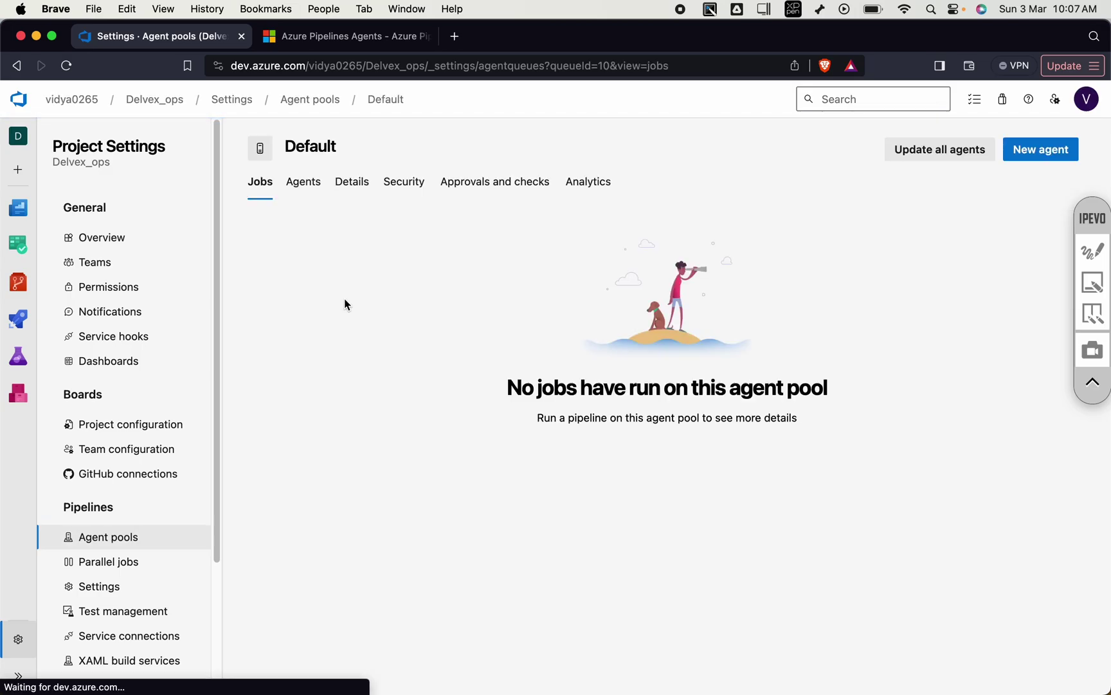
{"action": "left_click", "coordinate": [303, 182]}
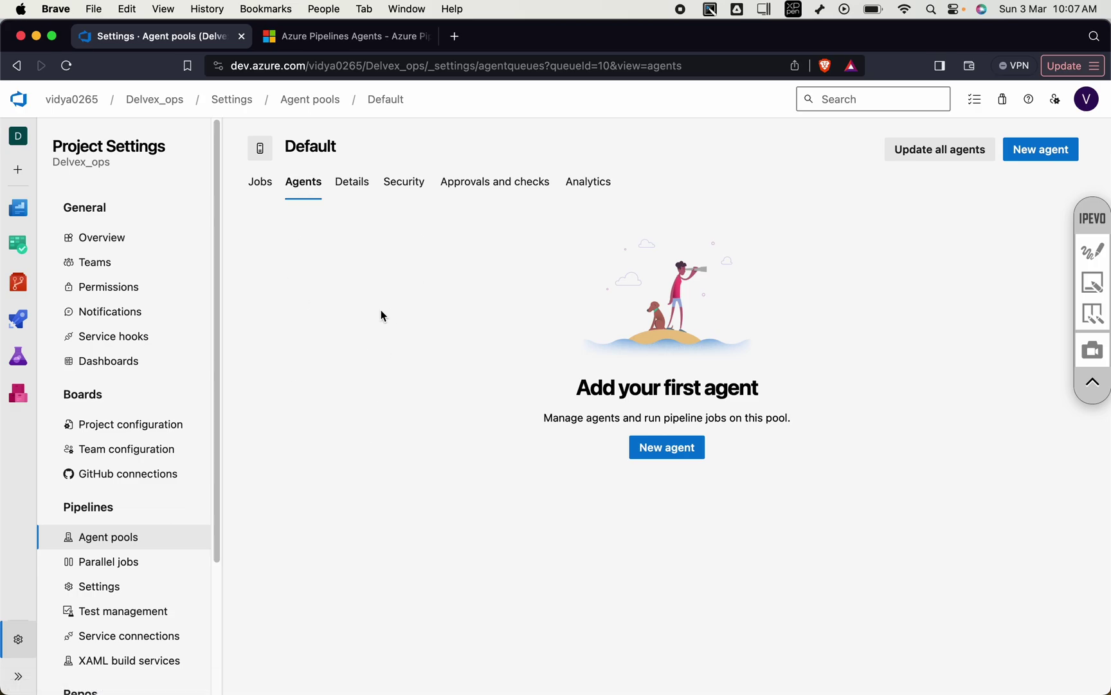
{"action": "left_click", "coordinate": [662, 449]}
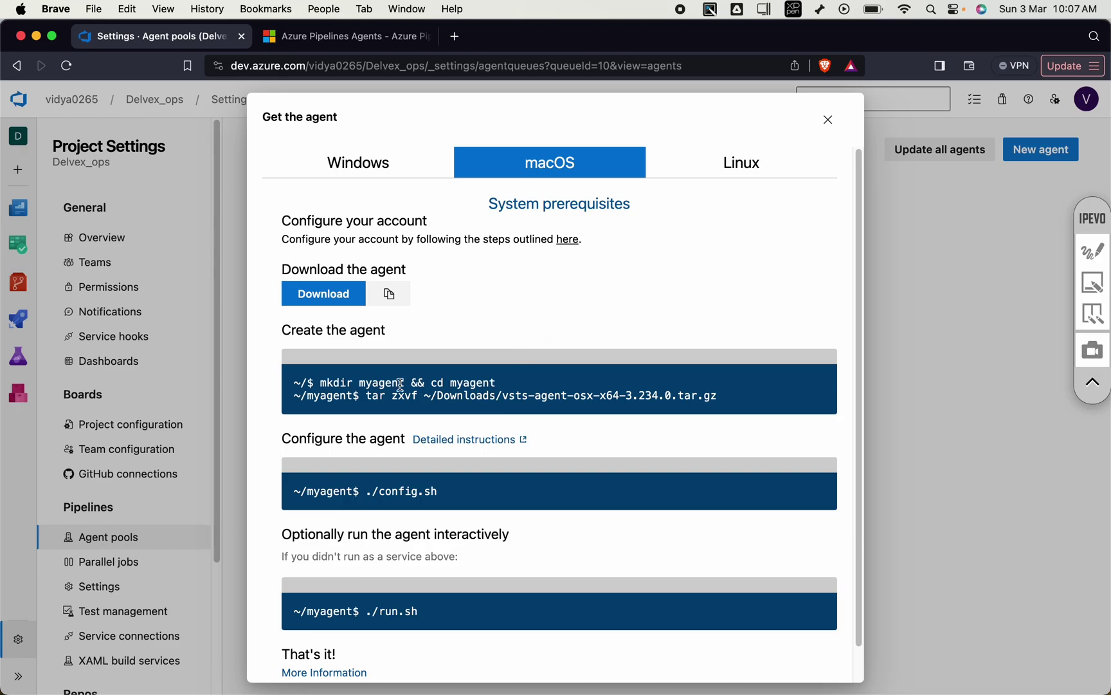
Switch to Terminal and create a directory named az-agent in the home folder.
{"action": "left_click_drag", "start_coordinate": [321, 381], "coordinate": [294, 381]}
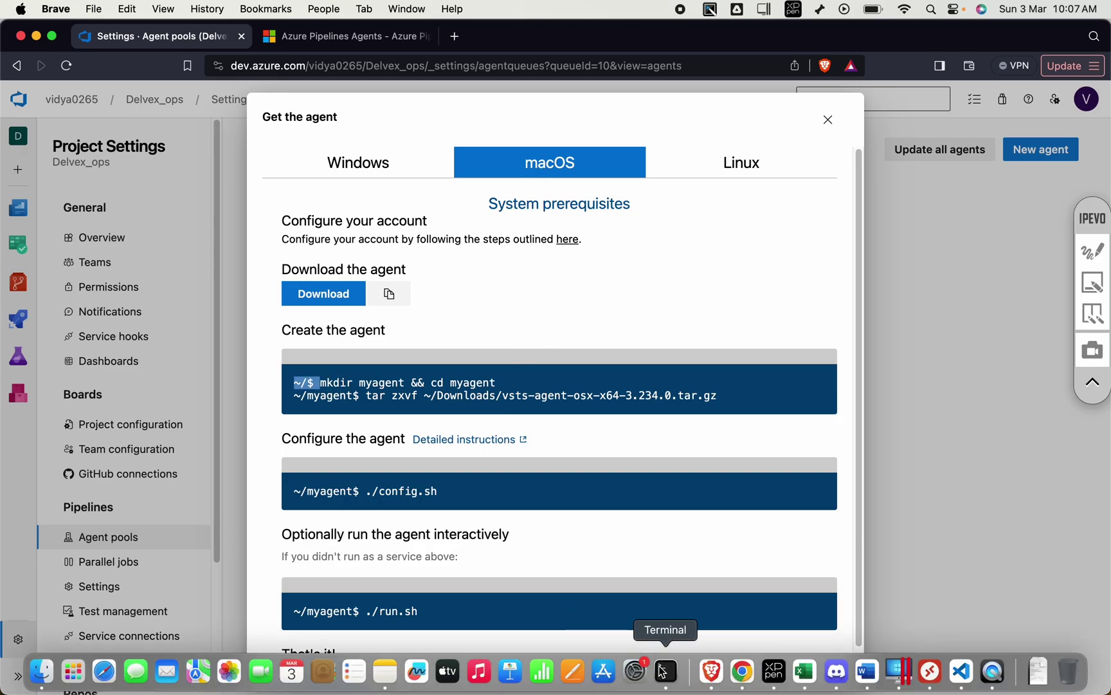
{"action": "left_click", "coordinate": [665, 671]}
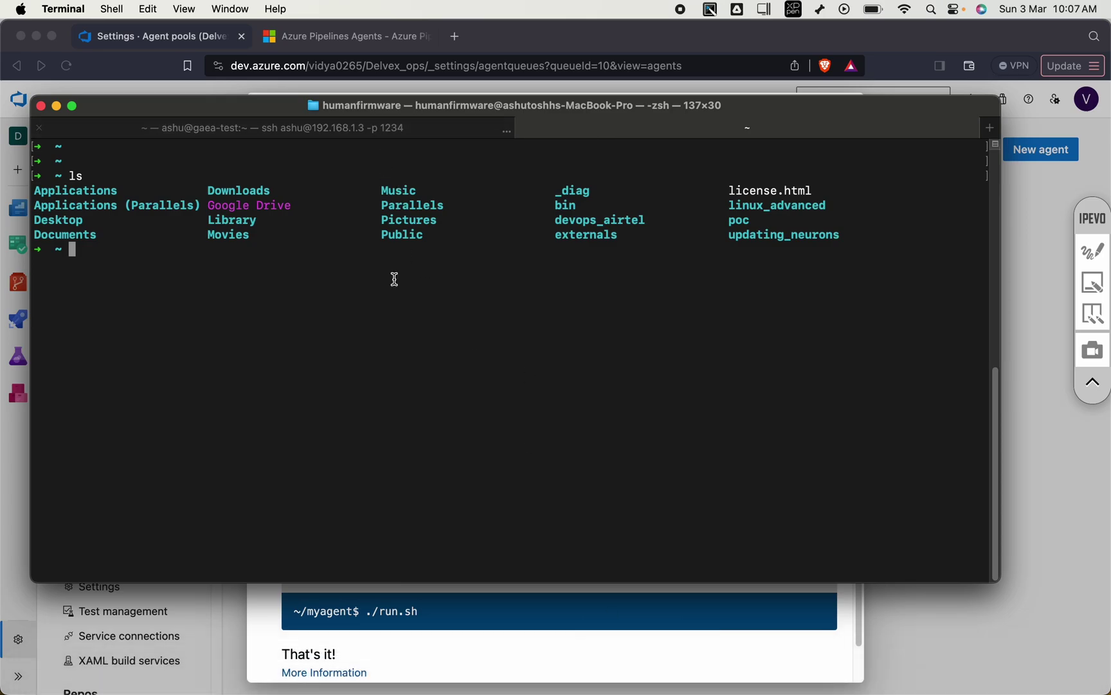
{"action": "key", "text": "Return"}
{"action": "type", "text": "mkdk"}
{"action": "key", "text": "BackSpace"}
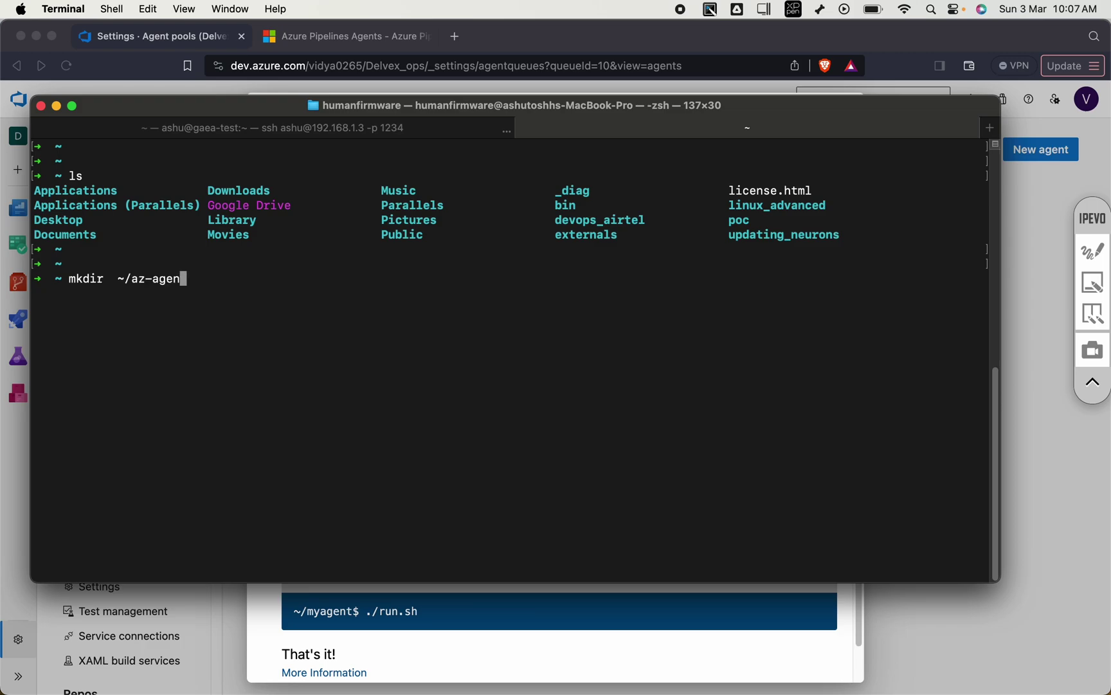
Change into the ~/az-agent directory and list its contents.
{"action": "type", "text": "cd  ~/az"}
{"action": "key", "text": "Tab"}
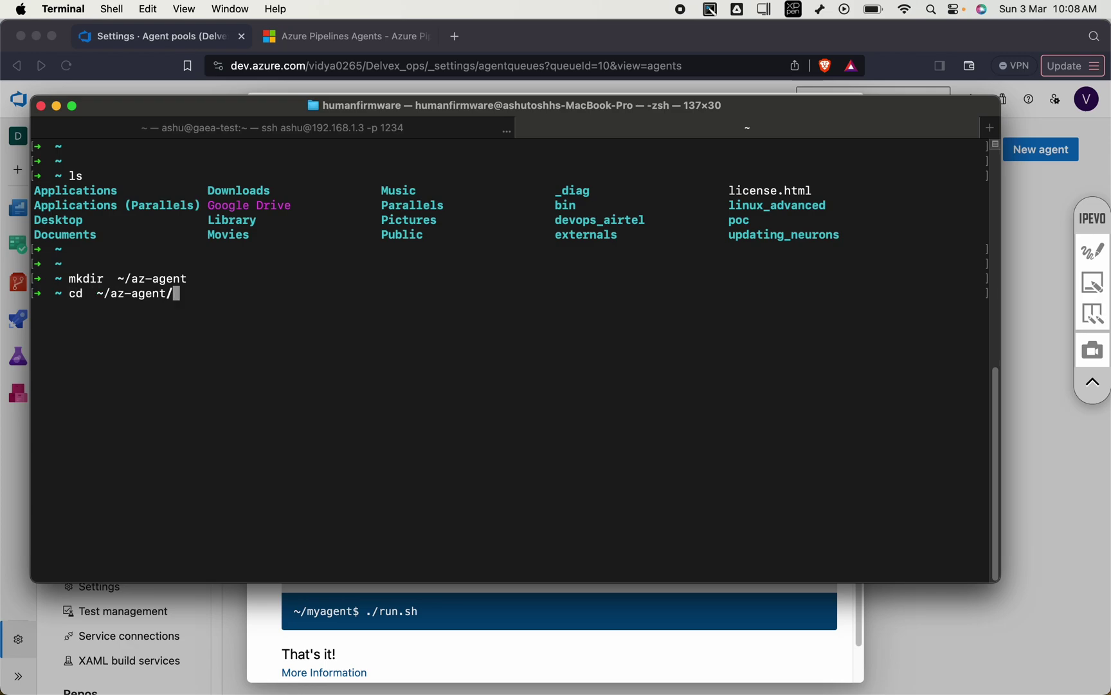
{"action": "key", "text": "Return"}
{"action": "type", "text": "ls"}
{"action": "key", "text": "Return"}
Try to extract ~/Downloads/vsts-agent-osx-x64-3.234.0.tar.gz in Terminal with the tar zxvf command copied from the agent instructions.
{"action": "key", "text": "super+Tab"}
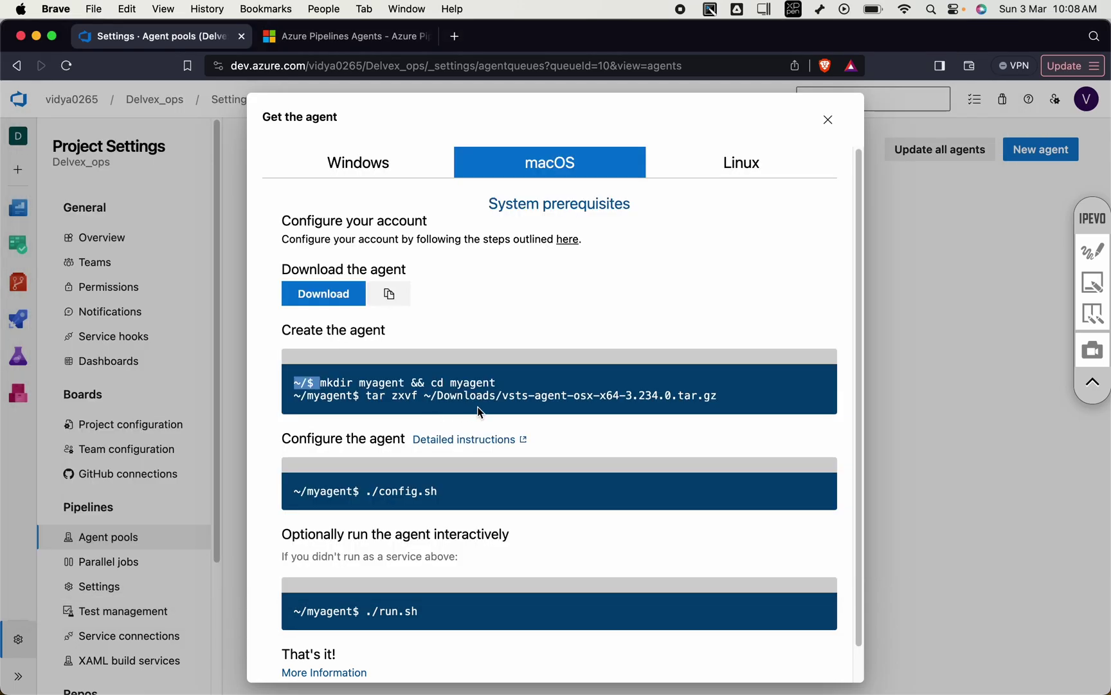
{"action": "left_click_drag", "start_coordinate": [362, 395], "coordinate": [704, 395]}
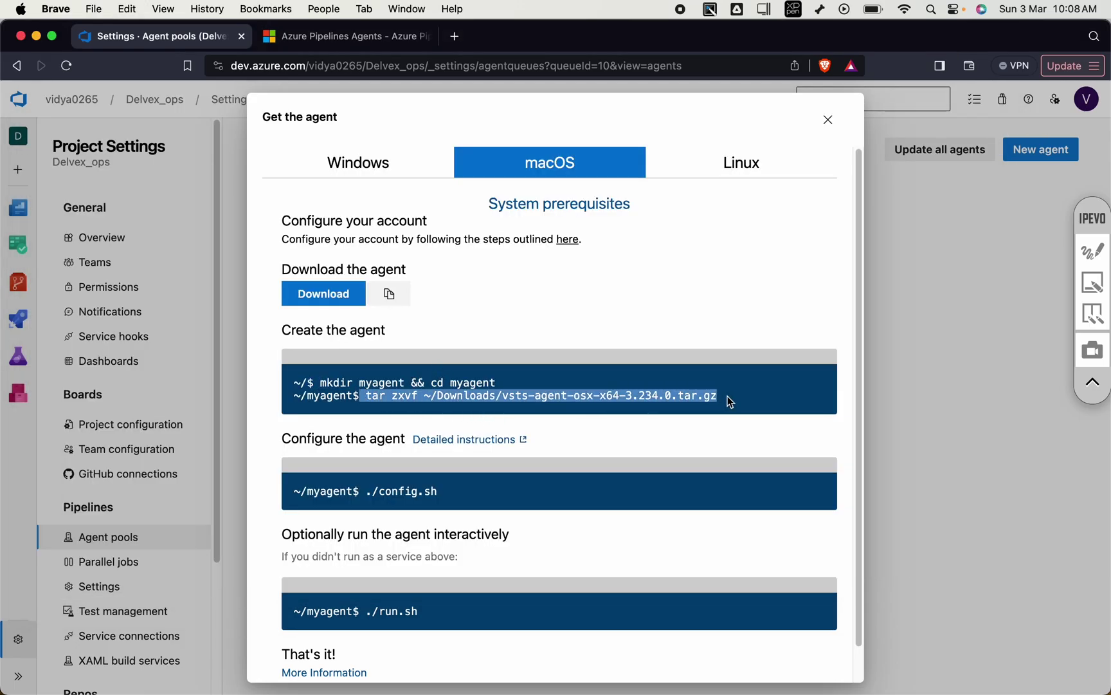
{"action": "key", "text": "super+c"}
{"action": "key", "text": "super+Tab"}
{"action": "key", "text": "super+v"}
{"action": "key", "text": "Return"}
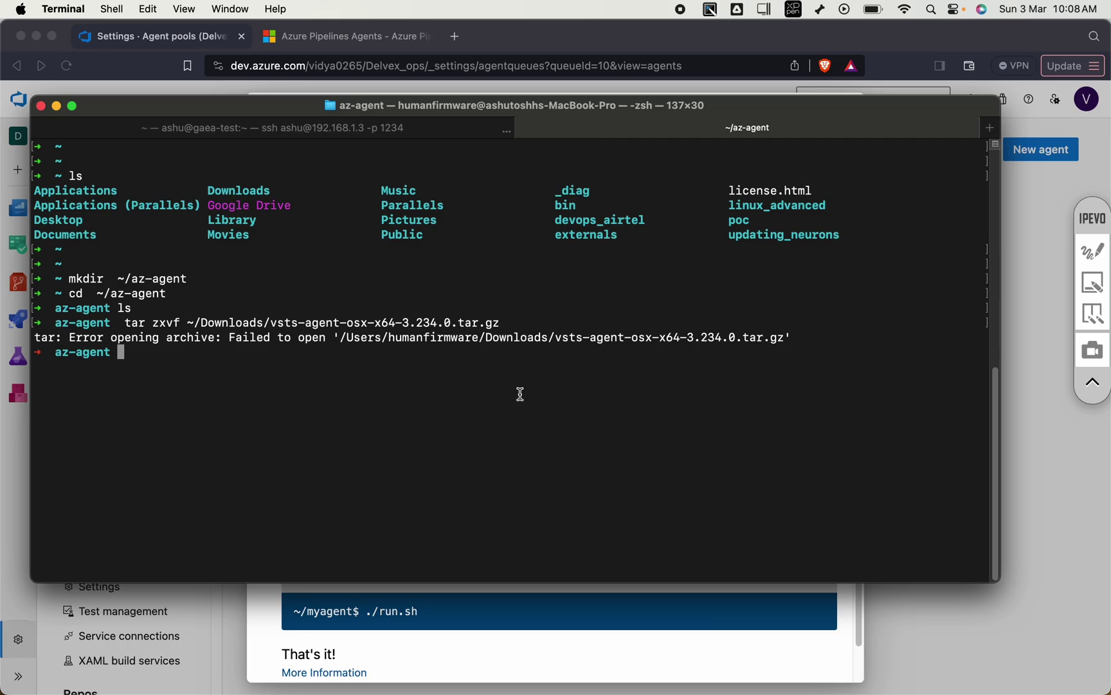
{"action": "key", "text": "super+Tab"}
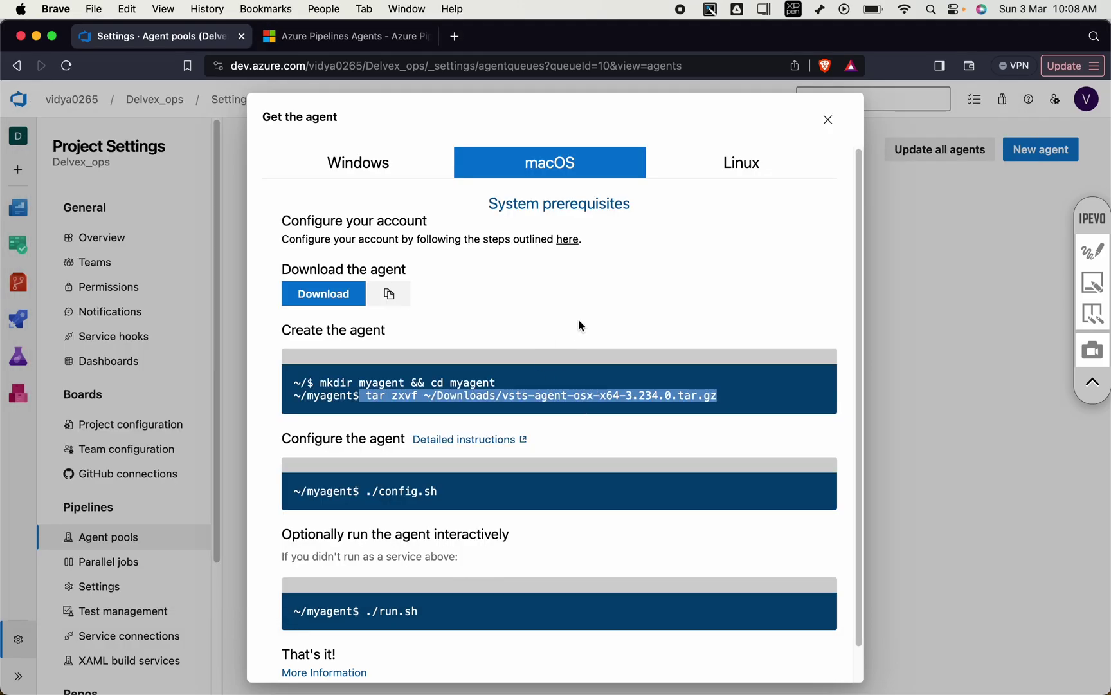
{"action": "left_click", "coordinate": [389, 294]}
{"action": "key", "text": "super+Tab"}
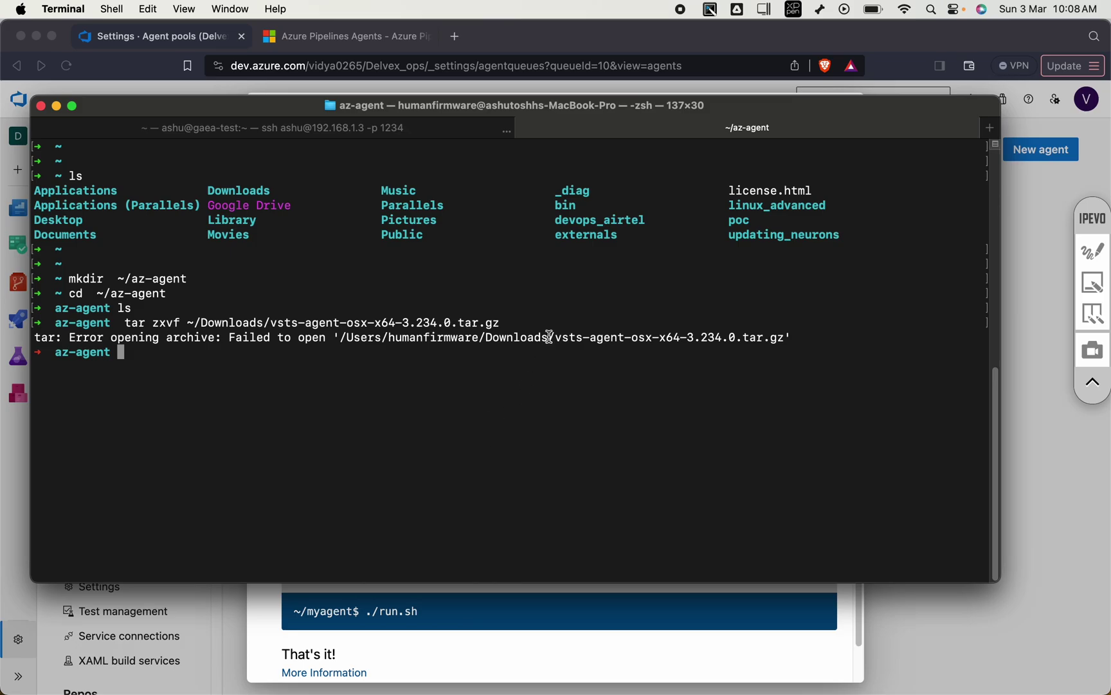
{"action": "key", "text": "super+v"}
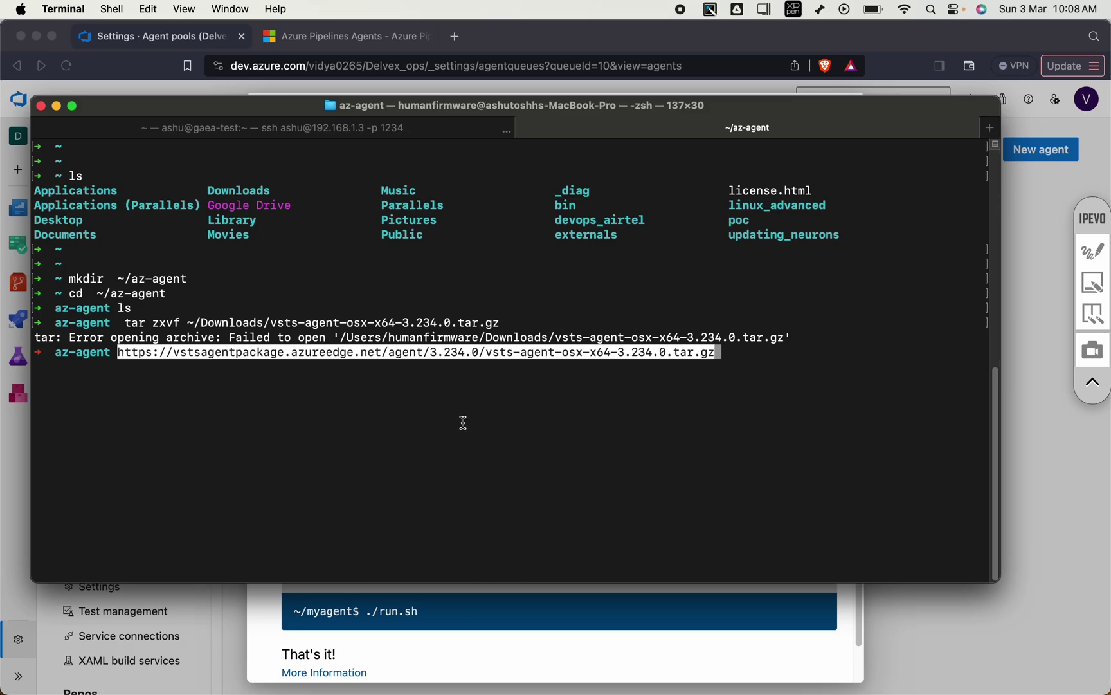
{"action": "key", "text": "ctrl+u"}
Copy the macOS agent's download URL and fetch the vsts-agent-osx-x64-3.234.0.tar.gz package into az-agent with wget in Terminal.
{"action": "key", "text": "super+Tab"}
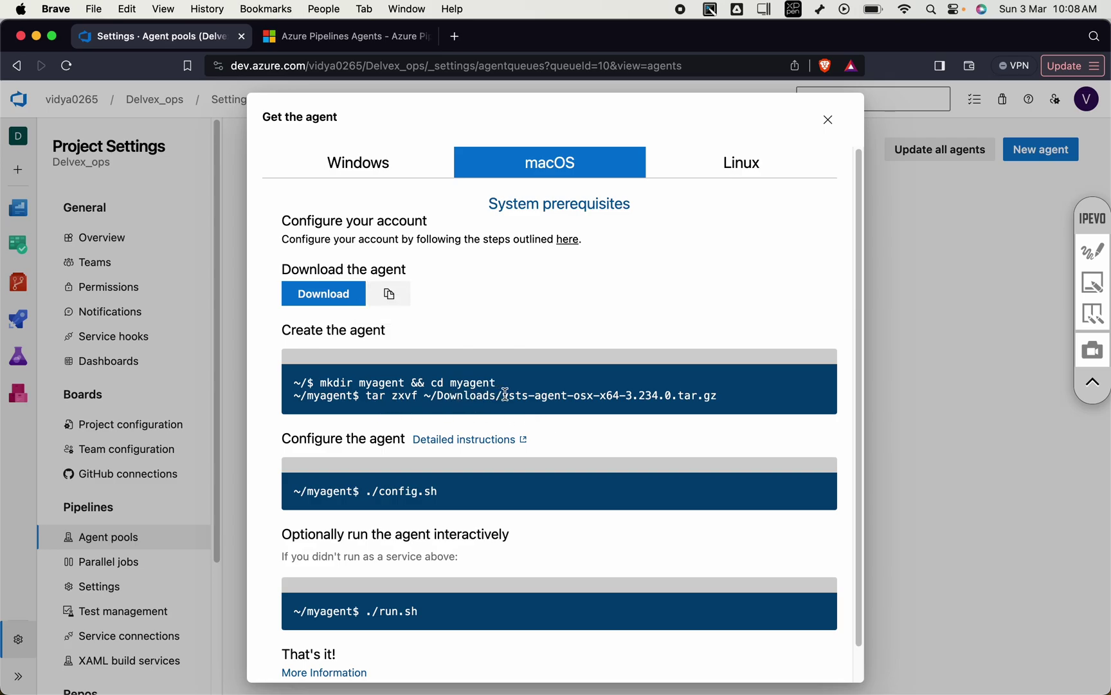
{"action": "left_click_drag", "start_coordinate": [379, 397], "coordinate": [593, 406]}
{"action": "left_click", "coordinate": [593, 407]}
{"action": "left_click", "coordinate": [390, 296]}
{"action": "key", "text": "super+Tab"}
{"action": "key", "text": "super+v"}
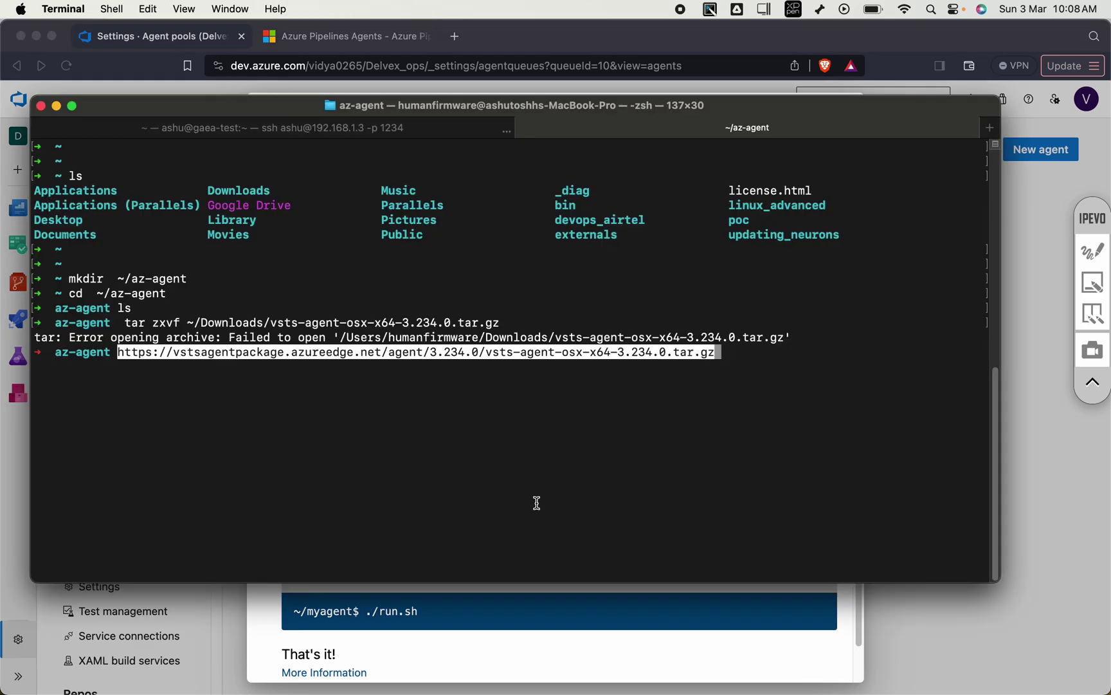
{"action": "key", "text": "Left"}
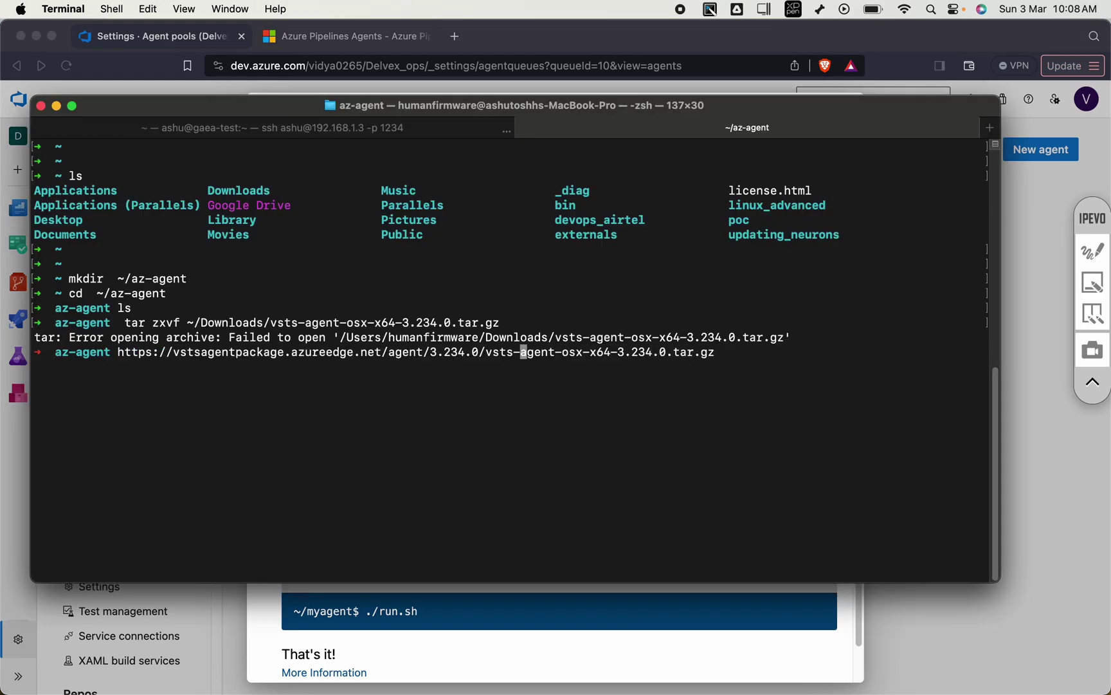
{"action": "type", "text": "wget"}
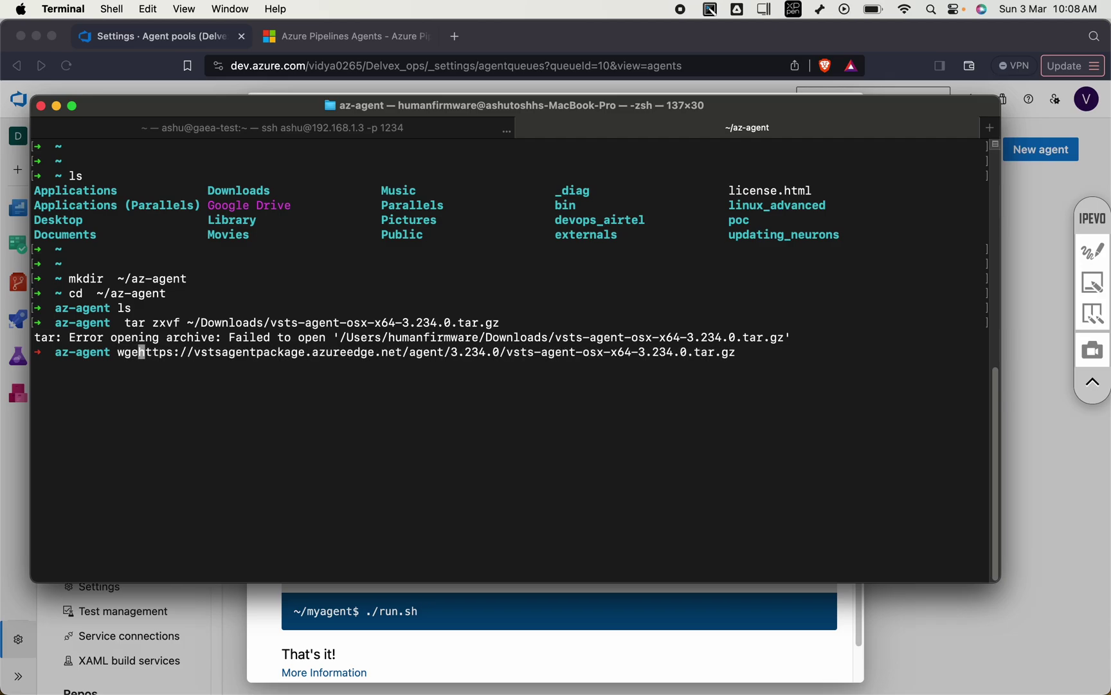
{"action": "key", "text": "Return"}
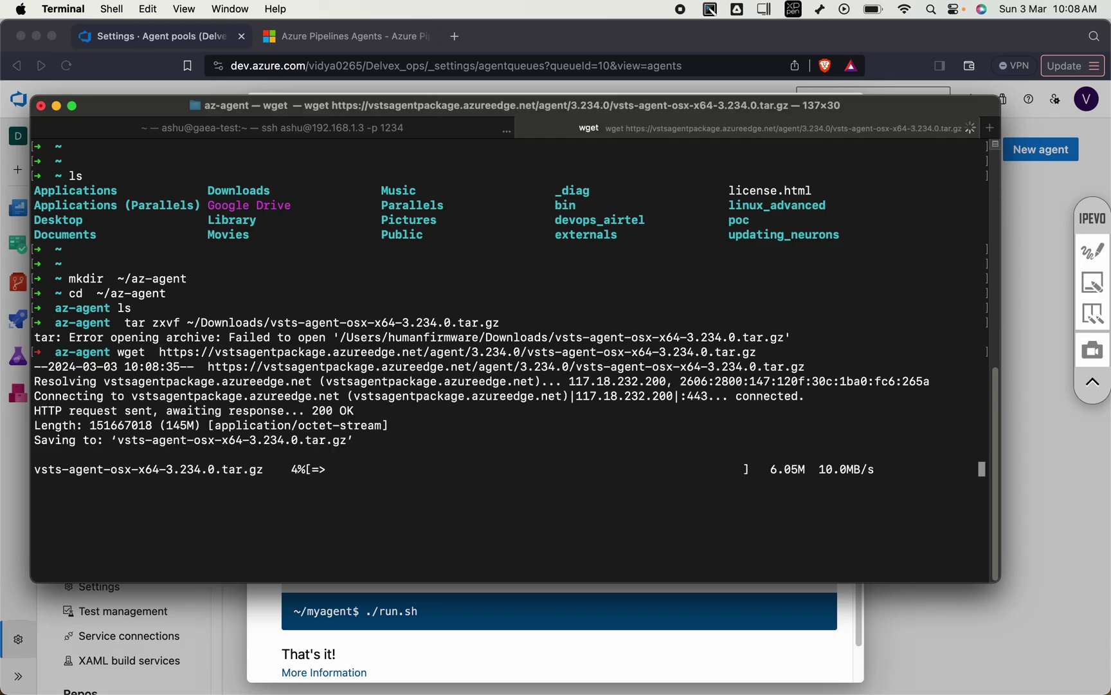
List the az-agent directory in Terminal and extract vsts-agent-osx-x64-3.234.0.tar.gz there with tar xvfz.
{"action": "key", "text": "super+Tab"}
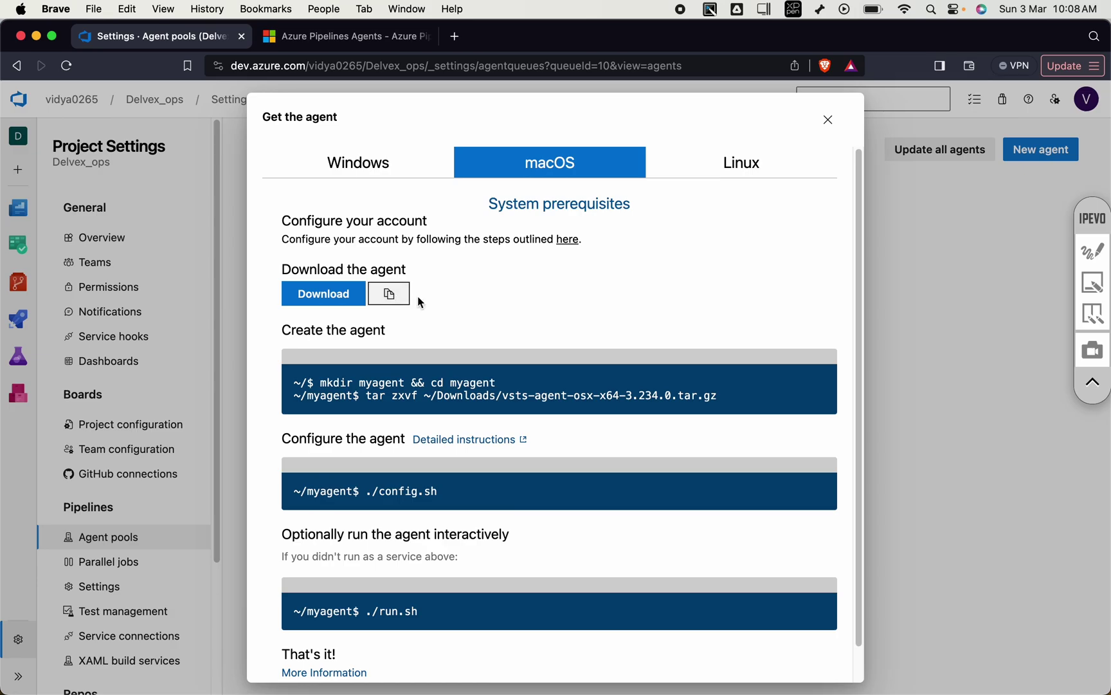
{"action": "key", "text": "super+Tab"}
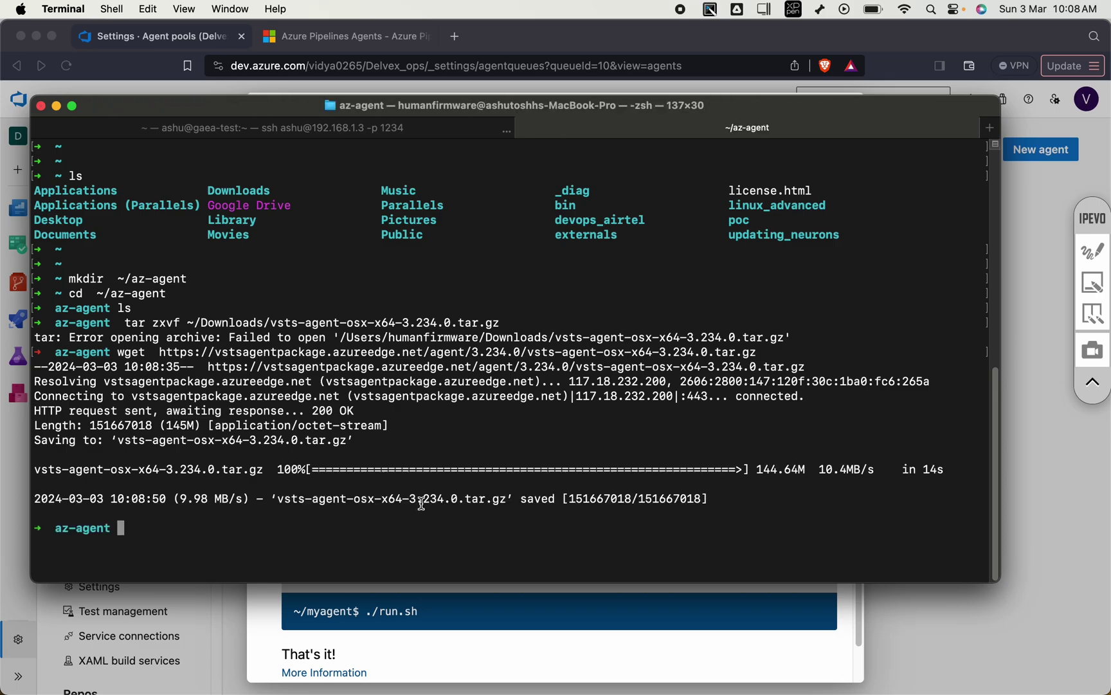
{"action": "type", "text": "ls"}
{"action": "key", "text": "Return"}
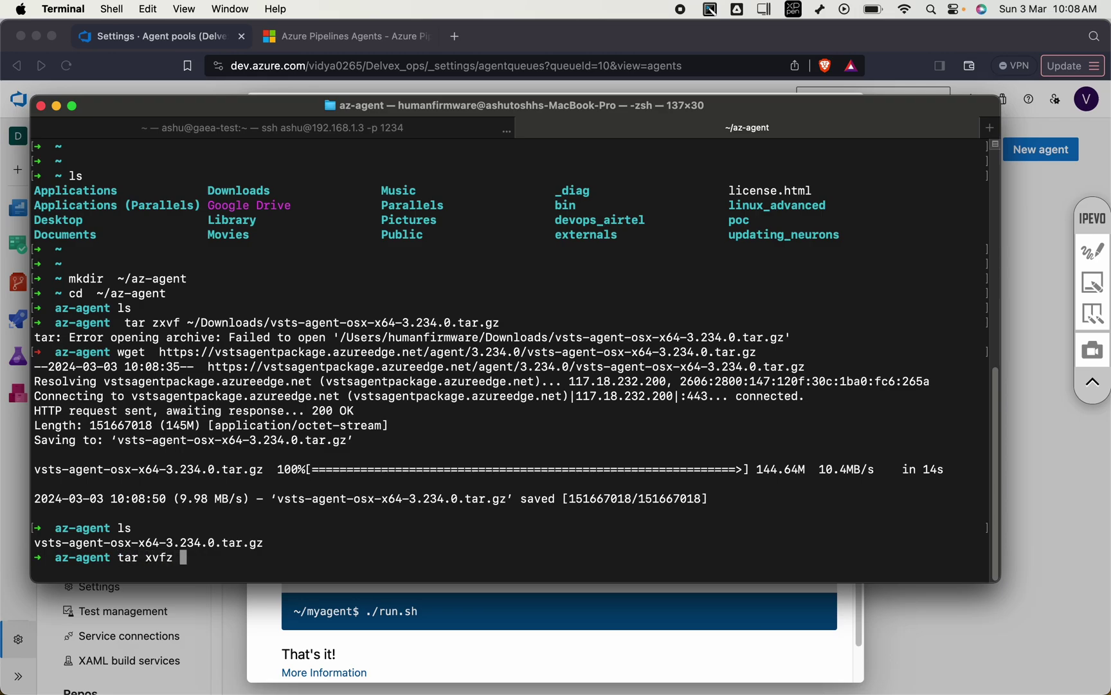
{"action": "type", "text": "tar xvfz vs"}
{"action": "key", "text": "Tab"}
{"action": "key", "text": "Return"}
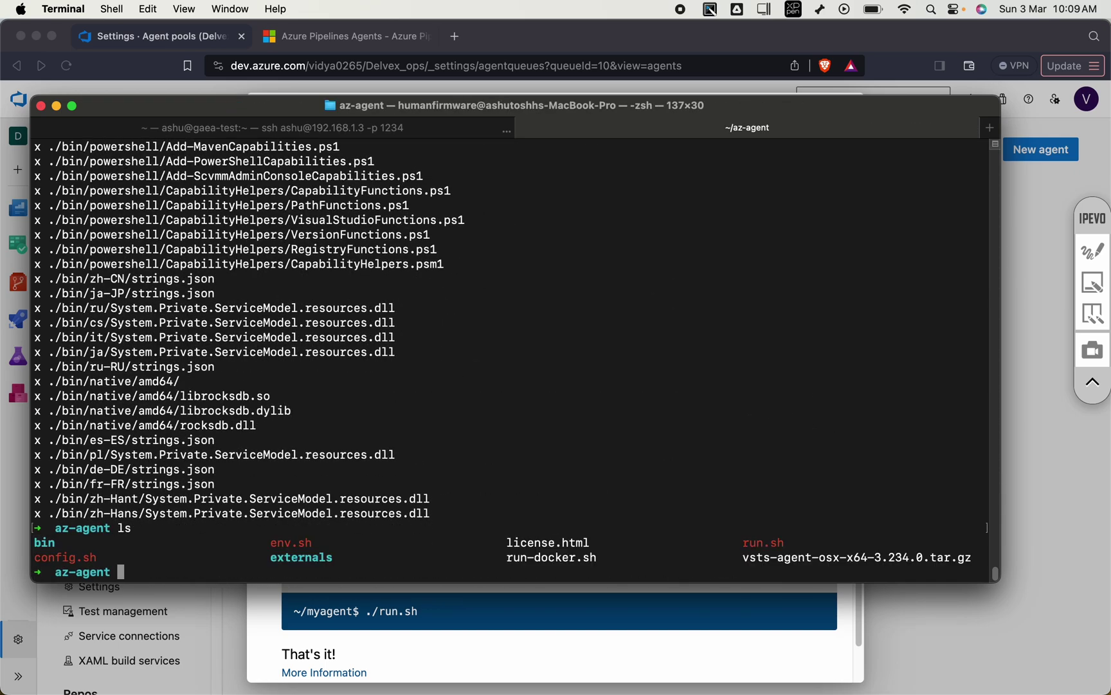
Run ./config.sh from az-agent and accept the Team Explorer Everywhere license agreement with y.
{"action": "type", "text": "./co"}
{"action": "key", "text": "Tab"}
{"action": "key", "text": "super+Tab"}
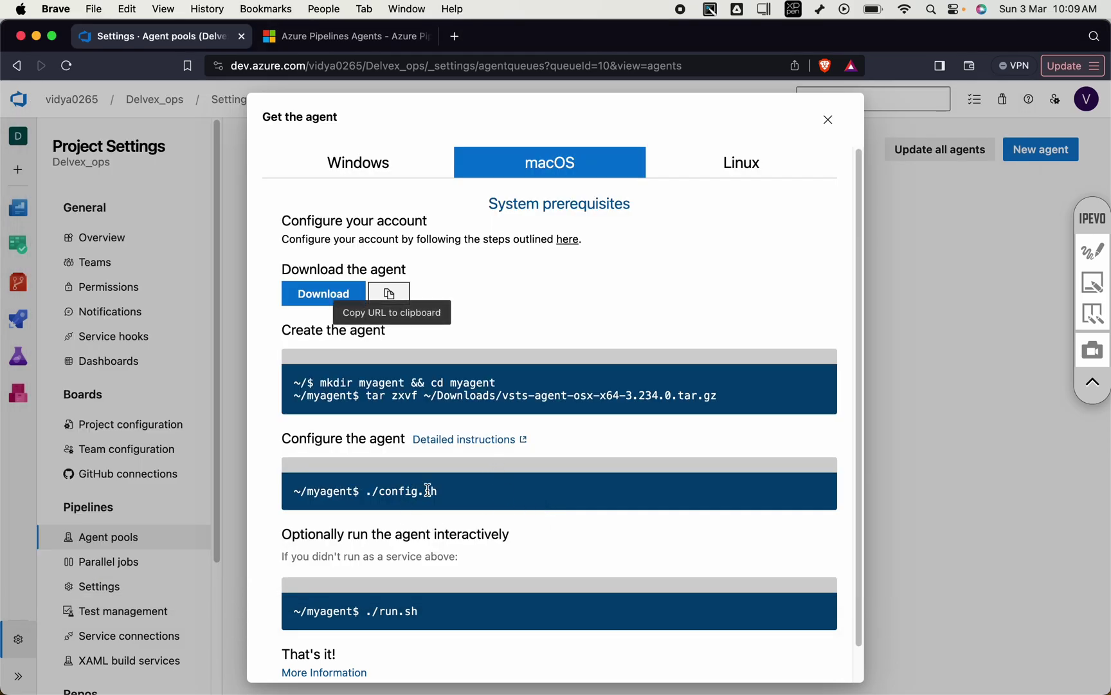
{"action": "key", "text": "super+Tab"}
{"action": "key", "text": "Return"}
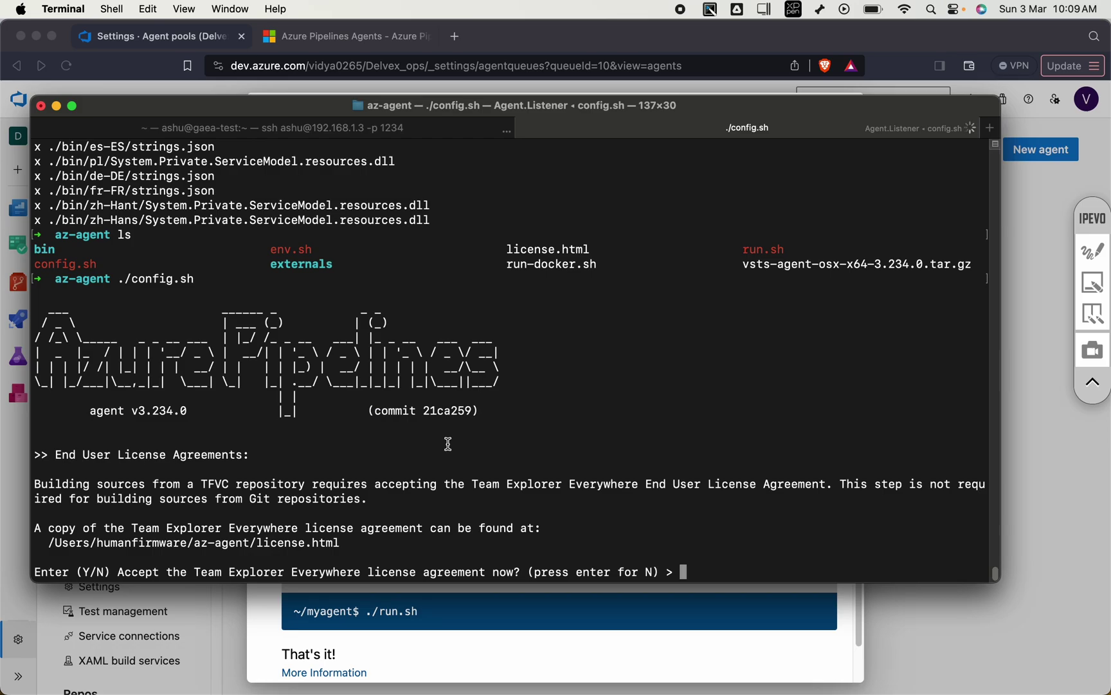
{"action": "type", "text": "y"}
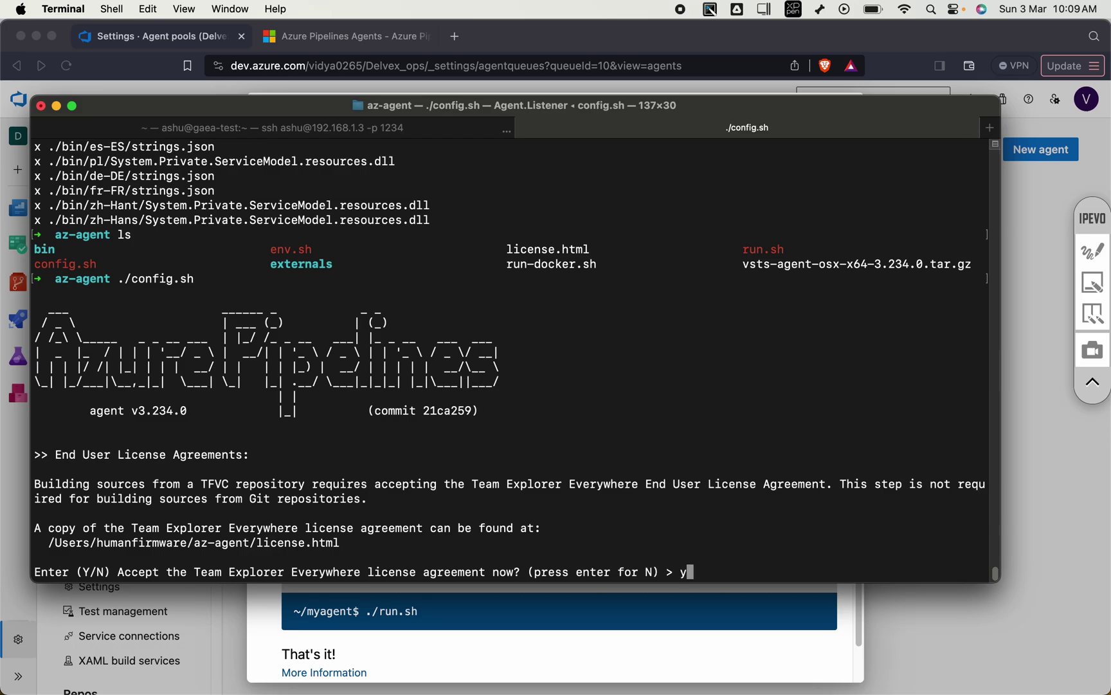
{"action": "key", "text": "Return"}
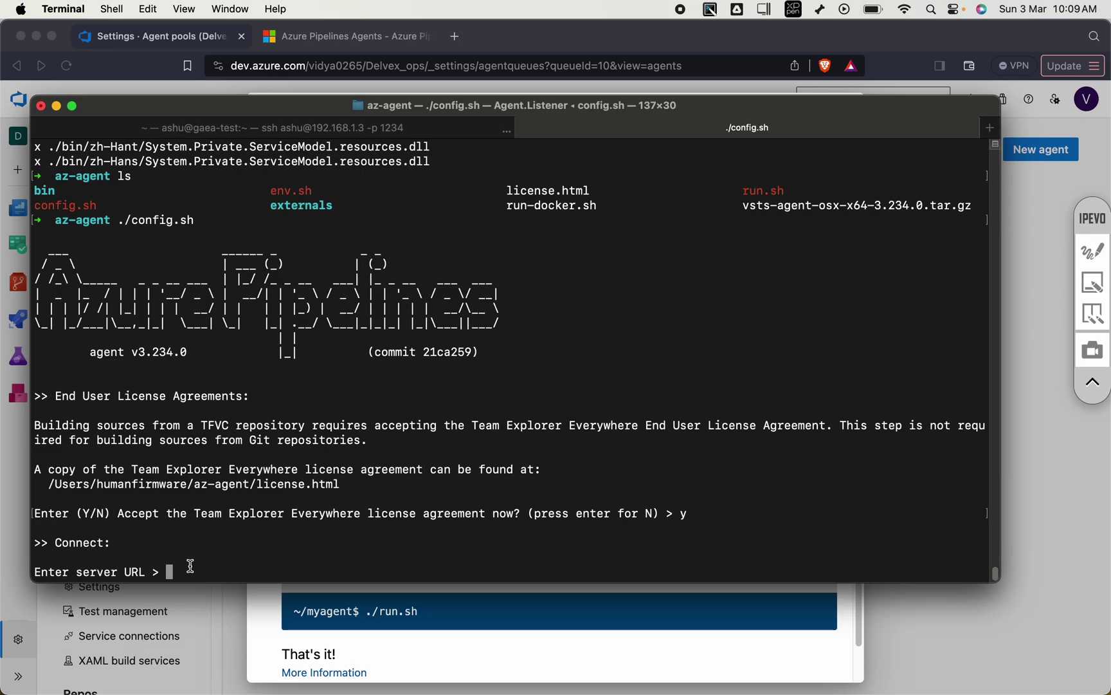
Copy the organization's home page URL from Azure DevOps, supply it as the agent's server URL in Terminal, and accept the default PAT authentication.
{"action": "left_click", "coordinate": [250, 617]}
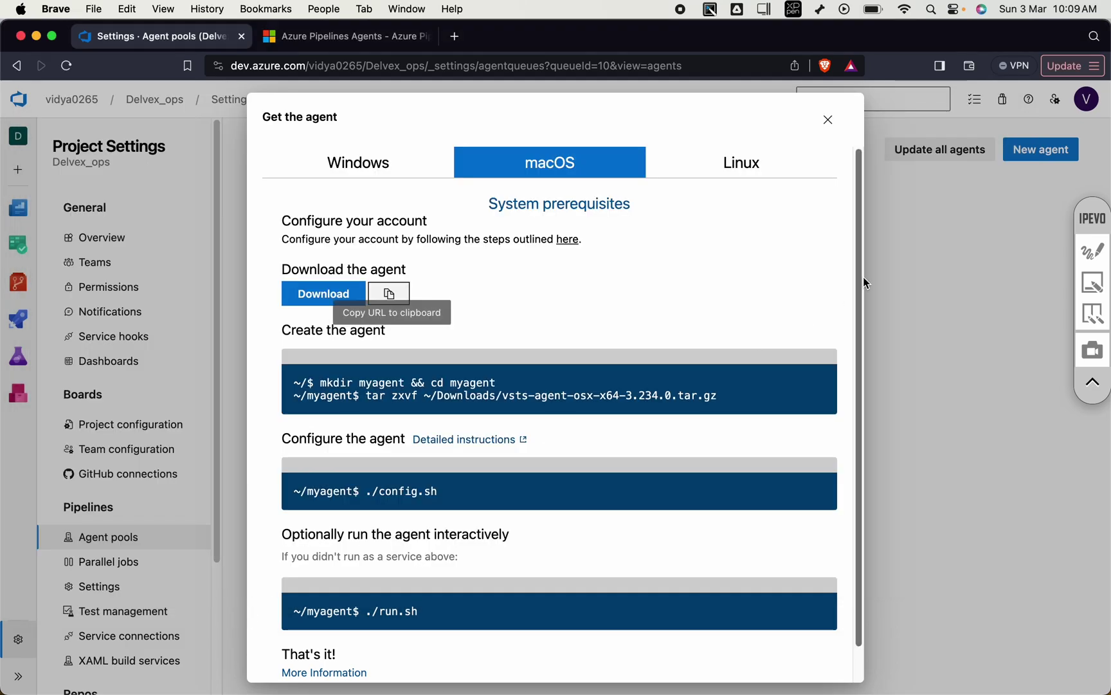
{"action": "left_click", "coordinate": [829, 120]}
{"action": "left_click", "coordinate": [78, 105]}
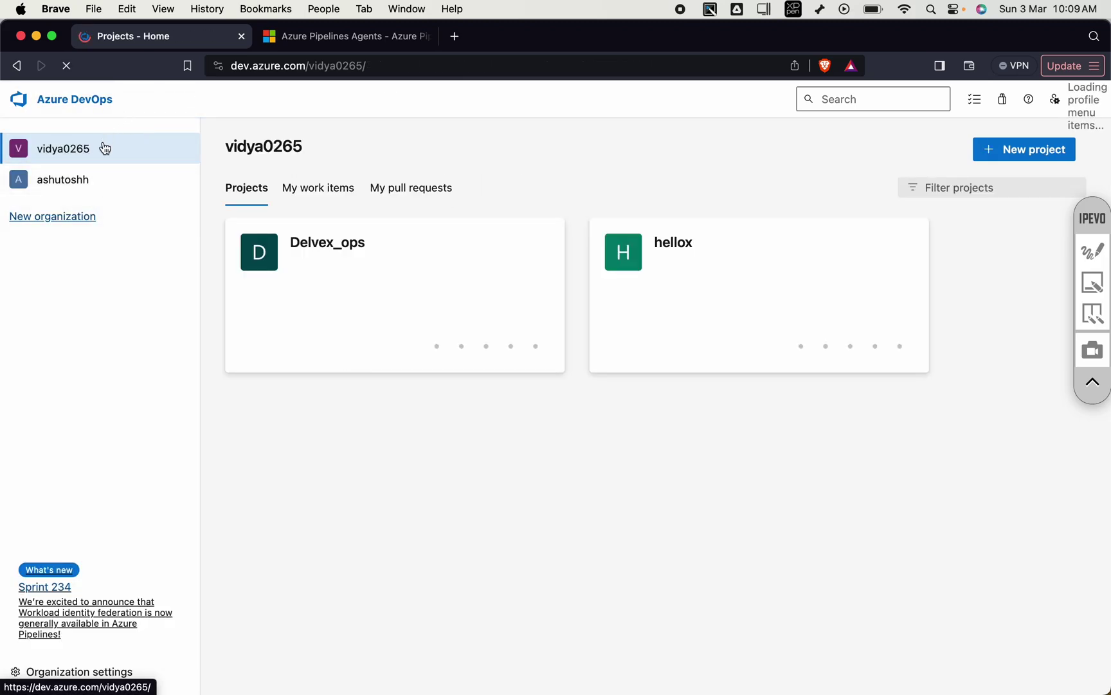
{"action": "left_click", "coordinate": [412, 65]}
{"action": "key", "text": "super+c"}
{"action": "key", "text": "super+Tab"}
{"action": "key", "text": "super+v"}
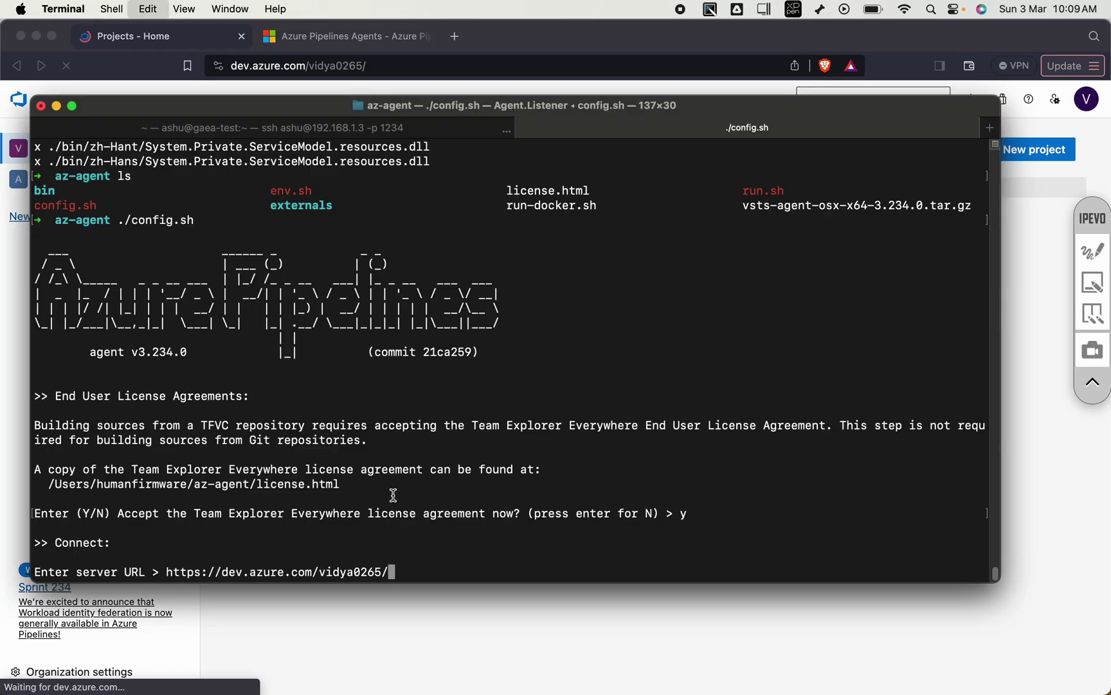
{"action": "key", "text": "Return"}
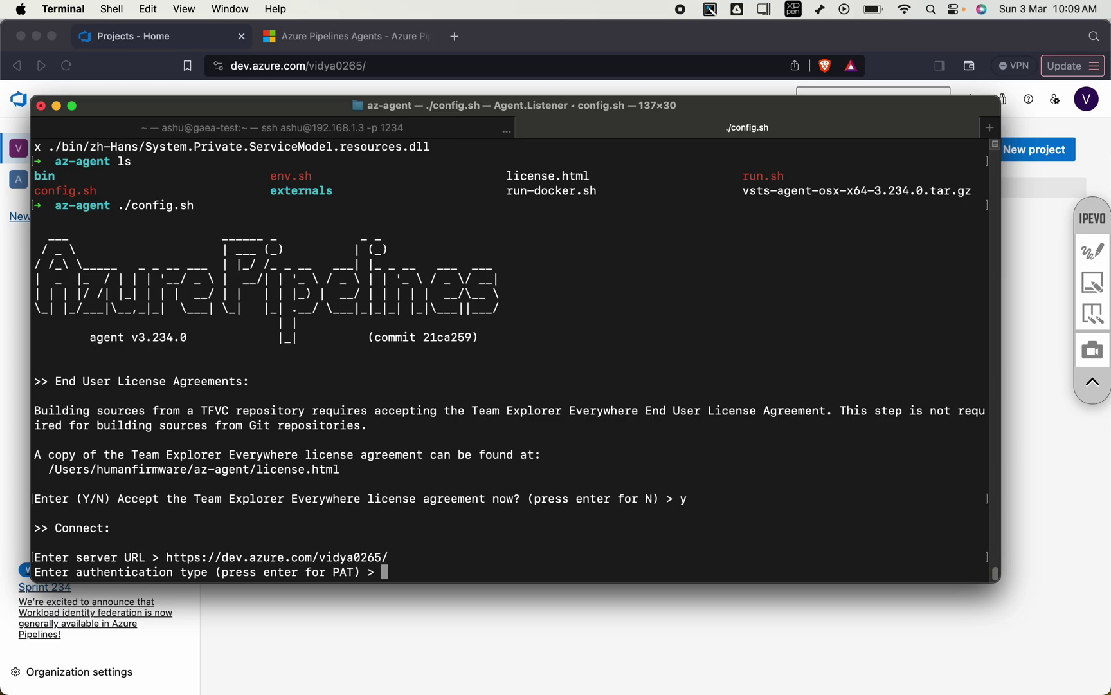
{"action": "key", "text": "Return"}
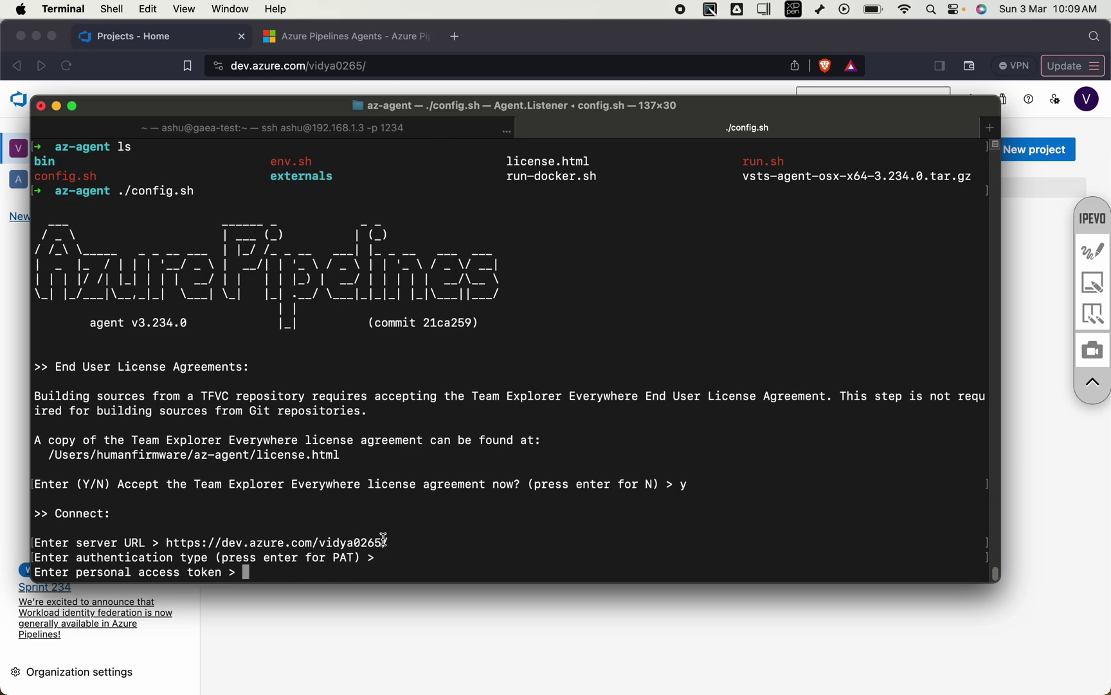
Switch to Brave and create a personal access token named "fix problem" with Full access scope.
{"action": "key", "text": "super+Tab"}
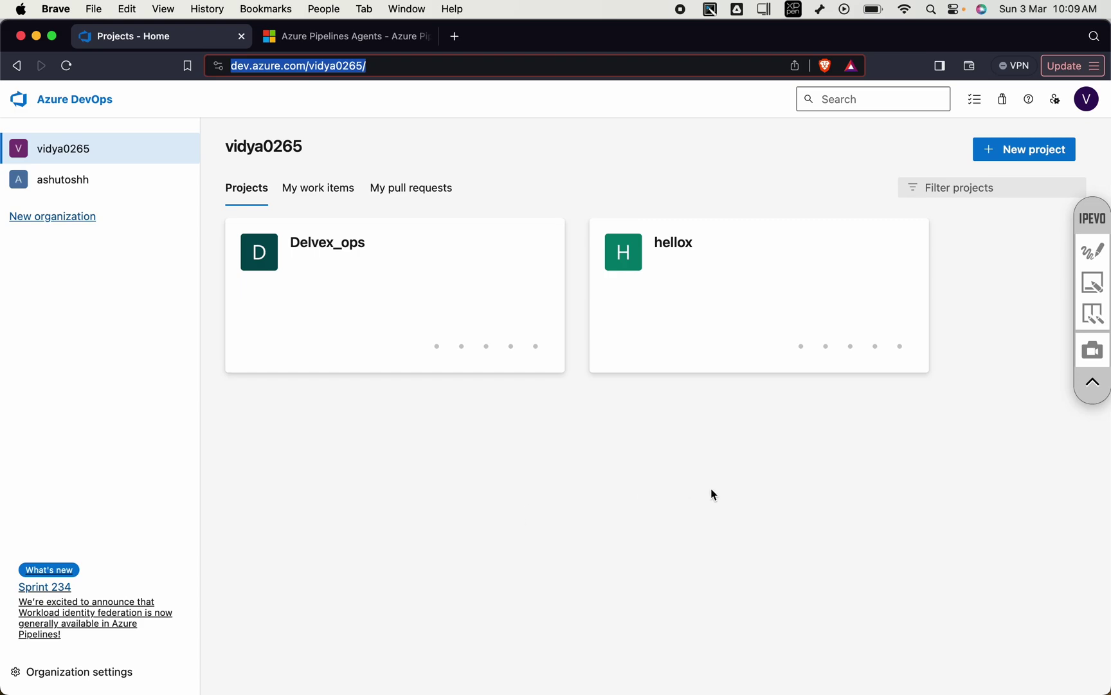
{"action": "left_click", "coordinate": [1060, 103]}
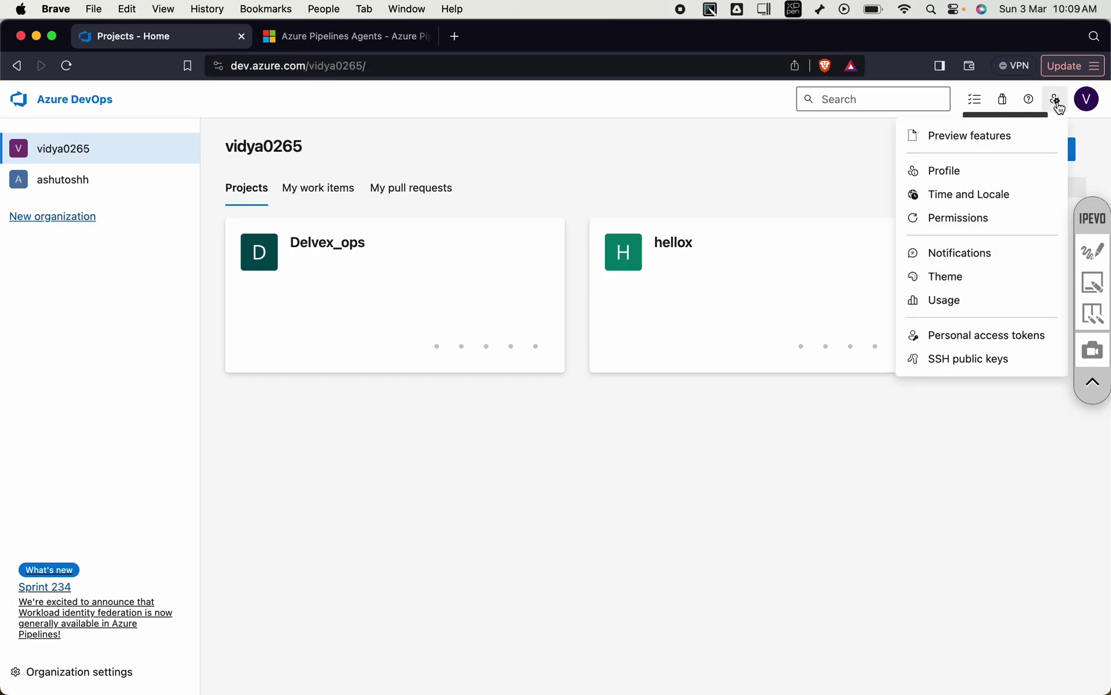
{"action": "left_click", "coordinate": [978, 339]}
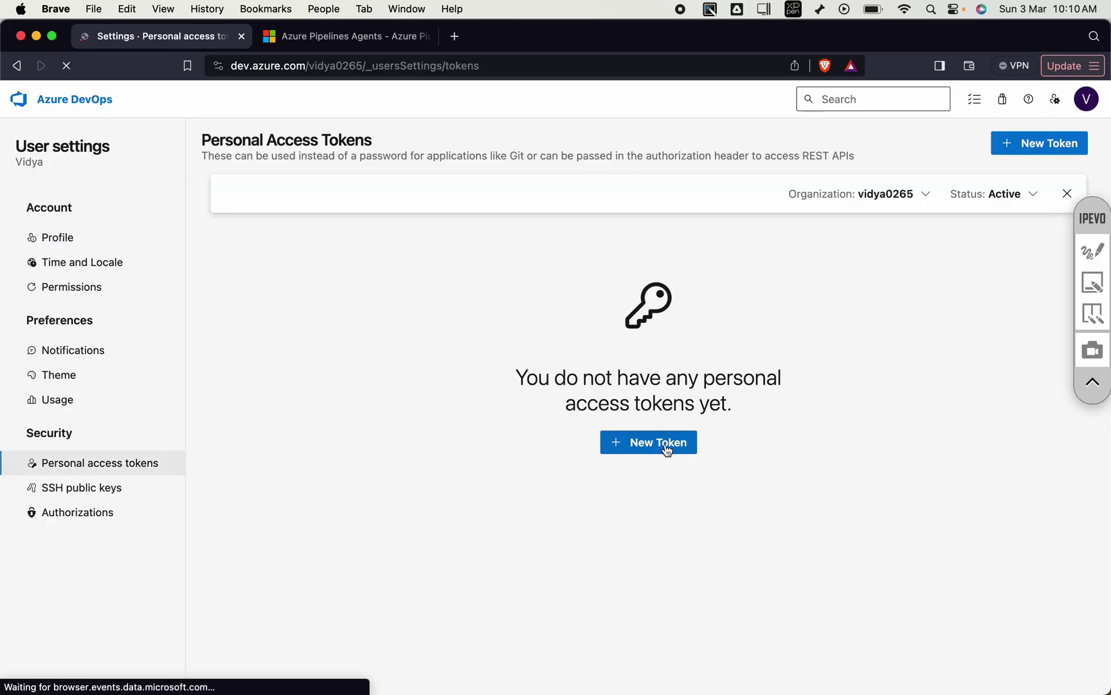
{"action": "left_click", "coordinate": [654, 442]}
{"action": "left_click", "coordinate": [714, 180]}
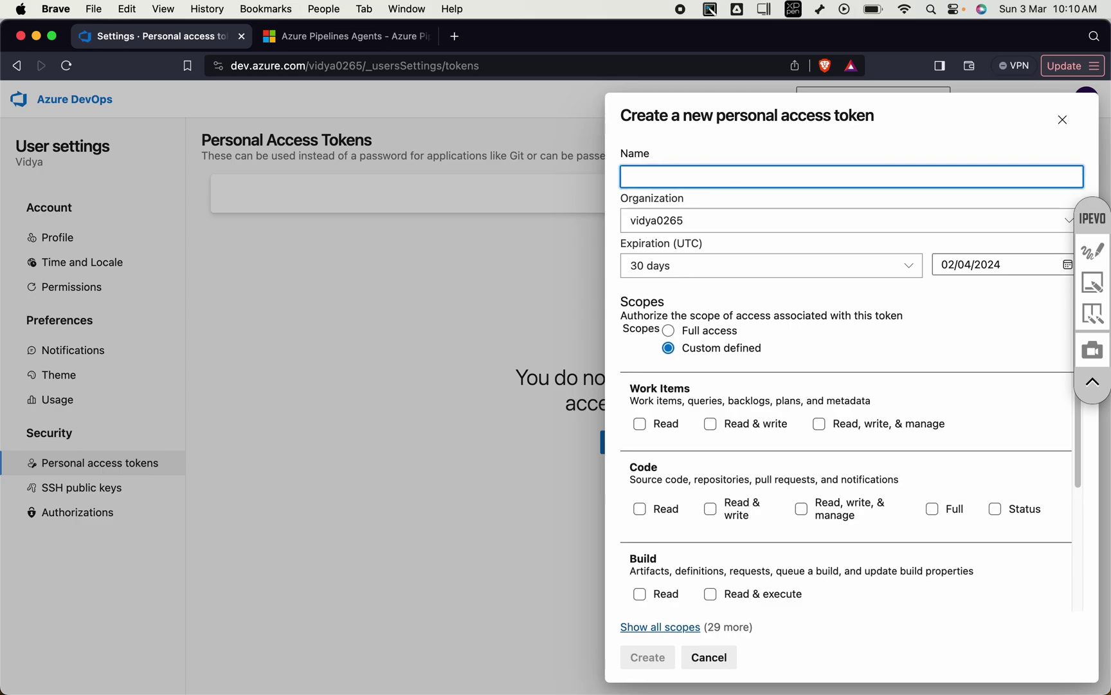
{"action": "type", "text": "fix problem"}
{"action": "left_click", "coordinate": [669, 330]}
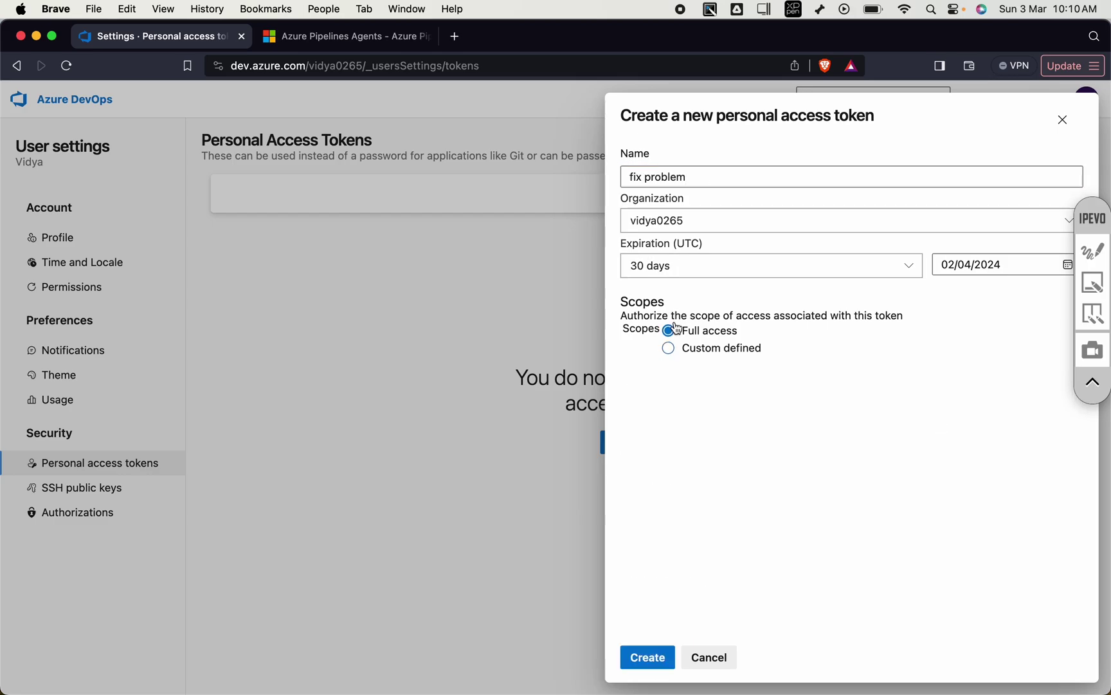
{"action": "left_click", "coordinate": [646, 657]}
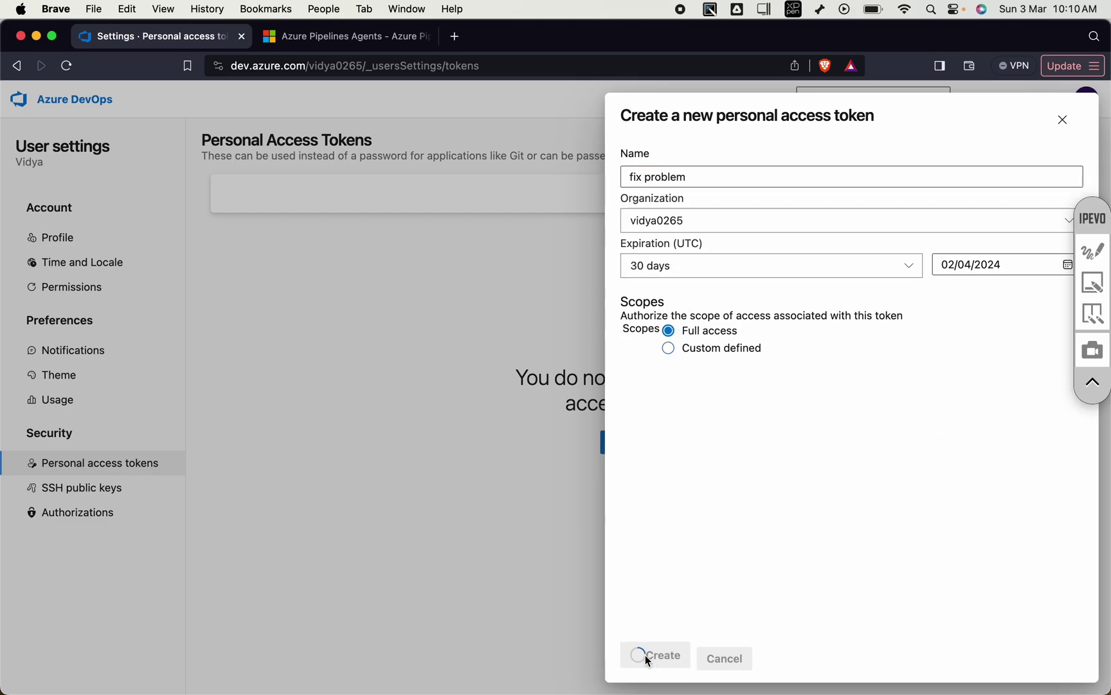
Copy the new personal access token and submit it at the agent configuration's token prompt in Terminal.
{"action": "left_click", "coordinate": [896, 211]}
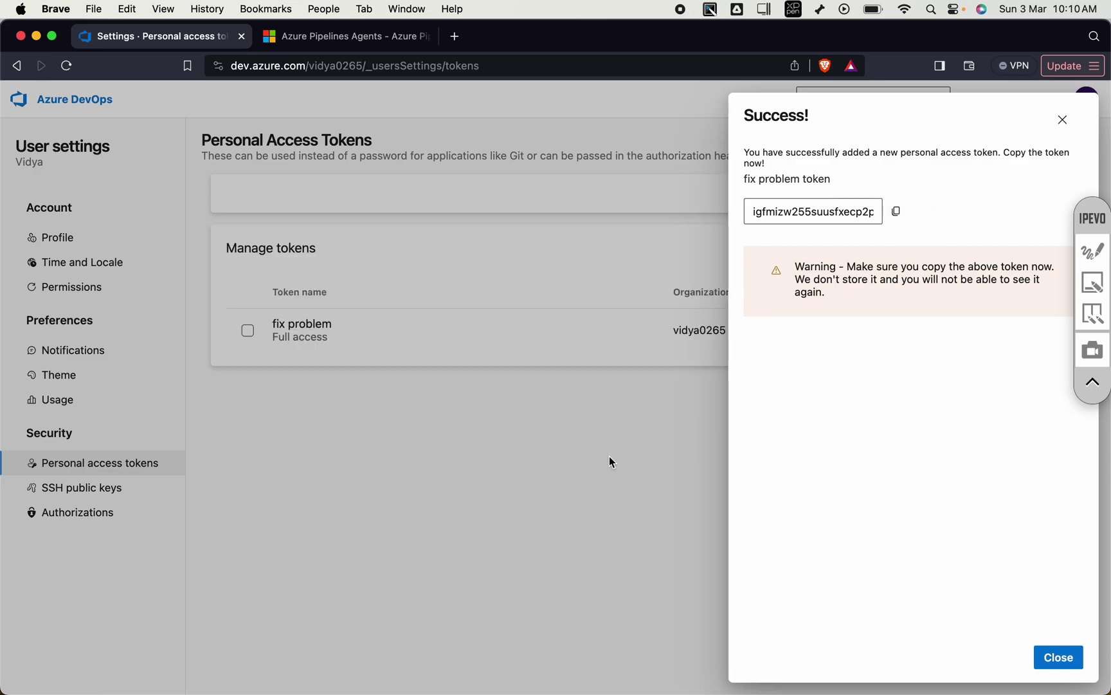
{"action": "mouse_move", "coordinate": [498, 680]}
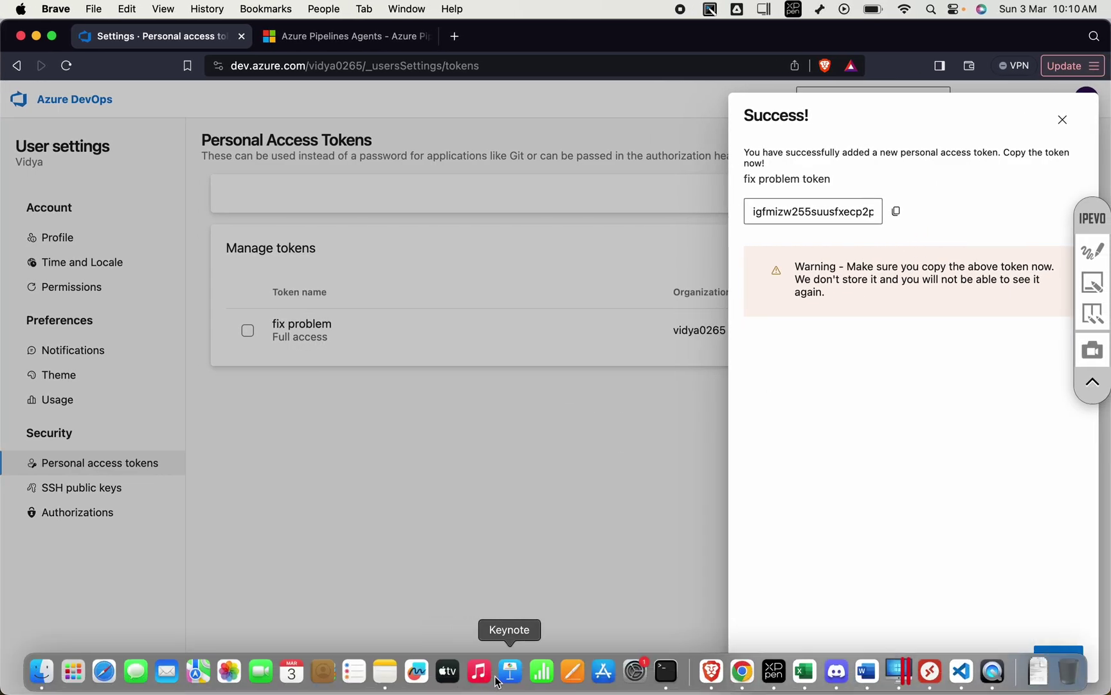
{"action": "left_click", "coordinate": [666, 671]}
{"action": "key", "text": "super+v"}
{"action": "key", "text": "Return"}
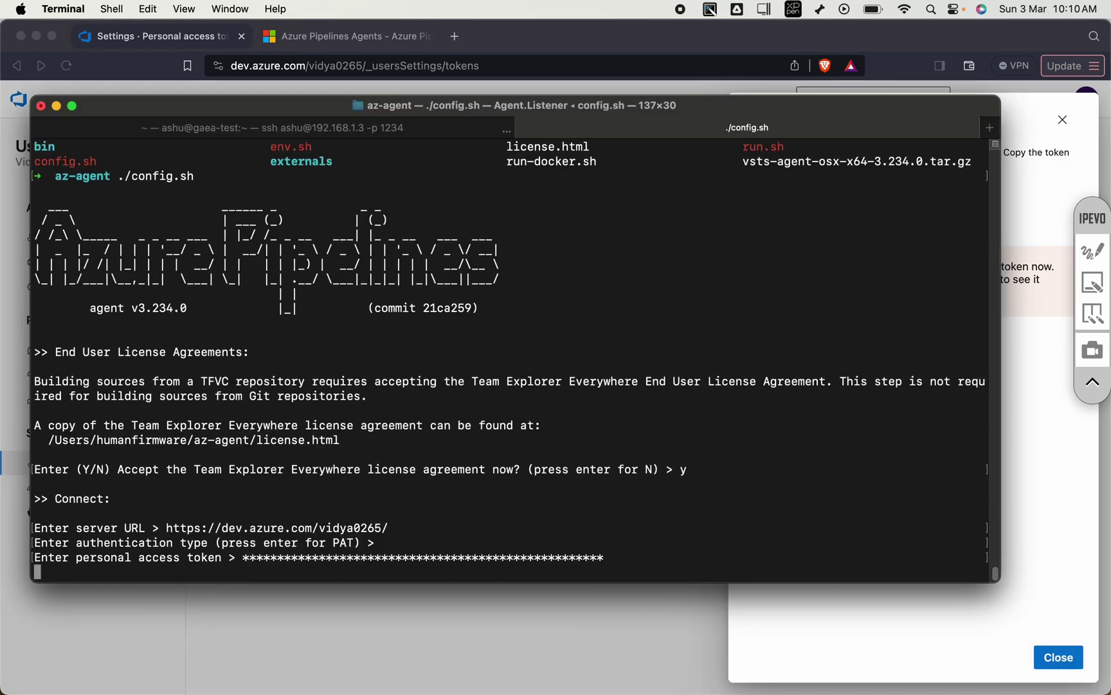
Paste the personal access token into a new Terminal session without running it, and return to the config.sh session.
{"action": "key", "text": "super+t"}
{"action": "key", "text": "super+v"}
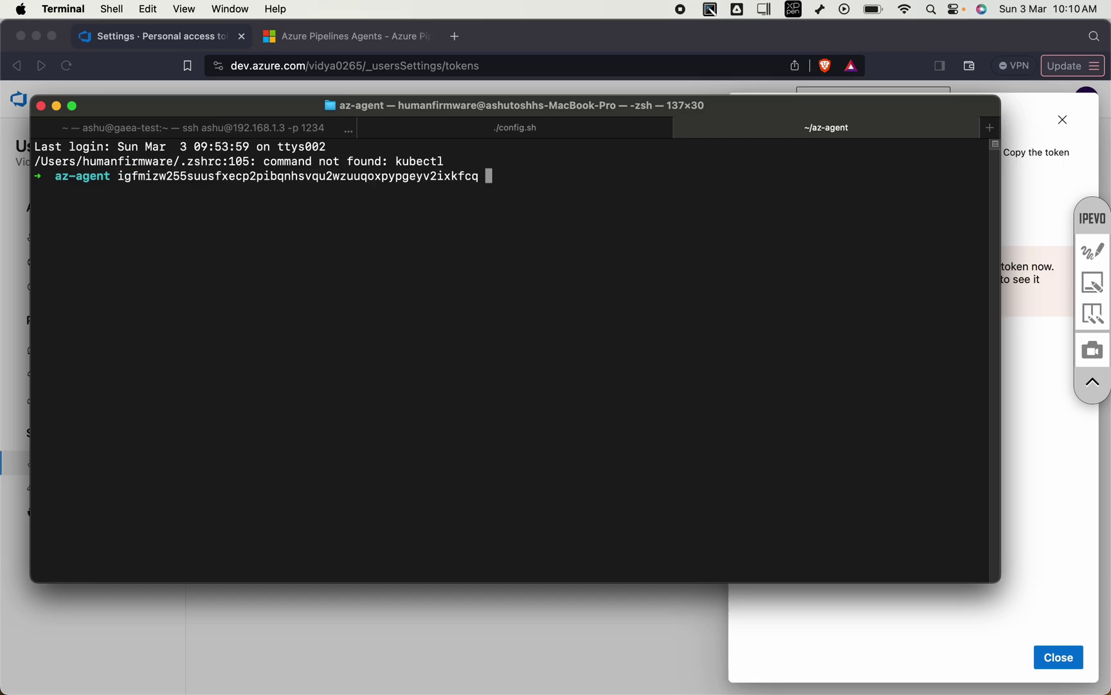
{"action": "left_click", "coordinate": [506, 127]}
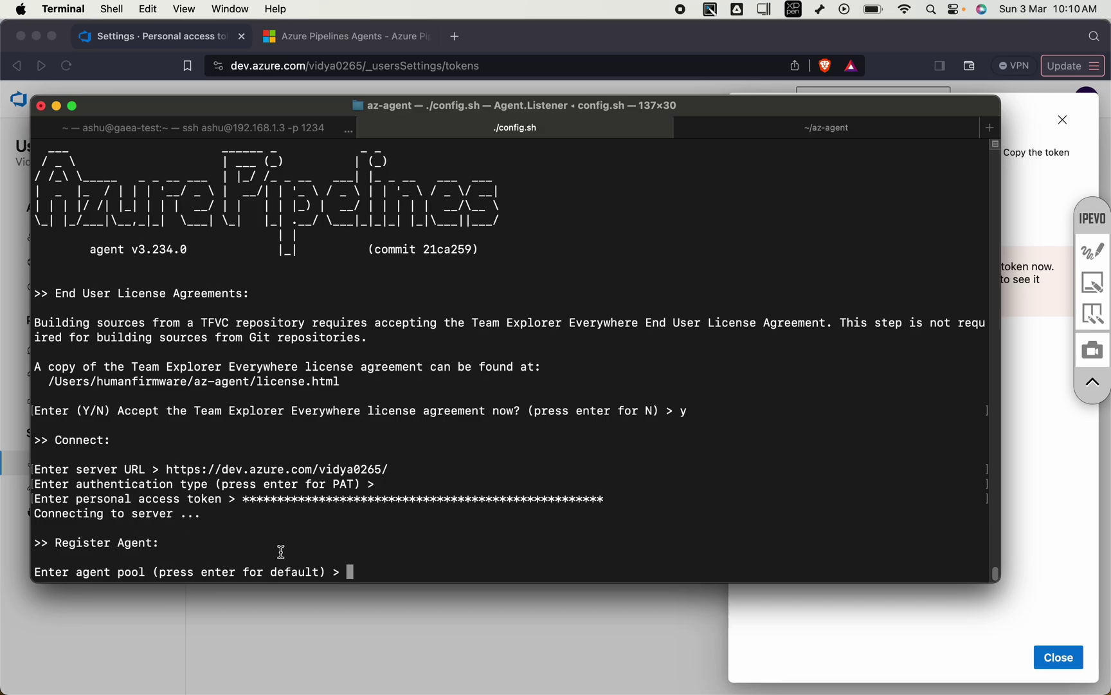
Switch to Brave, close the token dialog, and open the Agent pools page in the Delvex_ops project settings.
{"action": "left_click", "coordinate": [408, 642]}
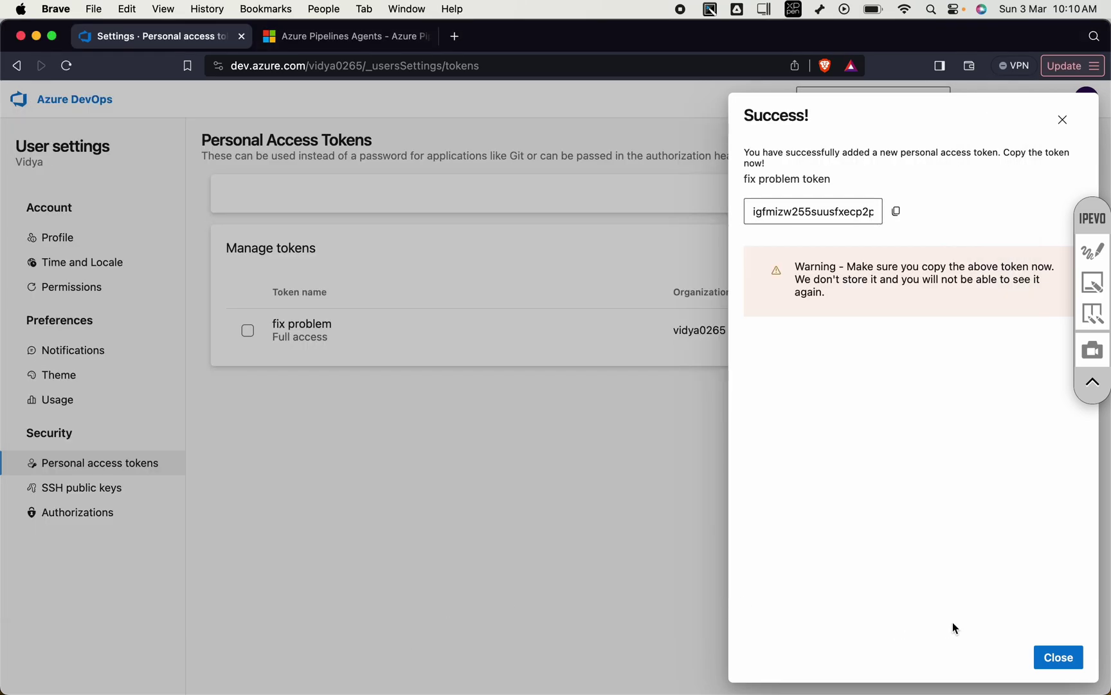
{"action": "left_click", "coordinate": [1044, 660]}
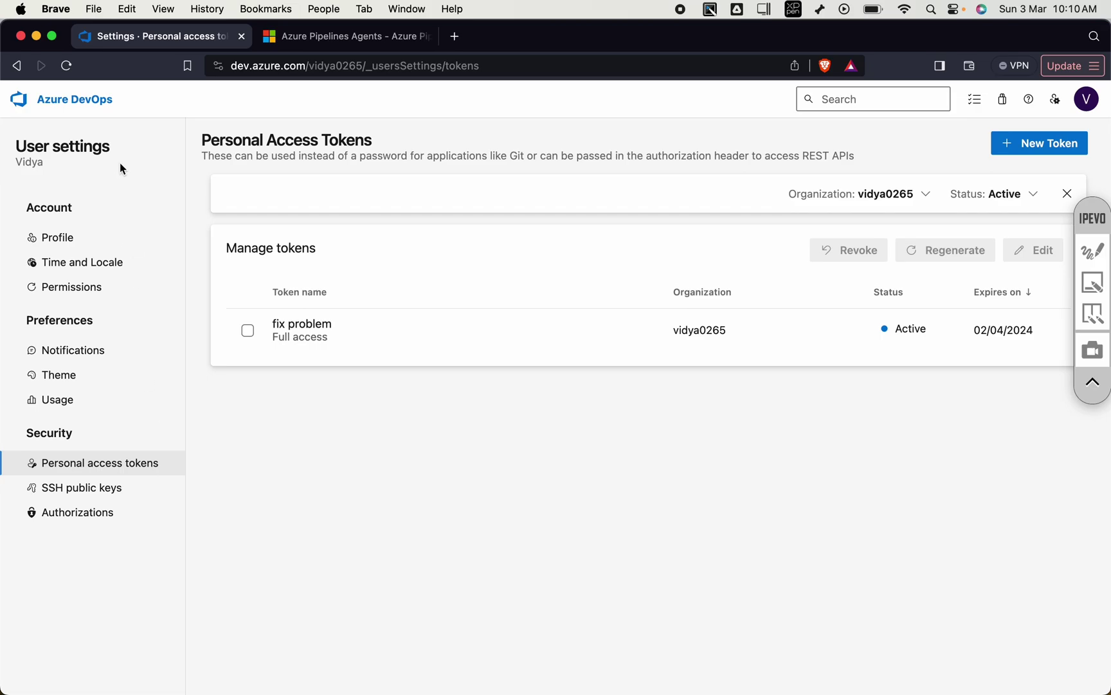
{"action": "left_click", "coordinate": [87, 103]}
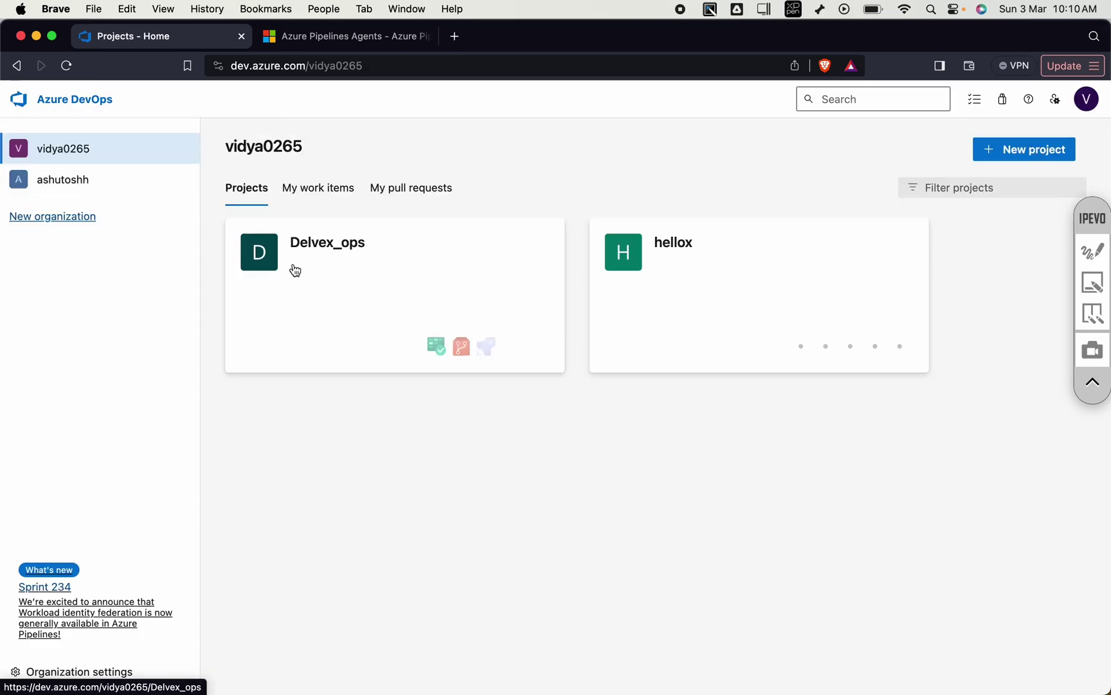
{"action": "left_click", "coordinate": [296, 270]}
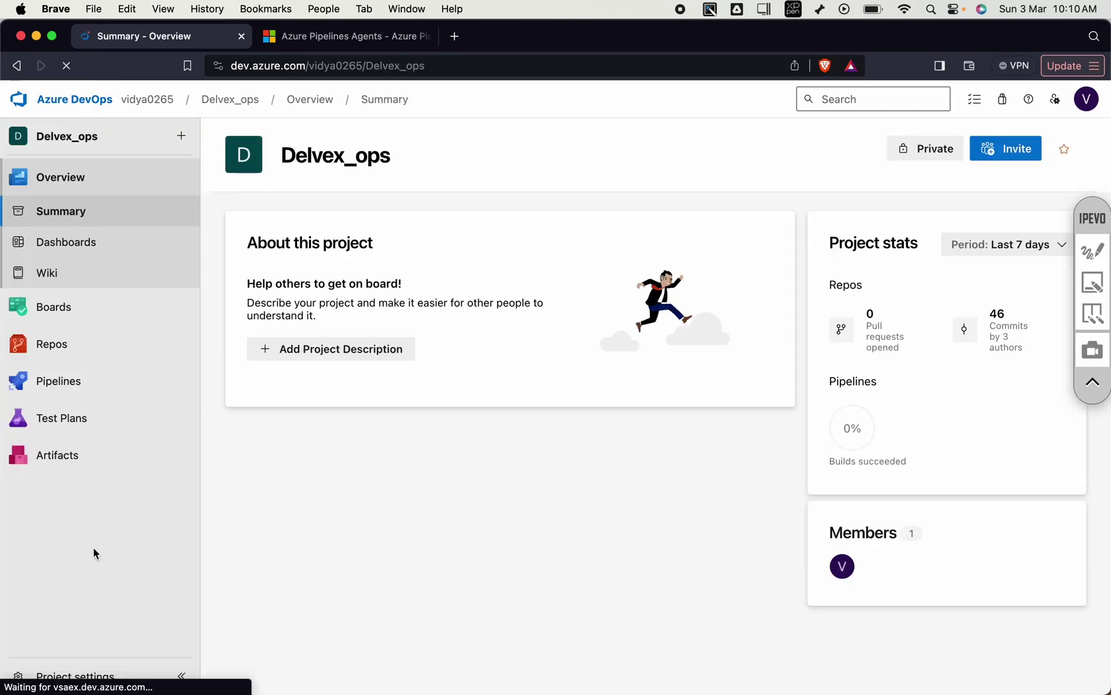
{"action": "left_click", "coordinate": [91, 675]}
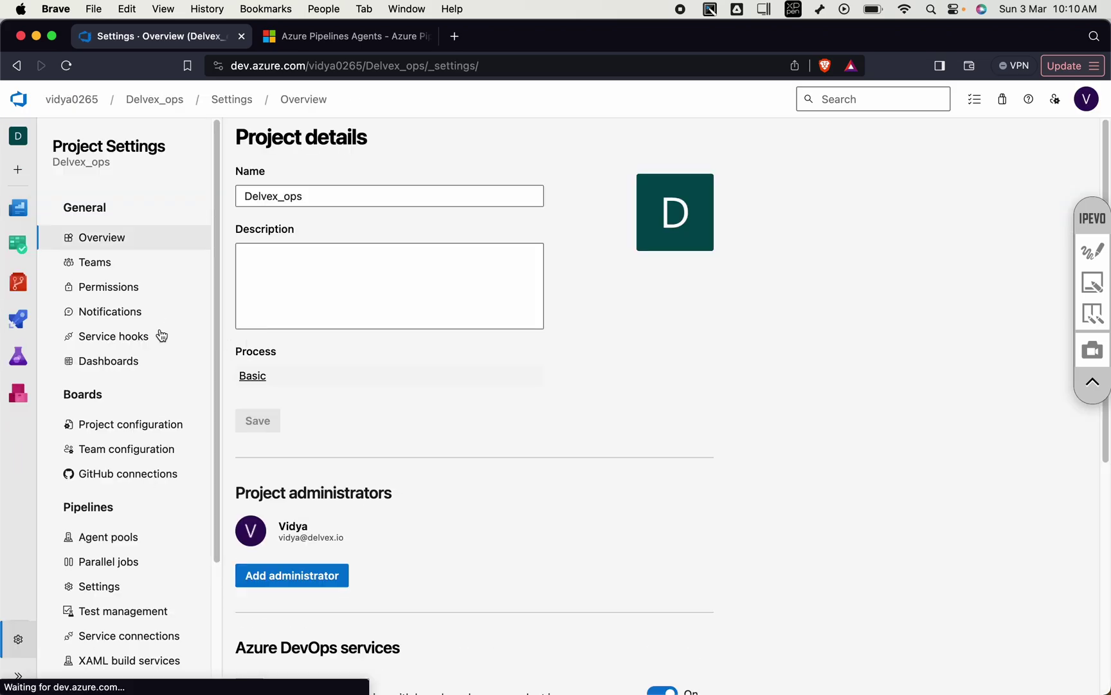
{"action": "left_click", "coordinate": [123, 536]}
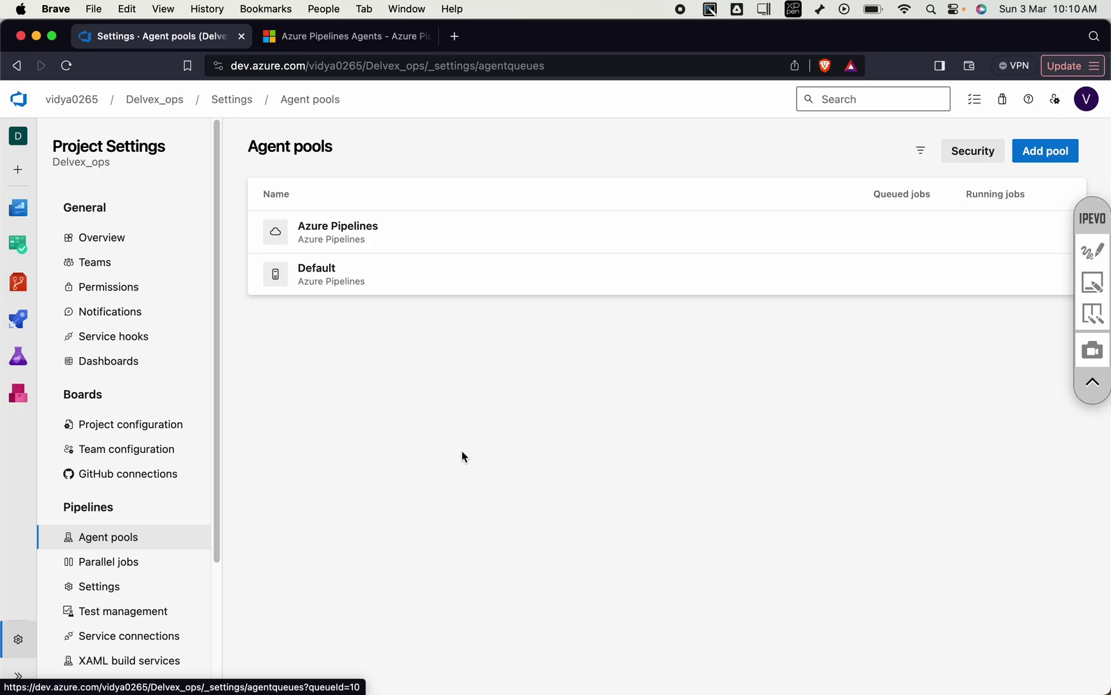
Switch to Terminal and register the agent in the default pool under its suggested default name.
{"action": "key", "text": "super+Tab"}
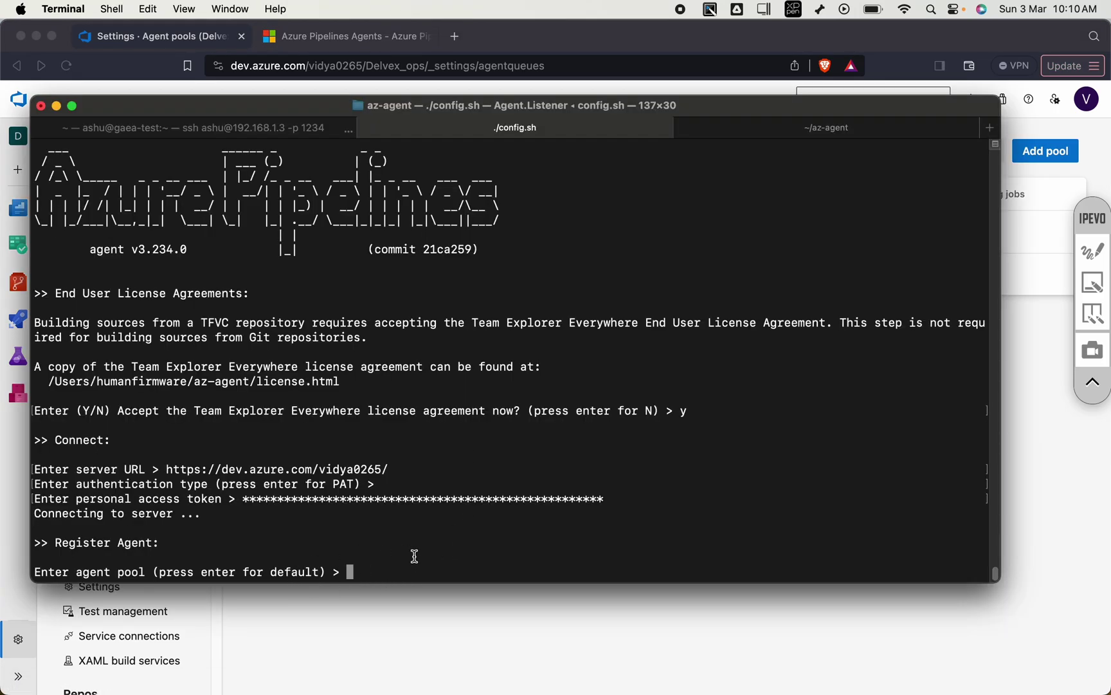
{"action": "key", "text": "Return"}
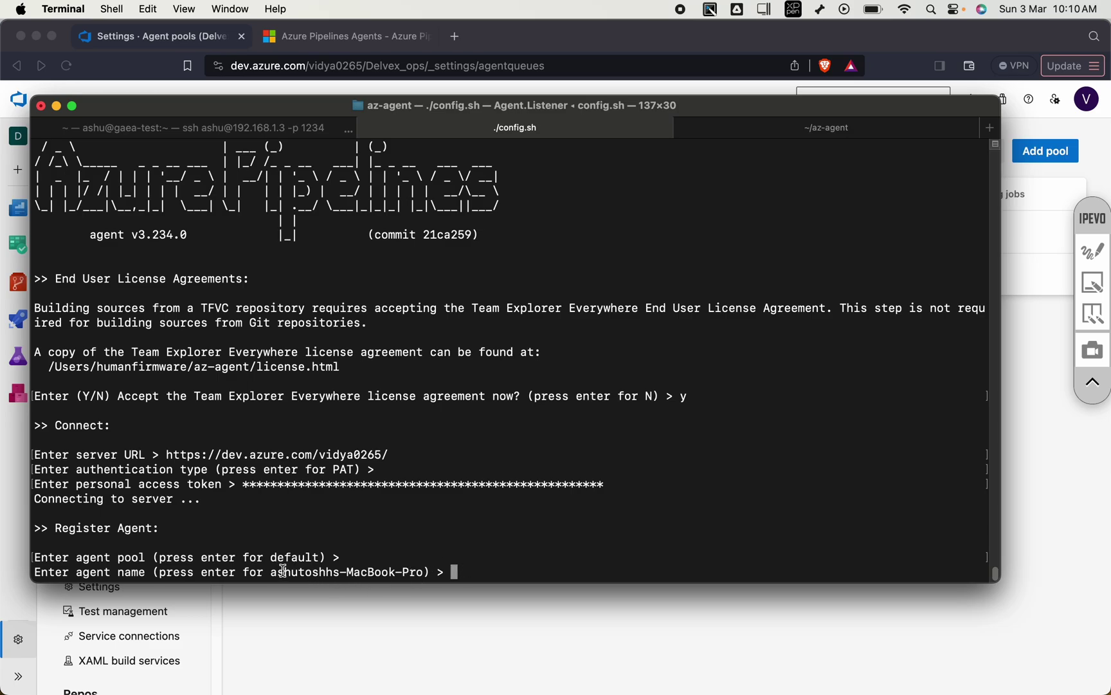
{"action": "double_click", "coordinate": [363, 572]}
{"action": "left_click", "coordinate": [524, 559]}
{"action": "key", "text": "Return"}
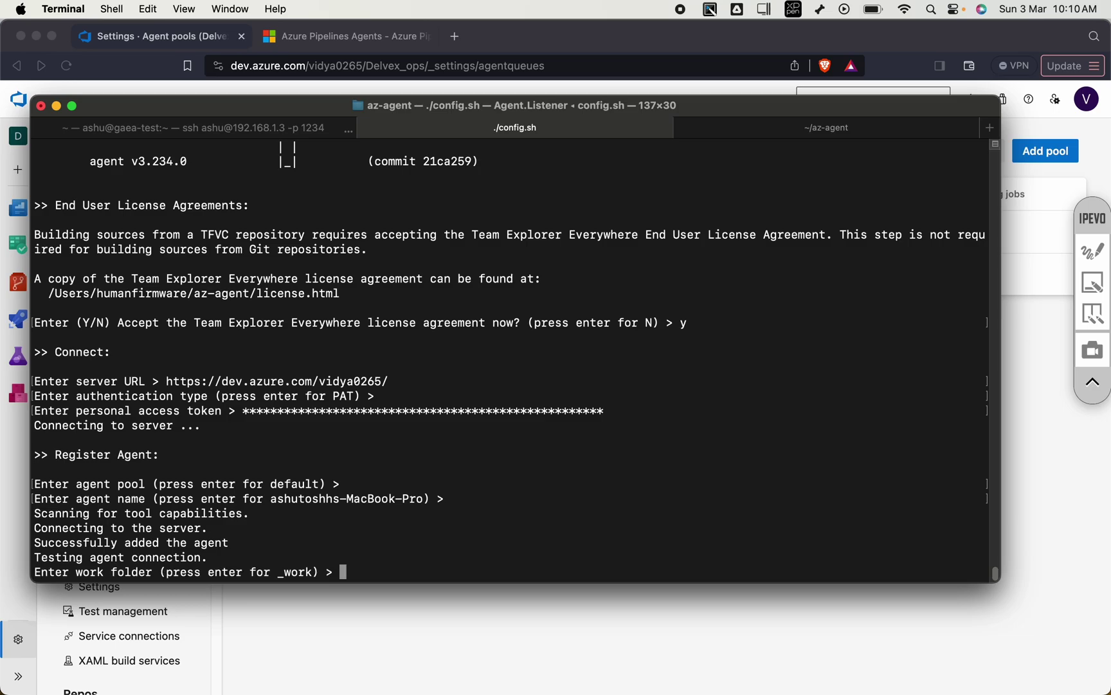
Switch to Brave and examine the Default pool's list of agents.
{"action": "key", "text": "super+Tab"}
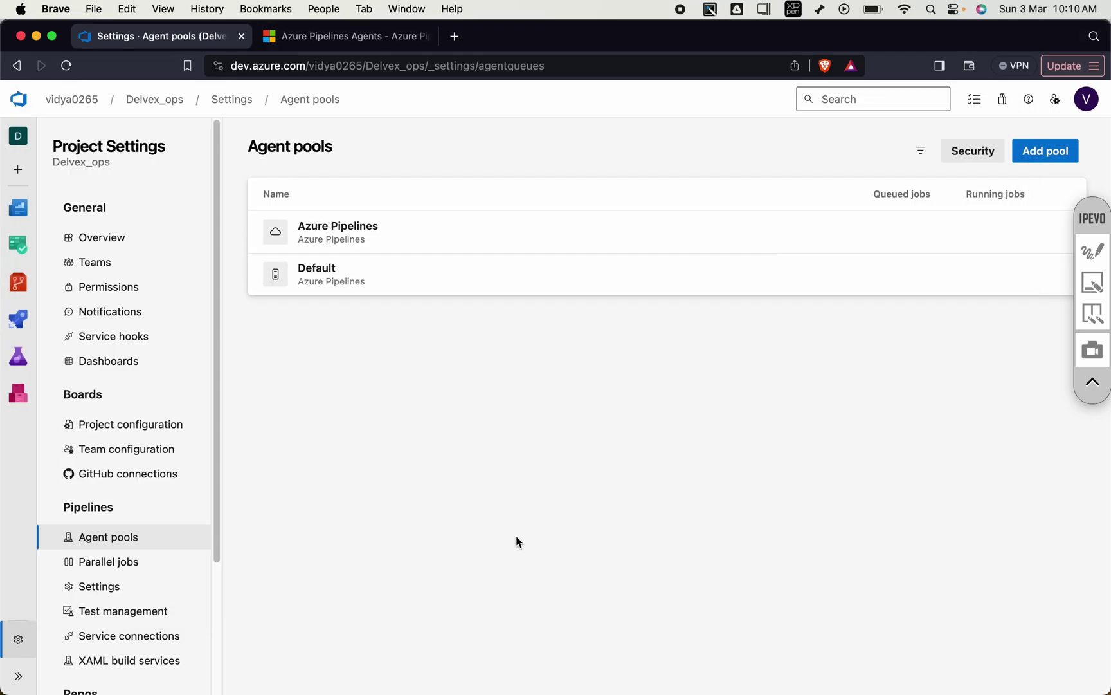
{"action": "left_click", "coordinate": [434, 266]}
{"action": "left_click", "coordinate": [321, 184]}
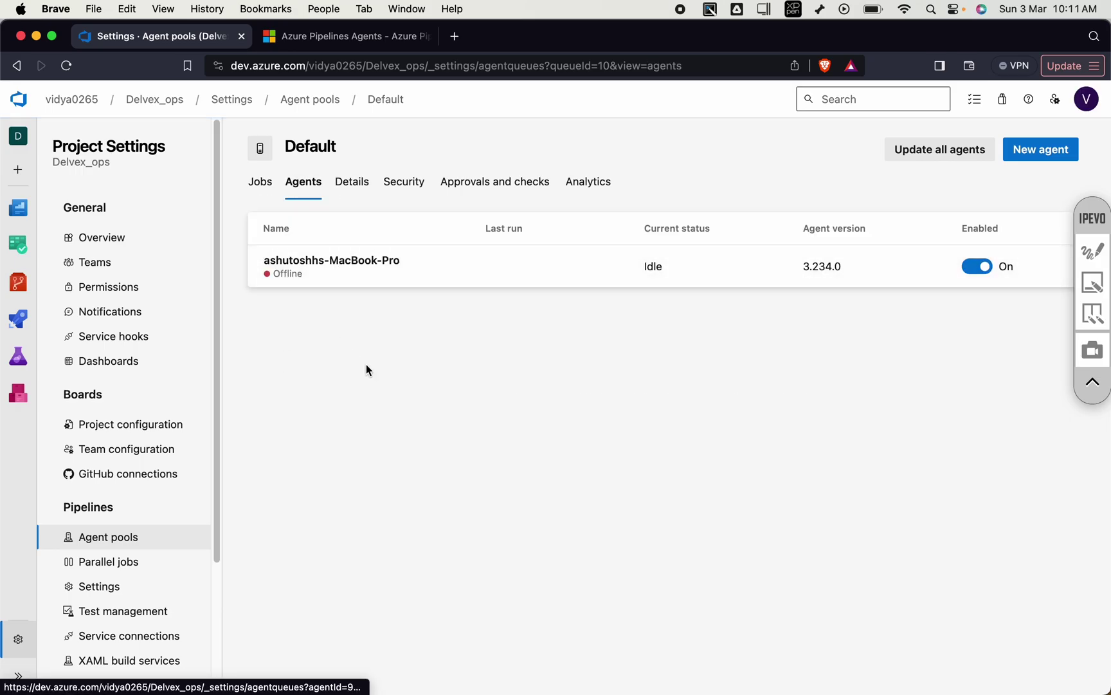
Switch to Terminal, accept the default _work folder for the agent, and start the agent with ./run.sh.
{"action": "key", "text": "super+Tab"}
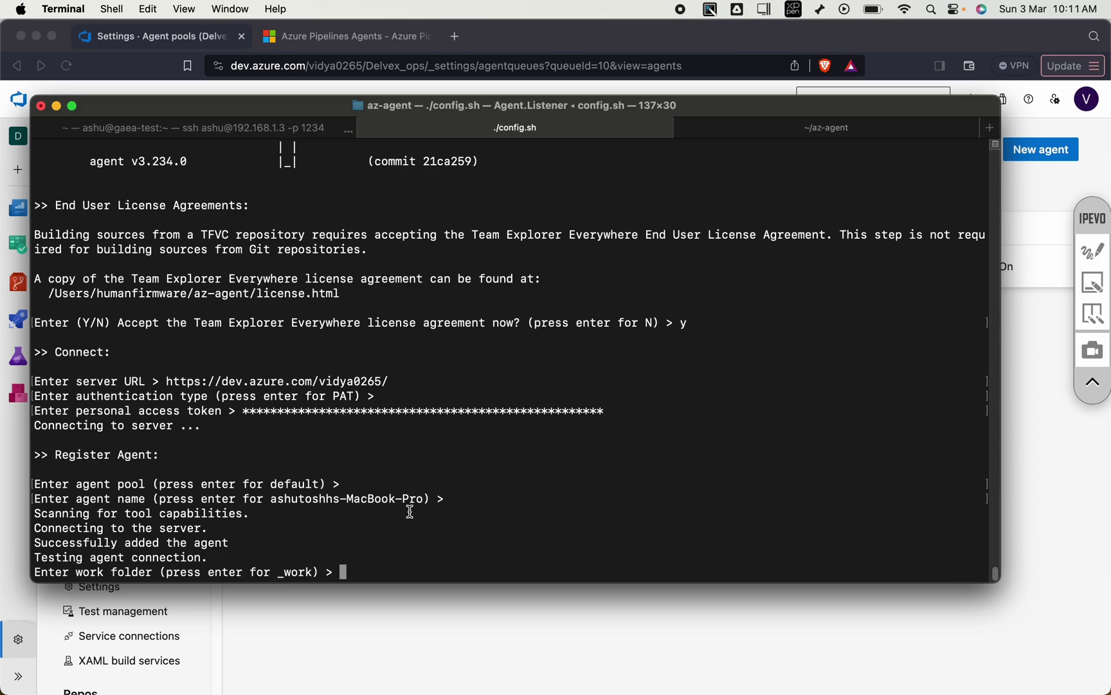
{"action": "key", "text": "Return"}
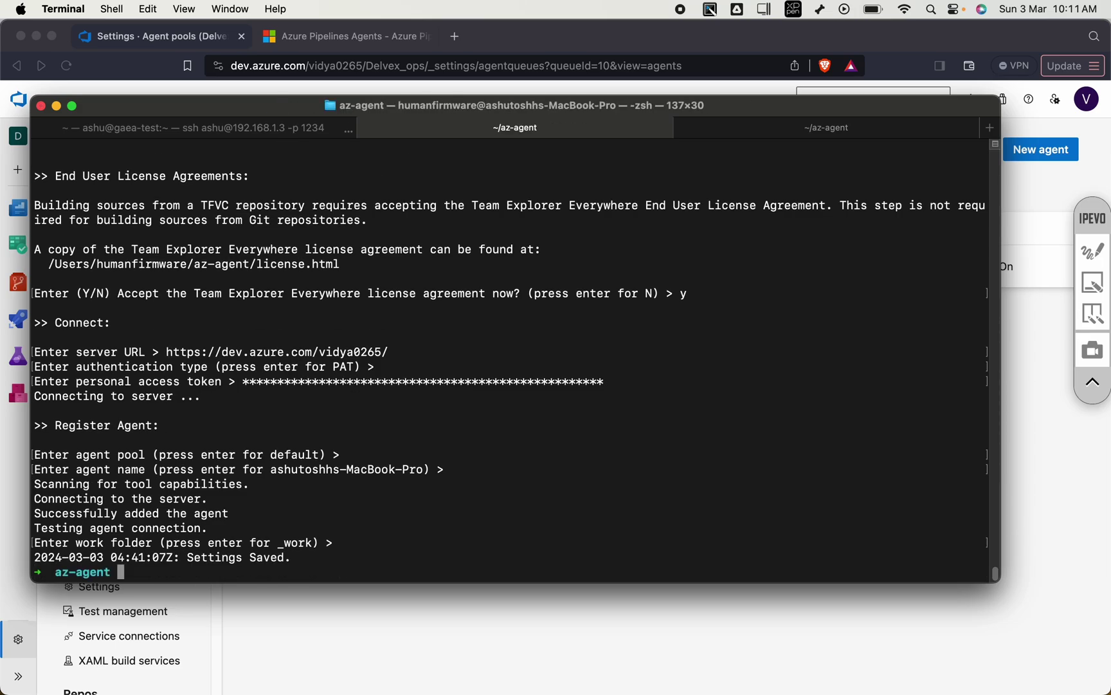
{"action": "key", "text": "Return"}
{"action": "type", "text": "ls"}
{"action": "key", "text": "Return"}
{"action": "type", "text": "./run.sh"}
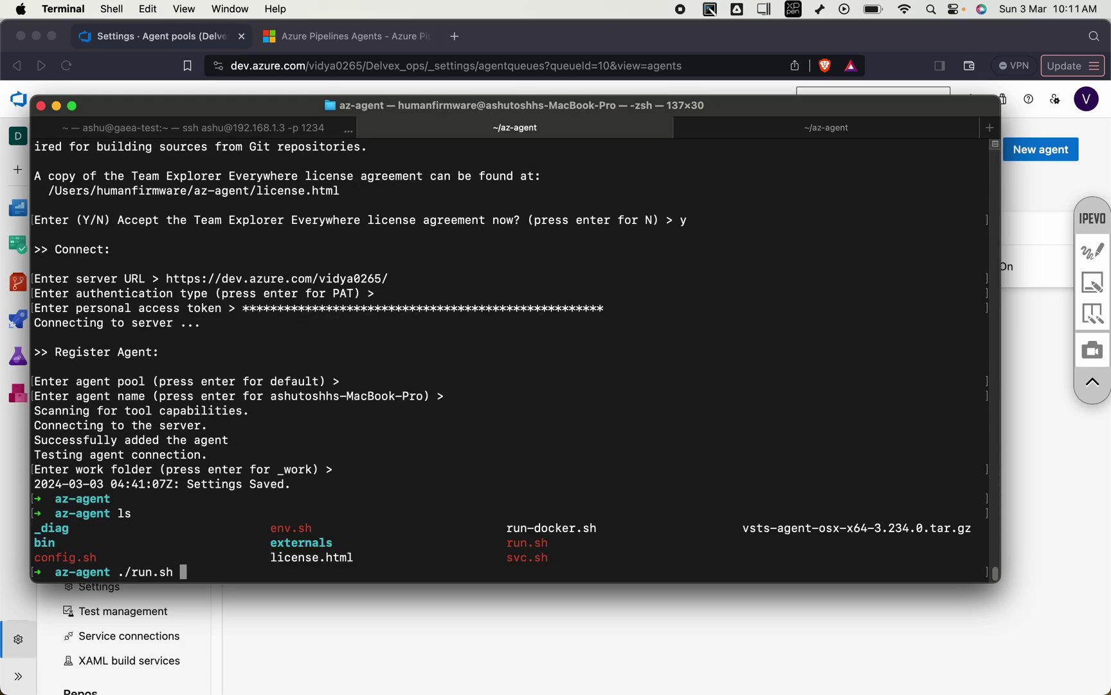
{"action": "key", "text": "Return"}
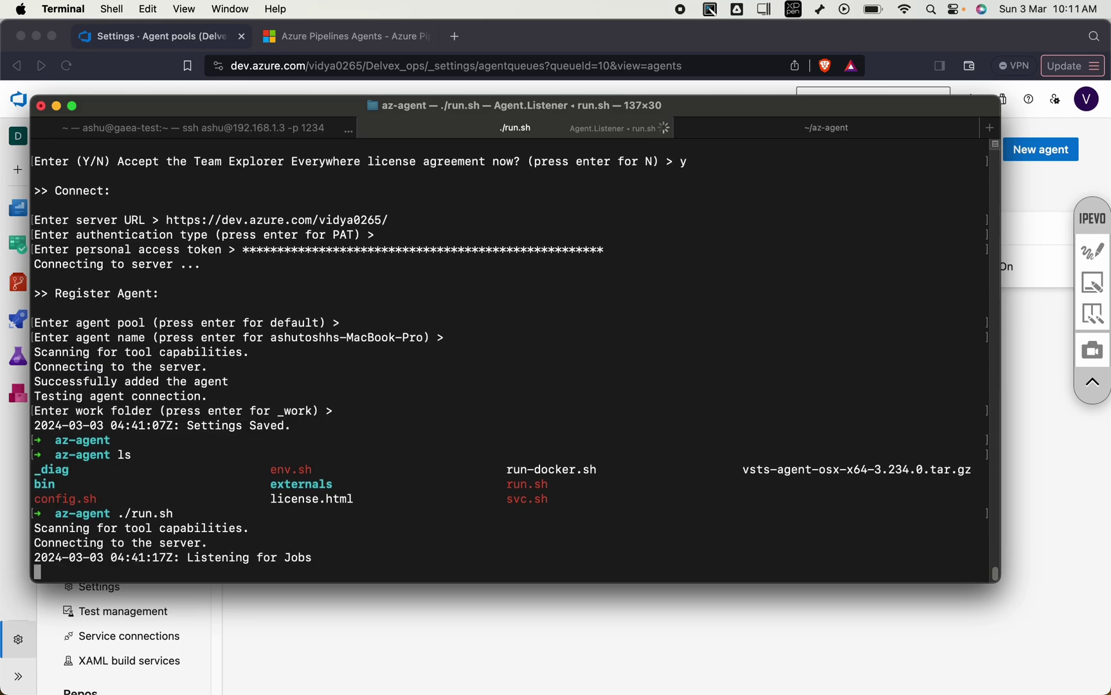
Switch to Brave and open the ashu-cisco-webUI.git pipeline in the Delvex_ops project.
{"action": "key", "text": "super+Tab"}
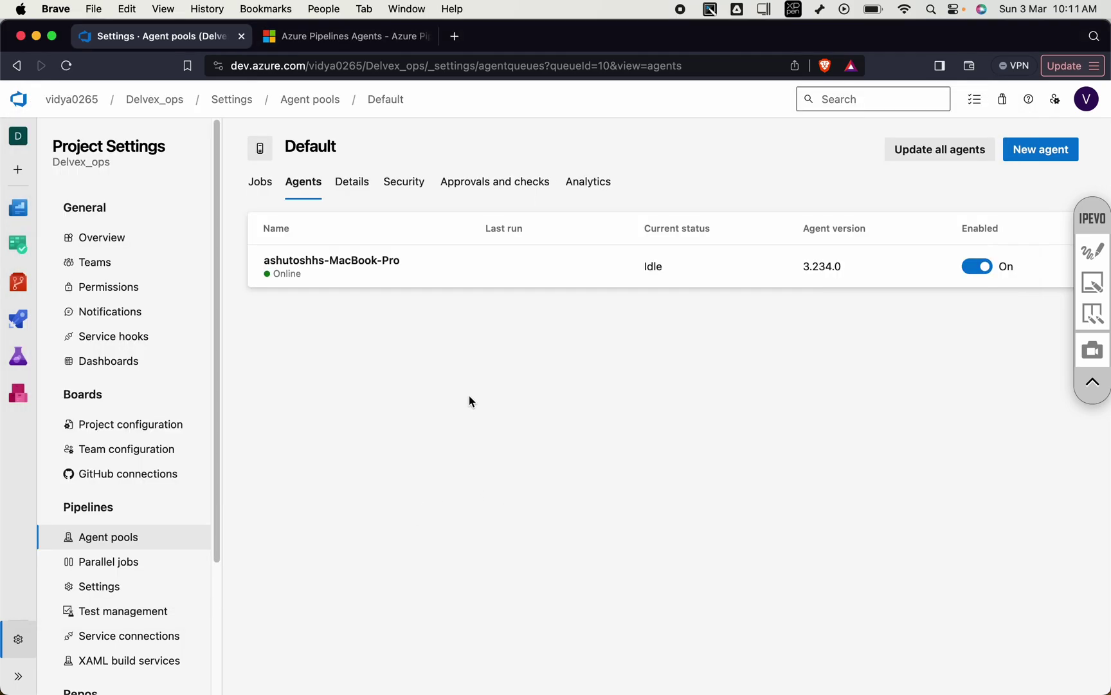
{"action": "left_click", "coordinate": [155, 99]}
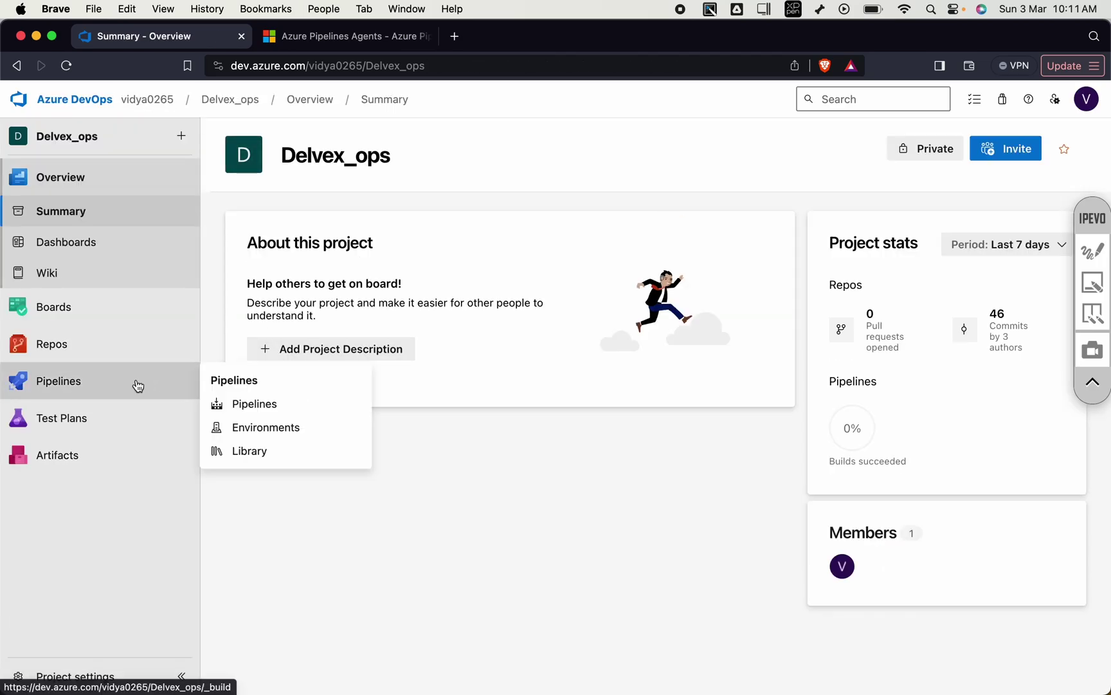
{"action": "left_click", "coordinate": [72, 389]}
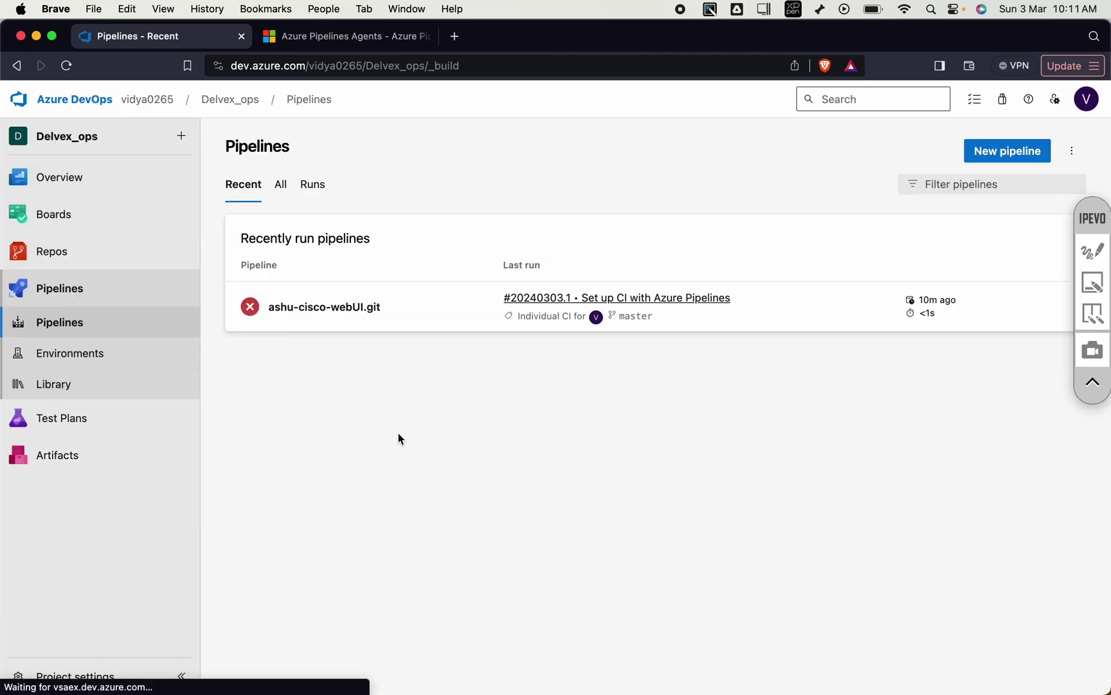
{"action": "left_click", "coordinate": [397, 322]}
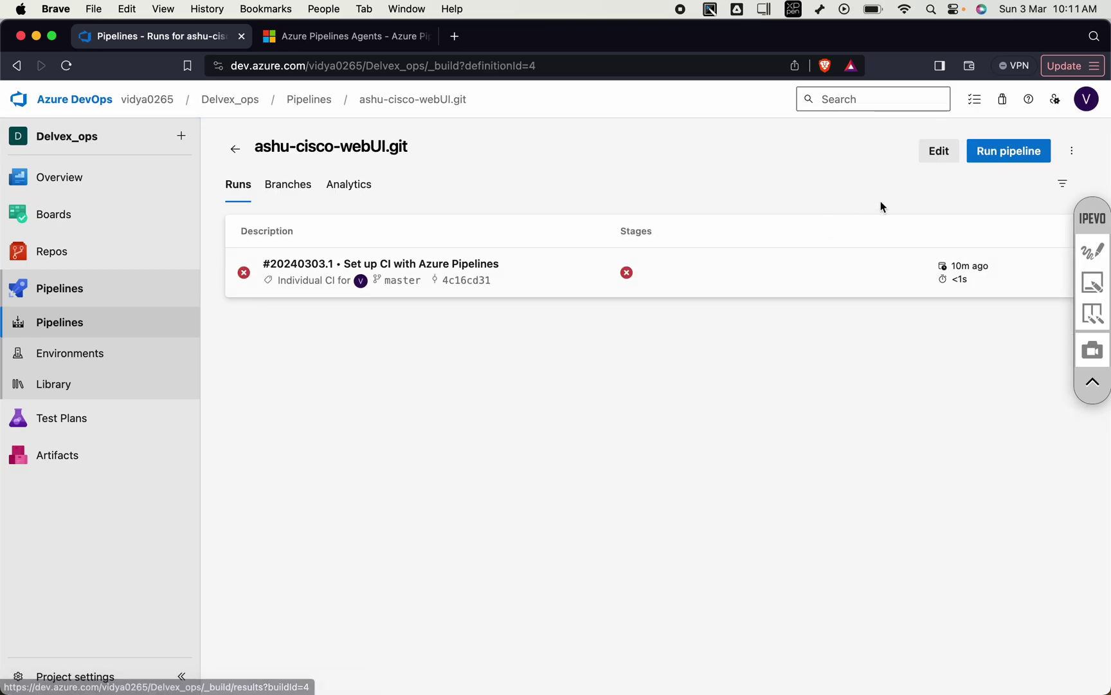
Run the ashu-cisco-webUI.git pipeline with its default options and open the job log of the new run.
{"action": "left_click", "coordinate": [1023, 152]}
{"action": "left_click", "coordinate": [1063, 657]}
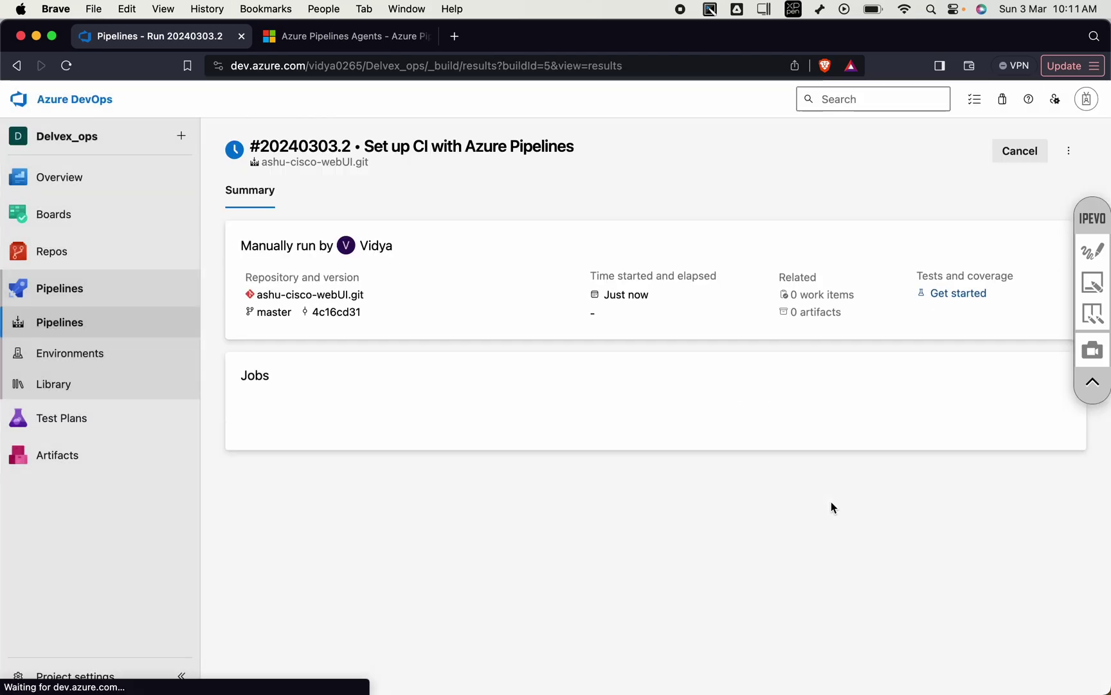
{"action": "left_click", "coordinate": [373, 440]}
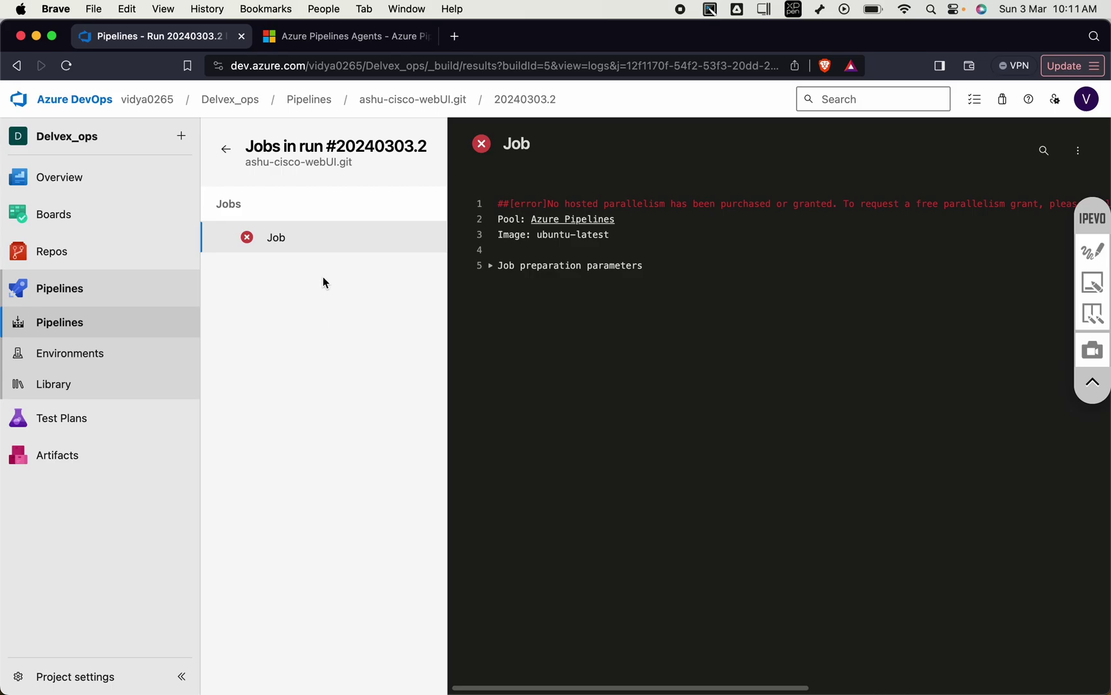
Return to the ashu-cisco-webUI.git pipeline and open its azure-pipelines.yml for editing.
{"action": "left_click", "coordinate": [99, 251]}
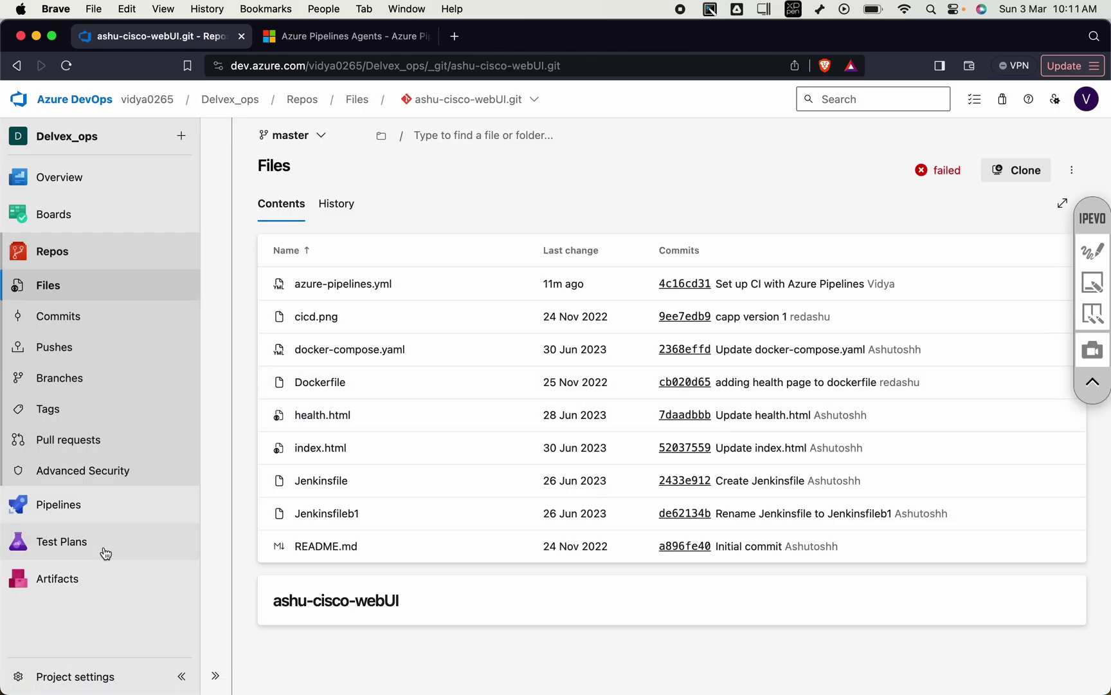
{"action": "left_click", "coordinate": [118, 507]}
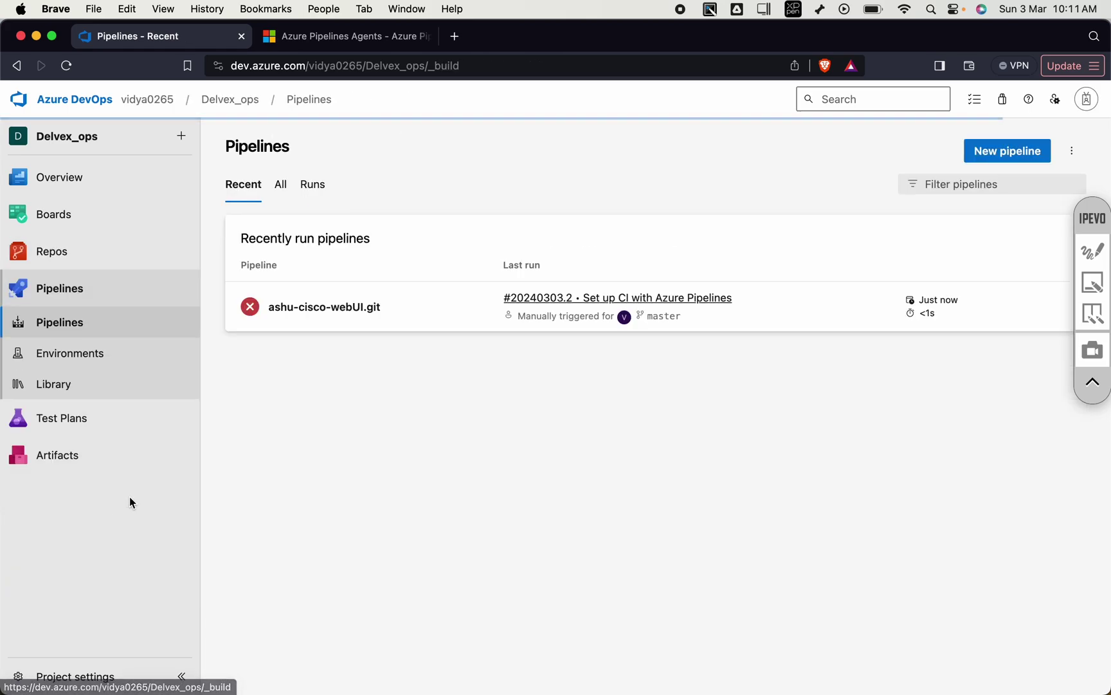
{"action": "left_click_drag", "start_coordinate": [1093, 218], "coordinate": [1089, 389]}
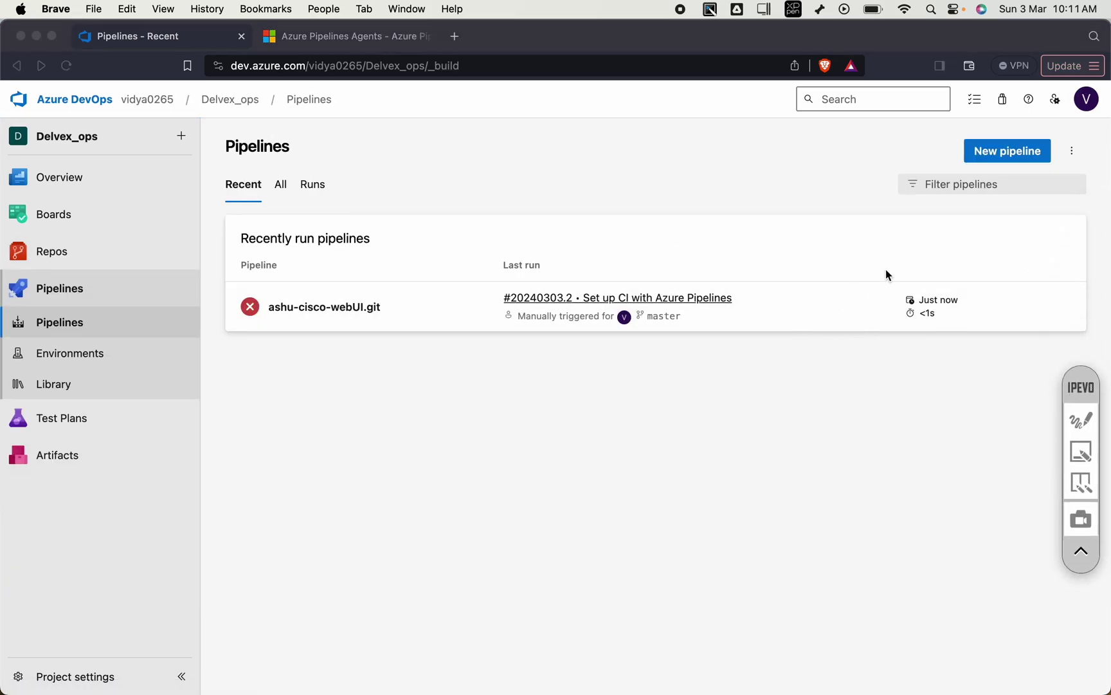
{"action": "left_click", "coordinate": [955, 264]}
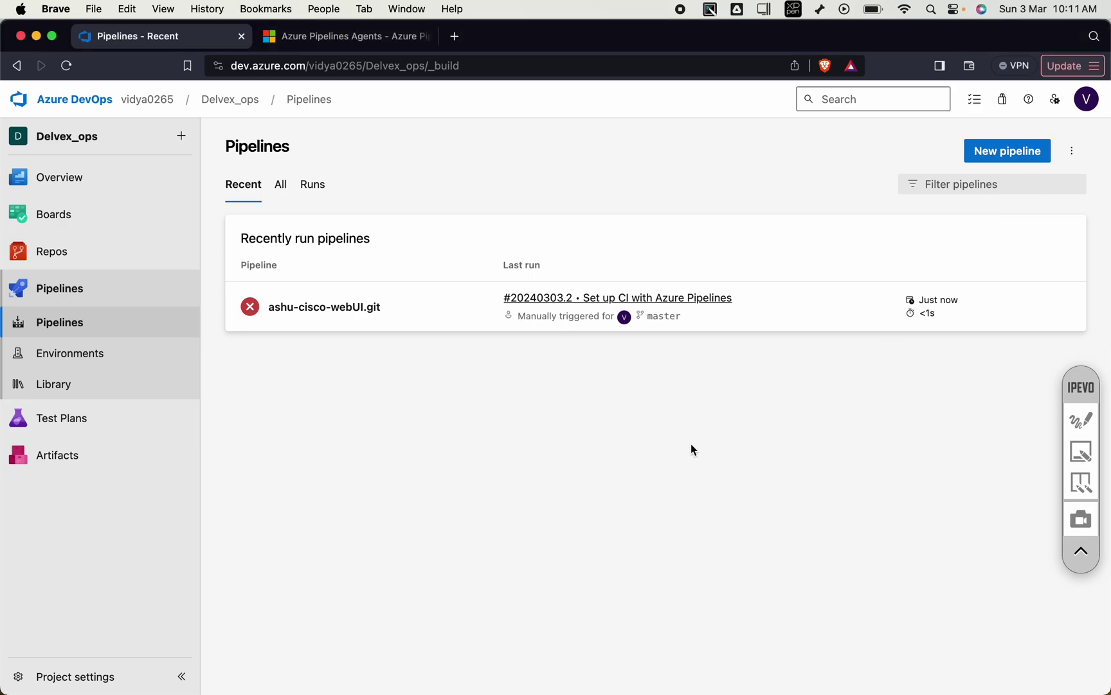
{"action": "left_click", "coordinate": [424, 319]}
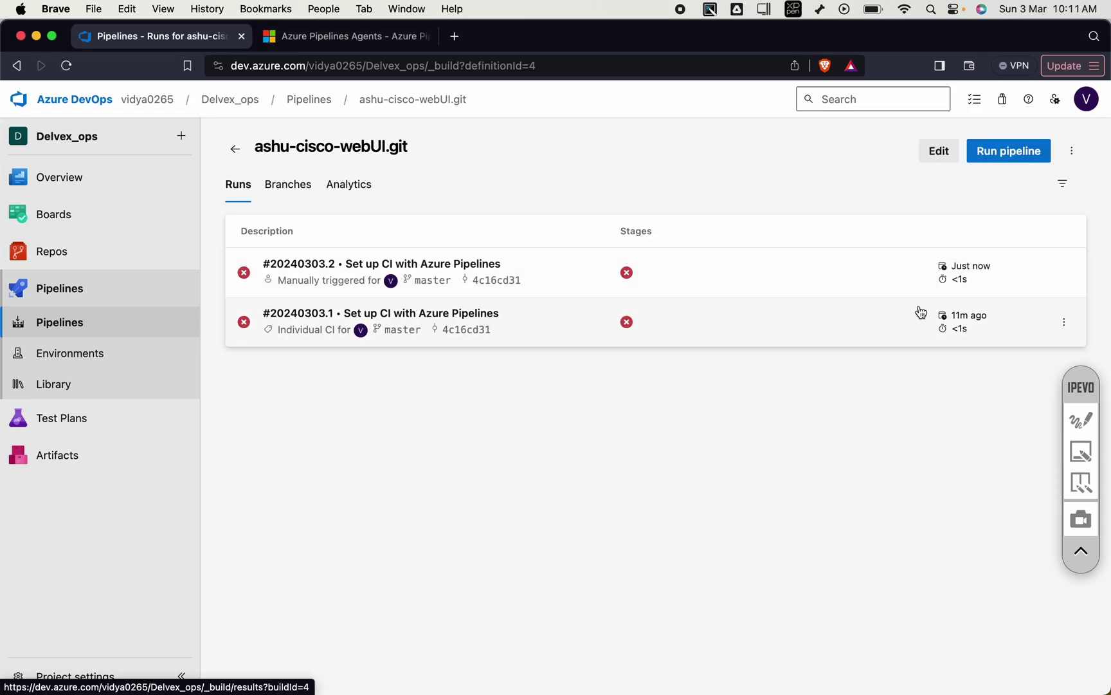
{"action": "left_click", "coordinate": [935, 150]}
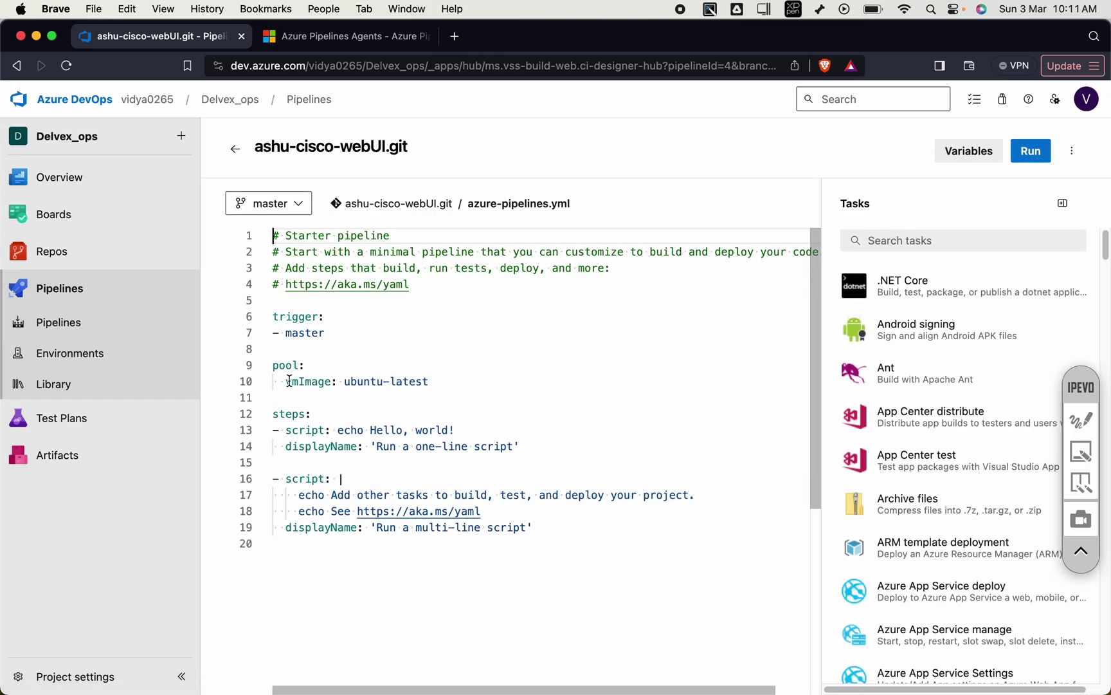
Comment out the vmImage line in azure-pipelines.yml, set pool to Default, and validate and save the file.
{"action": "left_click_drag", "start_coordinate": [285, 382], "coordinate": [430, 382]}
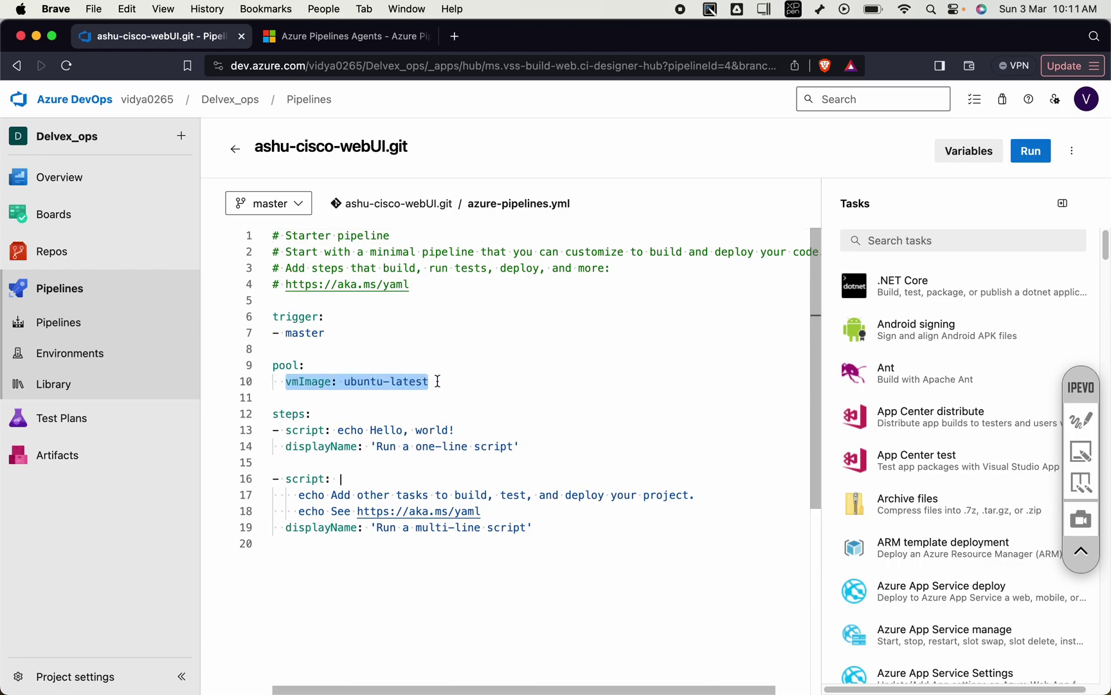
{"action": "double_click", "coordinate": [377, 382]}
{"action": "left_click", "coordinate": [462, 382]}
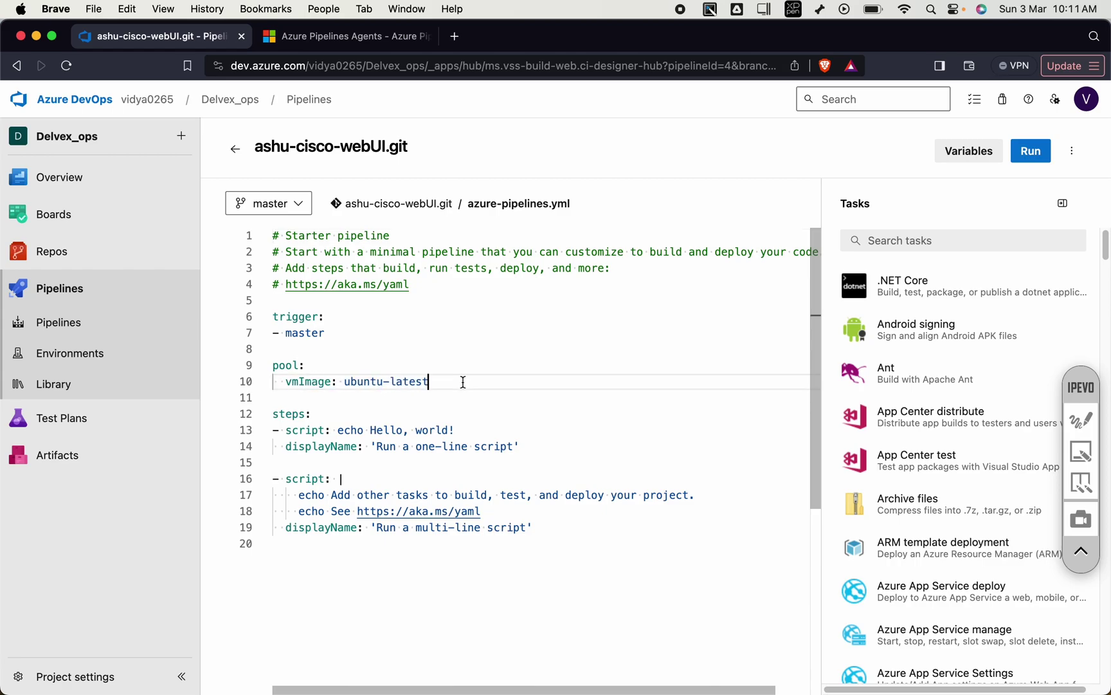
{"action": "left_click", "coordinate": [277, 384]}
{"action": "key", "text": "super+slash"}
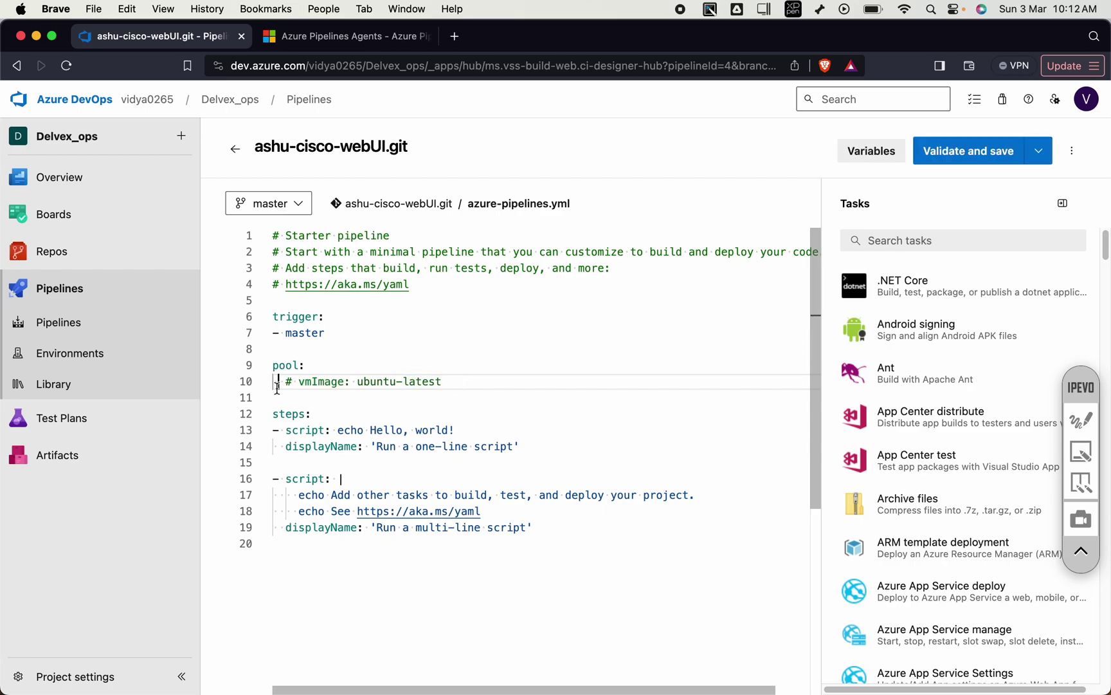
{"action": "left_click", "coordinate": [342, 365]}
{"action": "type", "text": "Default"}
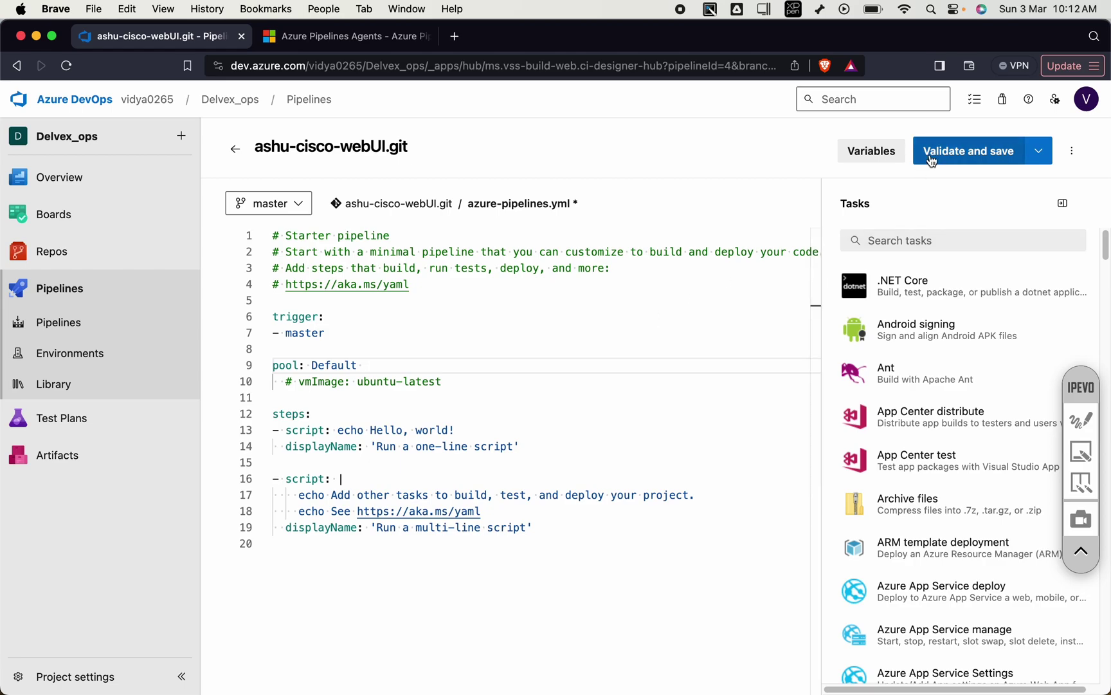
{"action": "left_click", "coordinate": [953, 155]}
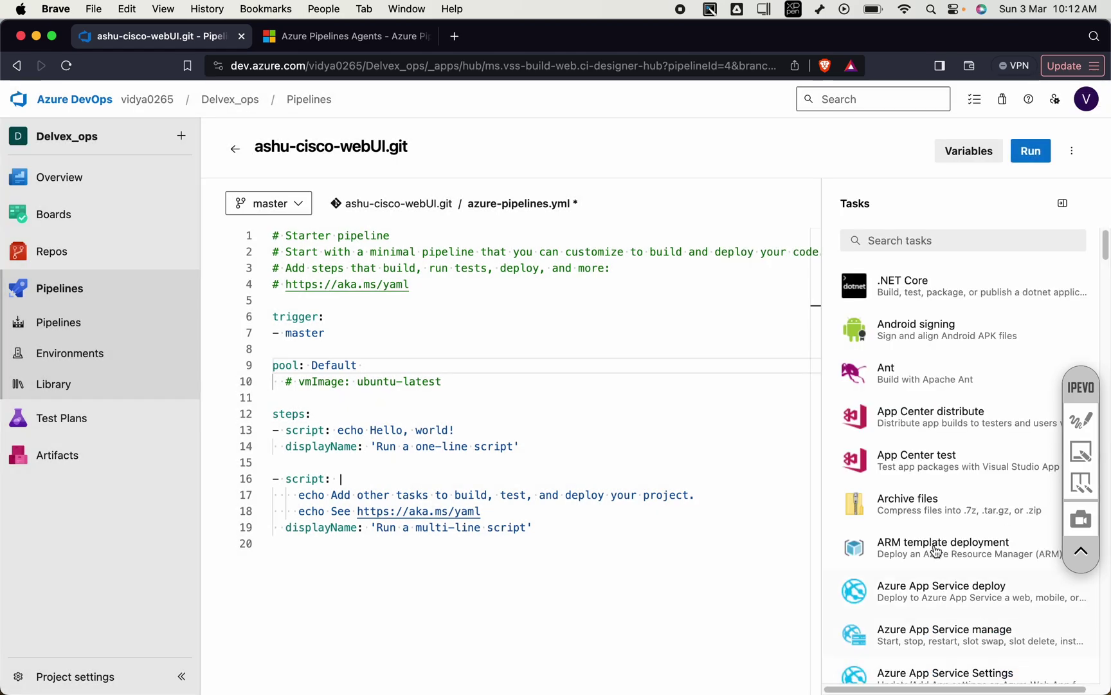
Run the edited pipeline on the master branch and open the job of the new run.
{"action": "left_click", "coordinate": [1031, 151]}
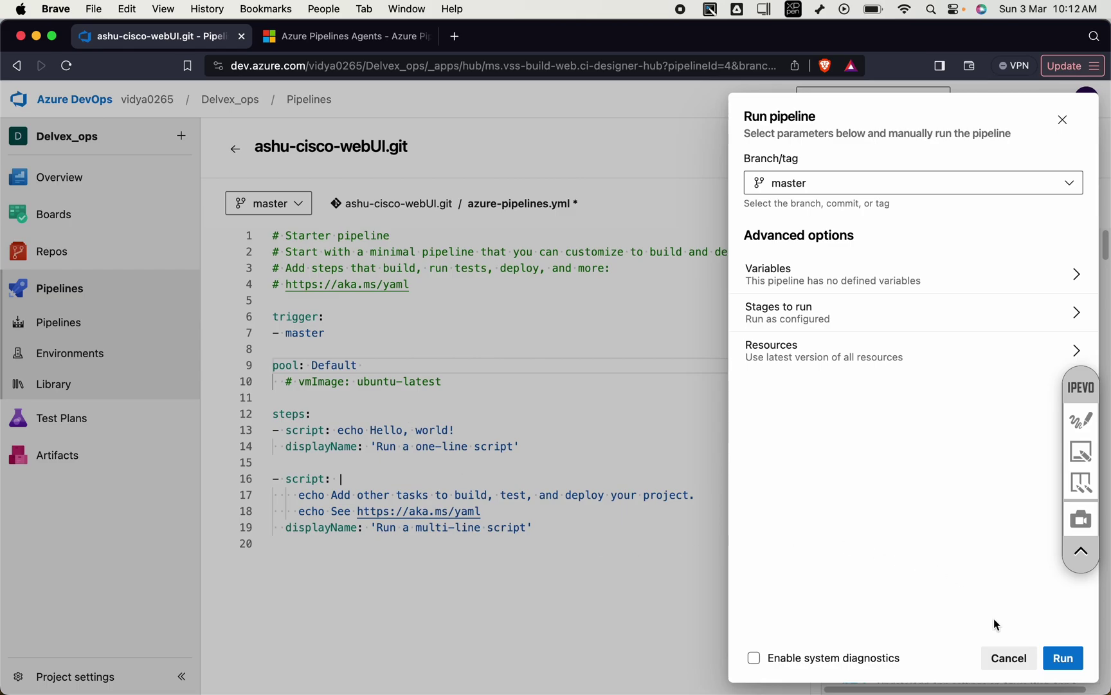
{"action": "left_click", "coordinate": [1065, 666]}
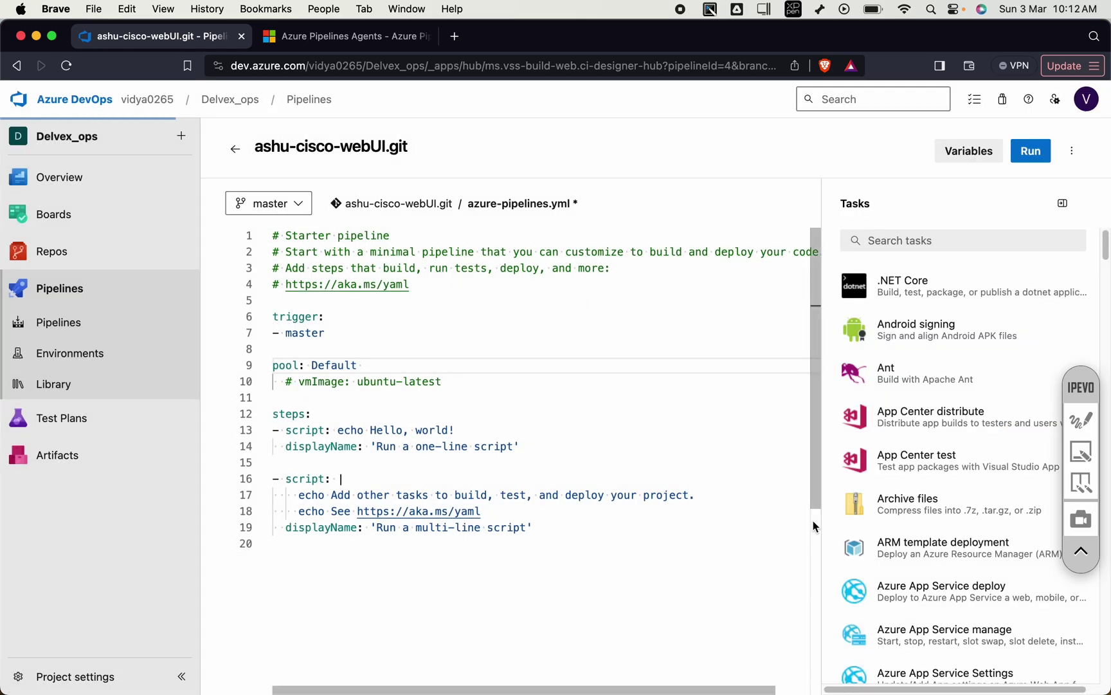
{"action": "left_click", "coordinate": [430, 442]}
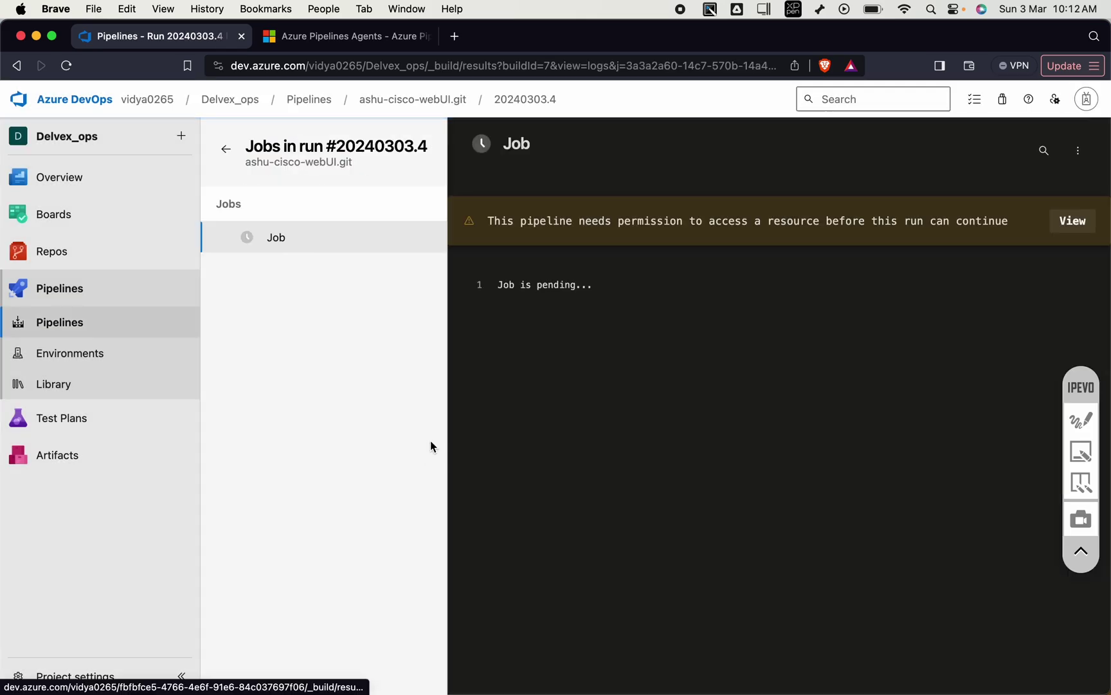
Permit the pending pipeline run to use the Default agent pool.
{"action": "left_click", "coordinate": [1069, 225]}
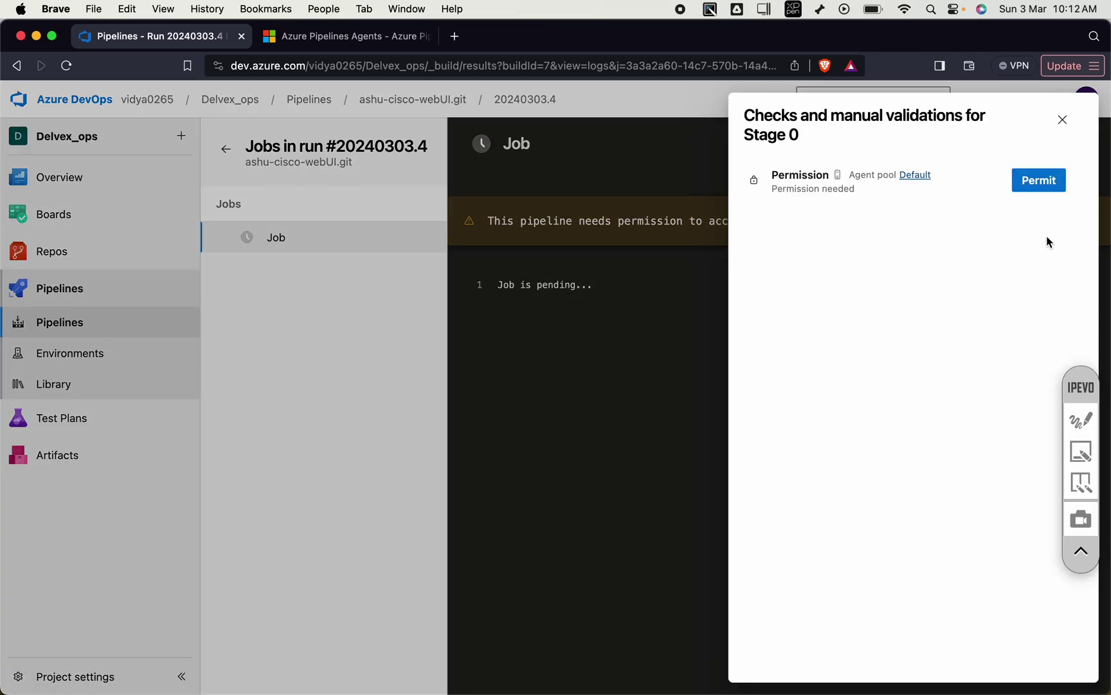
{"action": "left_click", "coordinate": [1042, 182]}
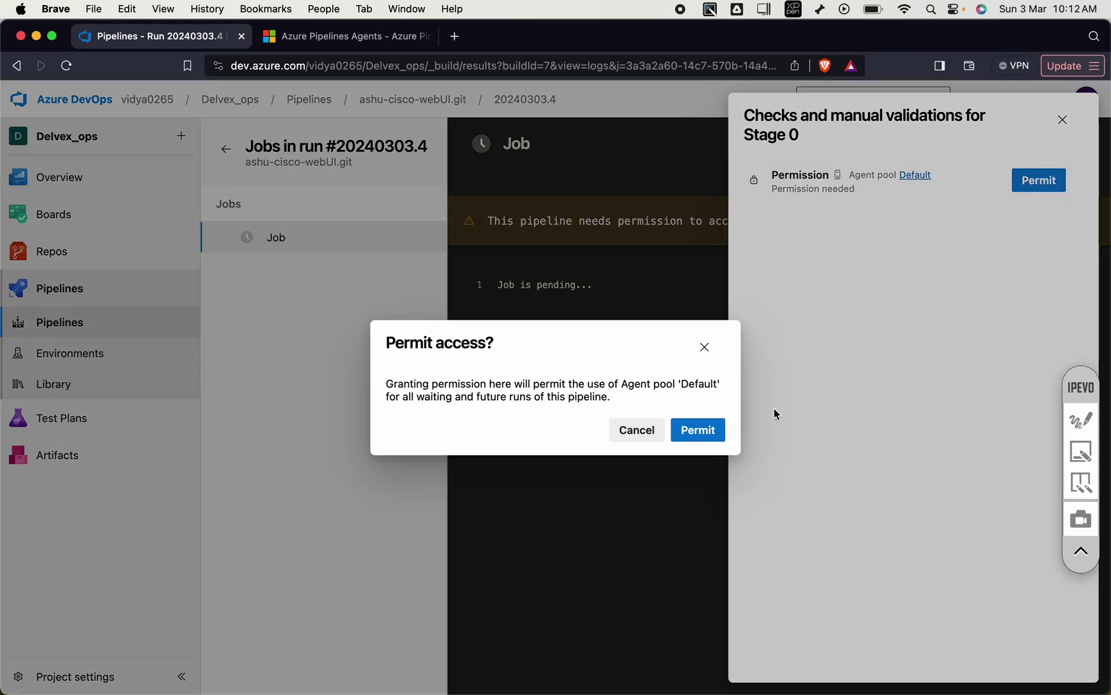
{"action": "left_click", "coordinate": [698, 431]}
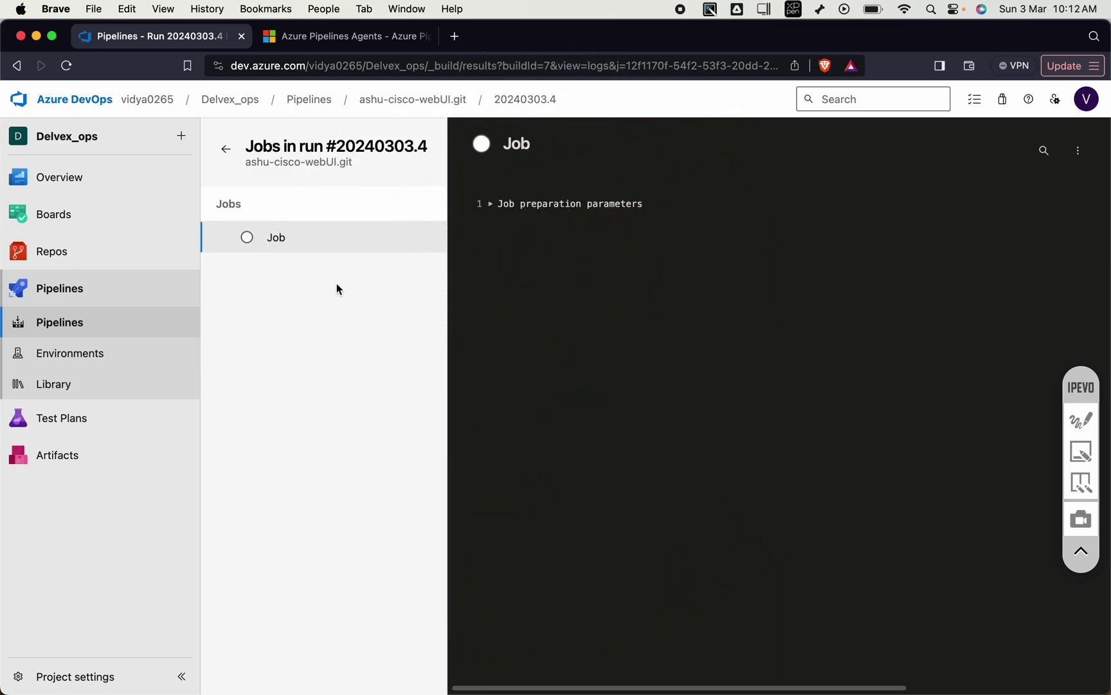
Examine the run's job preparation parameters and the logs of its script and post-job checkout steps.
{"action": "left_click", "coordinate": [489, 205]}
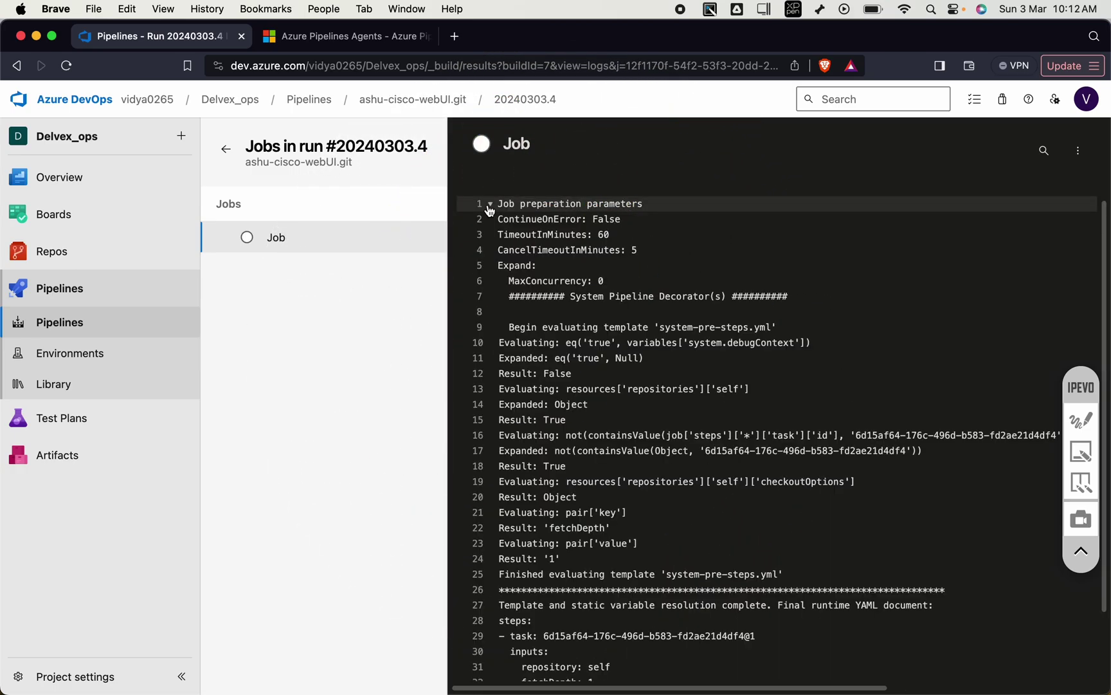
{"action": "left_click", "coordinate": [489, 207]}
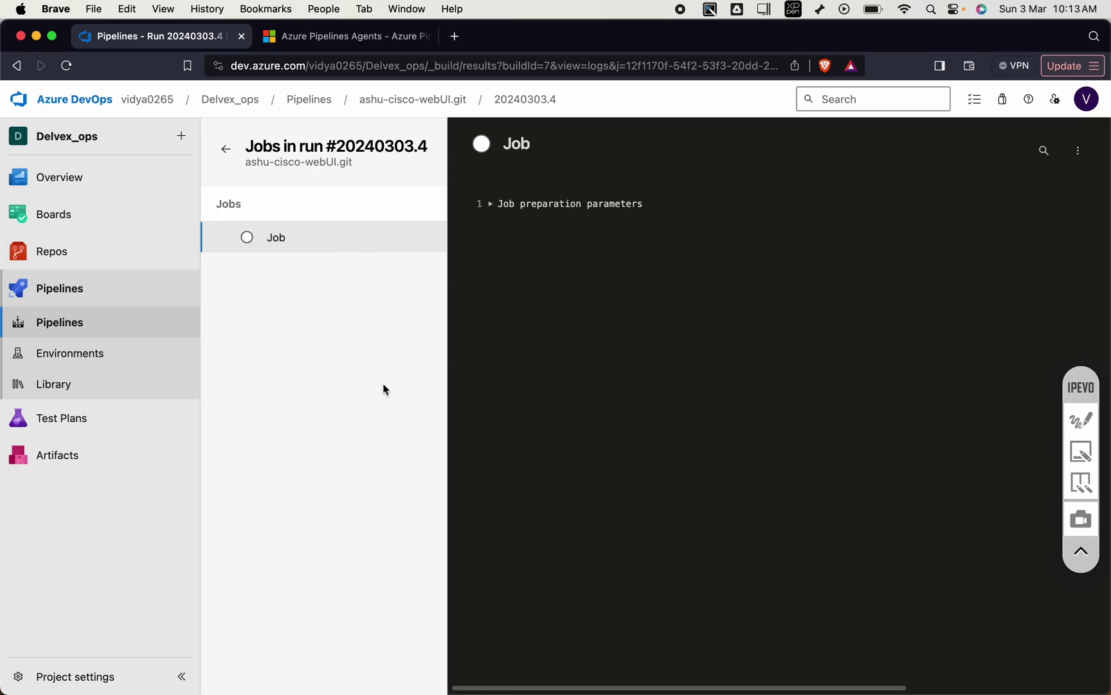
{"action": "left_click", "coordinate": [490, 206]}
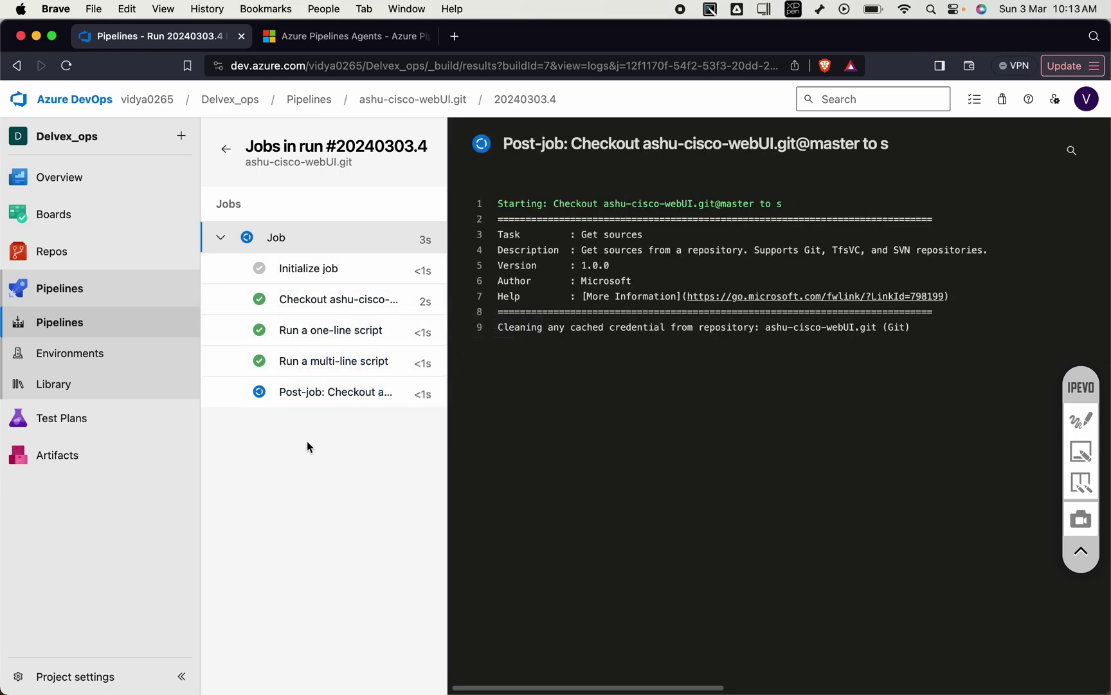
{"action": "left_click", "coordinate": [327, 330]}
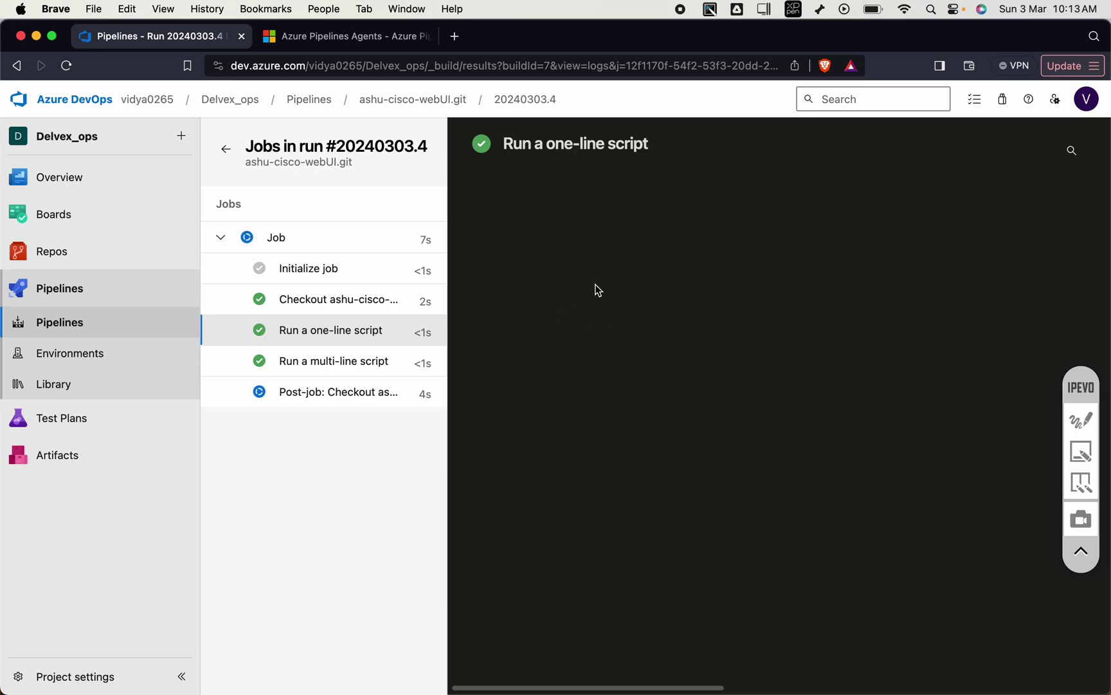
{"action": "left_click", "coordinate": [306, 373]}
{"action": "left_click", "coordinate": [310, 335]}
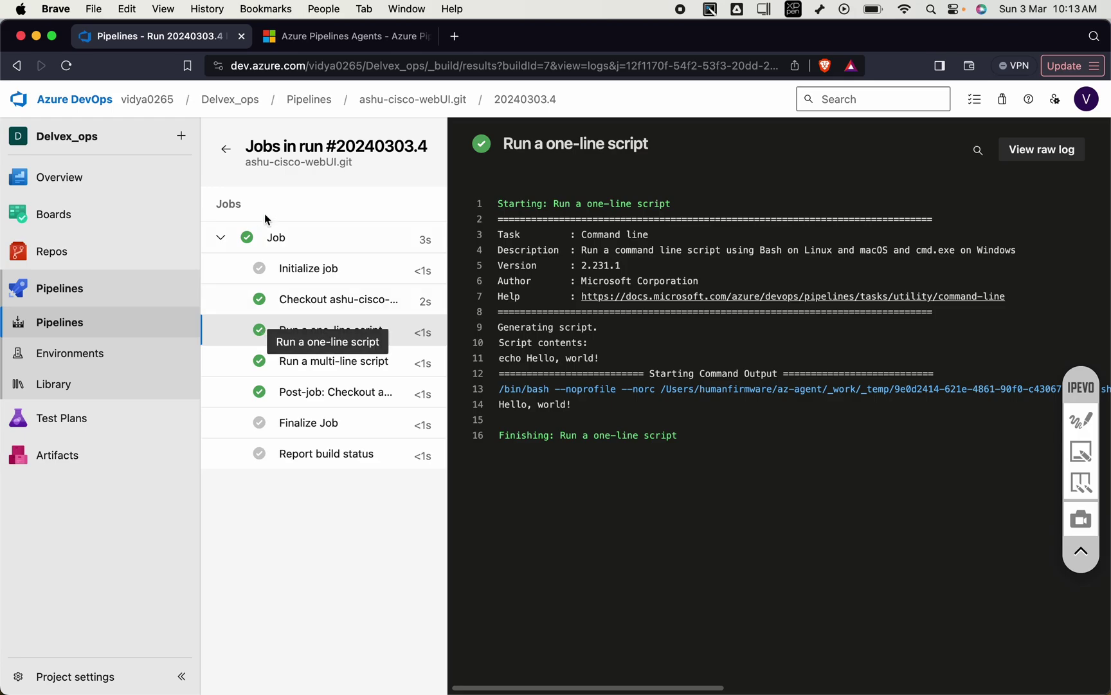
{"action": "left_click", "coordinate": [301, 404]}
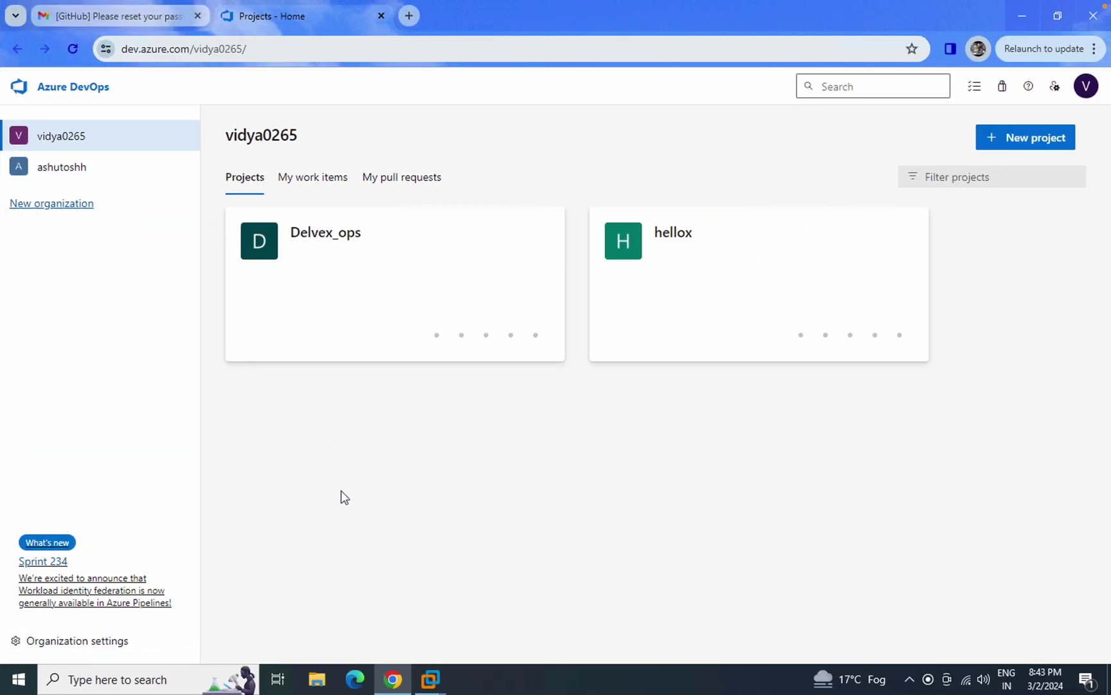
Open the list of agents in the Default agent pool from the Delvex_ops project settings.
{"action": "left_click", "coordinate": [372, 288]}
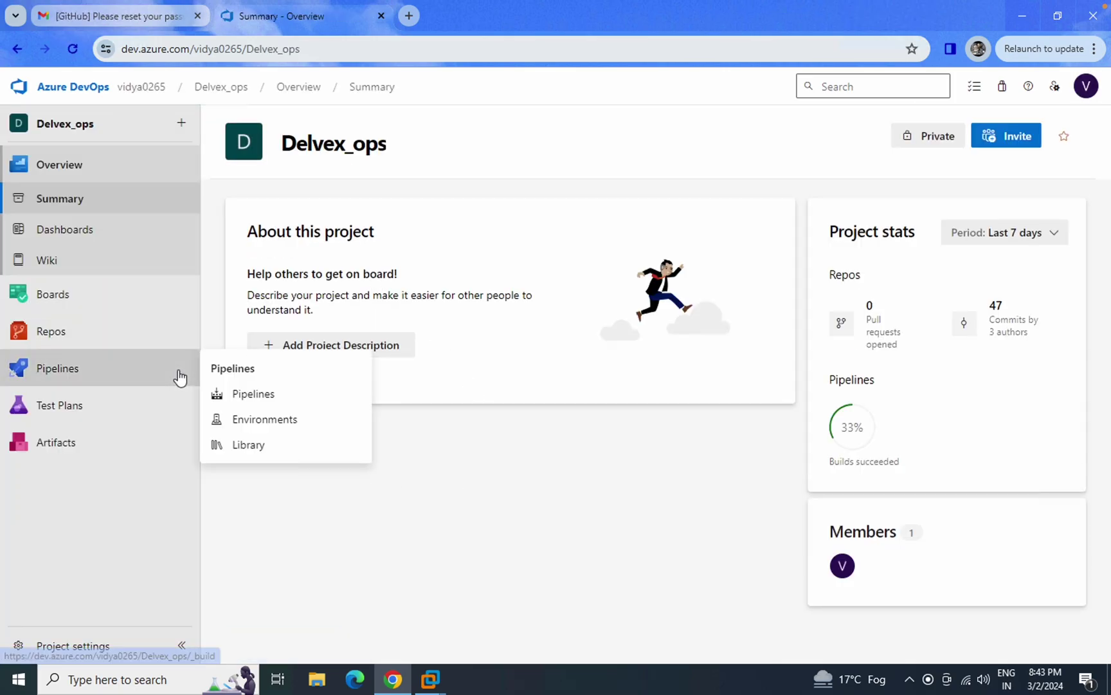
{"action": "left_click", "coordinate": [89, 644]}
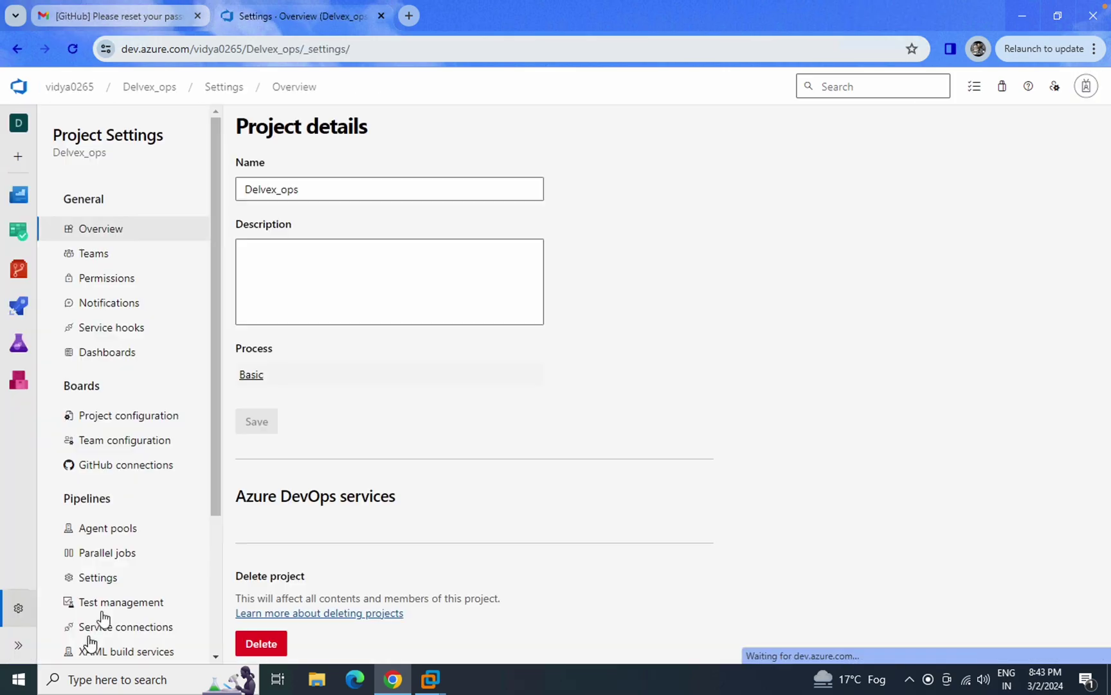
{"action": "left_click", "coordinate": [122, 529]}
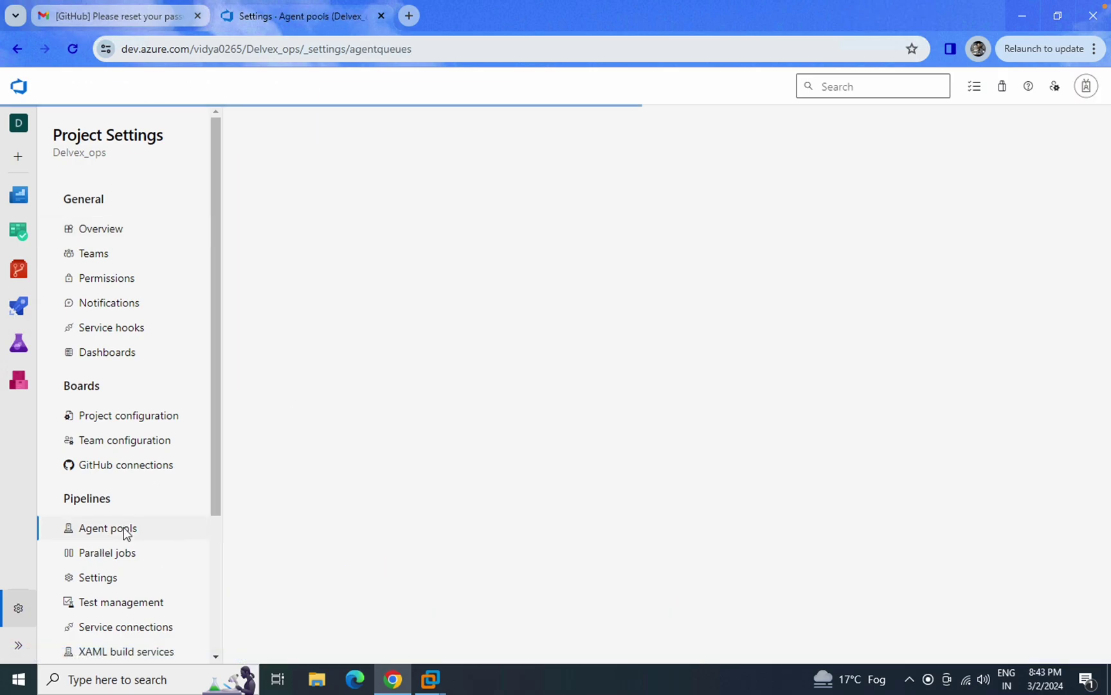
{"action": "left_click", "coordinate": [419, 273]}
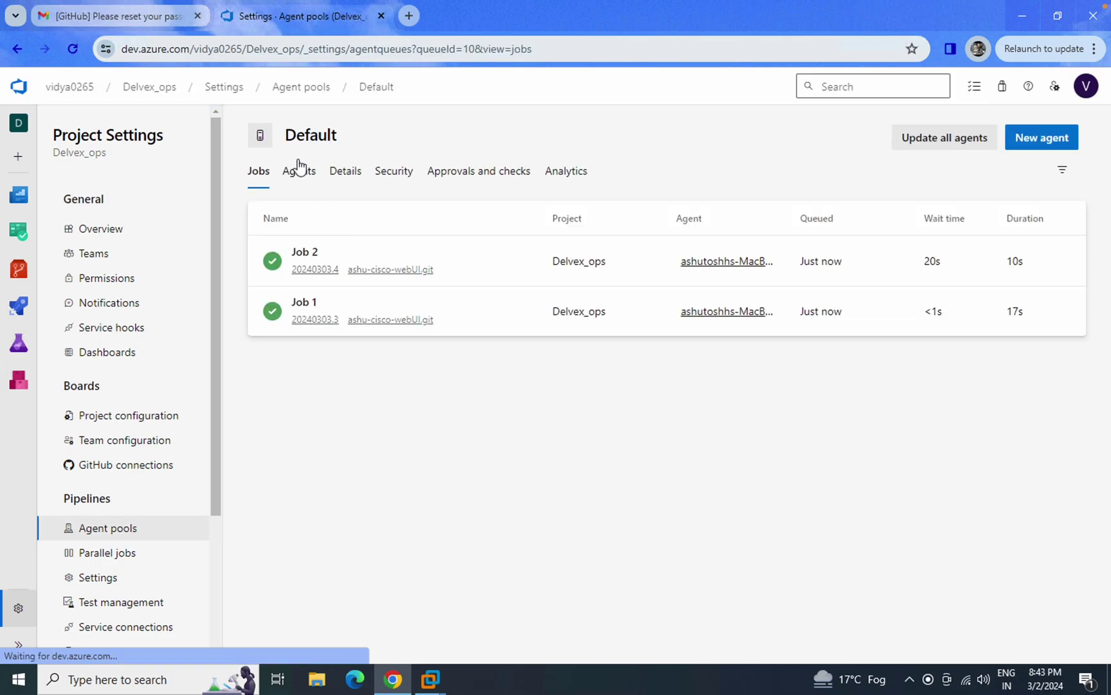
{"action": "left_click", "coordinate": [300, 172]}
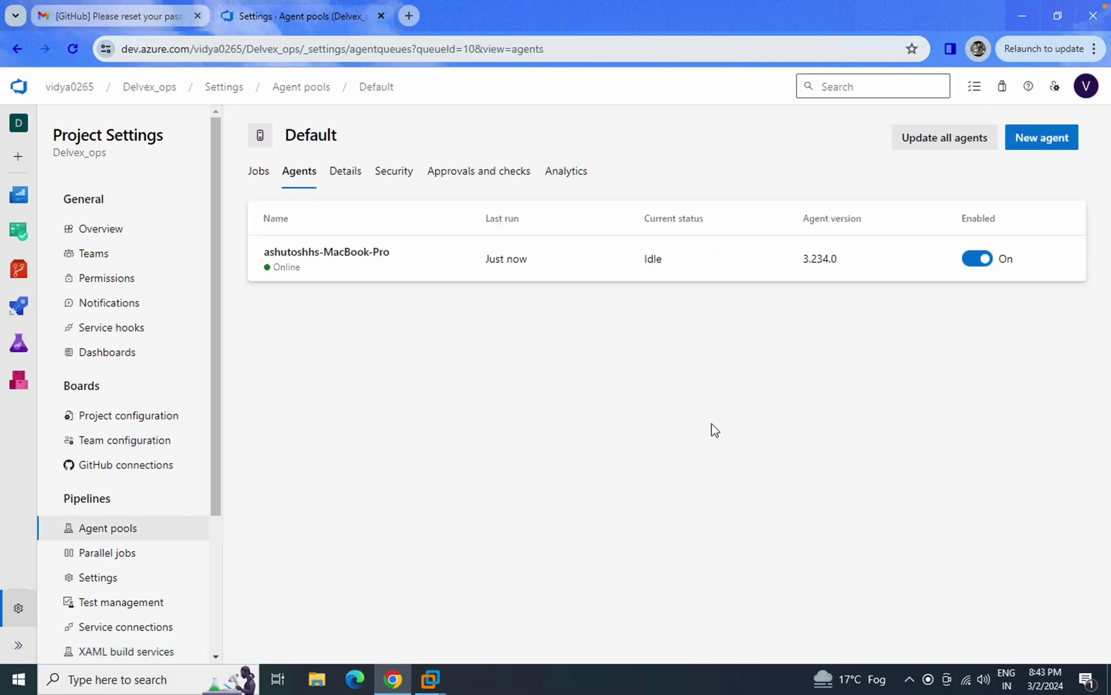
Download the Windows x64 agent package for the Default pool and check the download's progress.
{"action": "left_click", "coordinate": [1041, 137]}
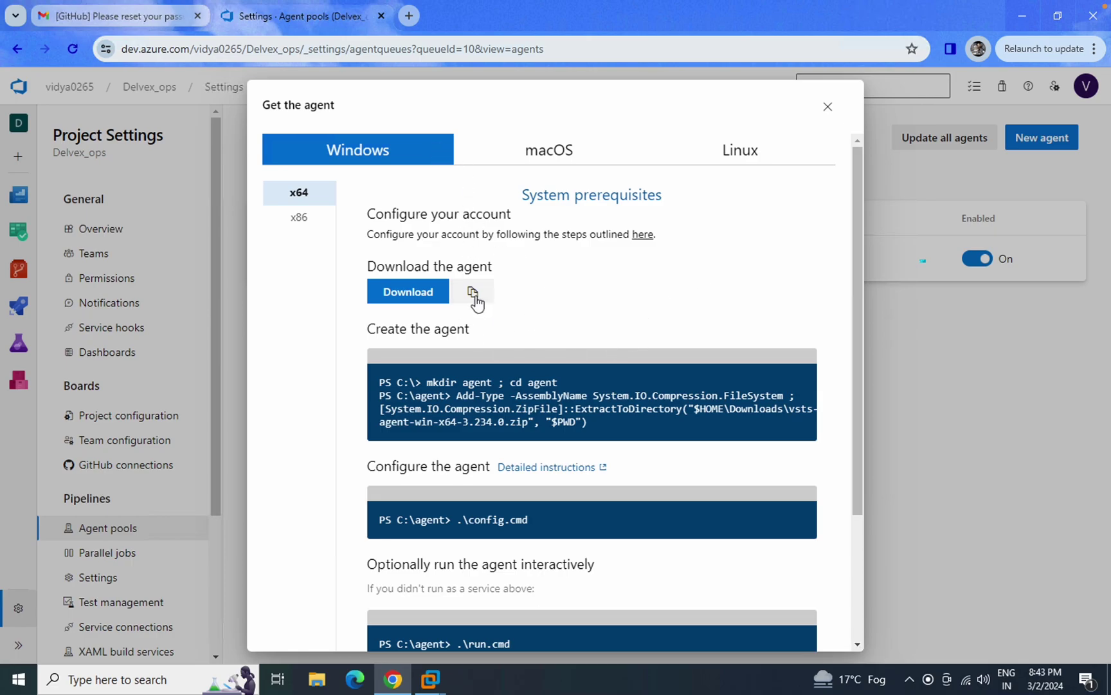
{"action": "left_click", "coordinate": [422, 293]}
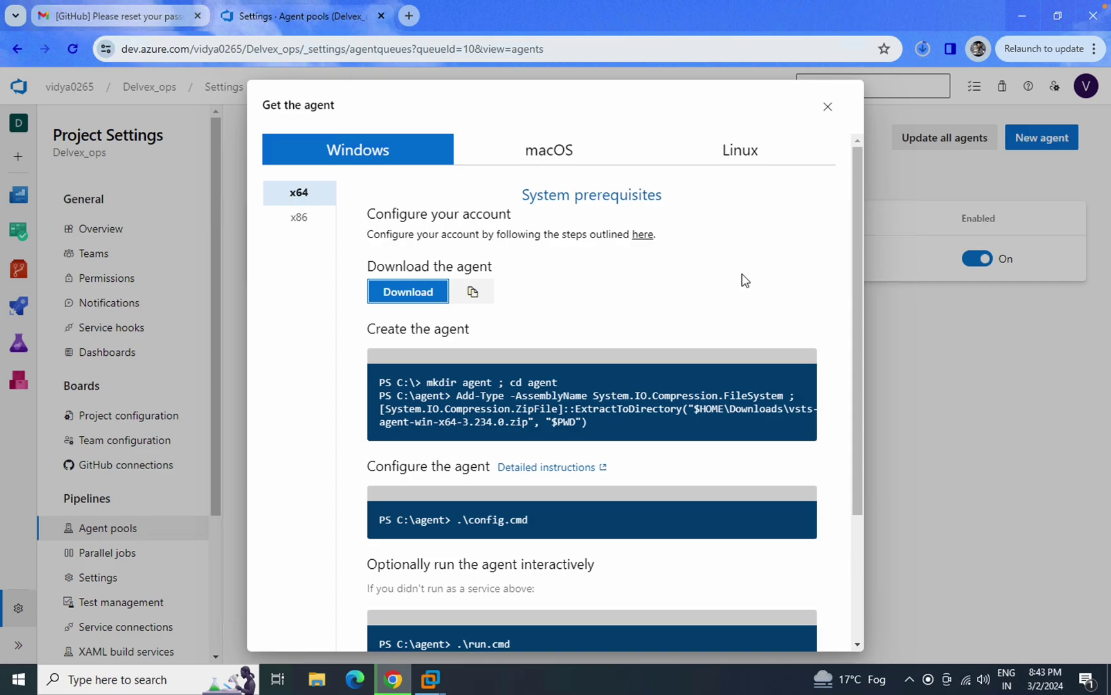
{"action": "left_click", "coordinate": [926, 48]}
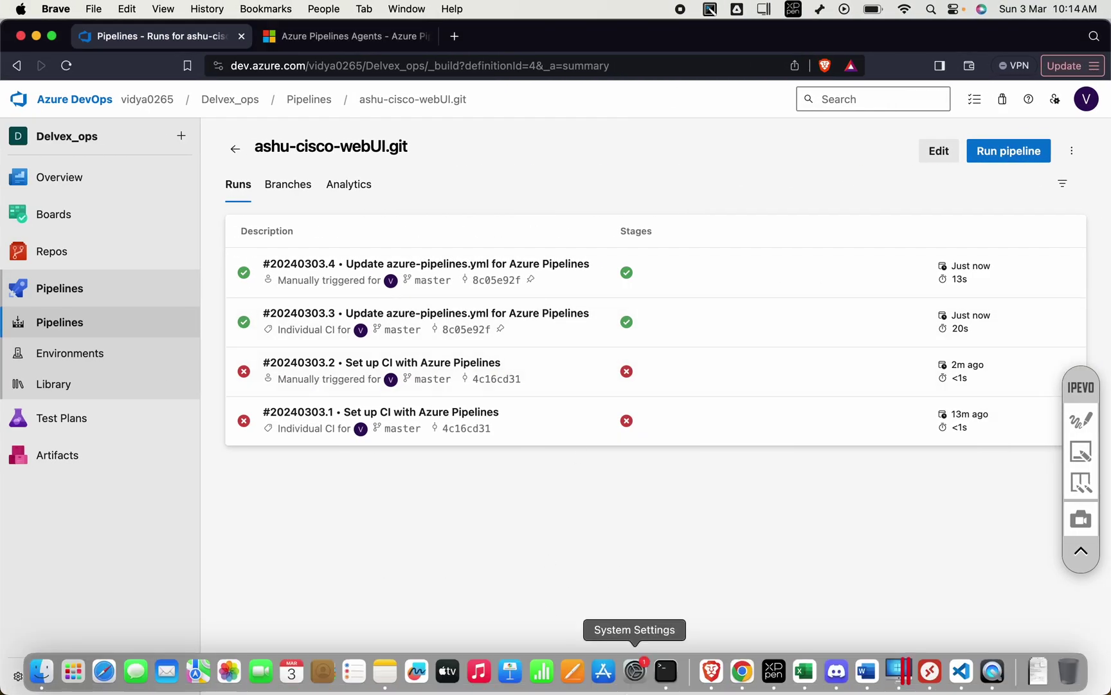
Switch to the Terminal's SSH session on the Linux machine, and create and enter a directory named agent.
{"action": "left_click", "coordinate": [666, 671]}
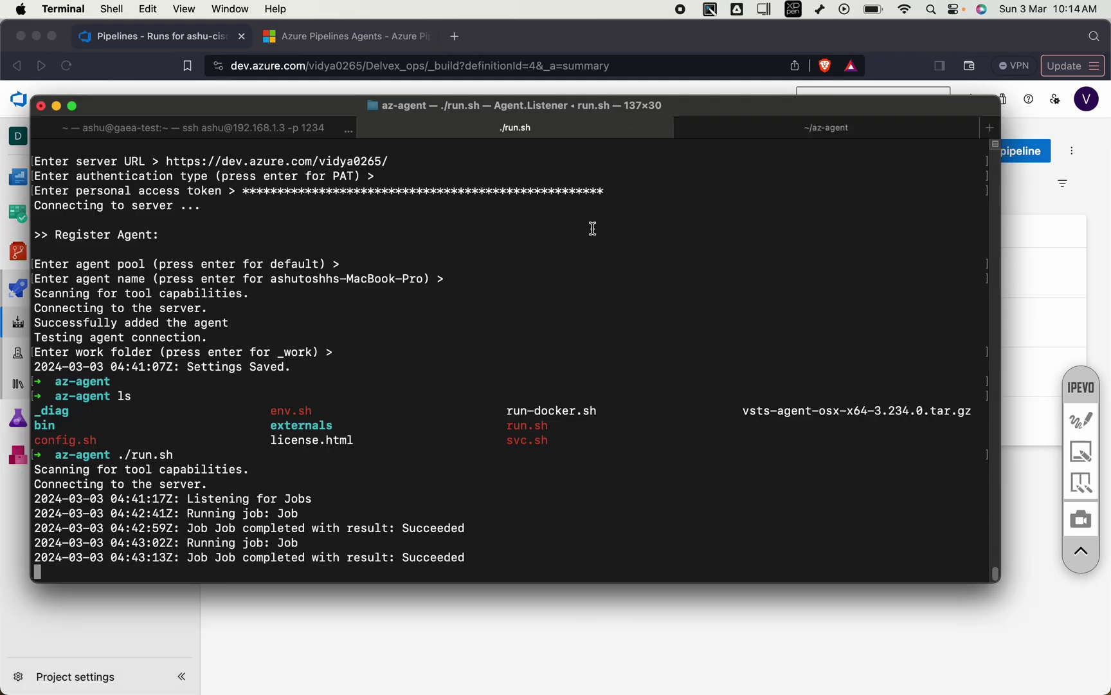
{"action": "left_click", "coordinate": [252, 129]}
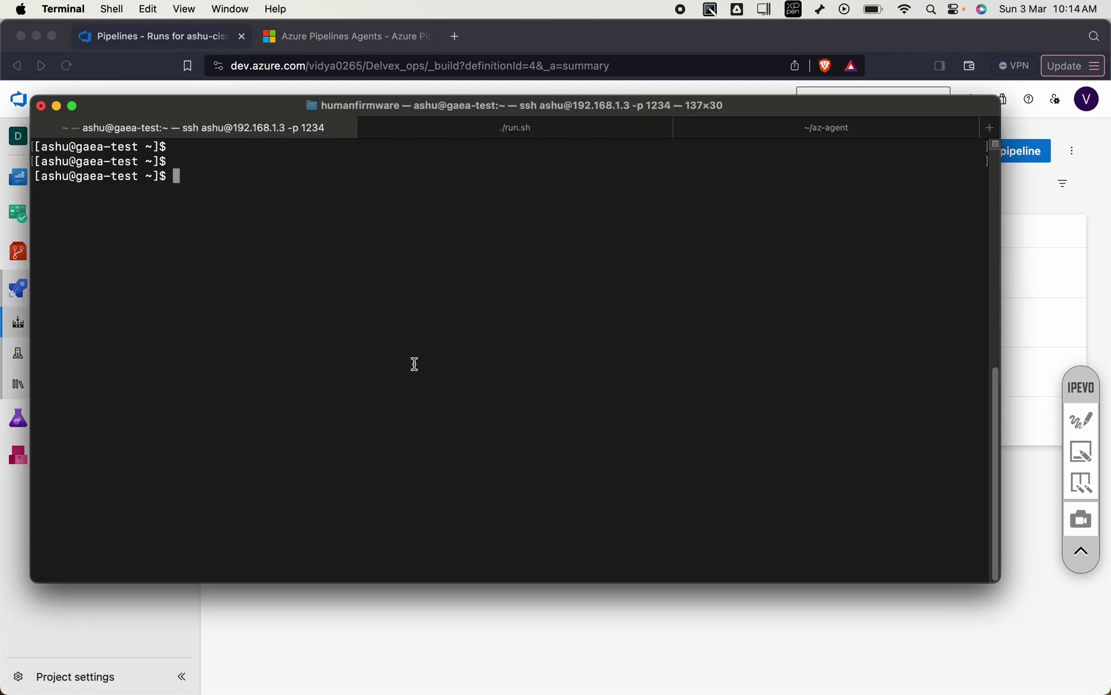
{"action": "type", "text": "mkdir"}
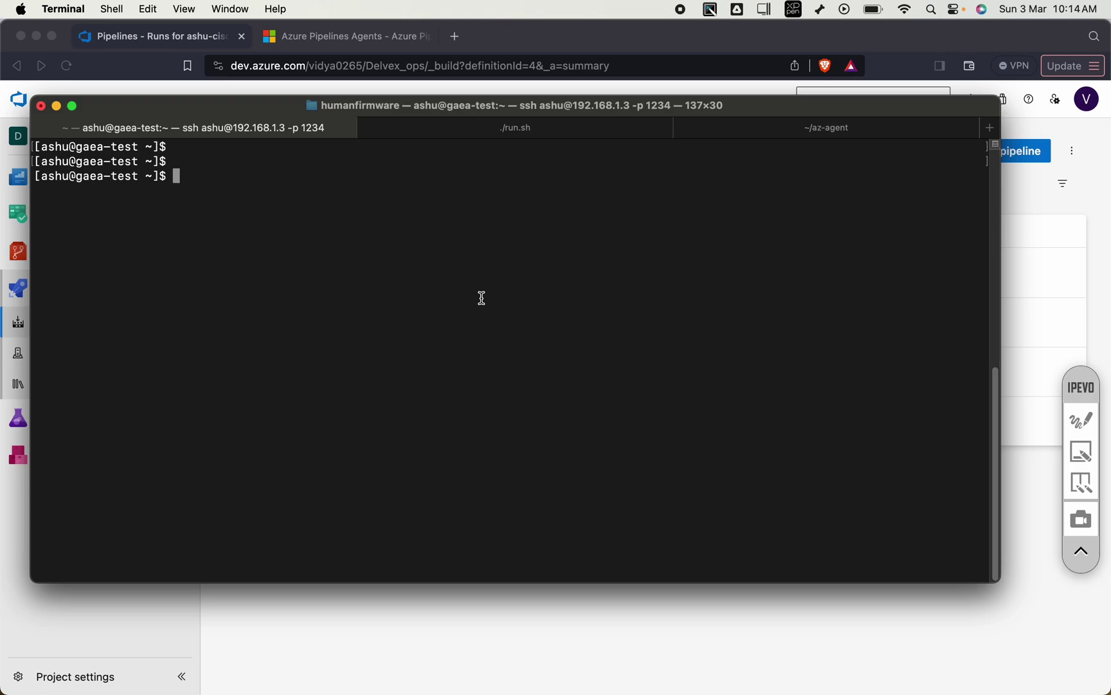
{"action": "type", "text": "mkdir  agent"}
{"action": "key", "text": "Return"}
{"action": "type", "text": "cd agent/"}
{"action": "key", "text": "Tab"}
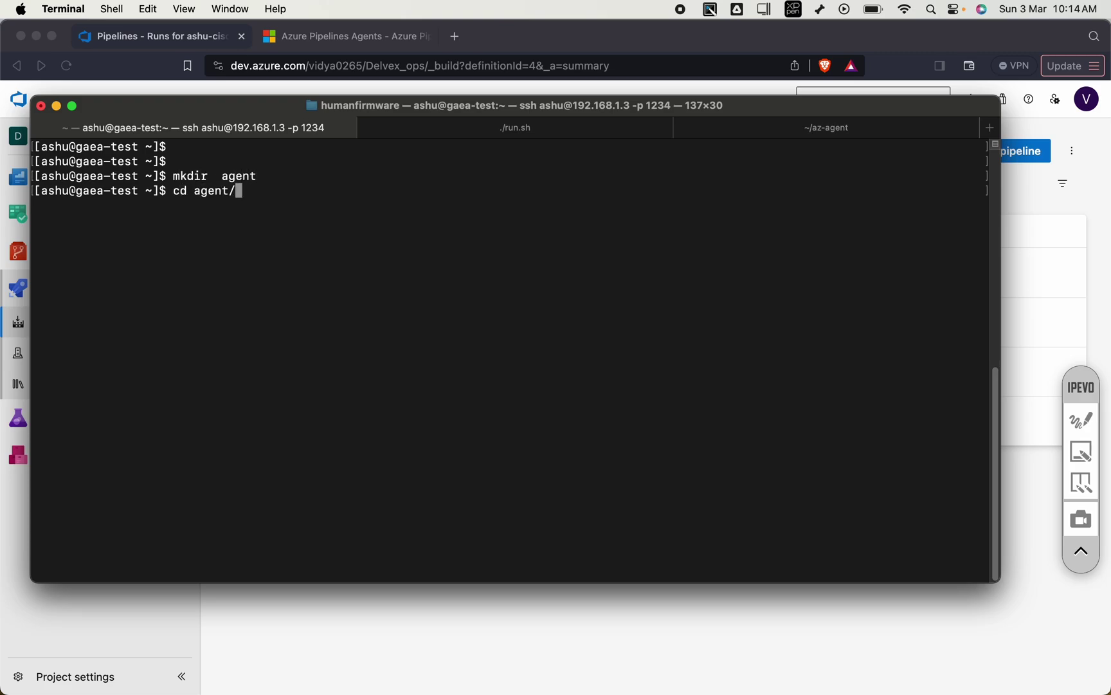
{"action": "key", "text": "Return"}
Start a wget command and copy the Linux x64 agent's download URL from the Default pool's new-agent instructions in the Delvex_ops project settings.
{"action": "type", "text": "wget"}
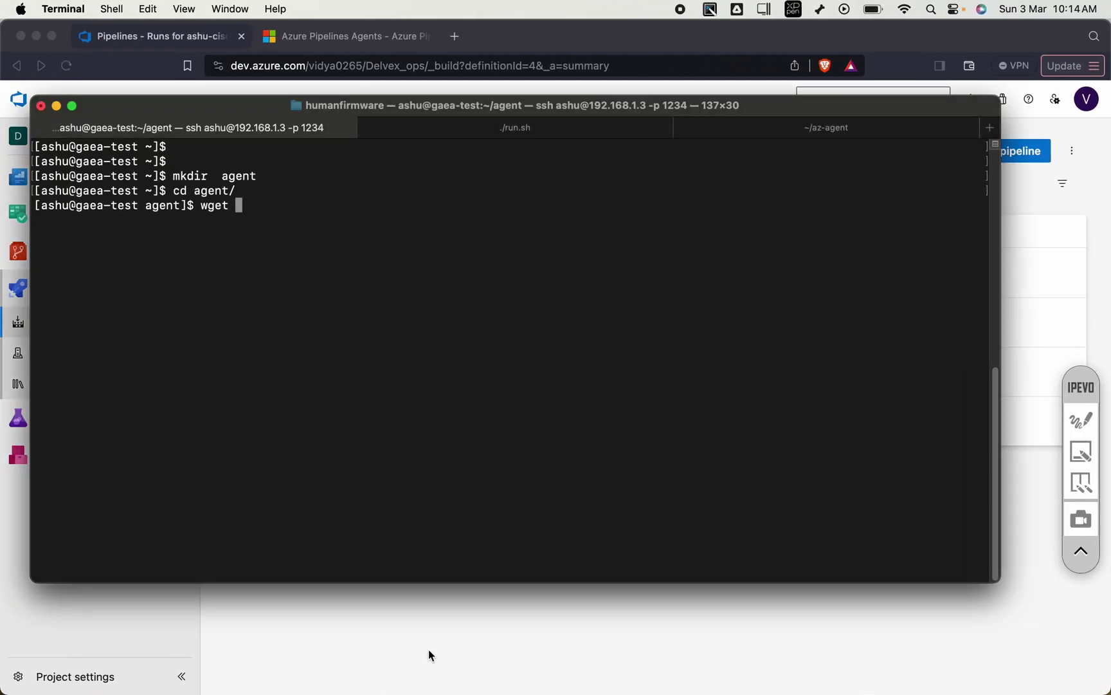
{"action": "left_click", "coordinate": [429, 655]}
{"action": "left_click", "coordinate": [122, 674]}
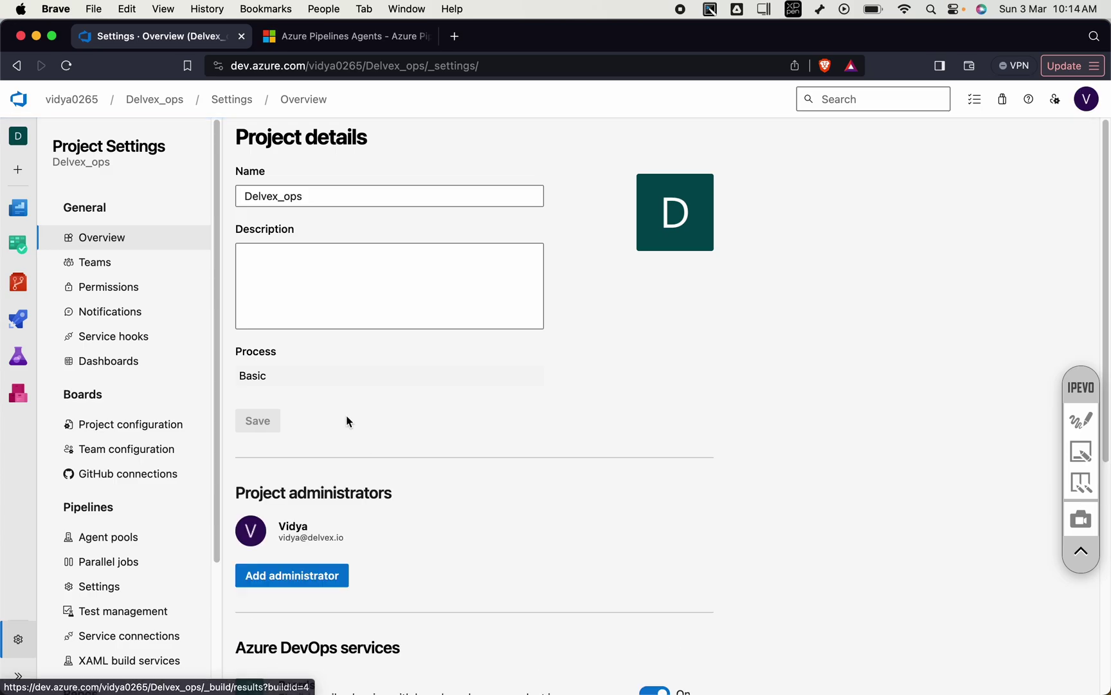
{"action": "left_click", "coordinate": [103, 539]}
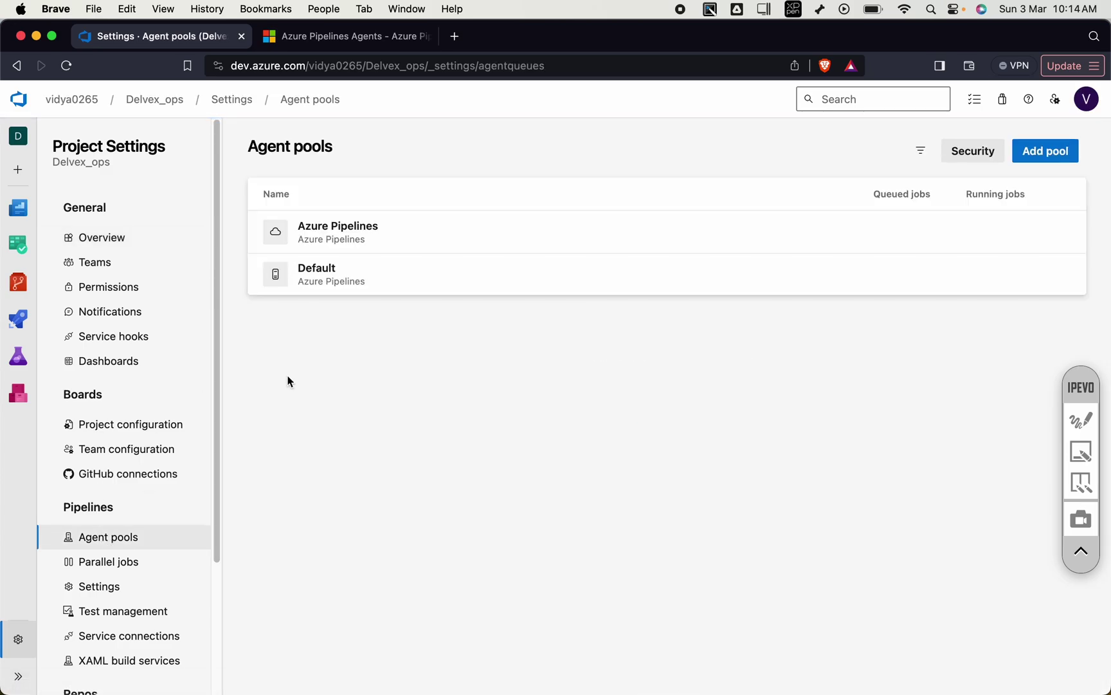
{"action": "left_click", "coordinate": [435, 281]}
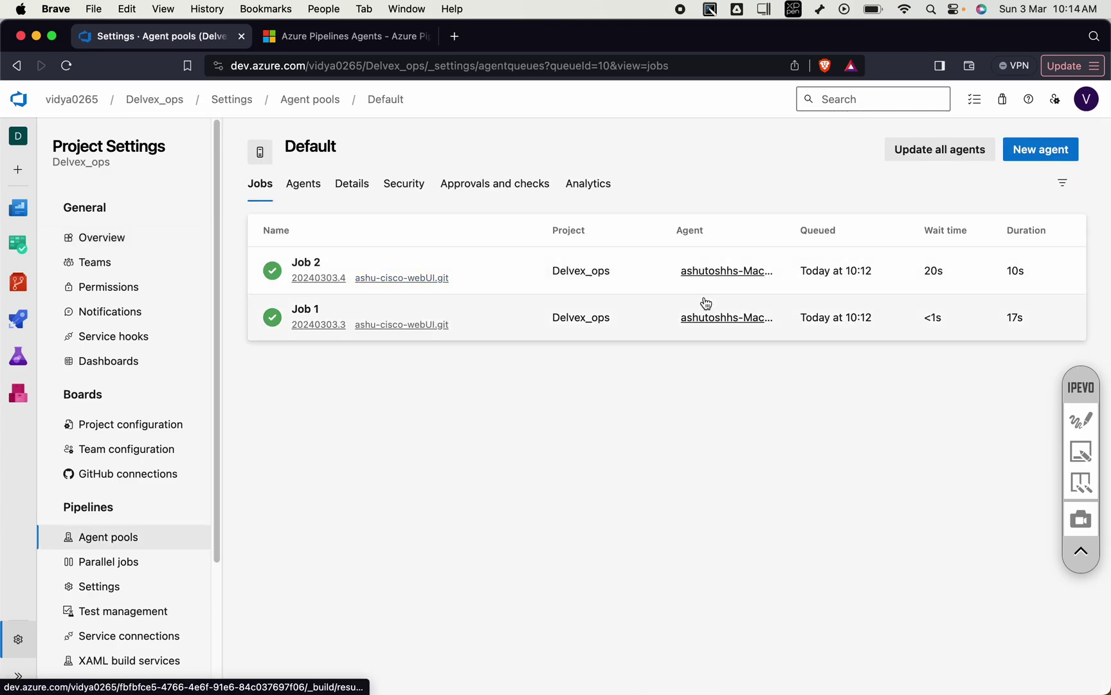
{"action": "left_click", "coordinate": [308, 191]}
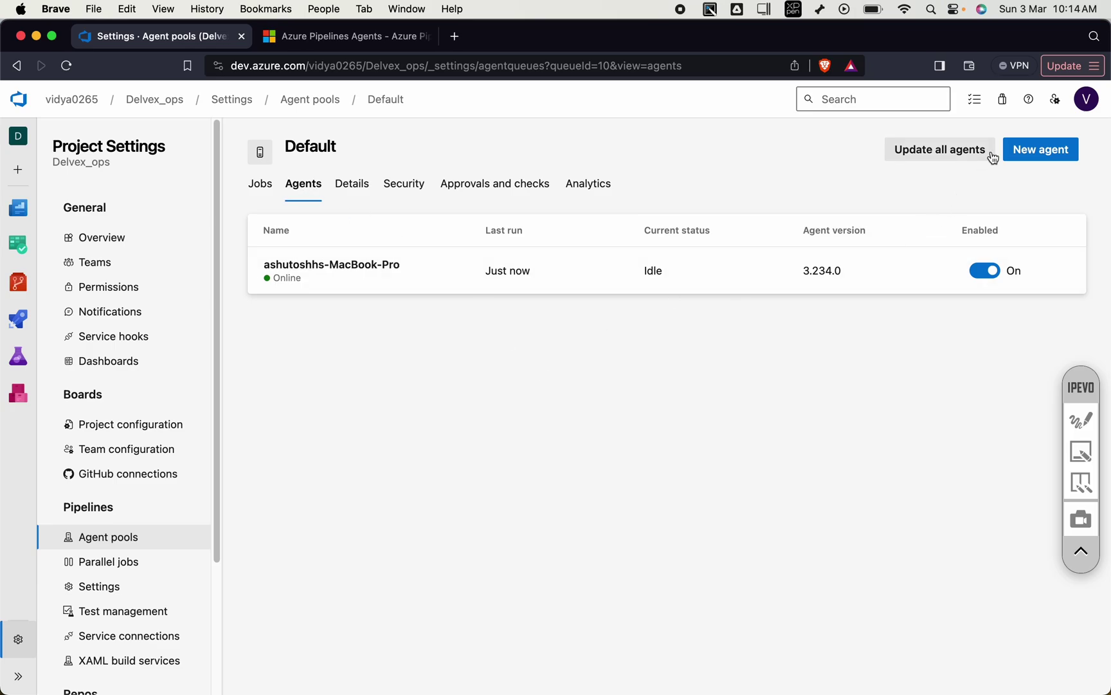
{"action": "left_click", "coordinate": [1019, 152]}
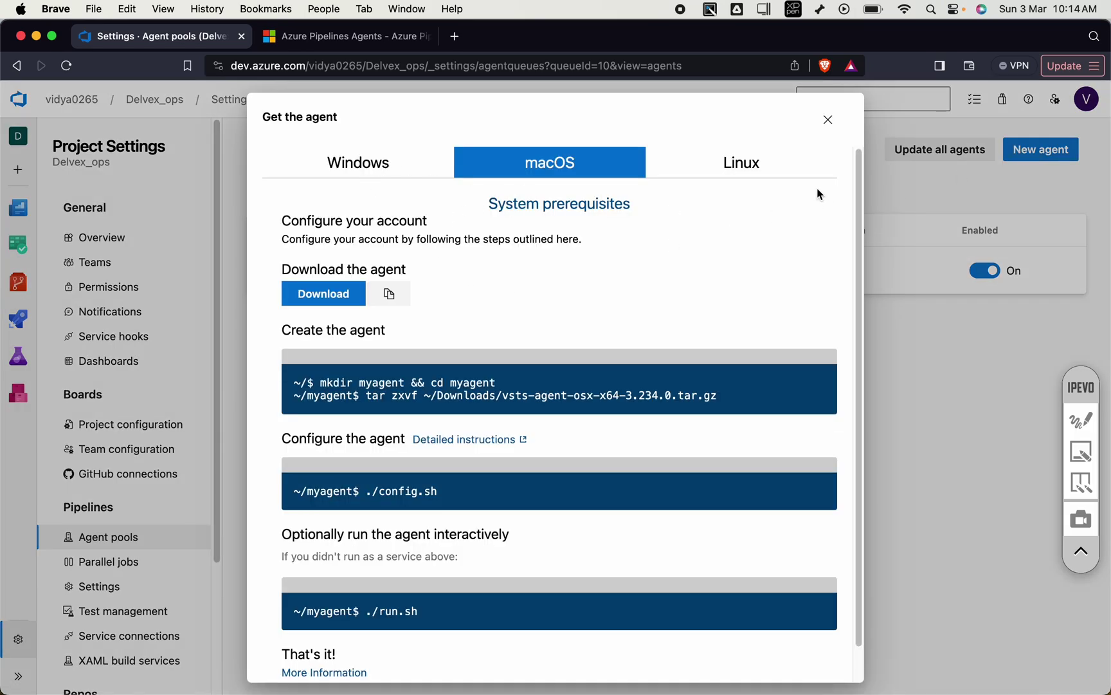
{"action": "left_click", "coordinate": [770, 176]}
{"action": "left_click", "coordinate": [474, 296]}
Back in the Terminal, download the Linux agent archive with wget using the copied URL.
{"action": "key", "text": "super+Tab"}
{"action": "type", "text": "w"}
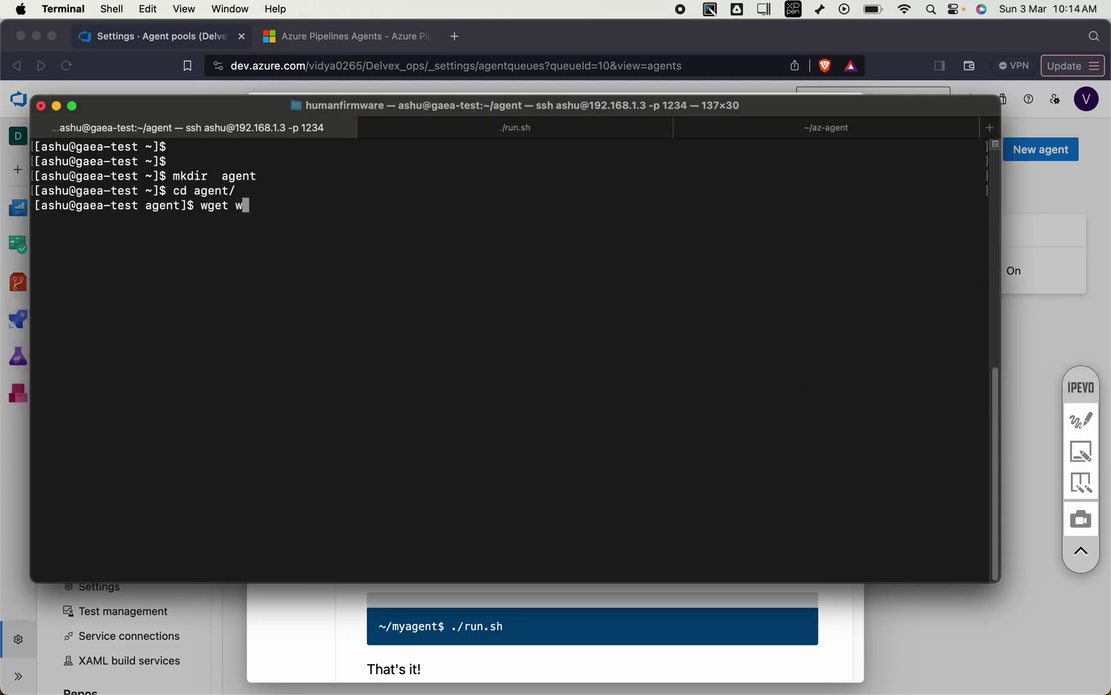
{"action": "key", "text": "BackSpace"}
{"action": "key", "text": "super+v"}
{"action": "key", "text": "Return"}
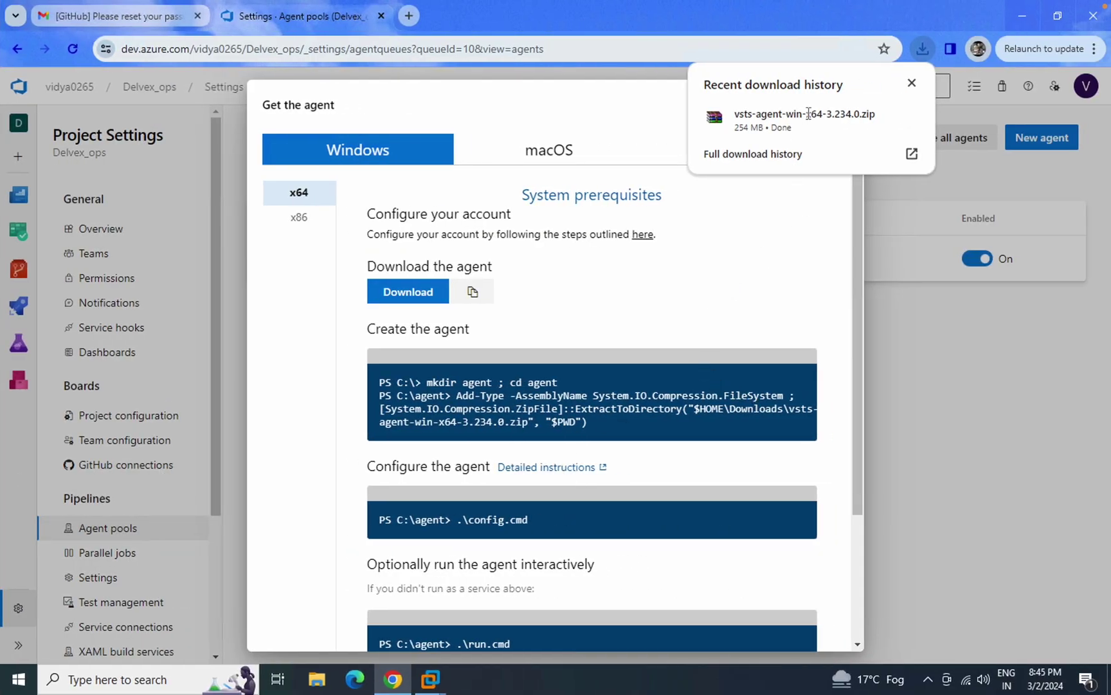
On the Windows machine, extract all contents of vsts-agent-win-x64-3.234.0.zip with WinRAR to Downloads\vsts-agent-win-x64-3.234.0.
{"action": "mouse_move", "coordinate": [908, 117]}
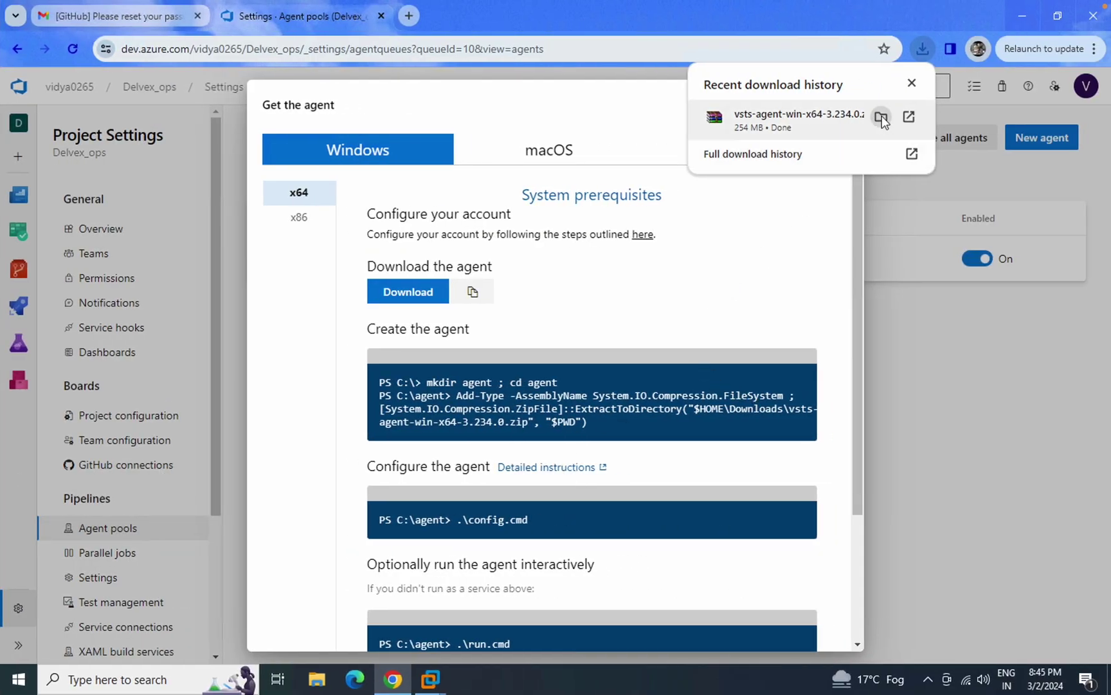
{"action": "left_click", "coordinate": [881, 117]}
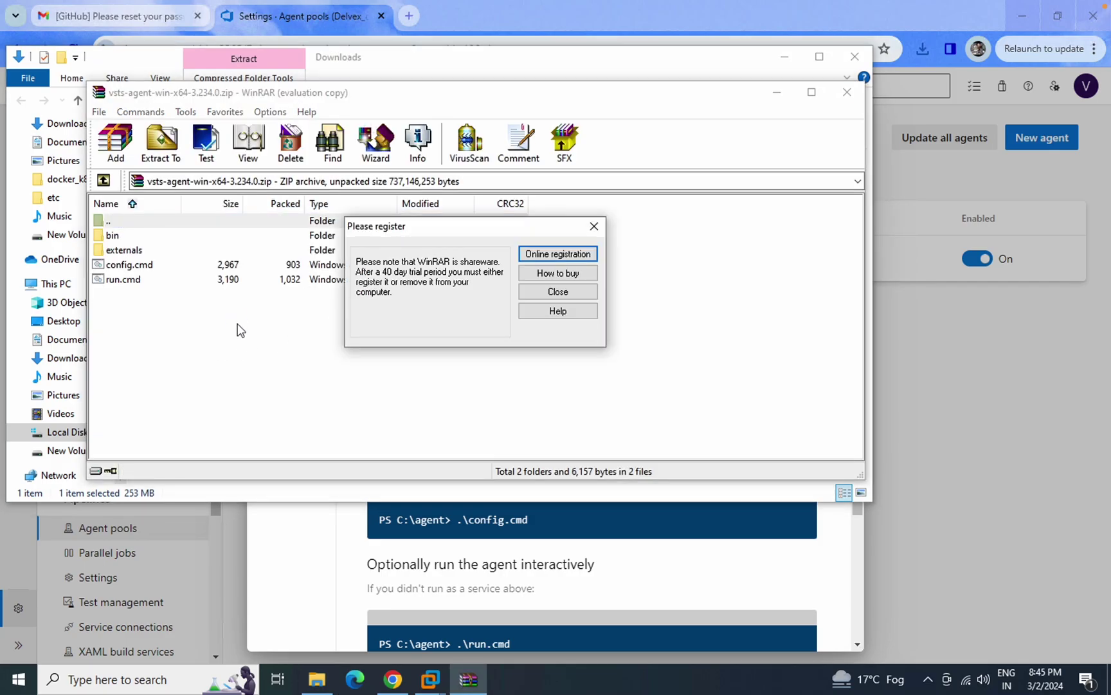
{"action": "left_click", "coordinate": [596, 227]}
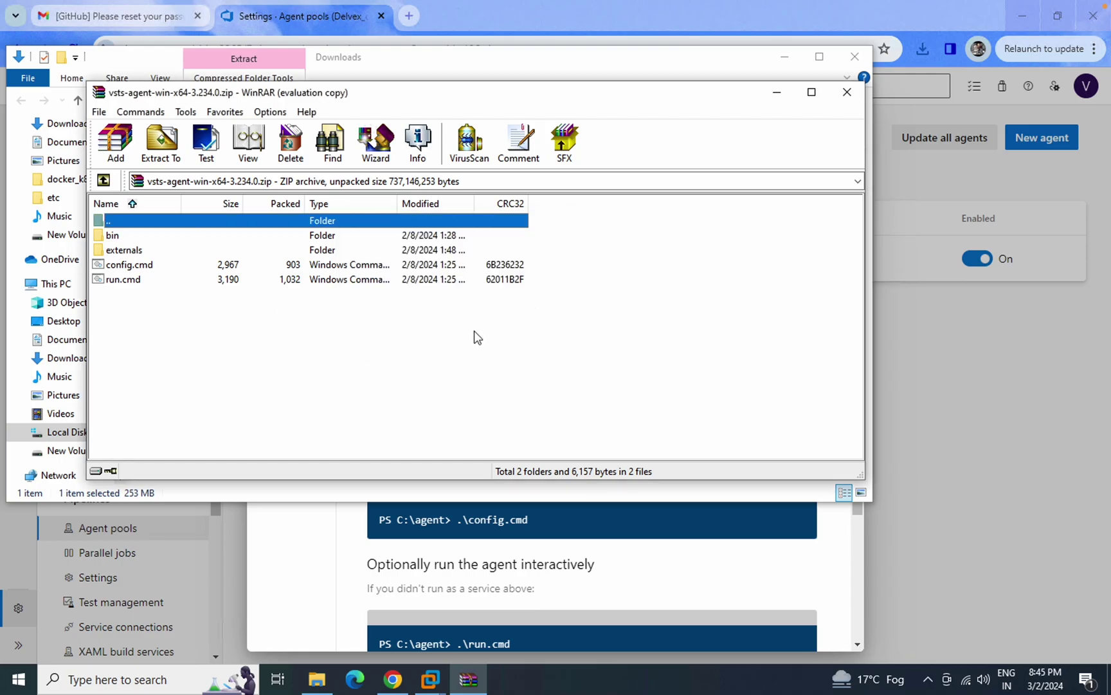
{"action": "key", "text": "ctrl+a"}
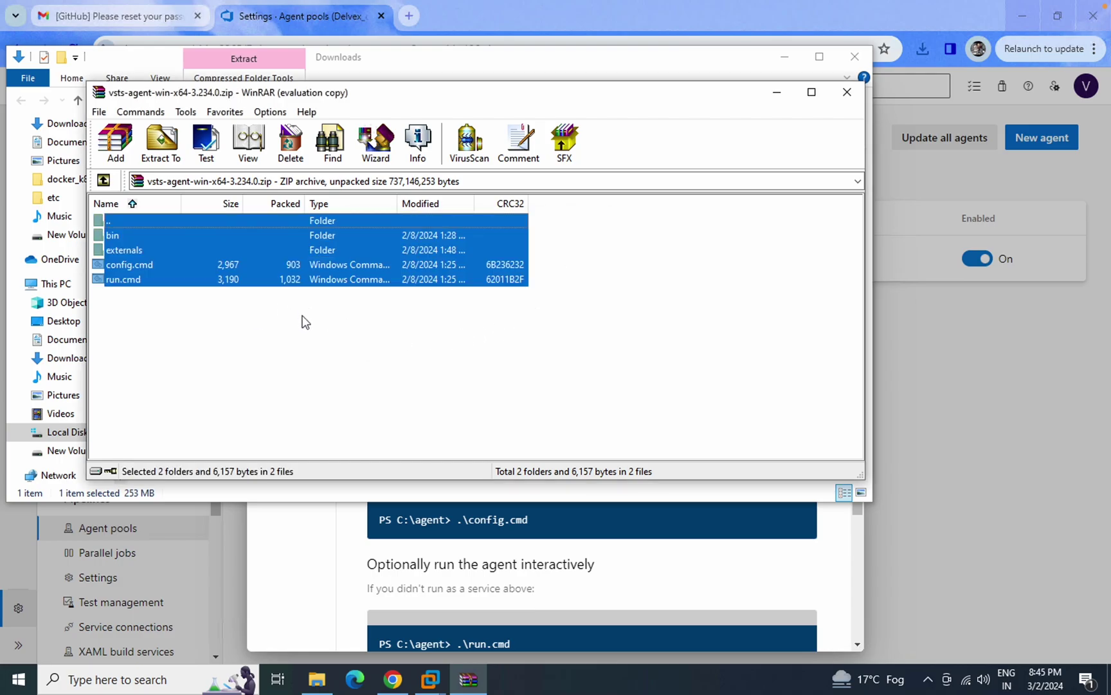
{"action": "left_click", "coordinate": [164, 141]}
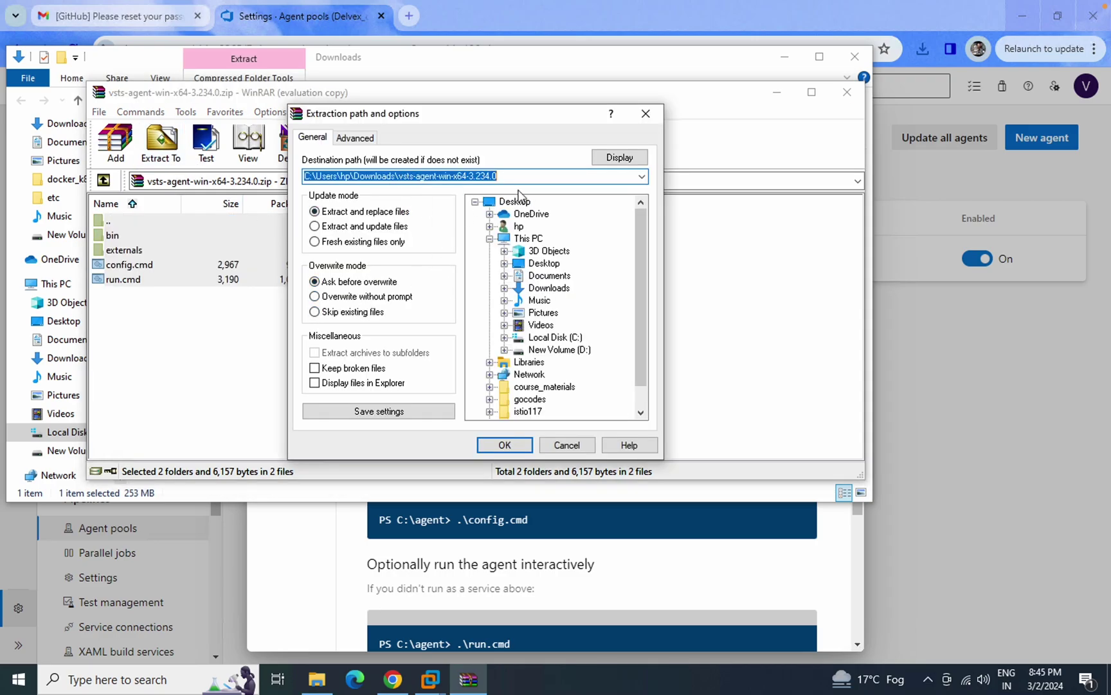
{"action": "left_click", "coordinate": [505, 445]}
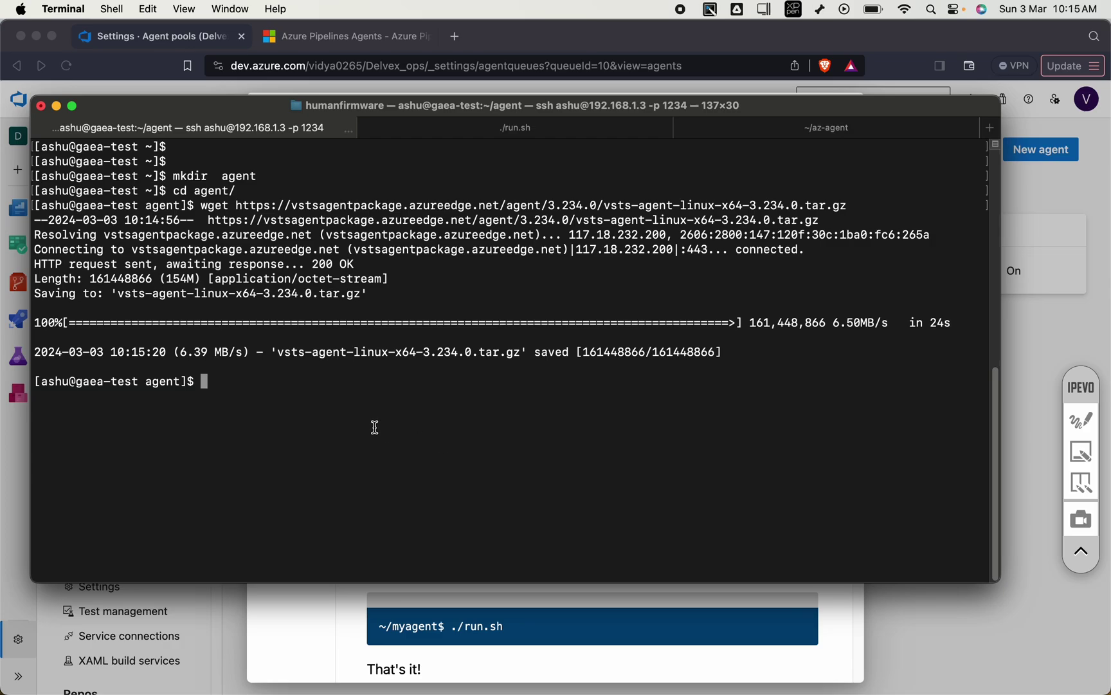
In the Linux session, unpack vsts-agent-linux-x64-3.234.0.tar.gz with tar xvzf and list the agent directory's contents.
{"action": "type", "text": "l"}
{"action": "type", "text": "tar xvzf v"}
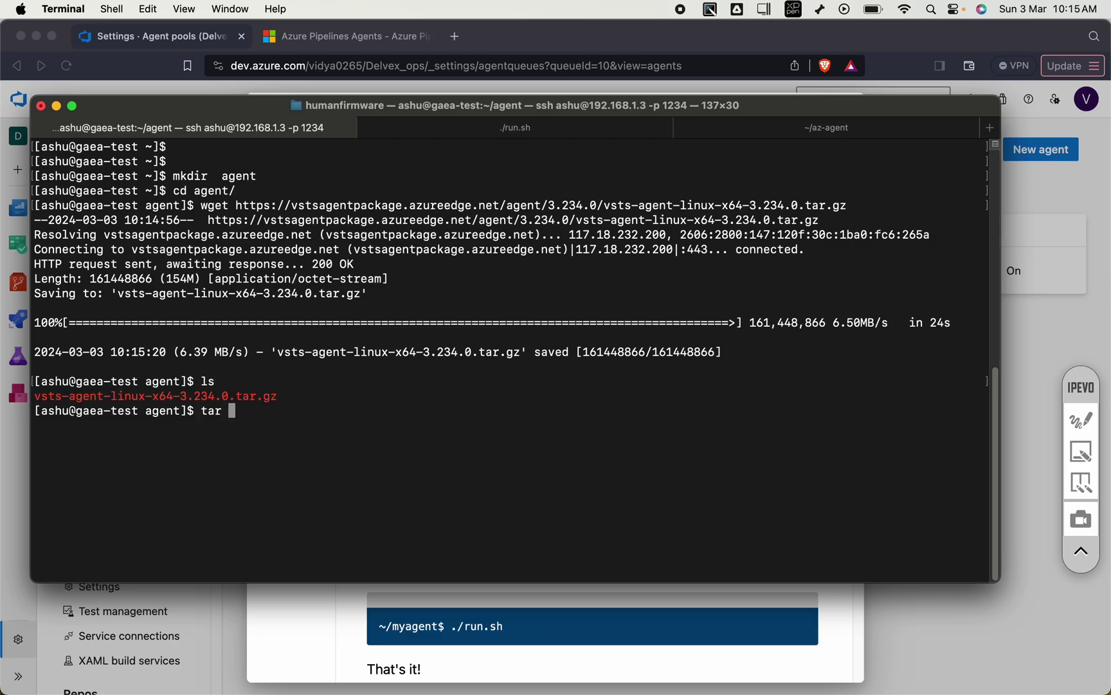
{"action": "key", "text": "Tab"}
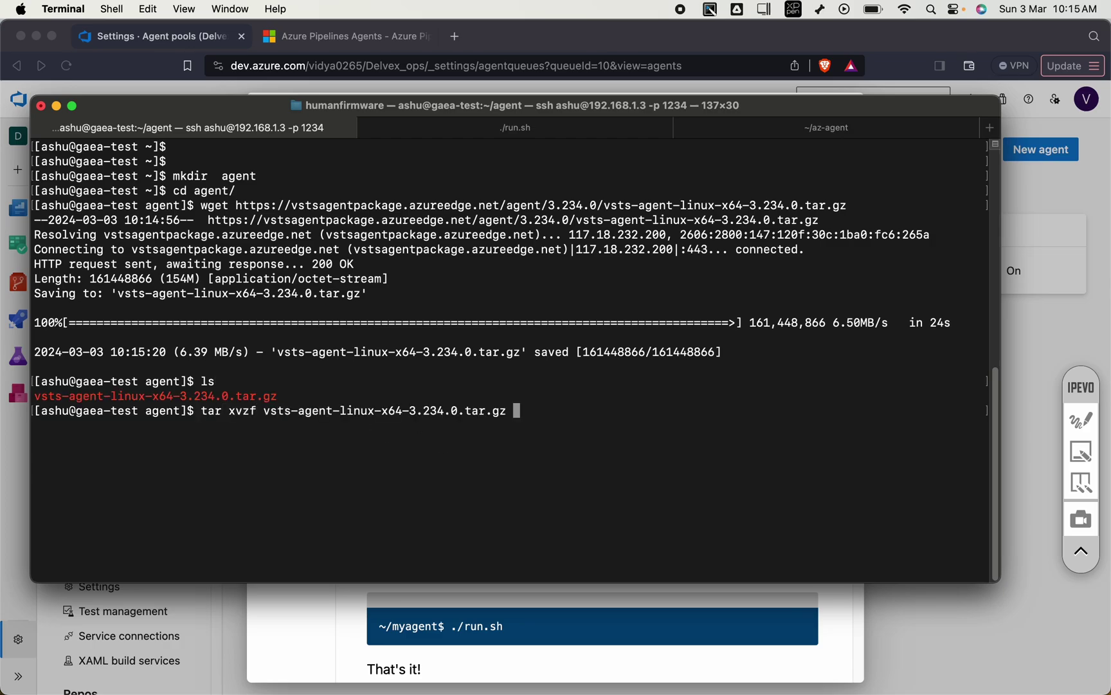
{"action": "key", "text": "Return"}
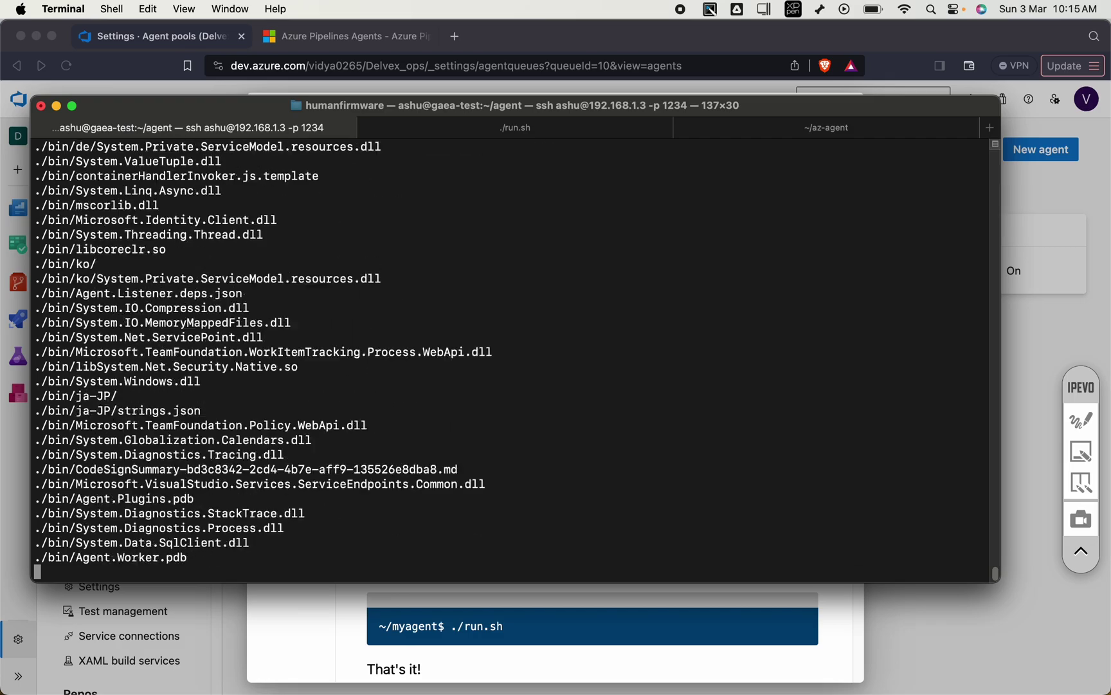
{"action": "type", "text": "ls"}
{"action": "key", "text": "Return"}
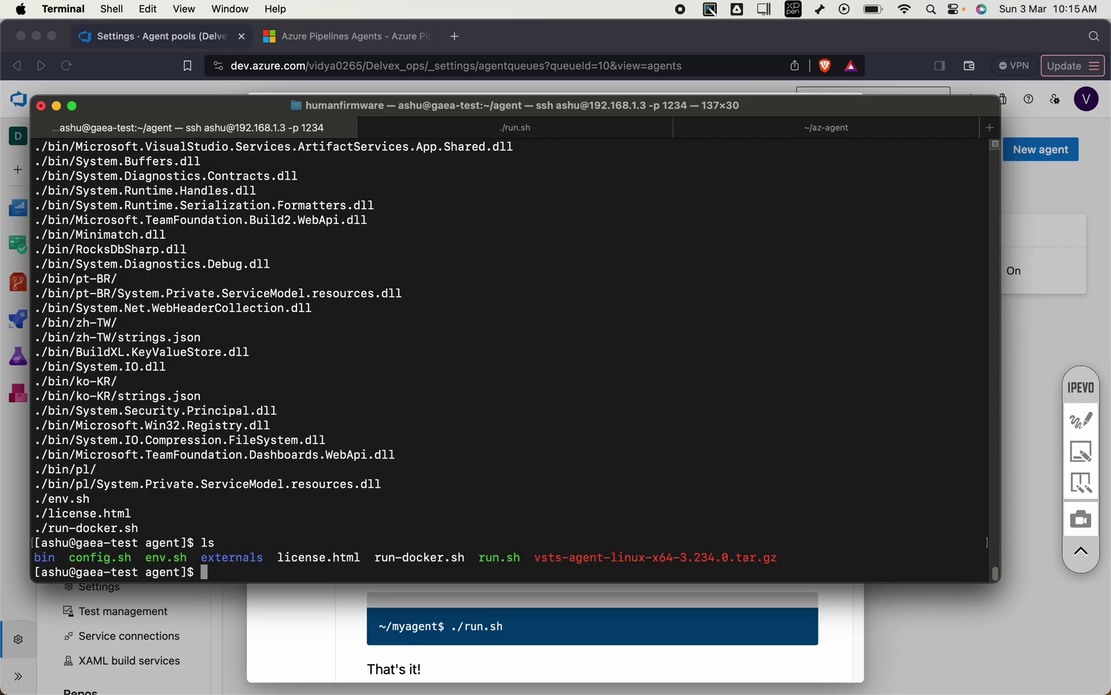
Run ./config.sh and accept the Team Explorer Everywhere license agreement with y.
{"action": "type", "text": "./config.sh"}
{"action": "key", "text": "Return"}
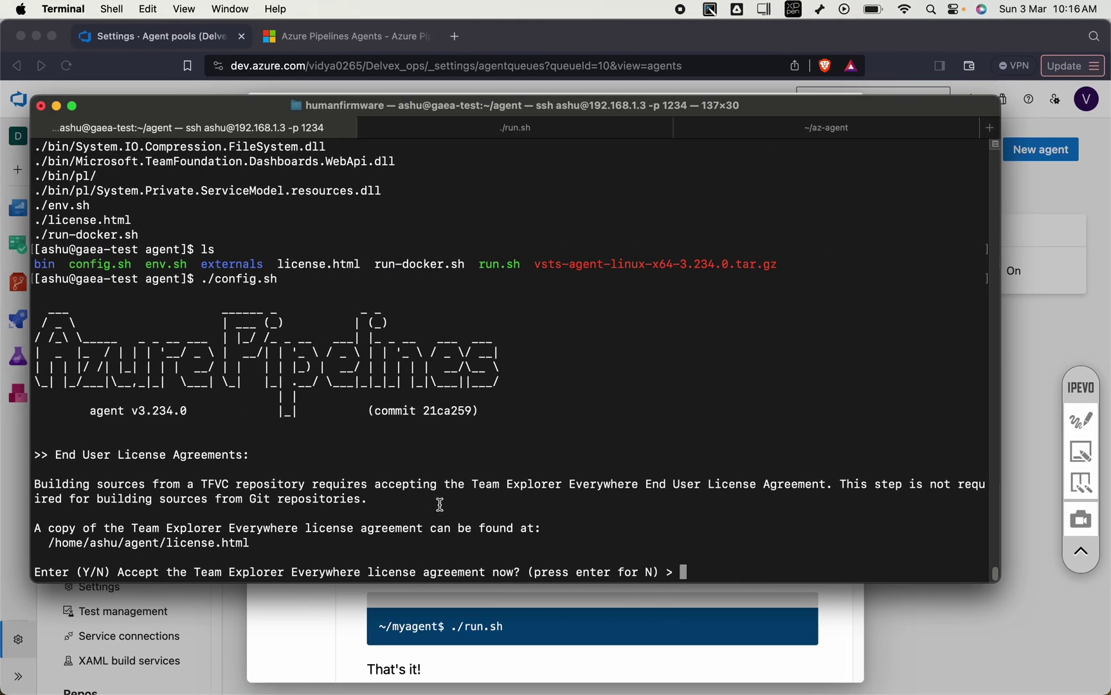
{"action": "type", "text": "y"}
{"action": "key", "text": "Return"}
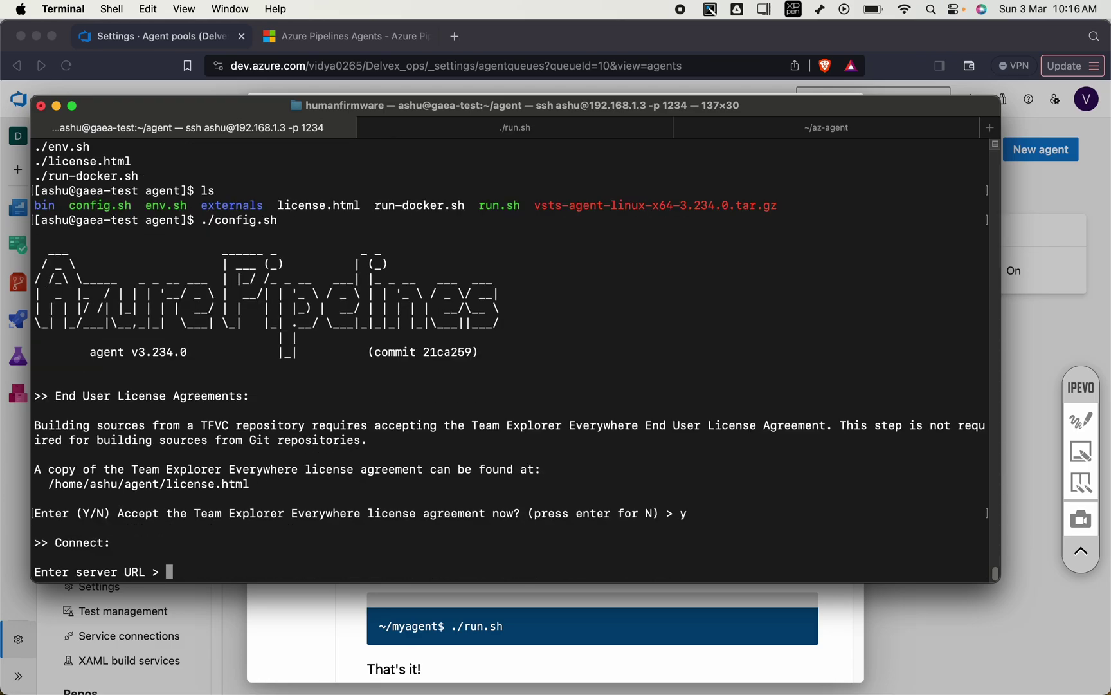
In the Brave browser, close the agent download instructions, open the organization's Projects home page and copy its URL.
{"action": "left_click", "coordinate": [348, 64]}
{"action": "left_click", "coordinate": [363, 71]}
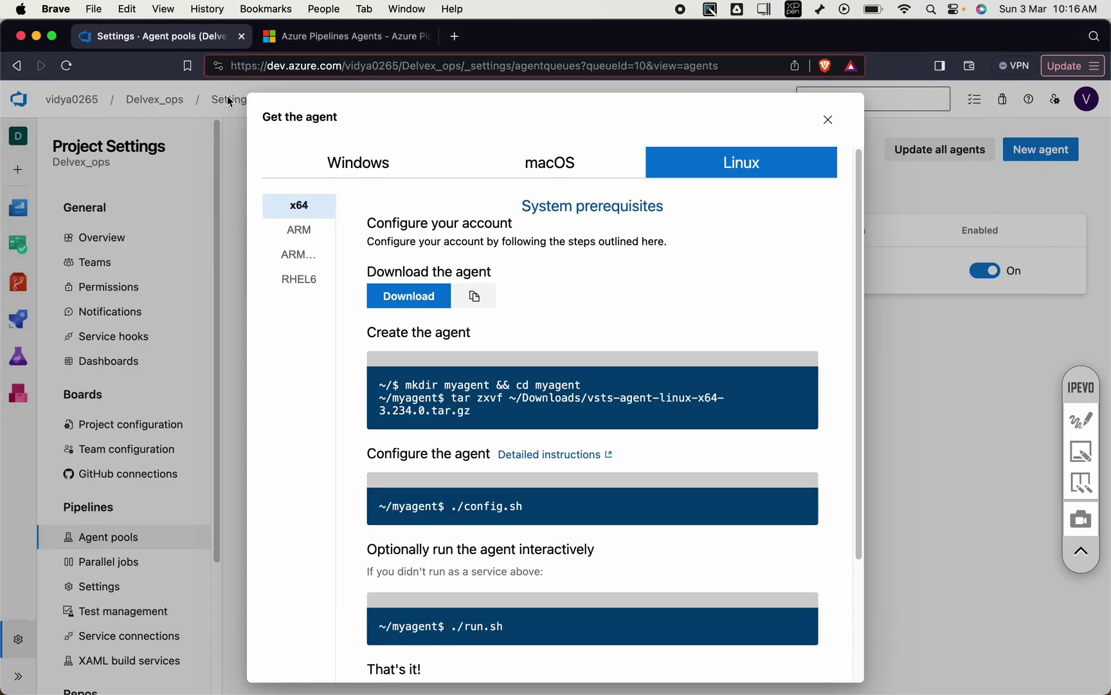
{"action": "left_click", "coordinate": [828, 119]}
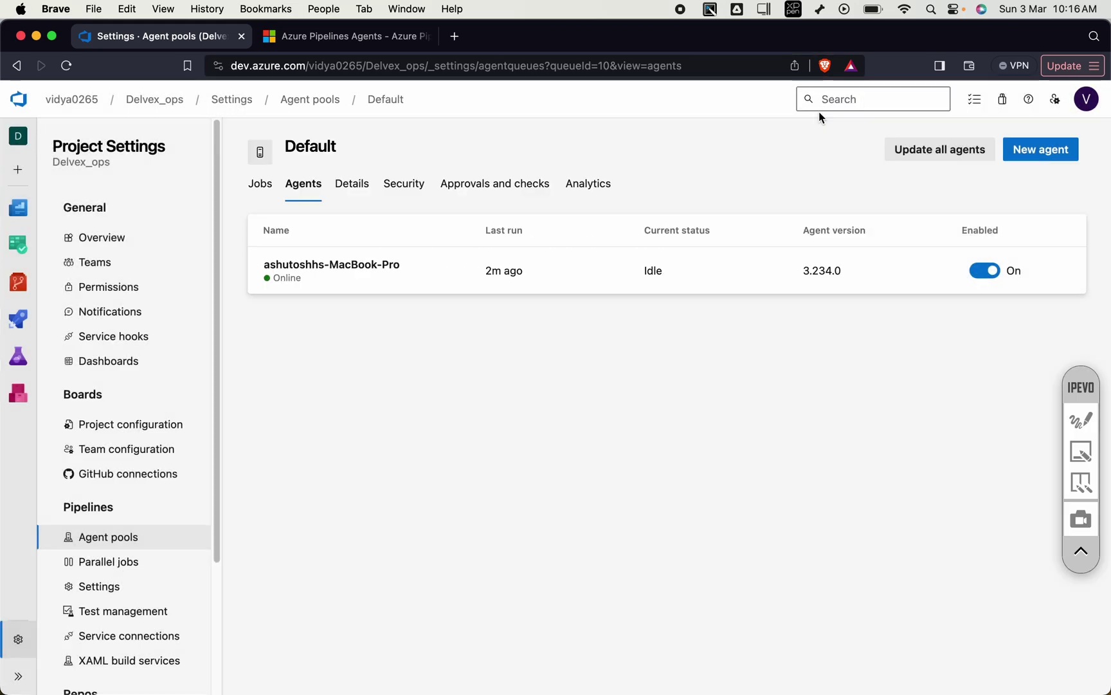
{"action": "left_click", "coordinate": [73, 99]}
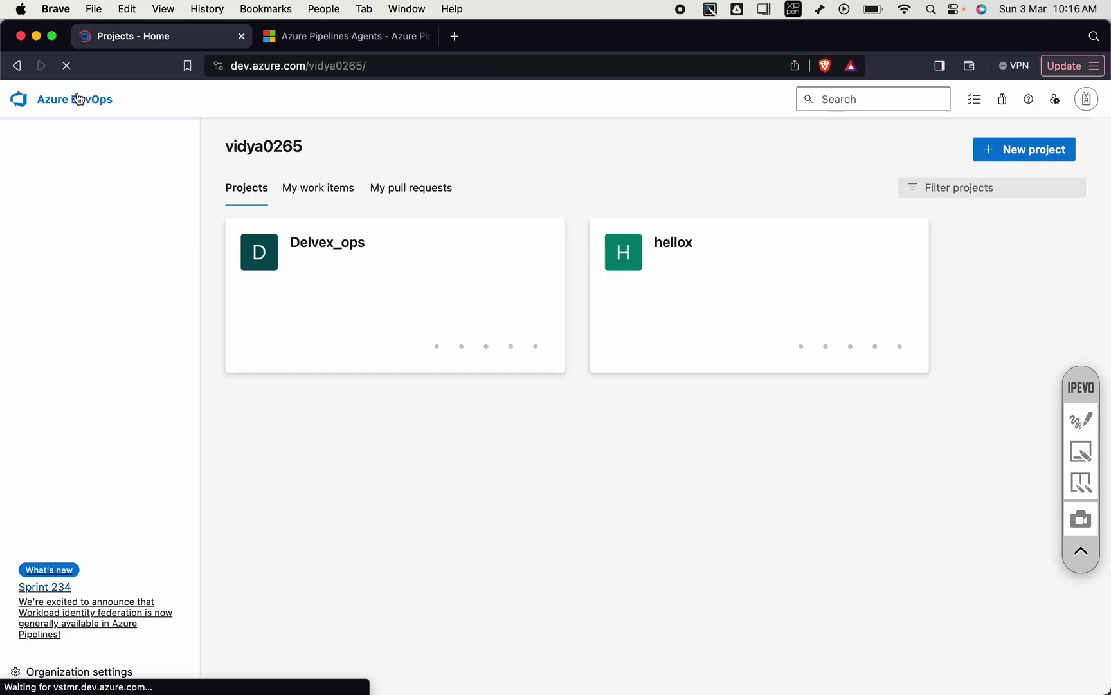
{"action": "left_click", "coordinate": [388, 65]}
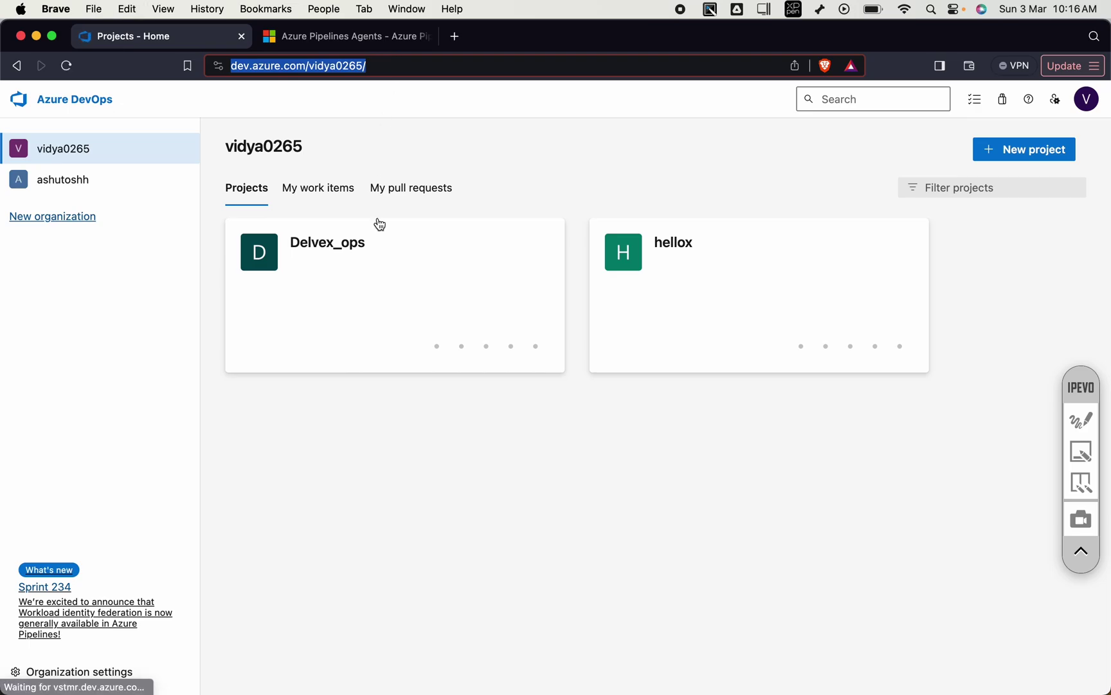
{"action": "key", "text": "super+c"}
Back in the Linux Terminal session, enter the copied organization URL as the server URL and accept the default PAT authentication.
{"action": "key", "text": "super+Tab"}
{"action": "key", "text": "super+v"}
{"action": "key", "text": "Return"}
{"action": "key", "text": "Return"}
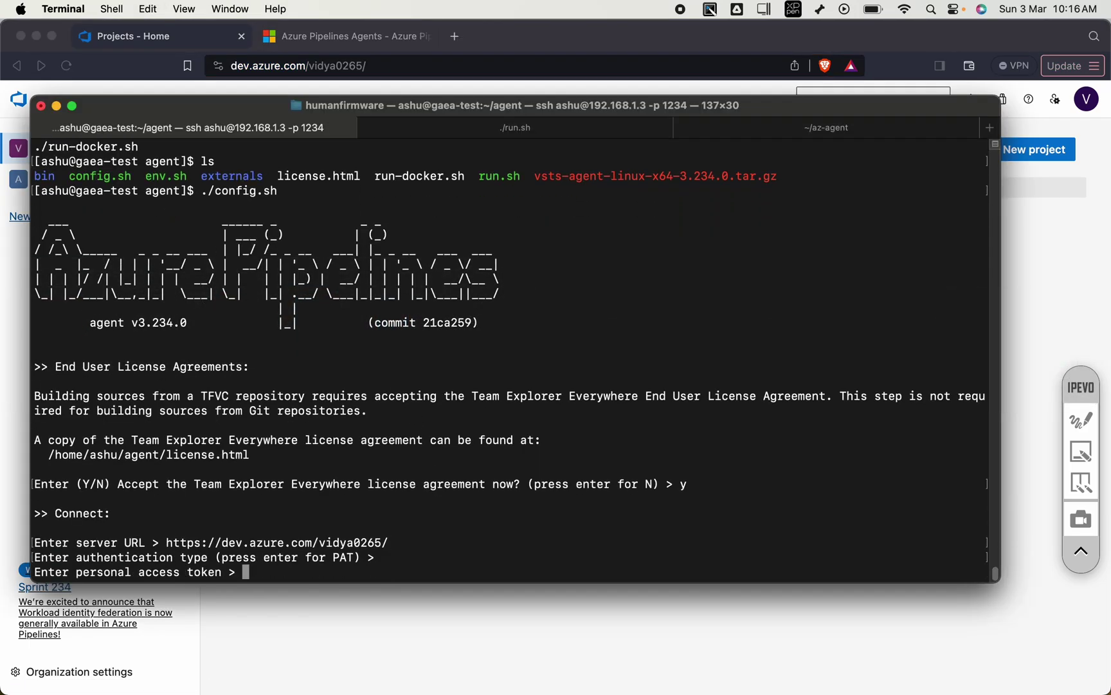
Copy the personal access token kept in the az-agent Terminal session and submit it in the Linux agent's personal access token prompt.
{"action": "left_click", "coordinate": [841, 127]}
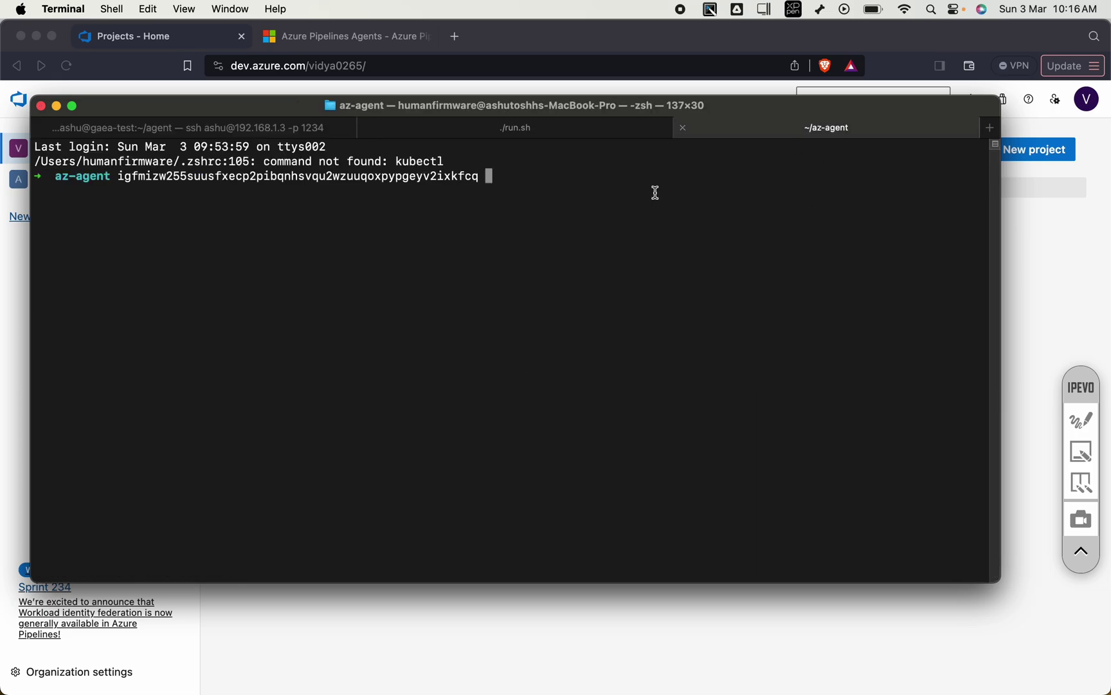
{"action": "left_click_drag", "start_coordinate": [118, 177], "coordinate": [480, 175]}
{"action": "key", "text": "super+c"}
{"action": "left_click", "coordinate": [292, 124]}
{"action": "key", "text": "super+v"}
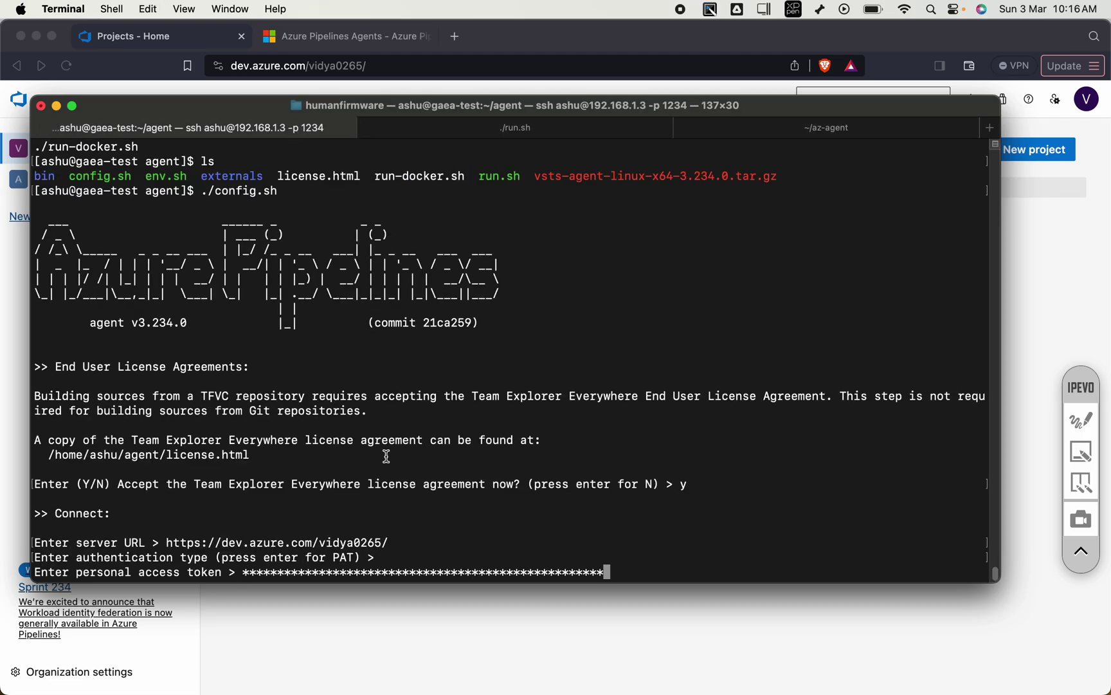
{"action": "key", "text": "Return"}
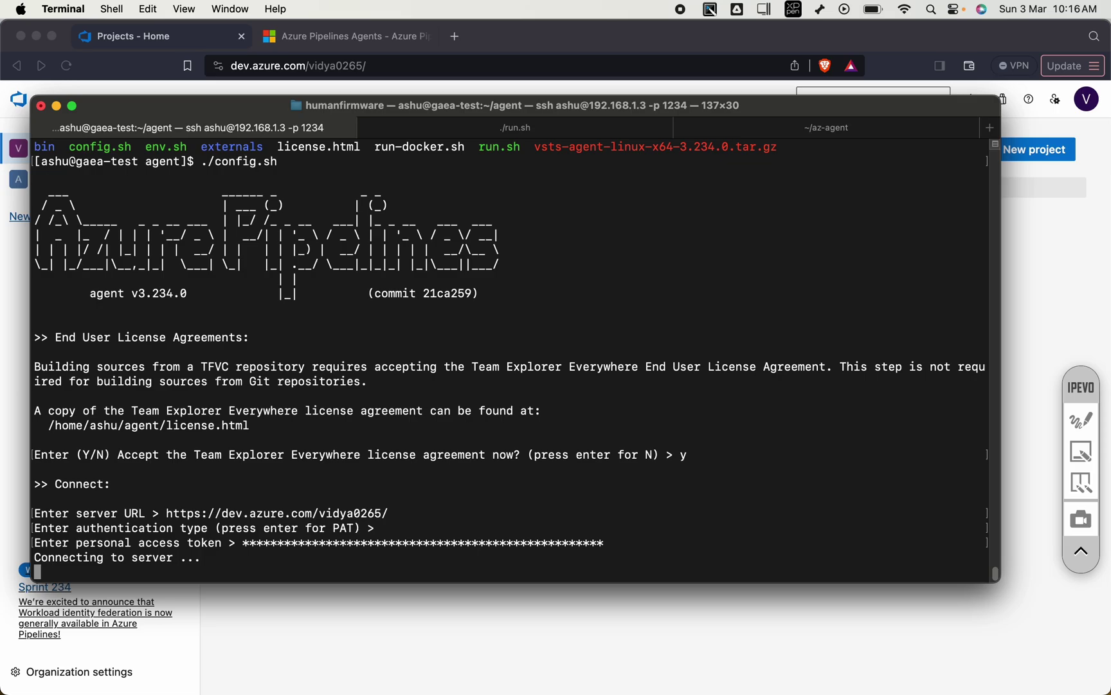
Register the Linux agent with the default agent pool, the default name gaea-test and the default work folder _work.
{"action": "key", "text": "Return"}
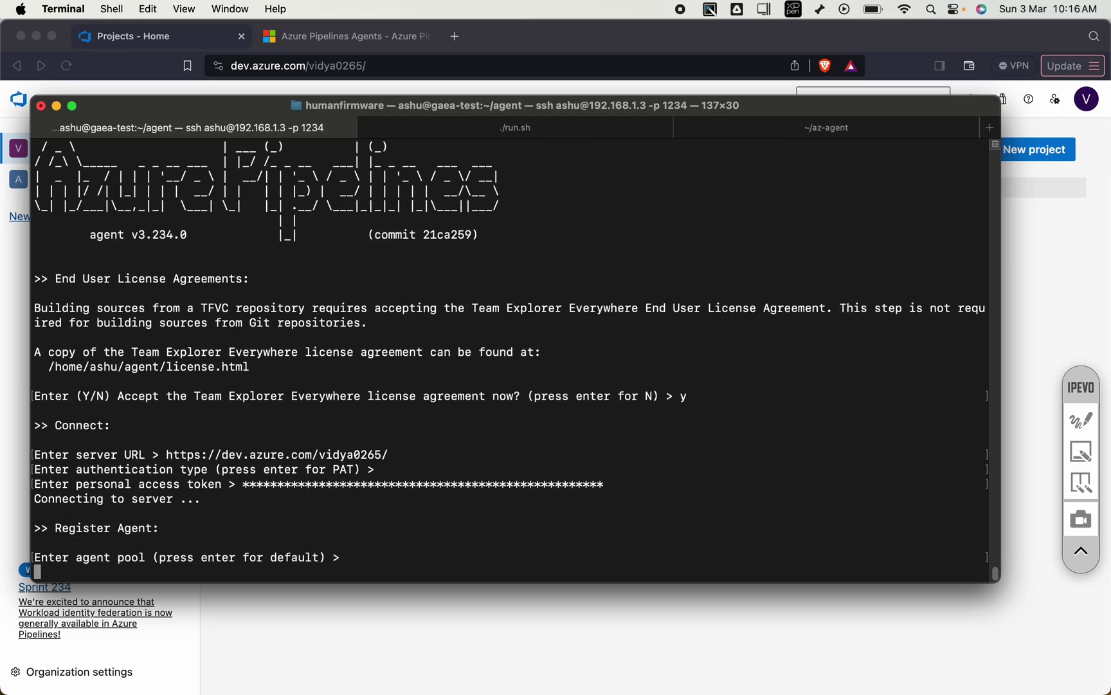
{"action": "key", "text": "Return"}
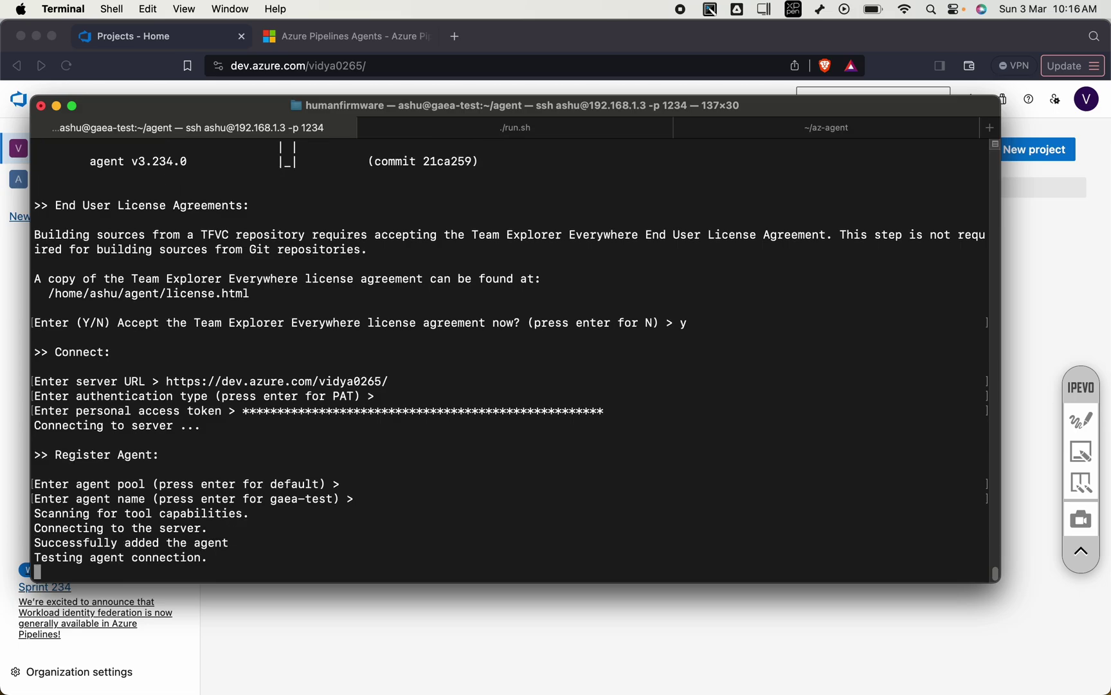
{"action": "key", "text": "Return"}
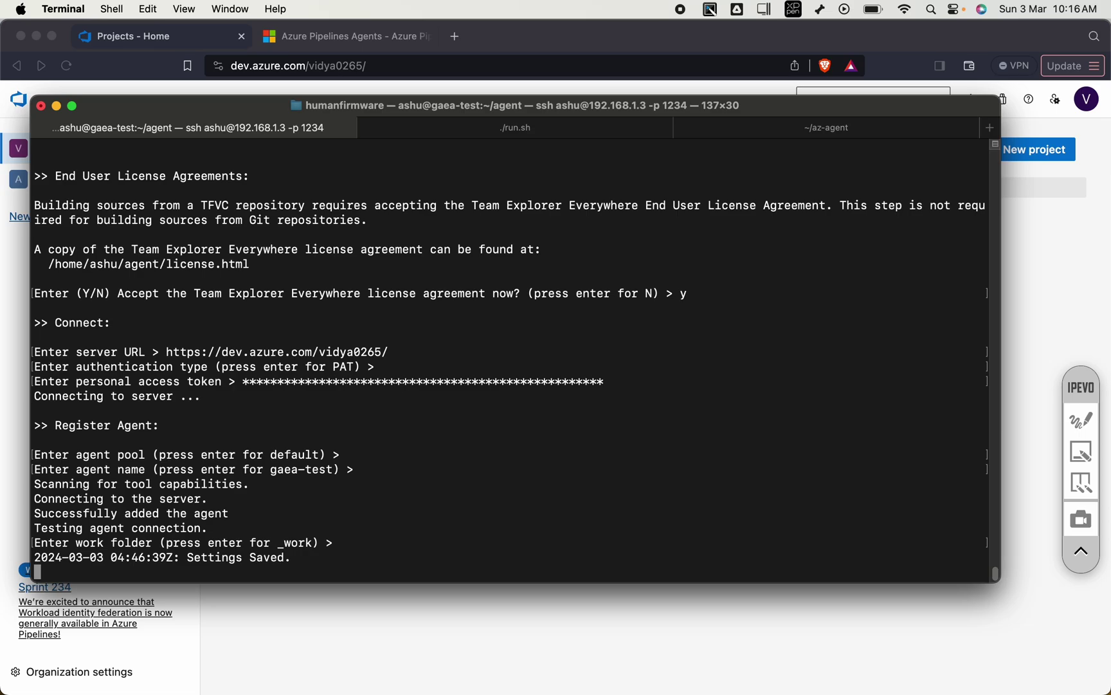
{"action": "key", "text": "Return"}
Switch to the Brave browser and view the agents of the Default pool in the Delvex_ops project settings.
{"action": "key", "text": "super+Tab"}
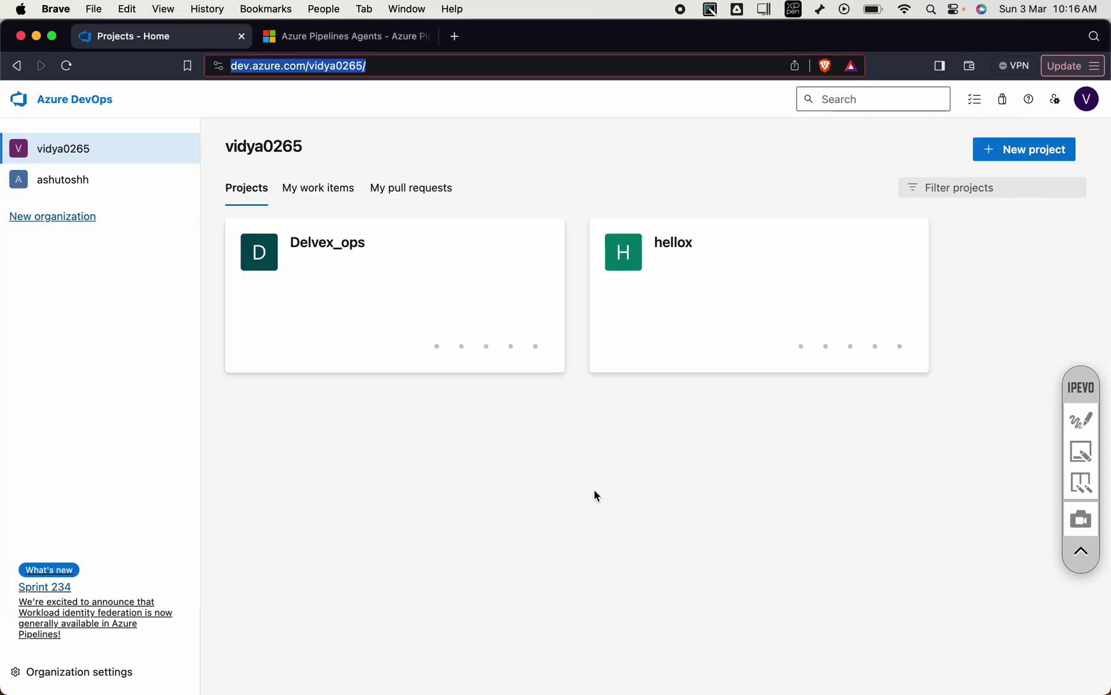
{"action": "left_click", "coordinate": [597, 496]}
{"action": "left_click", "coordinate": [331, 293]}
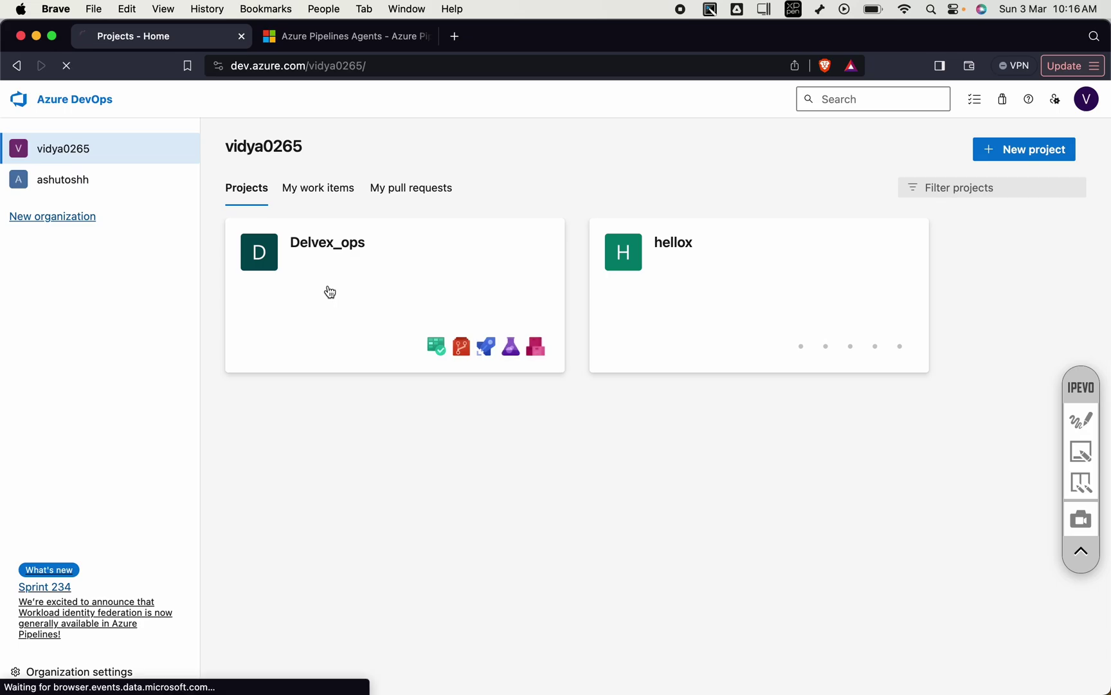
{"action": "left_click", "coordinate": [92, 677]}
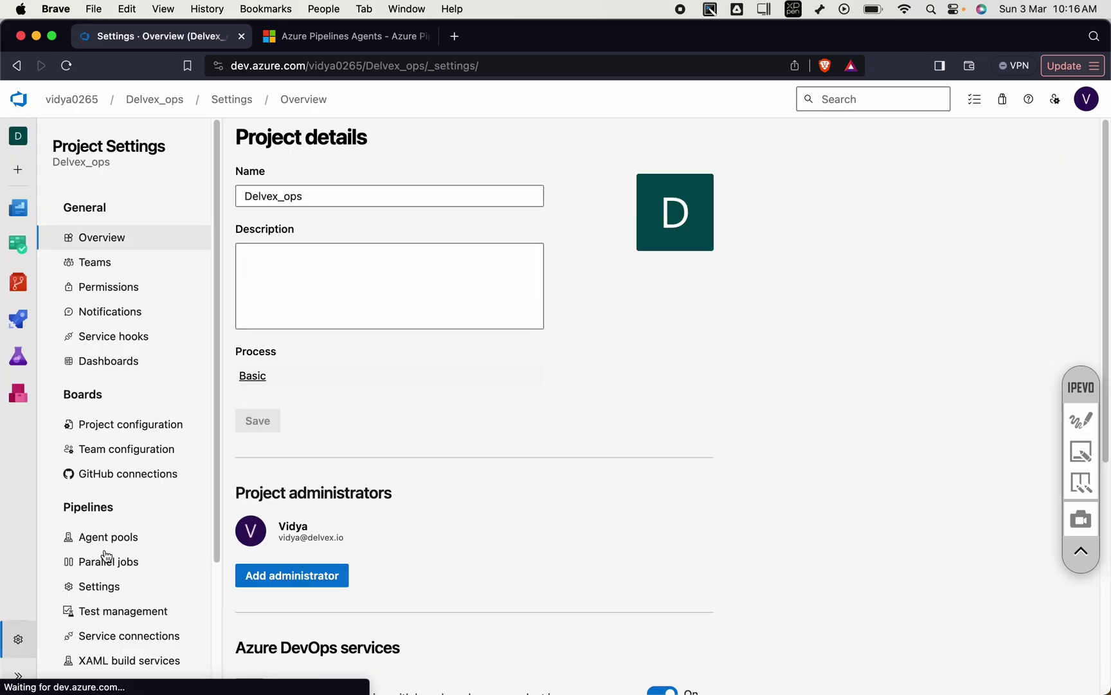
{"action": "left_click", "coordinate": [133, 536]}
{"action": "left_click", "coordinate": [364, 270]}
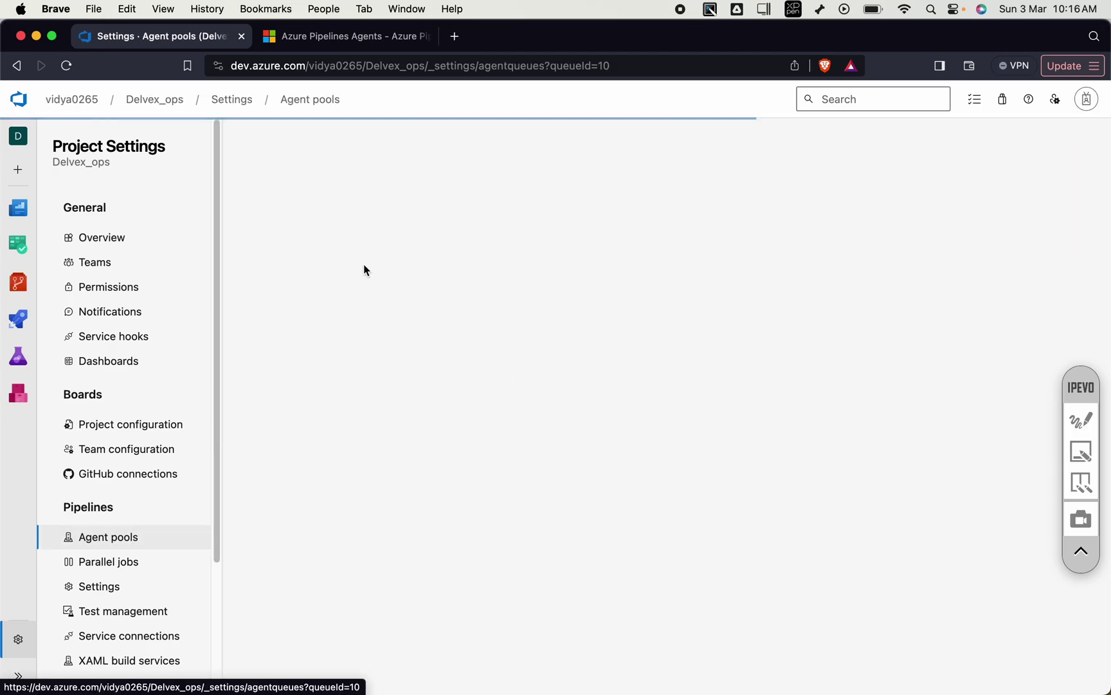
{"action": "left_click", "coordinate": [313, 185]}
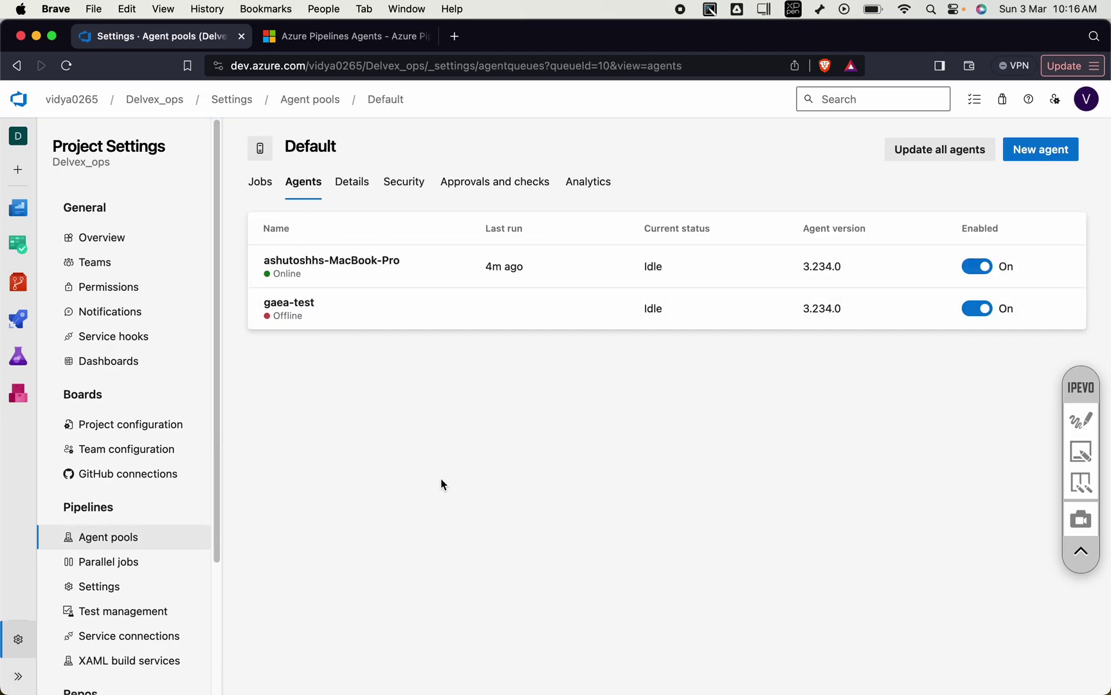
Back in the Linux Terminal session, start the agent with ./run.sh.
{"action": "key", "text": "super+Tab"}
{"action": "type", "text": "./run.sh"}
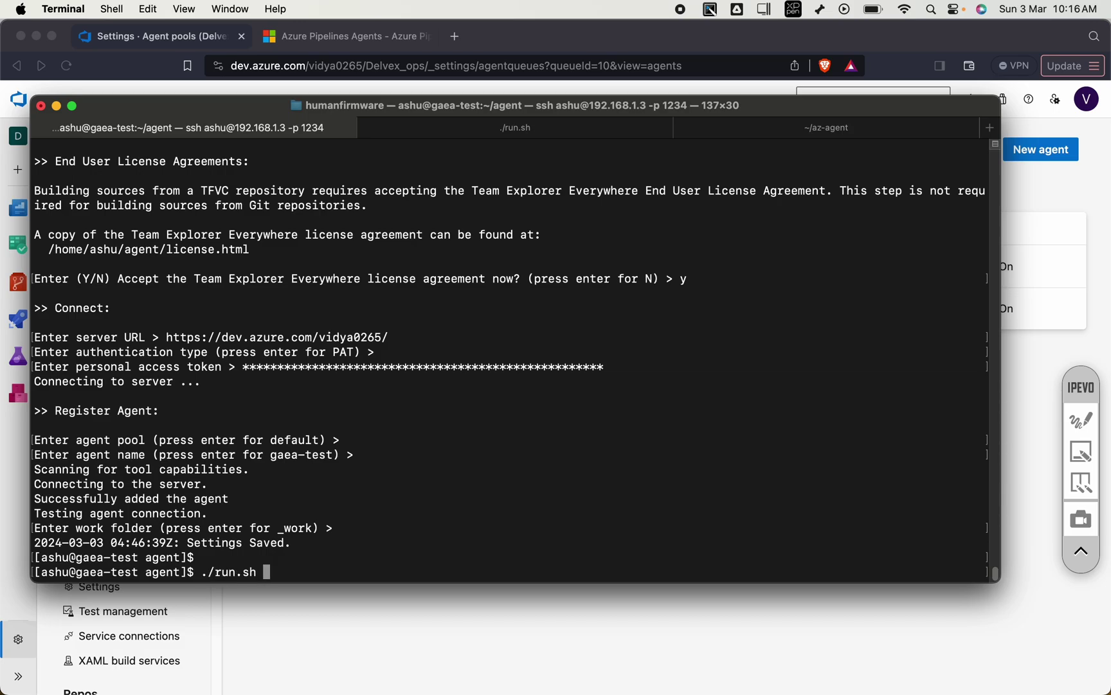
{"action": "key", "text": "Return"}
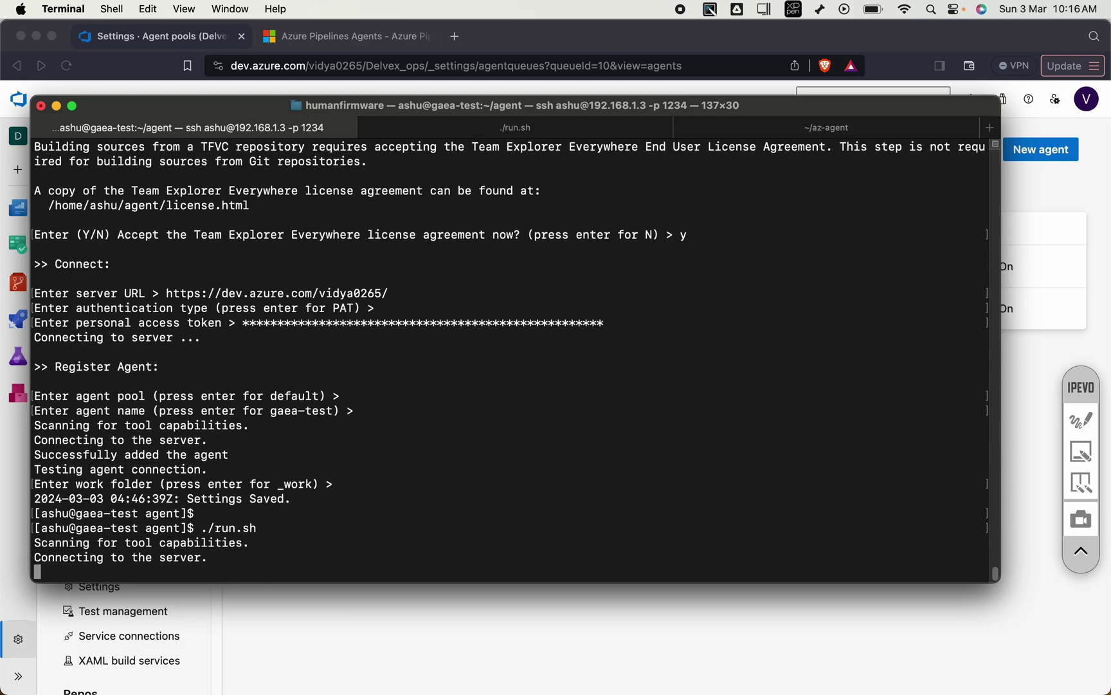
Switch to the Windows machine, close the WinRAR archive window and open Windows PowerShell.
{"action": "key", "text": "super+Tab"}
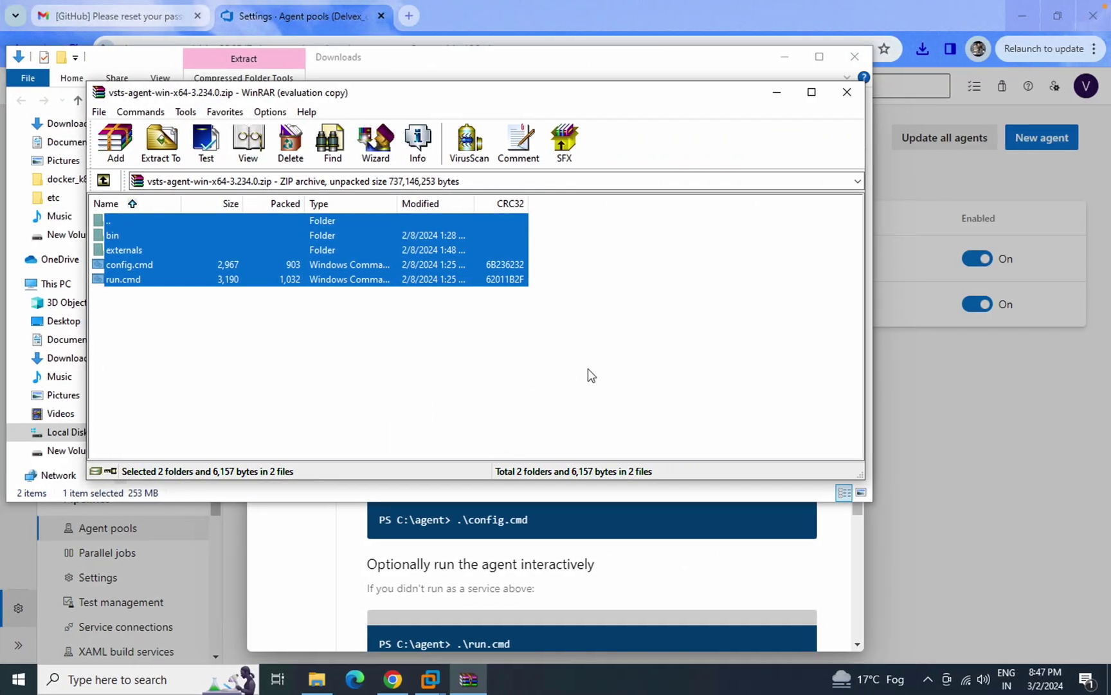
{"action": "left_click", "coordinate": [851, 90]}
{"action": "left_click", "coordinate": [601, 283]}
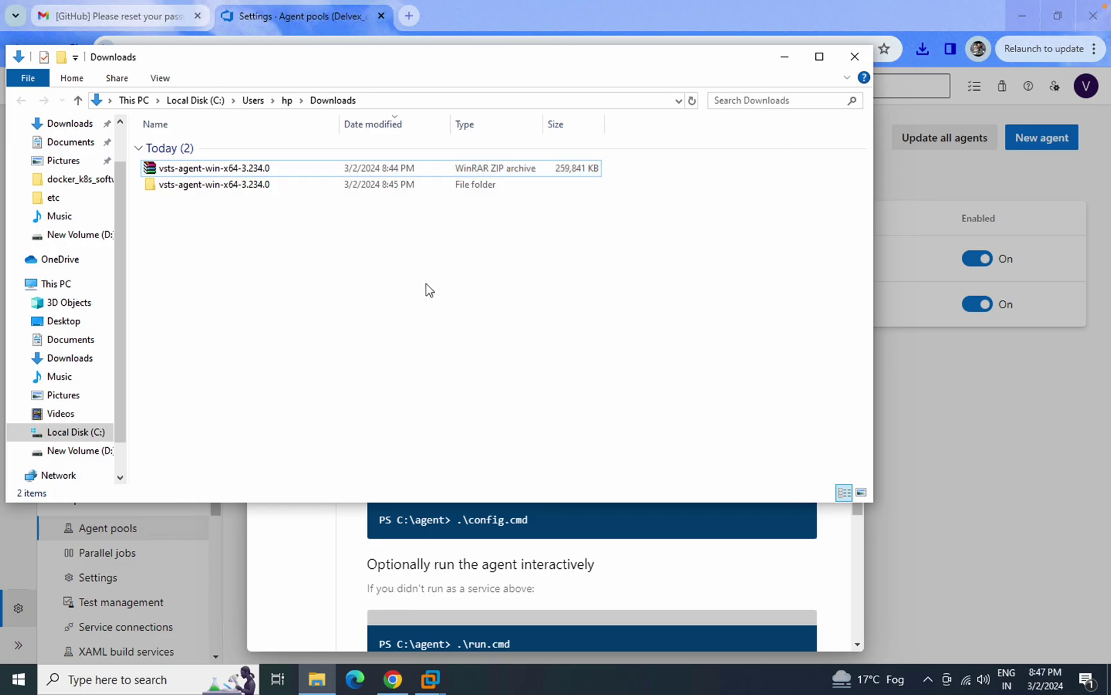
{"action": "left_click", "coordinate": [243, 678]}
{"action": "type", "text": "power"}
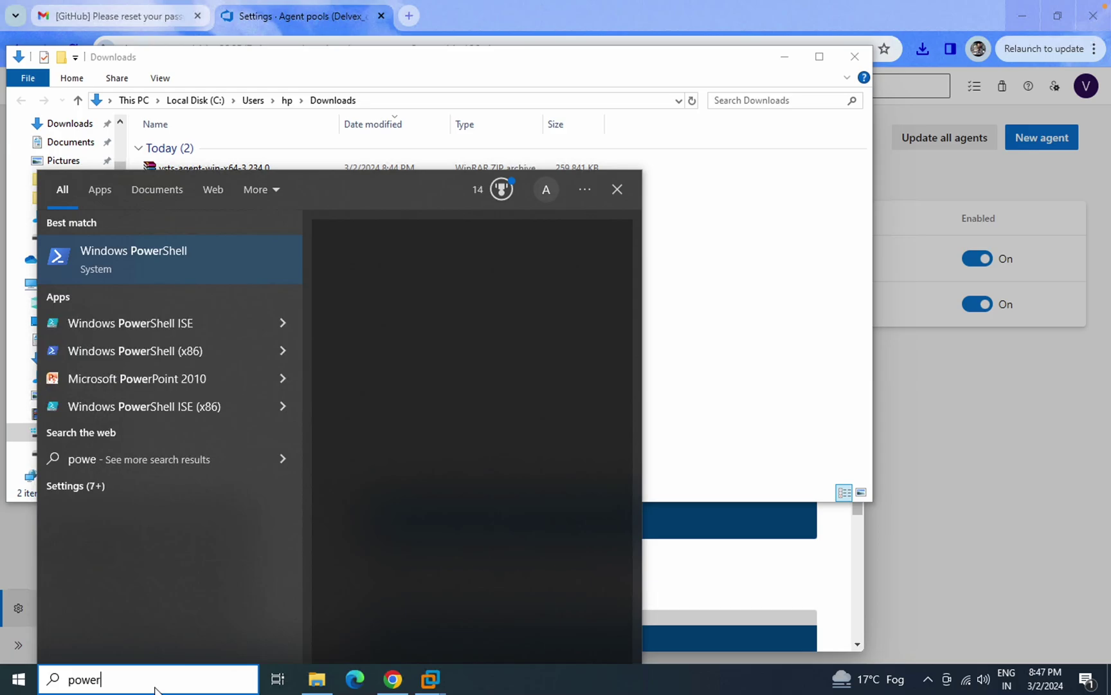
{"action": "key", "text": "Return"}
Change directory to Downloads\vsts-agent-win-x64-3.234.0, listing the contents of both folders with ls.
{"action": "type", "text": "cd .\\Dow"}
{"action": "key", "text": "Tab"}
{"action": "key", "text": "Return"}
{"action": "type", "text": "ls"}
{"action": "key", "text": "Return"}
{"action": "type", "text": "cd  v"}
{"action": "key", "text": "Tab"}
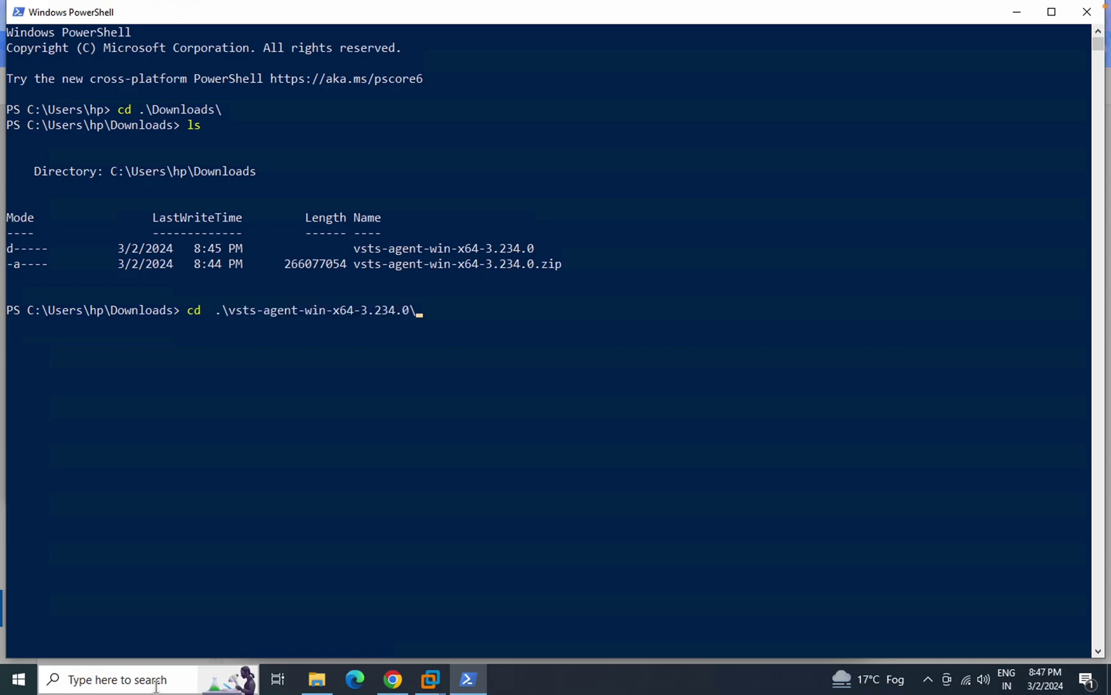
{"action": "key", "text": "Return"}
{"action": "type", "text": "ls"}
{"action": "key", "text": "Return"}
Start the Windows agent configuration with .\config.cmd.
{"action": "type", "text": "./co"}
{"action": "key", "text": "Tab"}
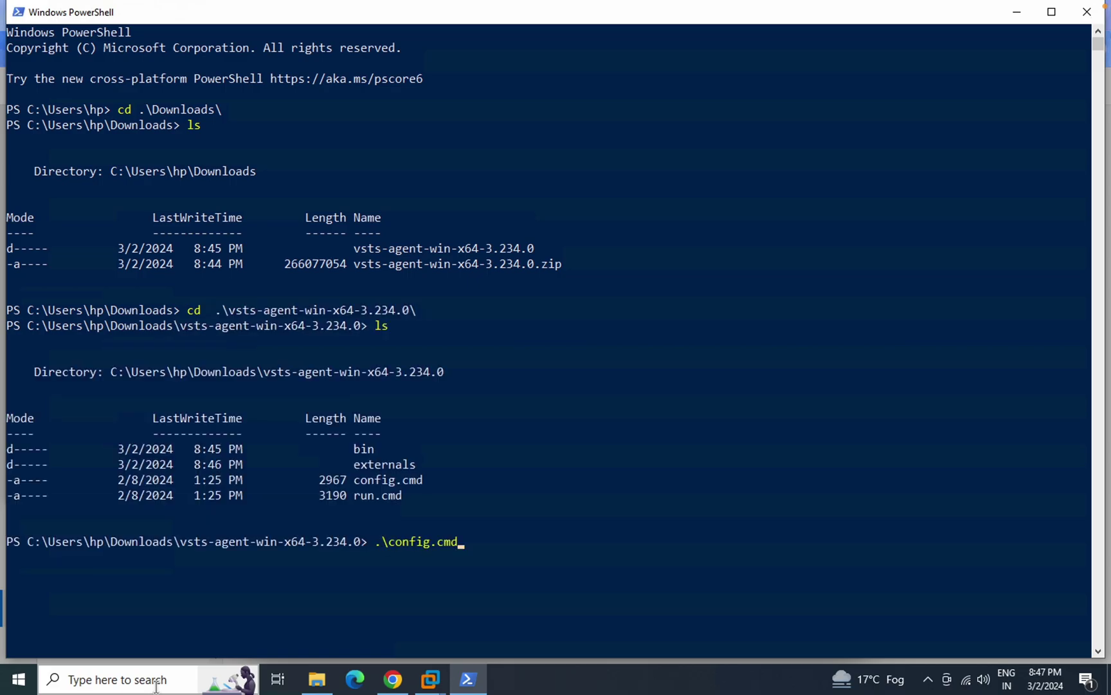
{"action": "key", "text": "Return"}
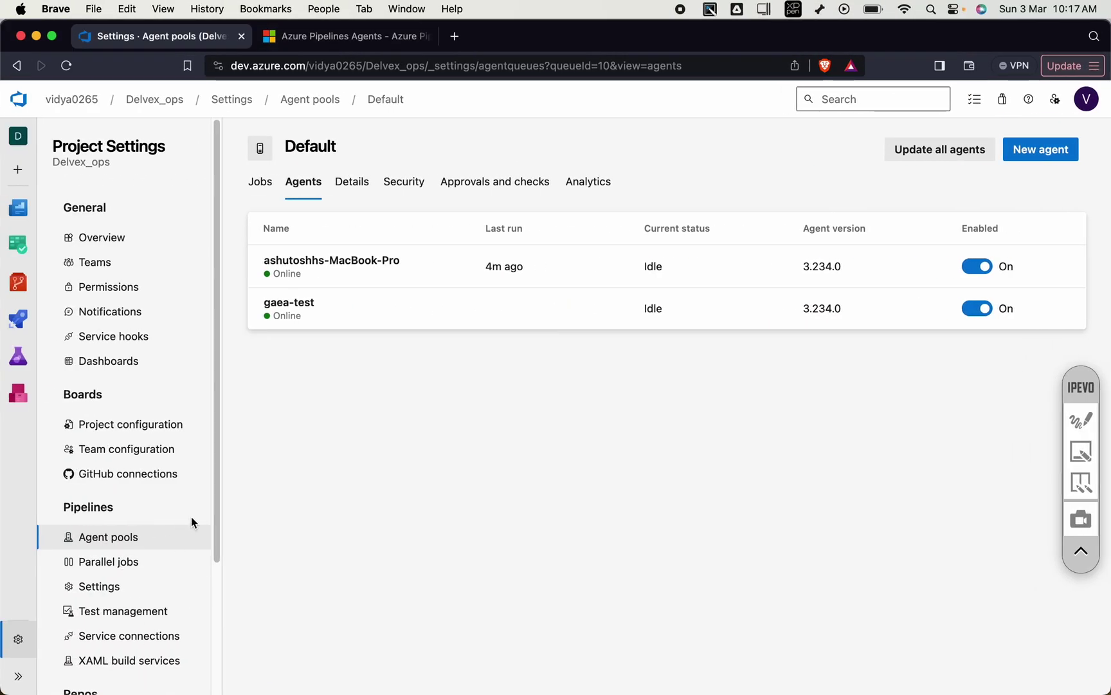
Copy the server URL from the Mac's Linux Terminal session, enter it in the Windows agent configuration and accept PAT authentication.
{"action": "mouse_move", "coordinate": [509, 691]}
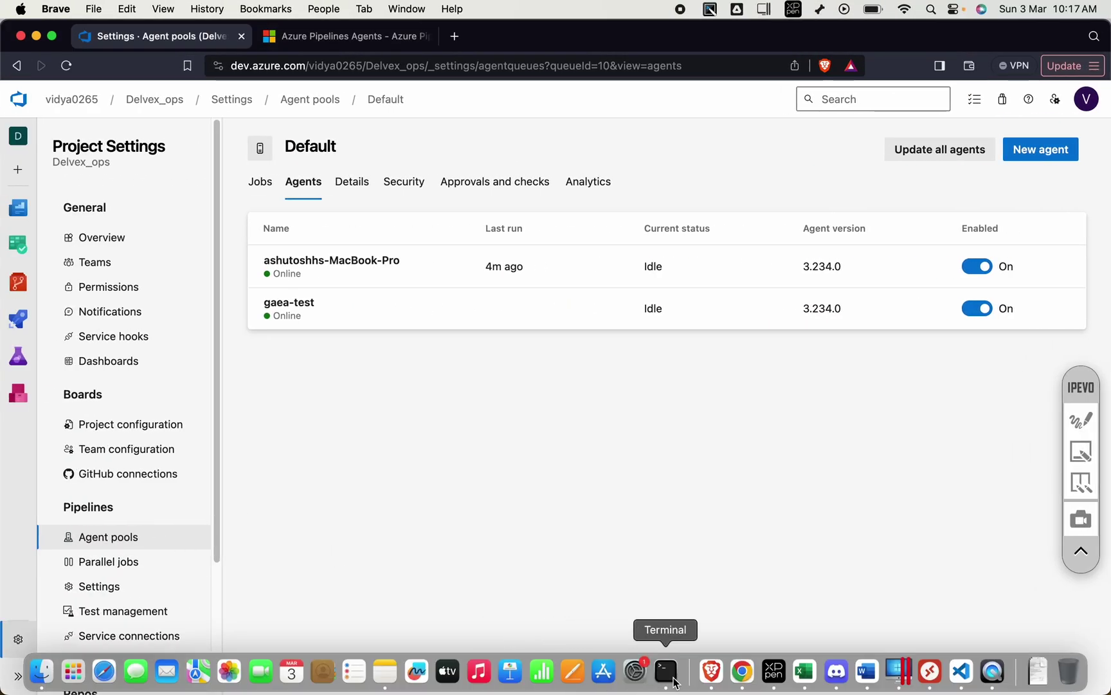
{"action": "left_click", "coordinate": [673, 681]}
{"action": "scroll", "coordinate": [419, 397], "scroll_direction": "up", "scroll_amount": 5}
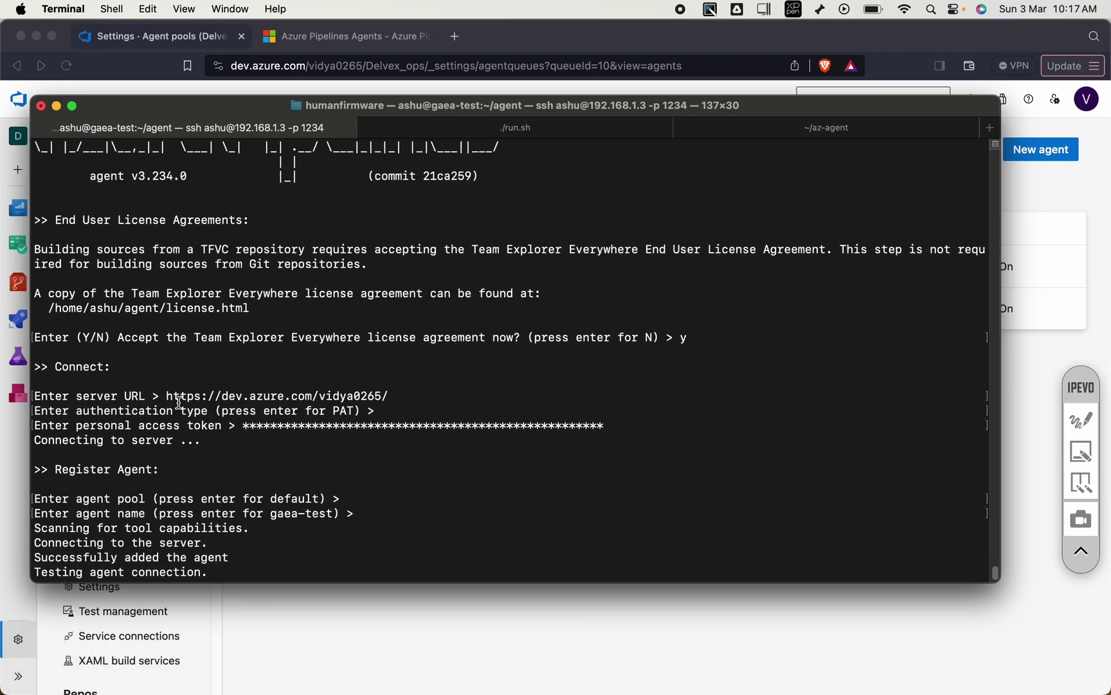
{"action": "left_click_drag", "start_coordinate": [166, 396], "coordinate": [387, 394]}
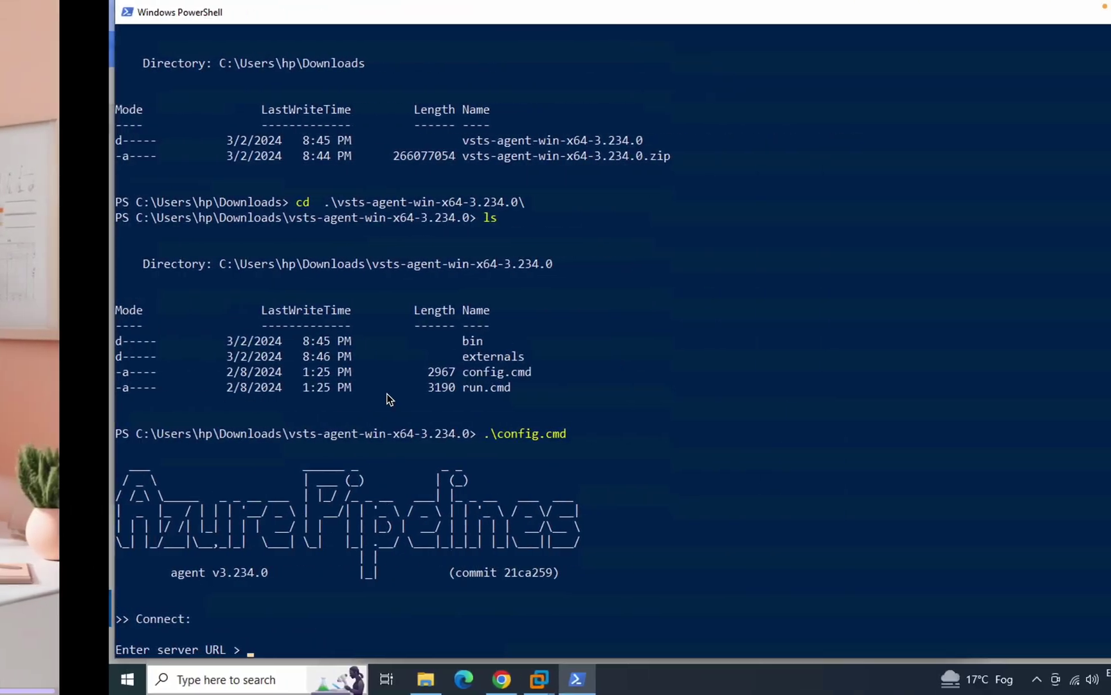
{"action": "key", "text": "ctrl+v"}
{"action": "key", "text": "Return"}
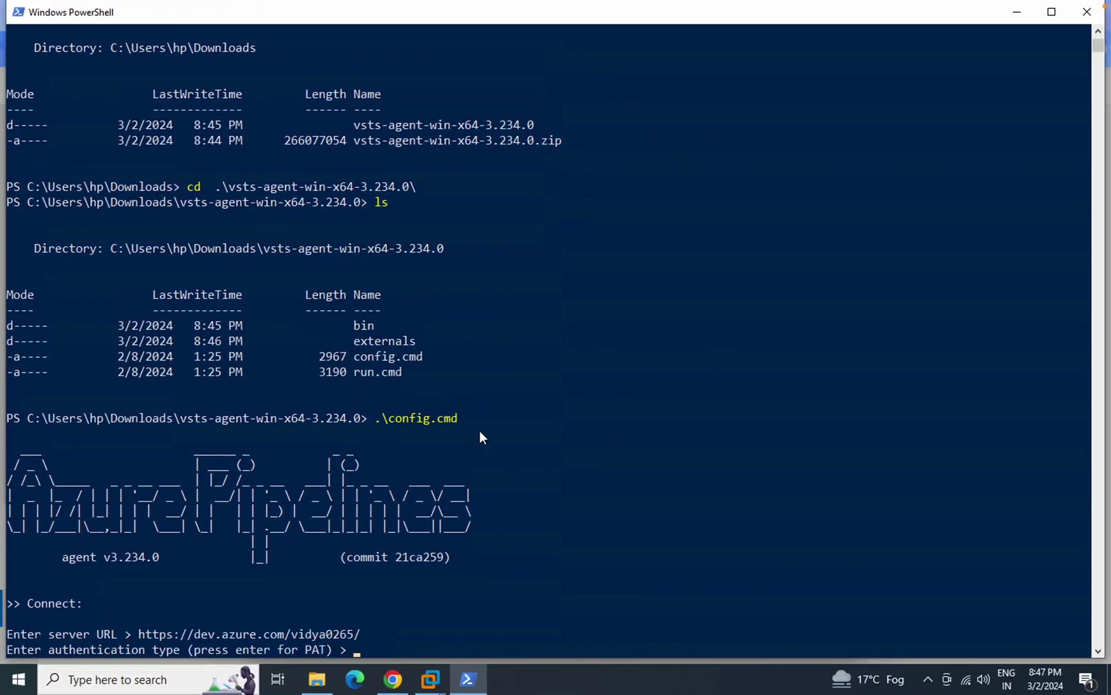
{"action": "key", "text": "Return"}
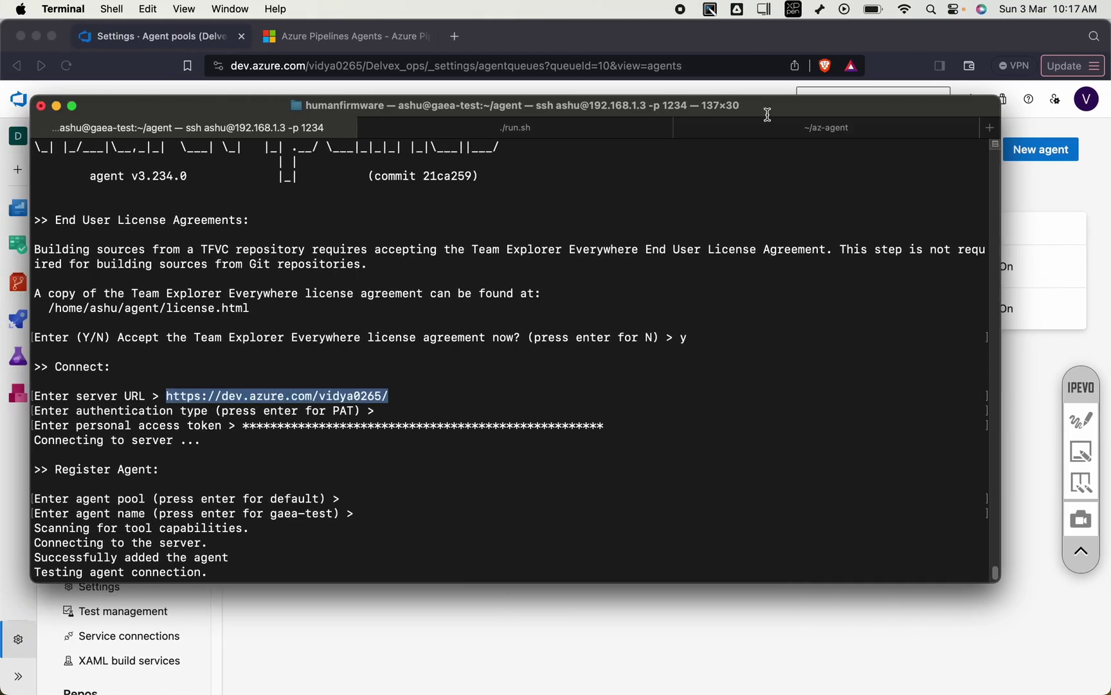
Copy the personal access token from the Mac's az-agent Terminal session and submit it in the Windows agent's personal access token prompt.
{"action": "left_click", "coordinate": [775, 127]}
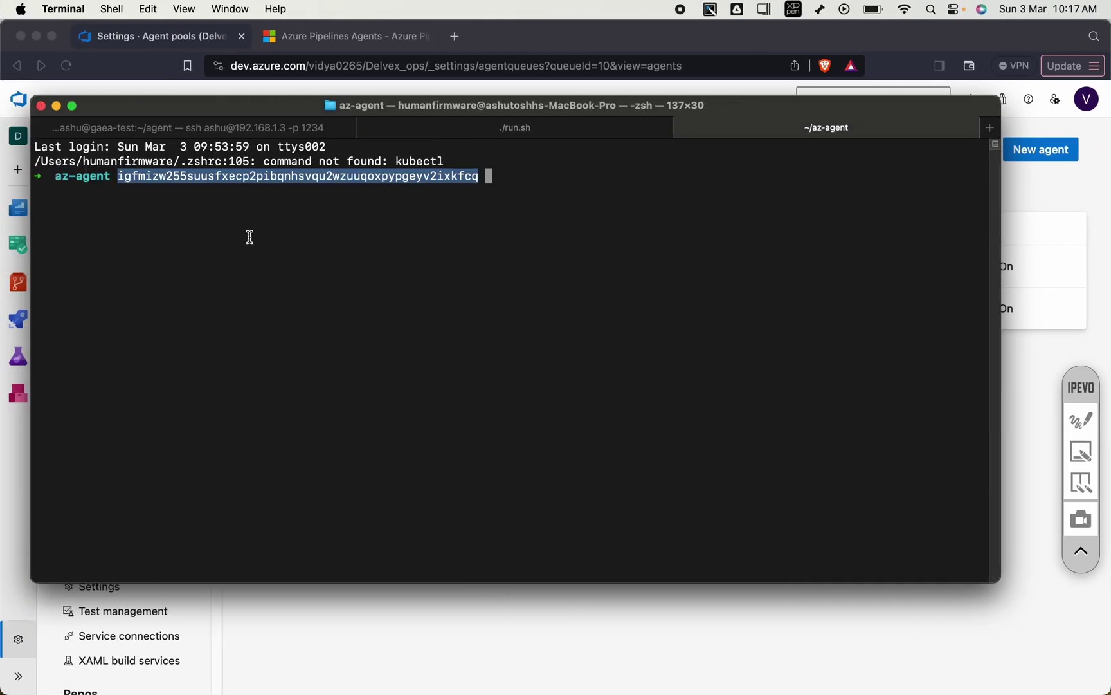
{"action": "right_click", "coordinate": [240, 173]}
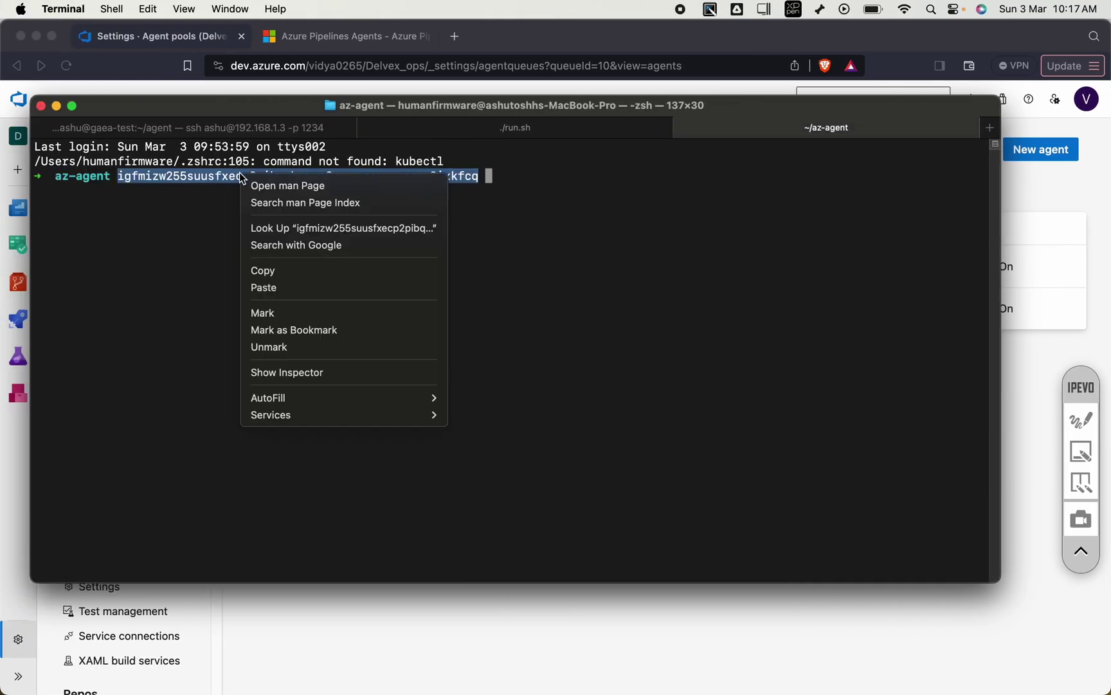
{"action": "left_click", "coordinate": [260, 270]}
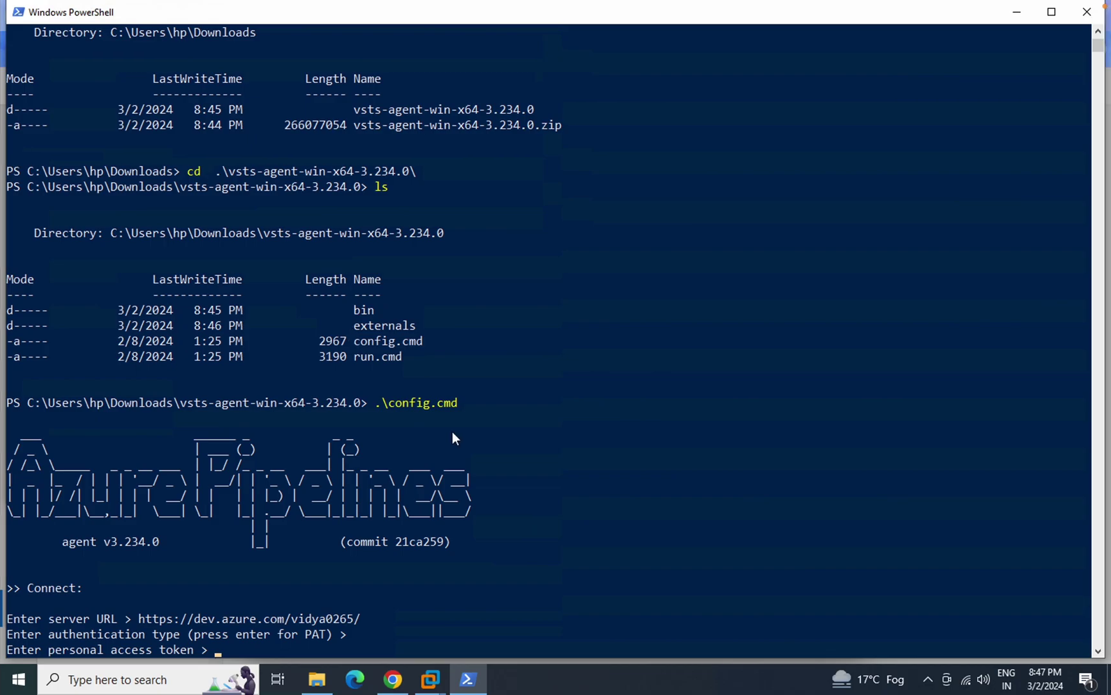
{"action": "key", "text": "ctrl+v"}
{"action": "key", "text": "Return"}
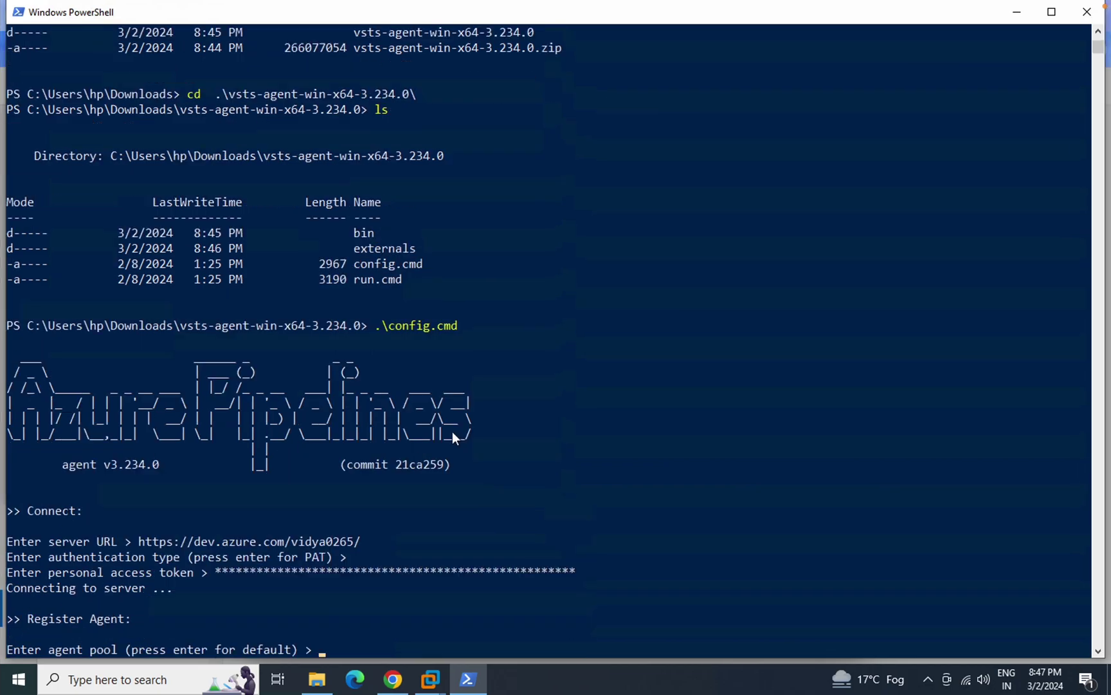
Finish the Windows agent configuration with the default pool, agent name and work folder, answering n to running as a service and to autologon.
{"action": "key", "text": "Return"}
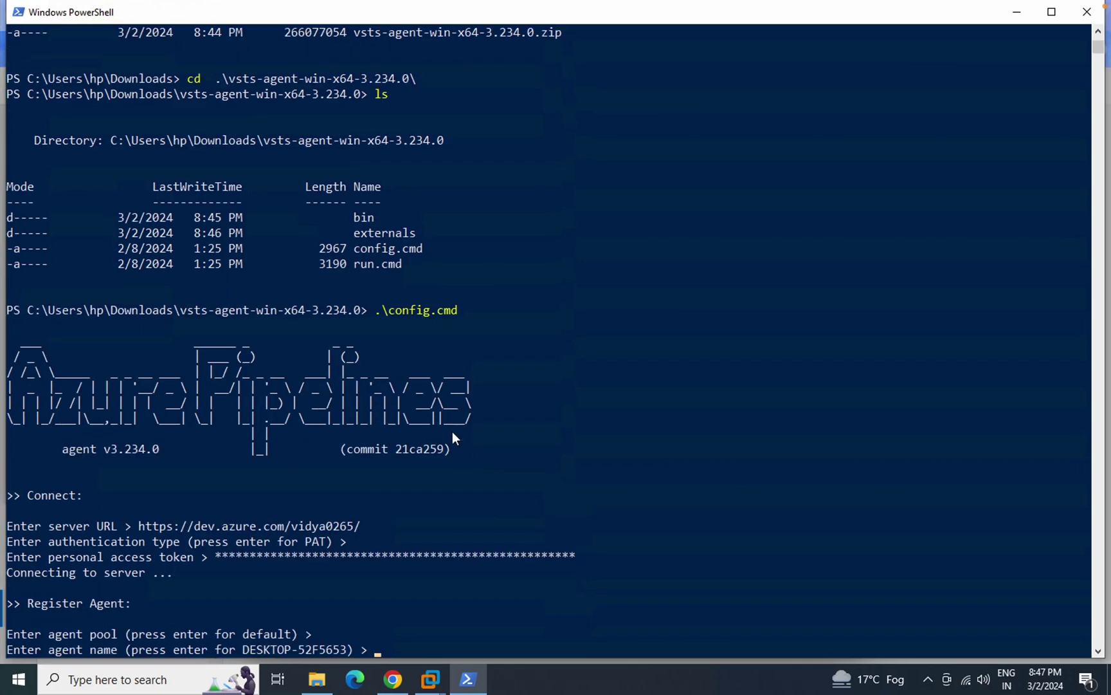
{"action": "key", "text": "Return"}
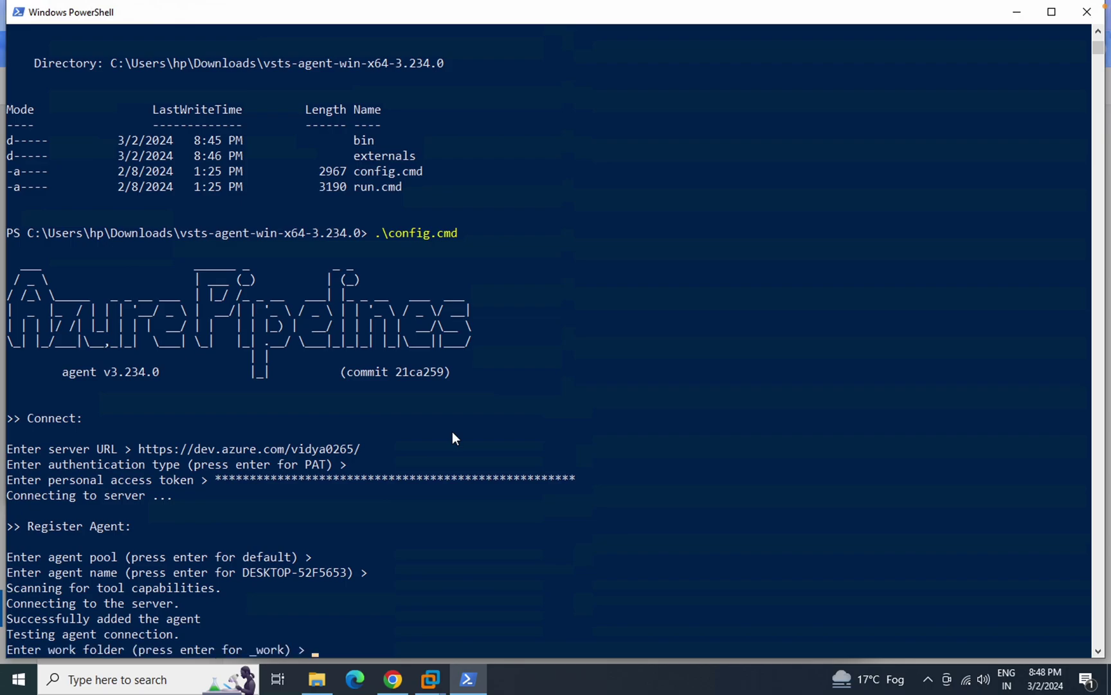
{"action": "key", "text": "Return"}
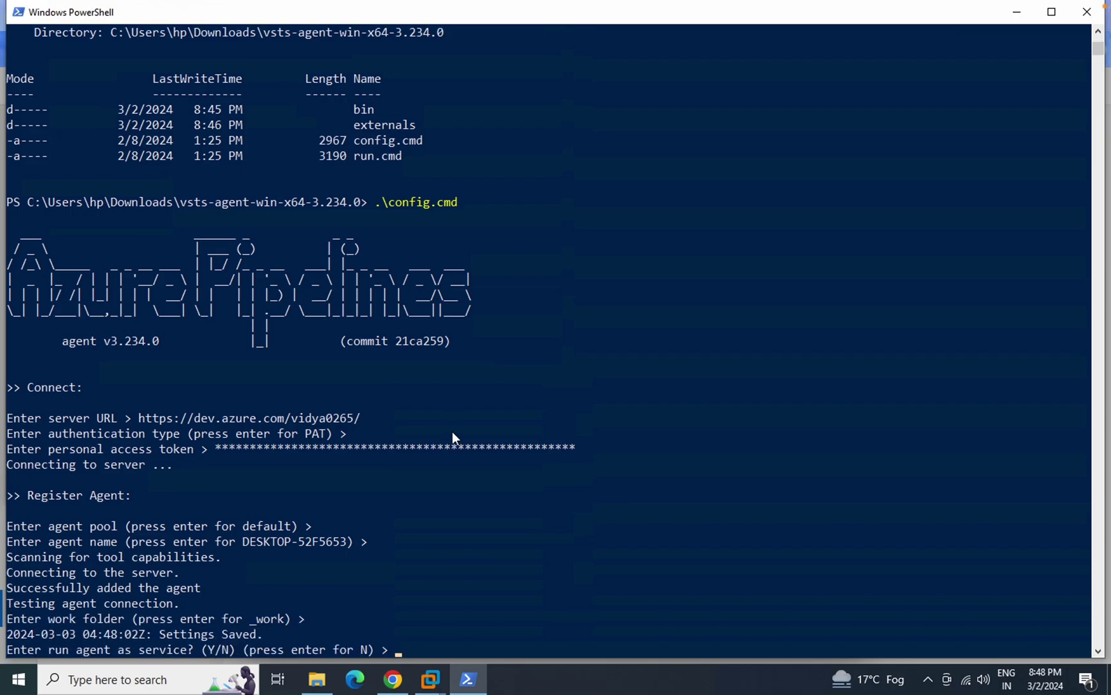
{"action": "type", "text": "n"}
{"action": "key", "text": "Return"}
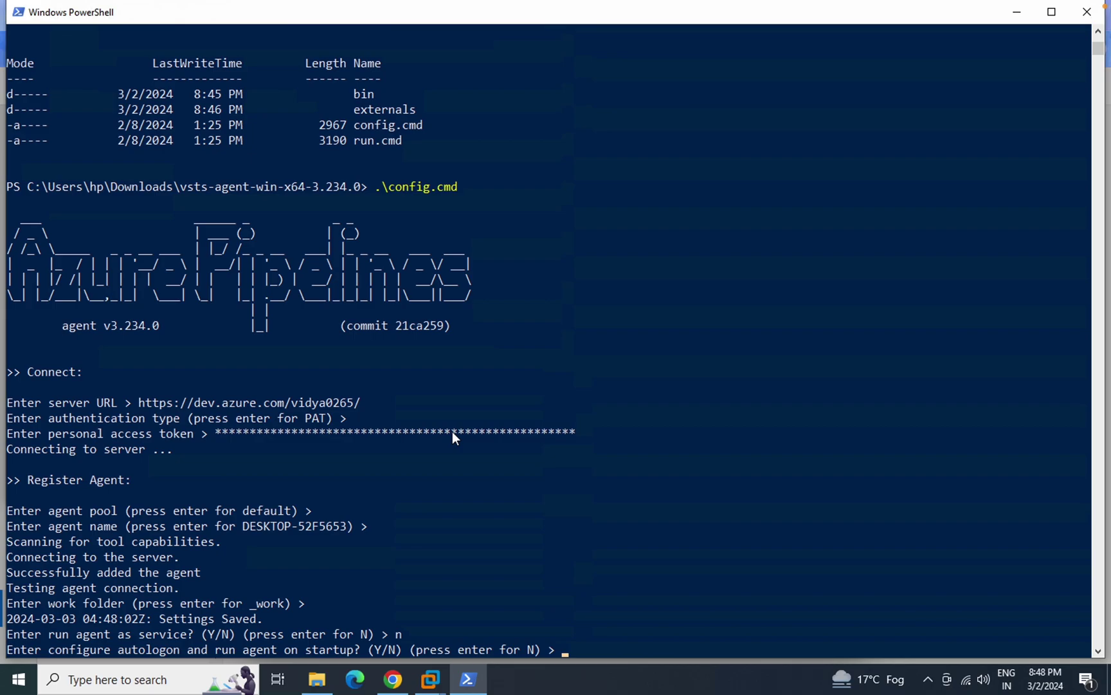
{"action": "type", "text": "n"}
{"action": "key", "text": "Return"}
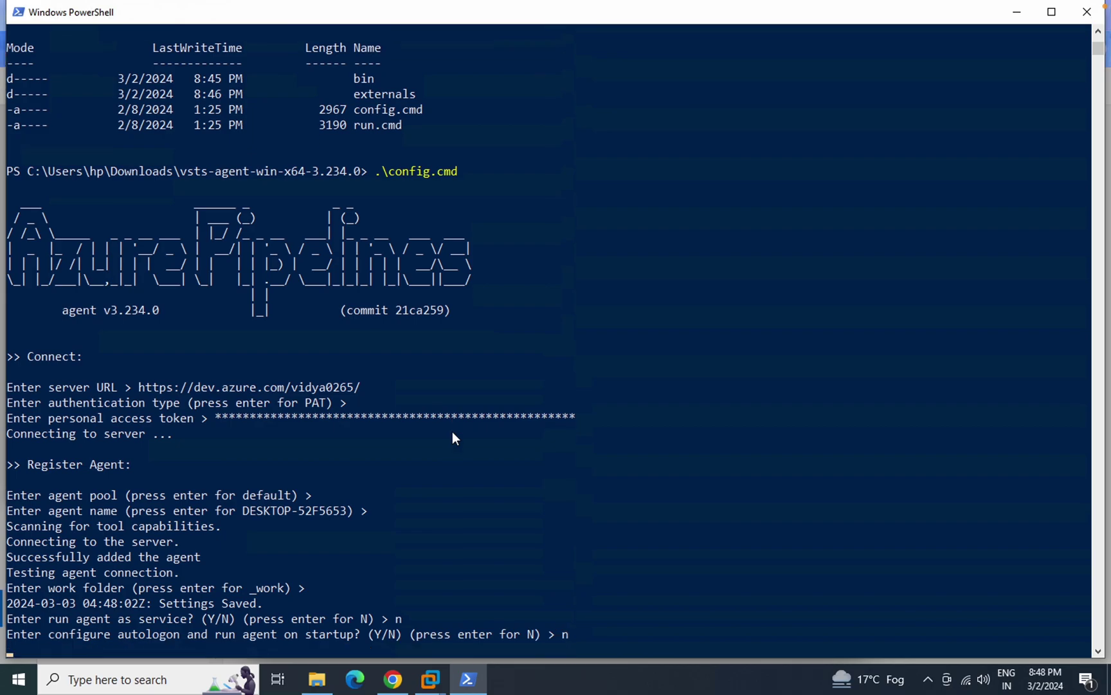
Start the Windows agent interactively with .\run.cmd.
{"action": "key", "text": "Return"}
{"action": "key", "text": "Return"}
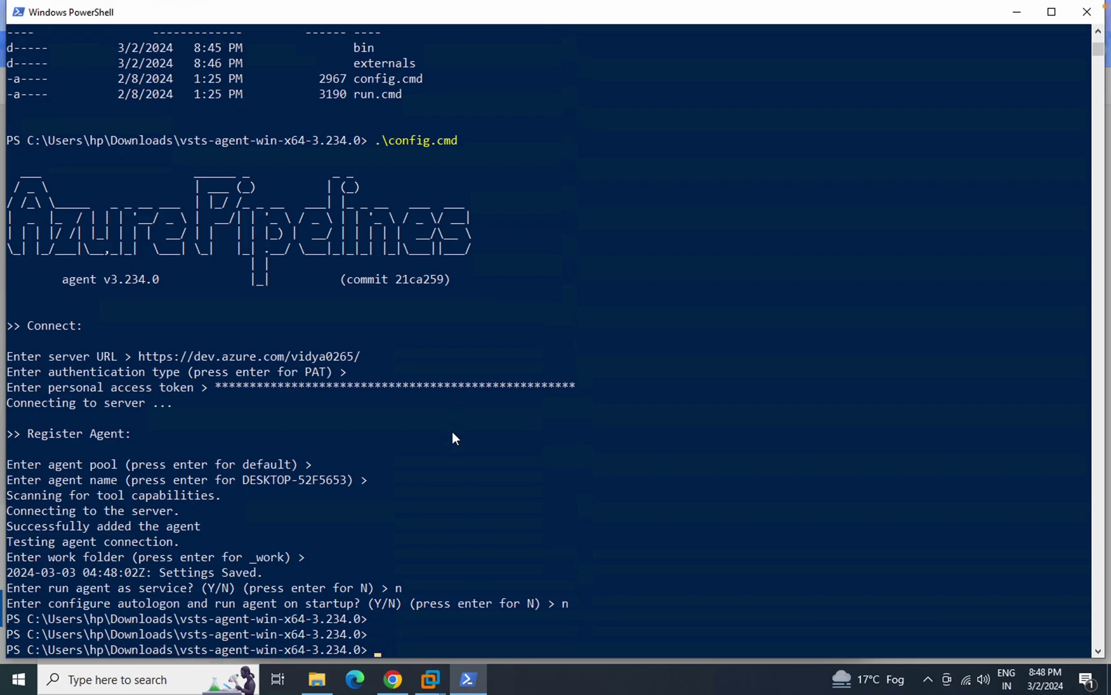
{"action": "type", "text": ".\run.cmd"}
{"action": "key", "text": "Return"}
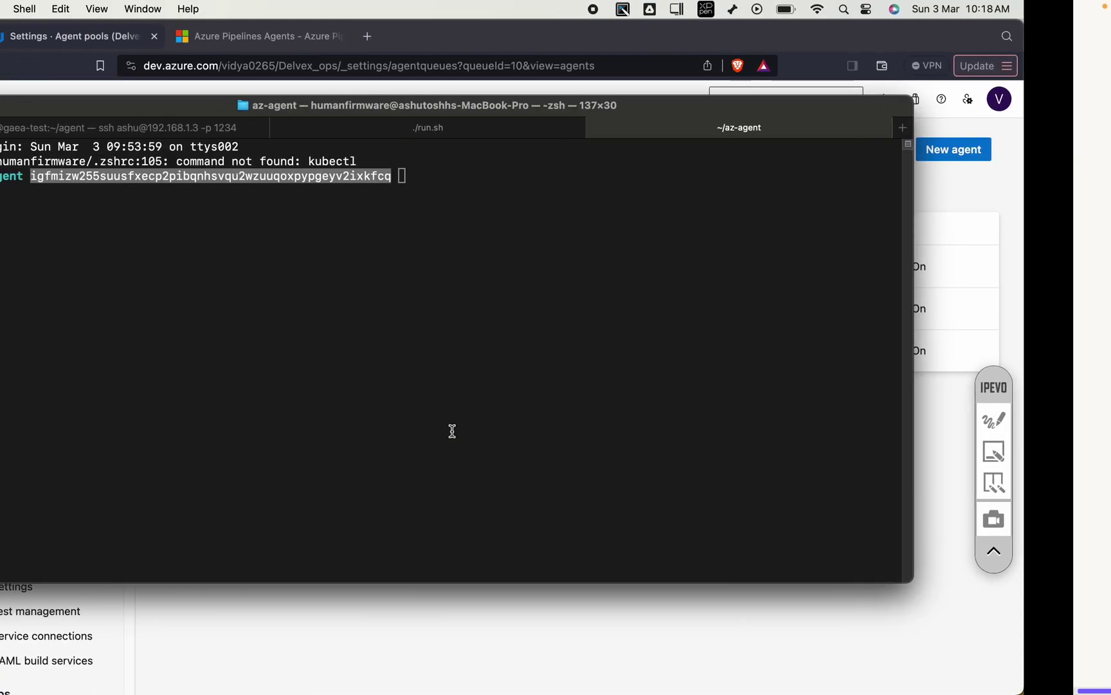
Switch to Brave on the Mac and open the ashu-cisco-webUI.git pipeline in the Delvex_ops project.
{"action": "left_click", "coordinate": [481, 628]}
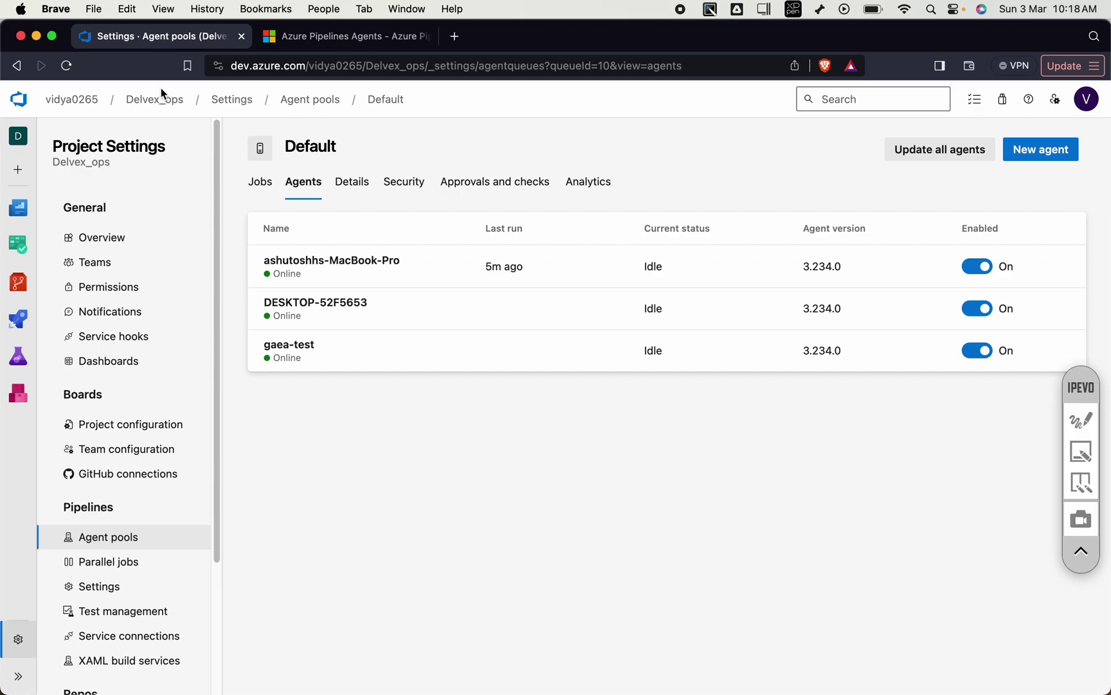
{"action": "left_click", "coordinate": [162, 108]}
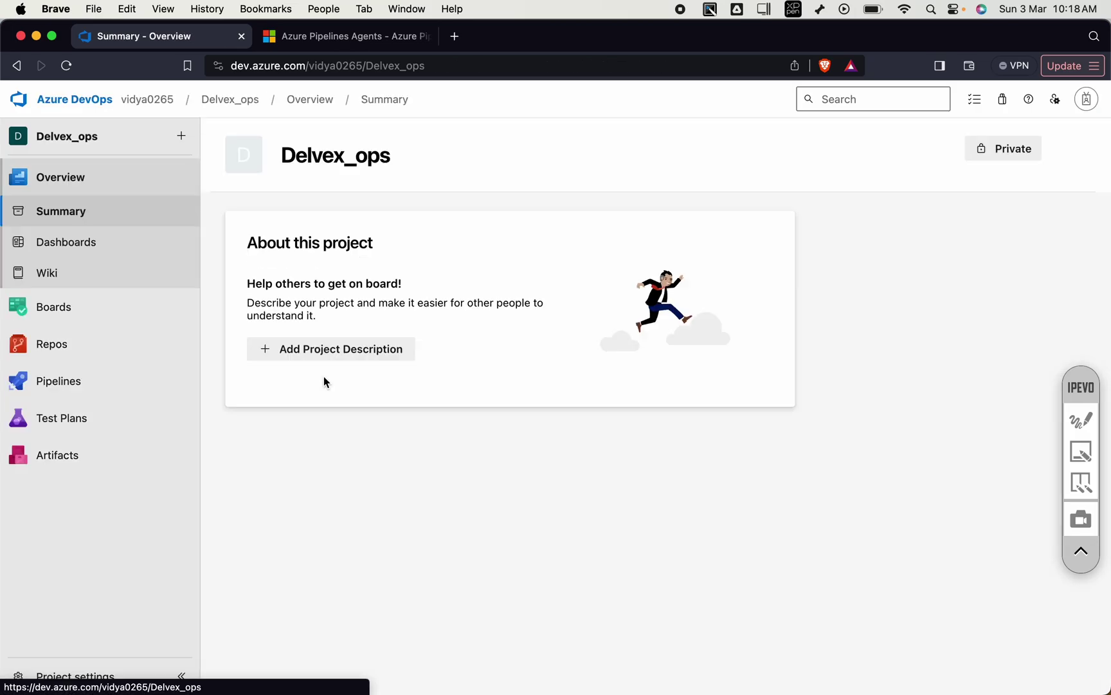
{"action": "left_click", "coordinate": [100, 350]}
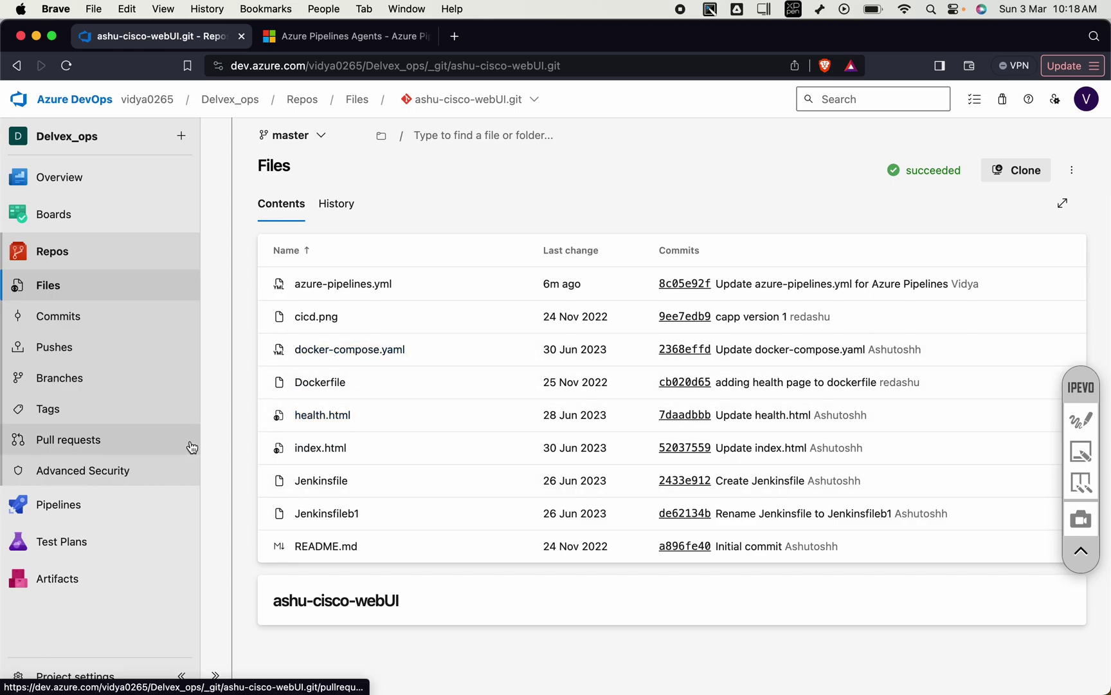
{"action": "left_click", "coordinate": [61, 504]}
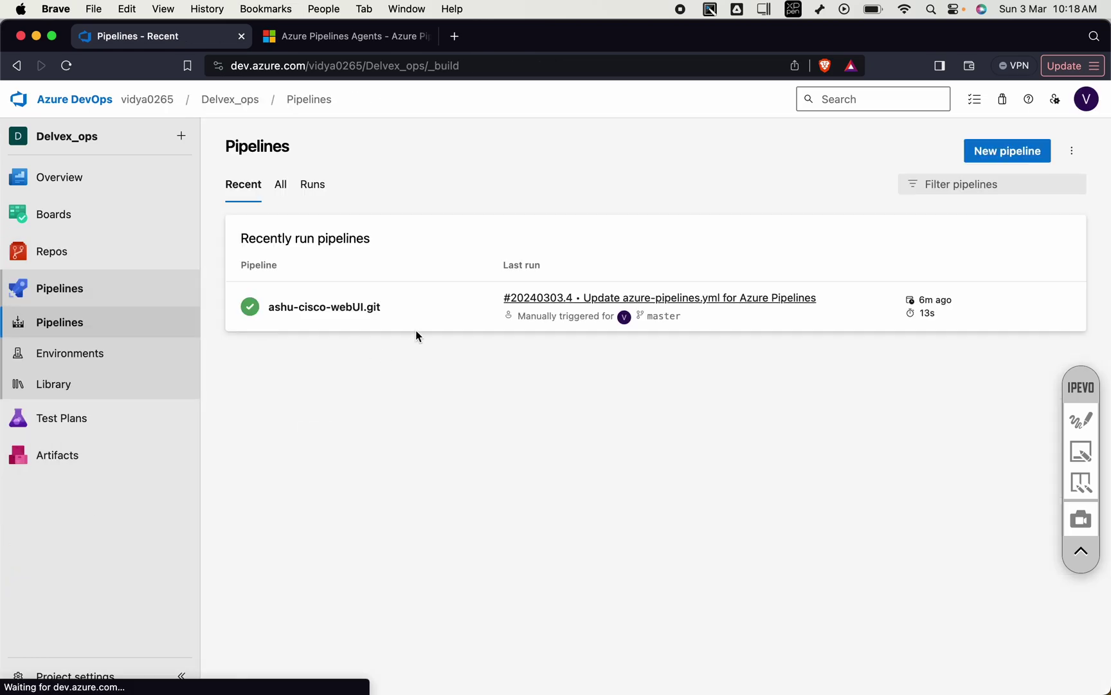
{"action": "left_click", "coordinate": [427, 319]}
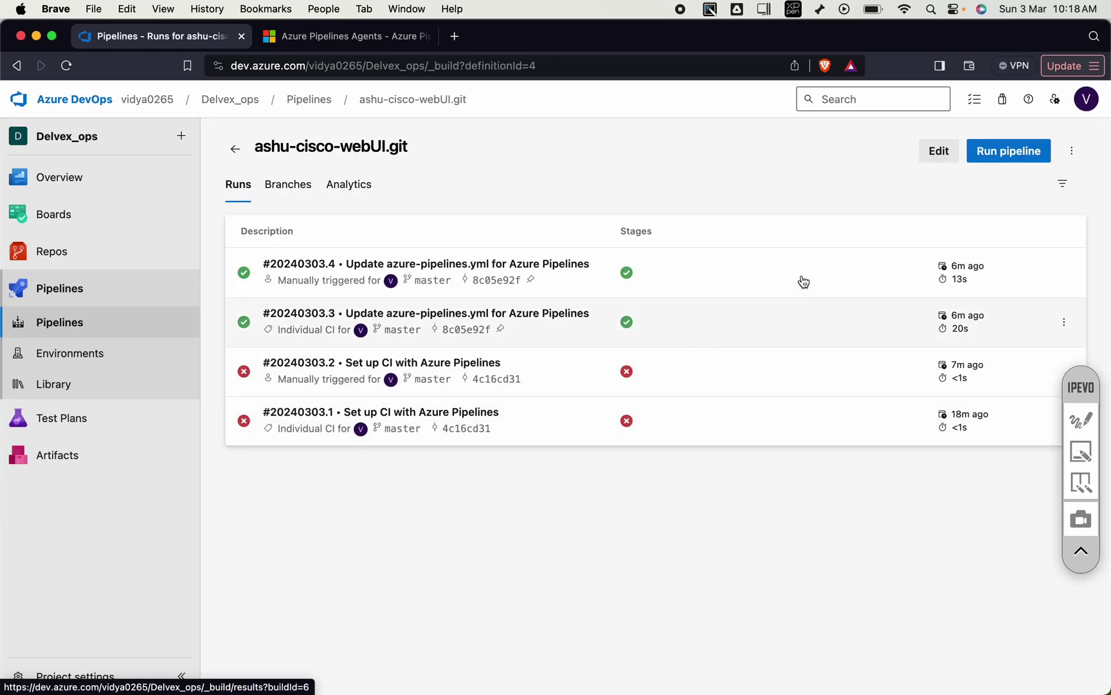
Run the ashu-cisco-webUI.git pipeline on master and open the log of its job.
{"action": "left_click", "coordinate": [1011, 150]}
{"action": "left_click", "coordinate": [1062, 663]}
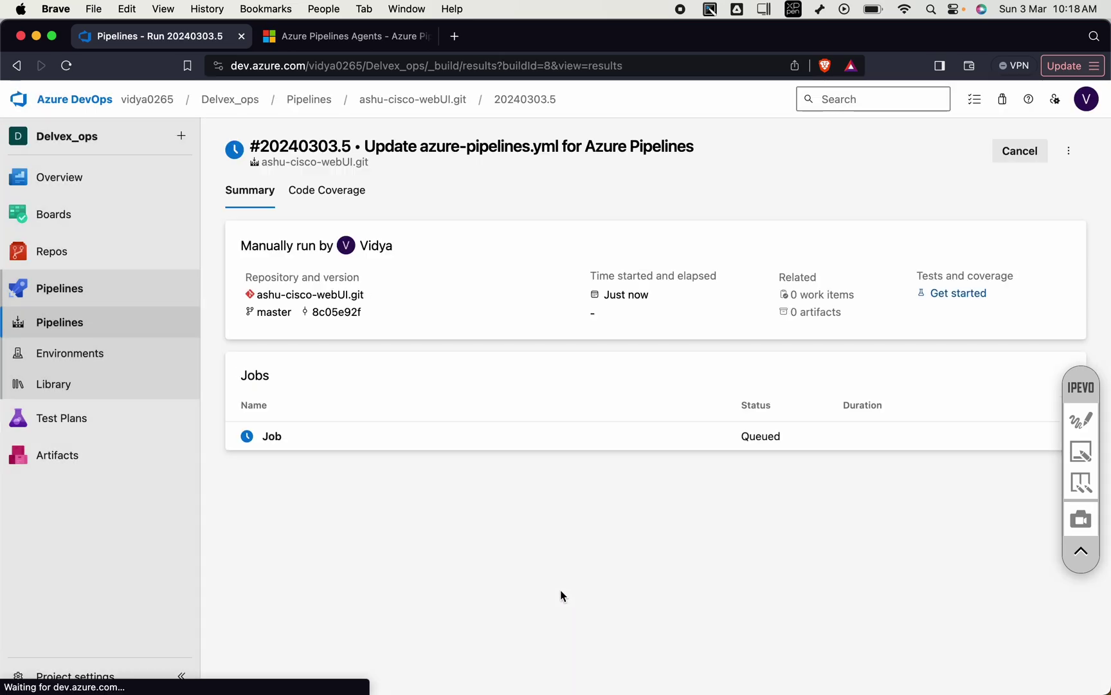
{"action": "left_click", "coordinate": [414, 435]}
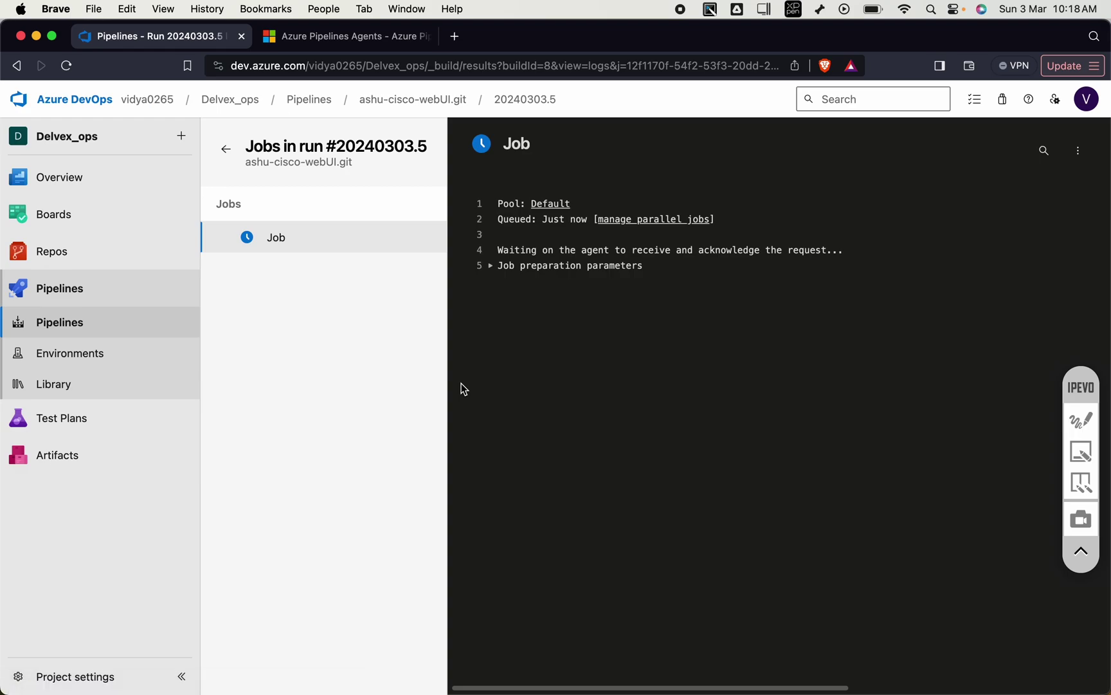
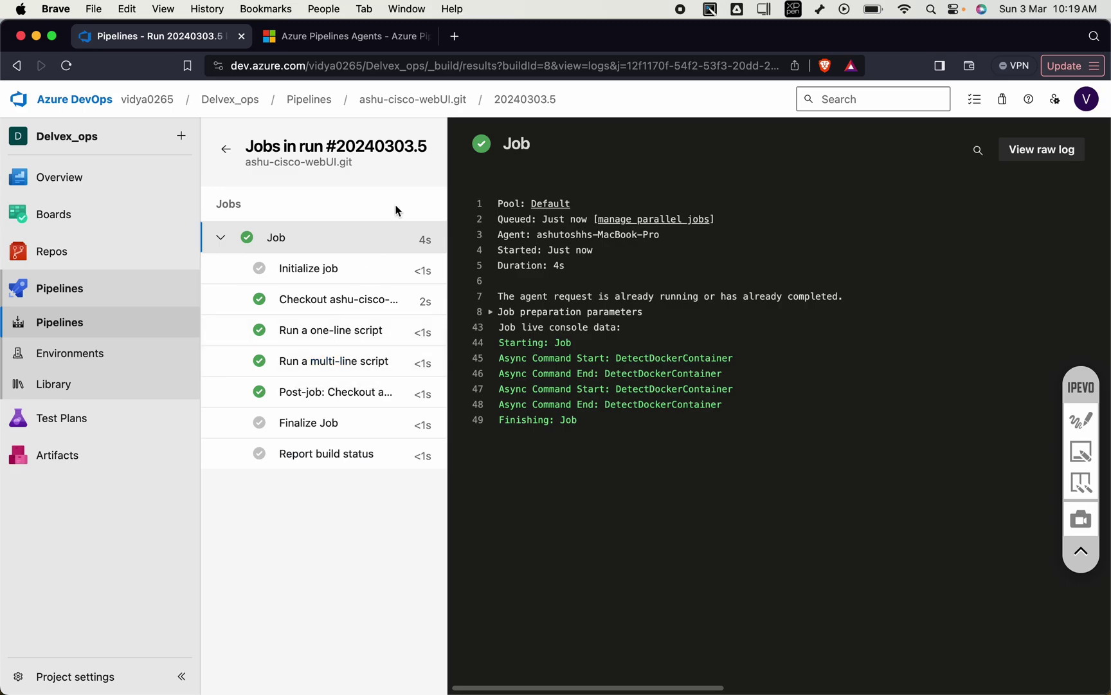
Return to the Pipelines list, switch to Chrome on the Windows machine and close the Get the agent dialog.
{"action": "left_click", "coordinate": [307, 100]}
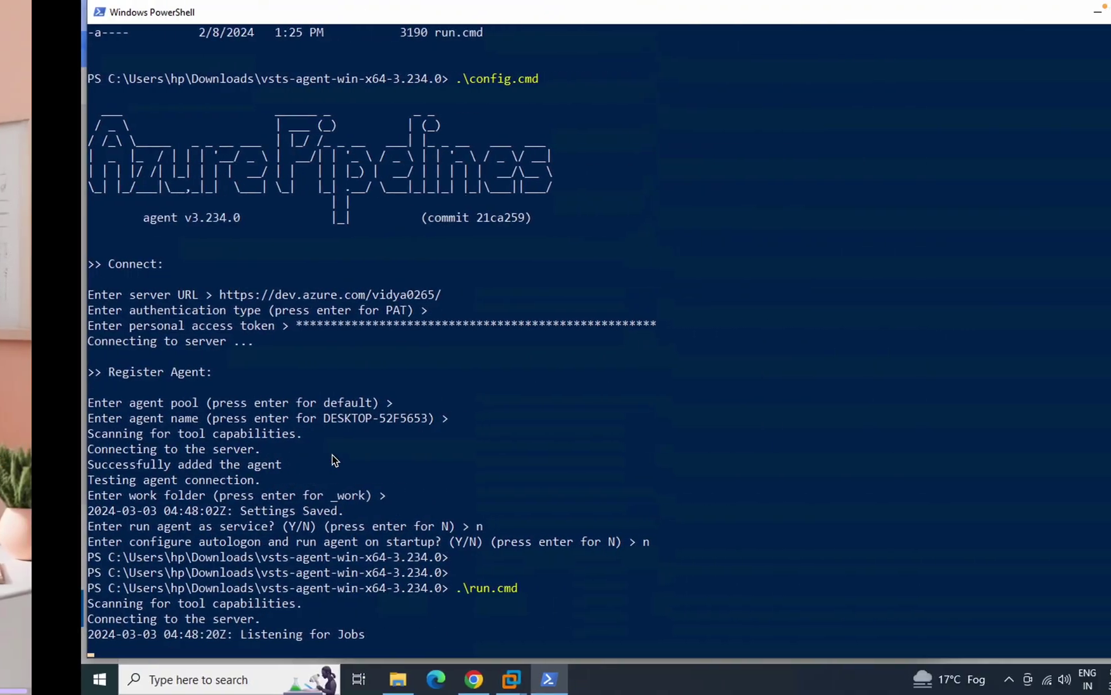
{"action": "mouse_move", "coordinate": [393, 679]}
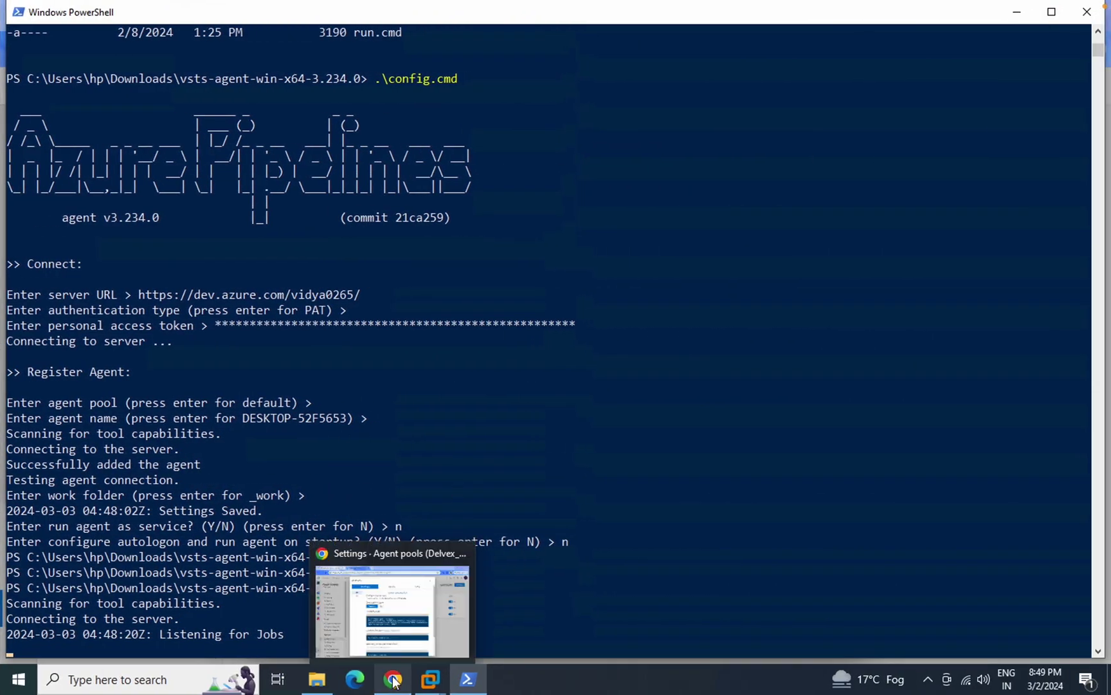
{"action": "left_click", "coordinate": [395, 593]}
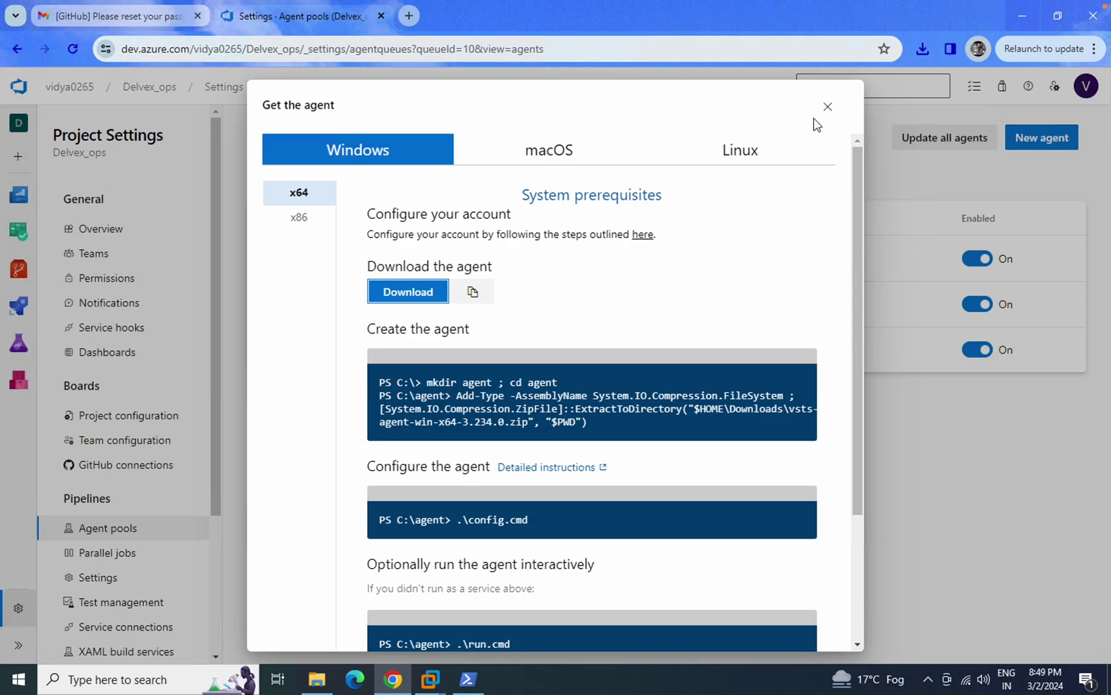
{"action": "left_click", "coordinate": [828, 107]}
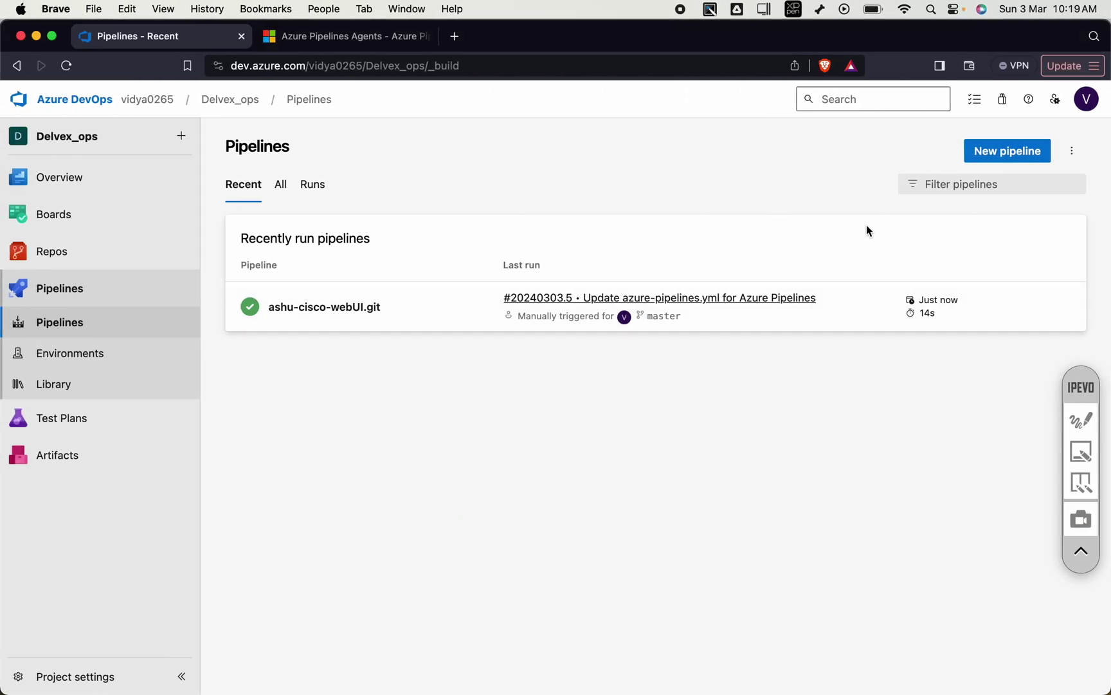
Open the ashu-cisco-webUI.git pipeline for editing on the Mac, remove the Default value from pool and add a line below it.
{"action": "left_click", "coordinate": [442, 305]}
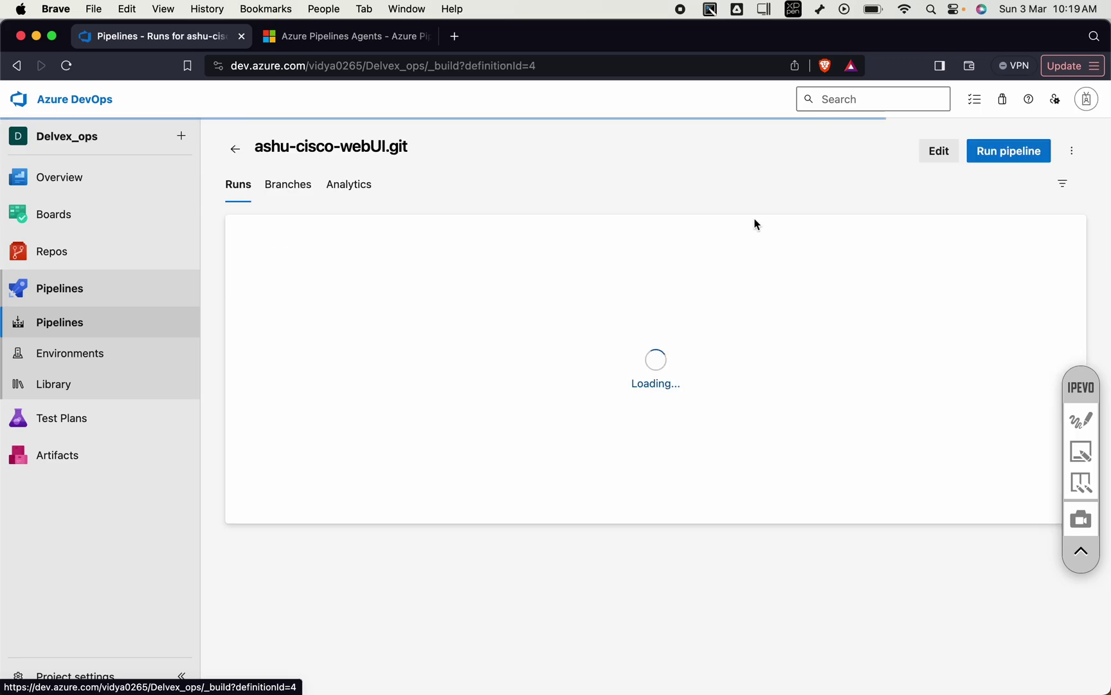
{"action": "left_click", "coordinate": [938, 152]}
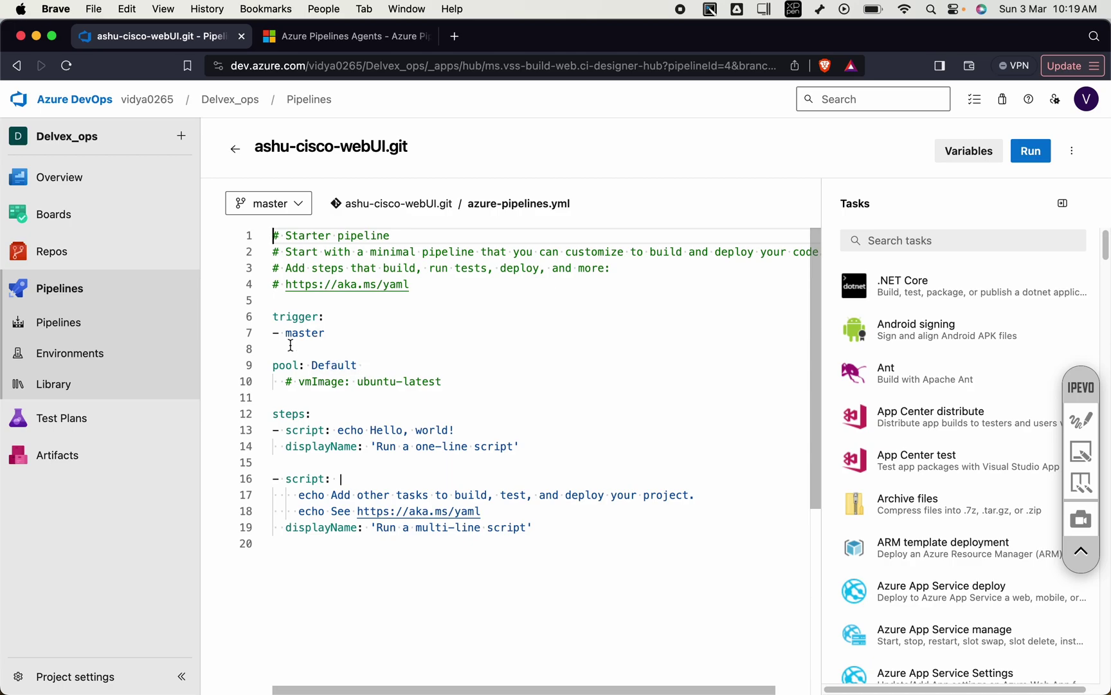
{"action": "left_click_drag", "start_coordinate": [312, 363], "coordinate": [363, 365]}
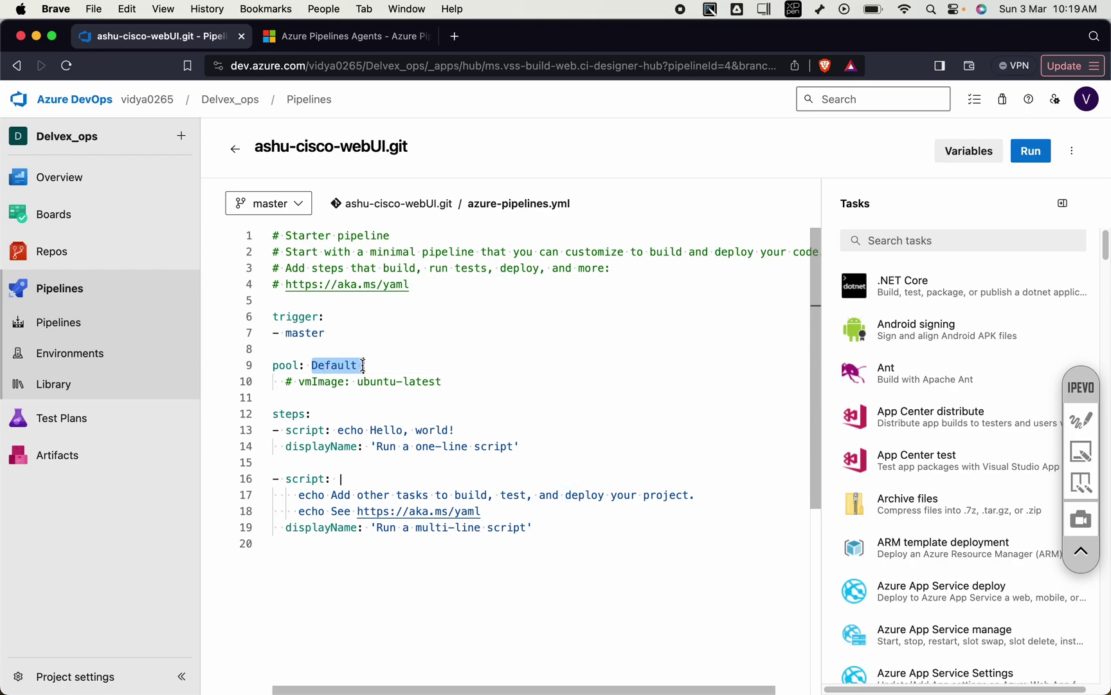
{"action": "key", "text": "BackSpace"}
{"action": "key", "text": "Return"}
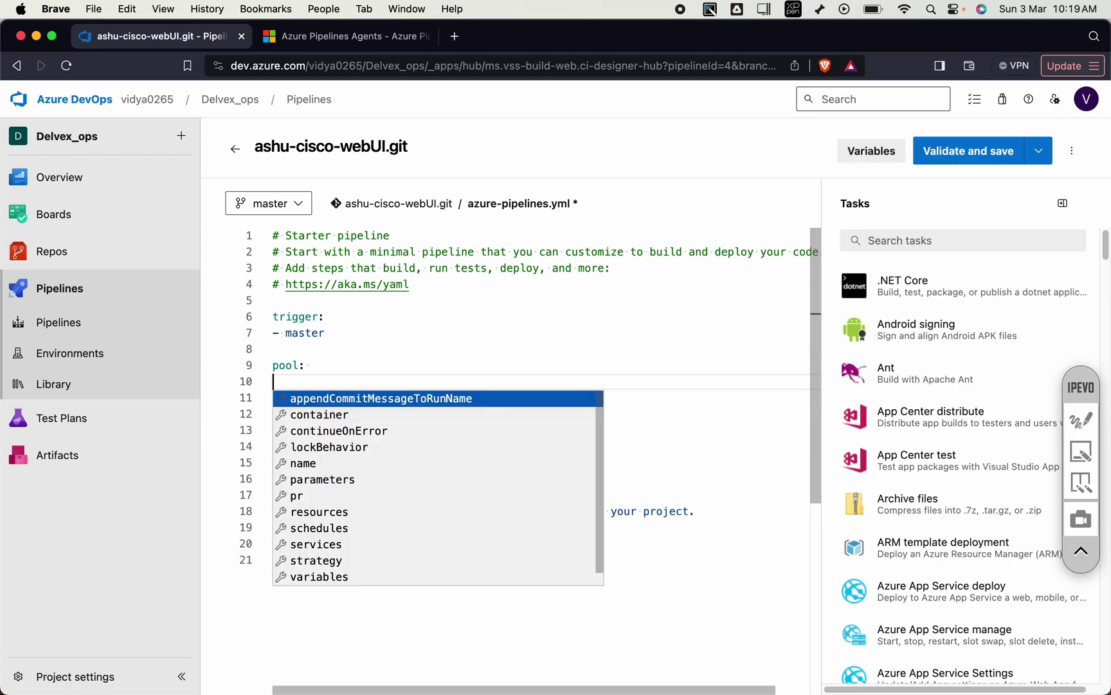
{"action": "key", "text": "Return"}
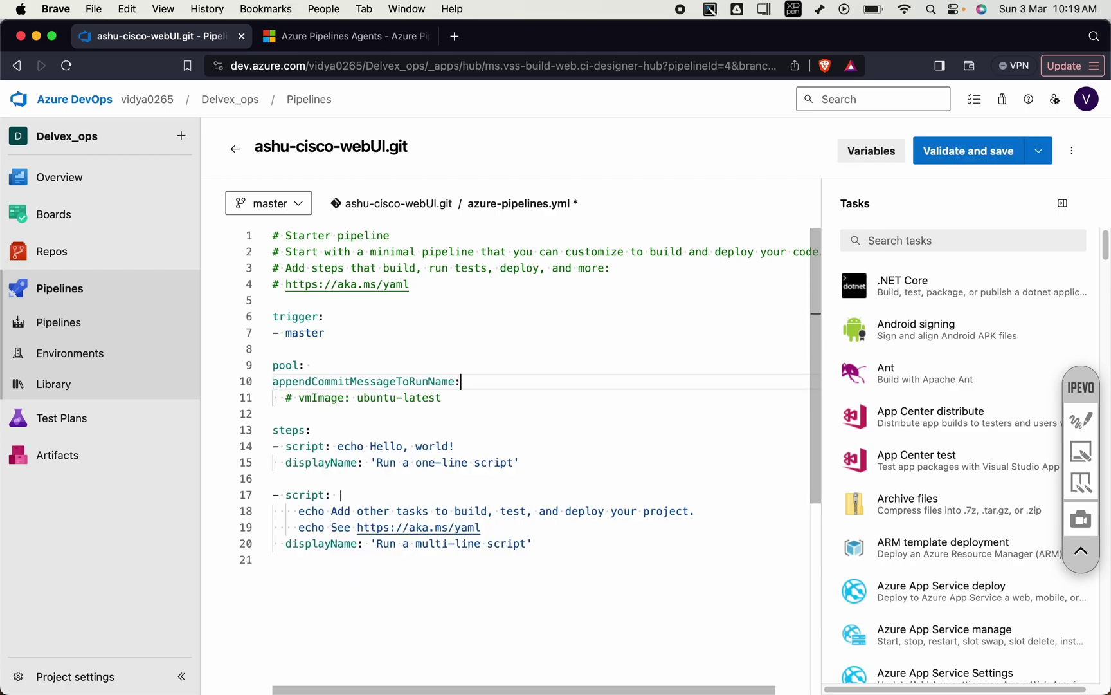
{"action": "key", "text": "BackSpace"}
{"action": "type", "text": ":"}
{"action": "key", "text": "super+BackSpace"}
Add an indented name: Default entry under pool in azure-pipelines.yml.
{"action": "key", "text": "Tab"}
{"action": "type", "text": "na"}
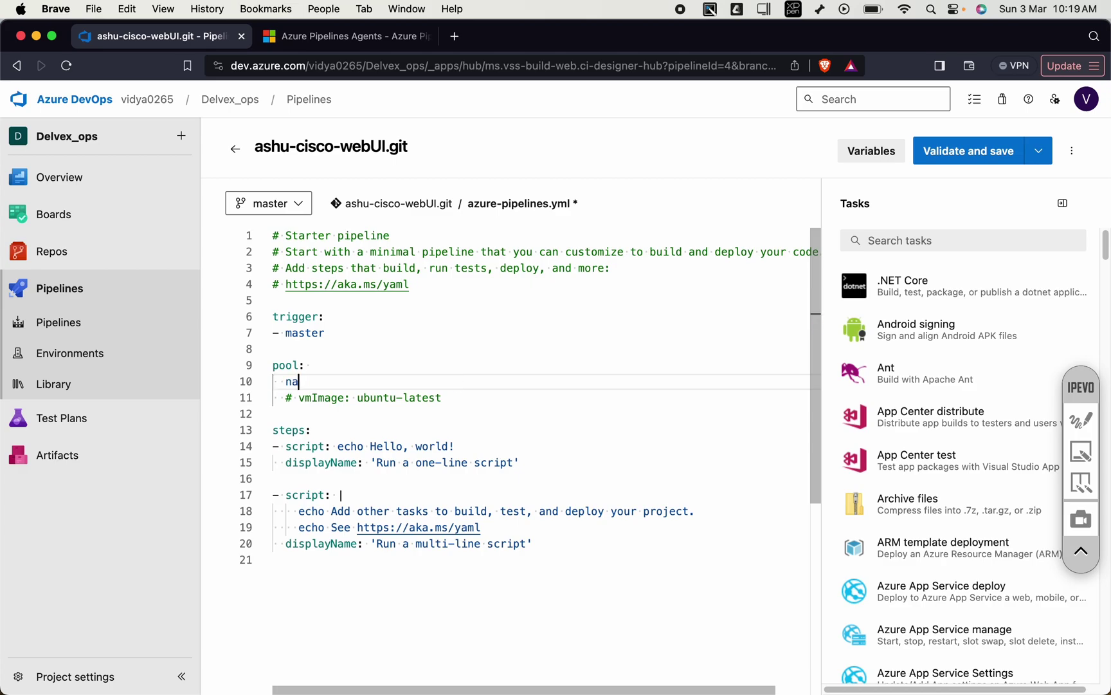
{"action": "type", "text": "me: Default"}
{"action": "key", "text": "Return"}
Add a demands list under the pool name with the entry agent.name -equals gaea-test.
{"action": "key", "text": "ctrl+space"}
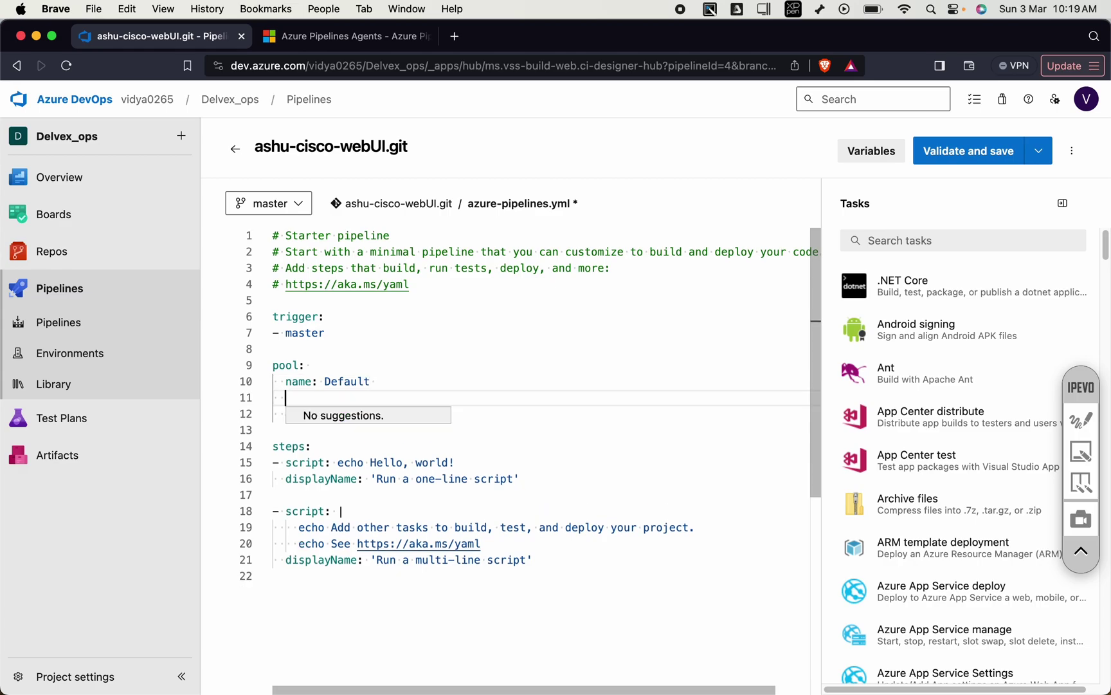
{"action": "type", "text": "demands:"}
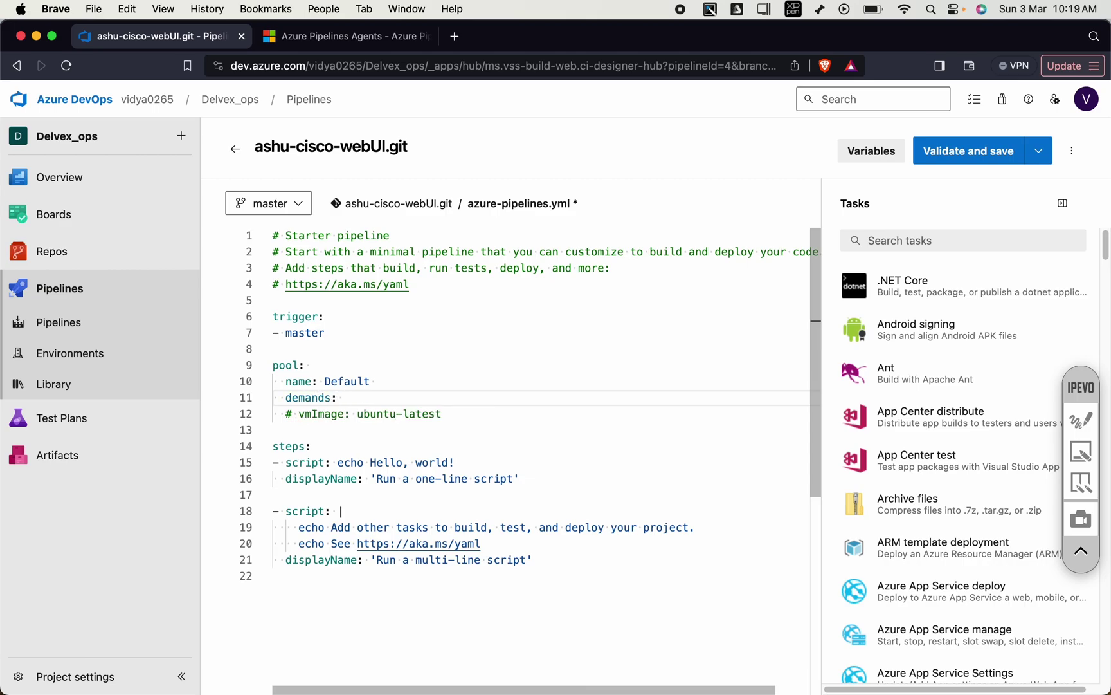
{"action": "key", "text": "Return"}
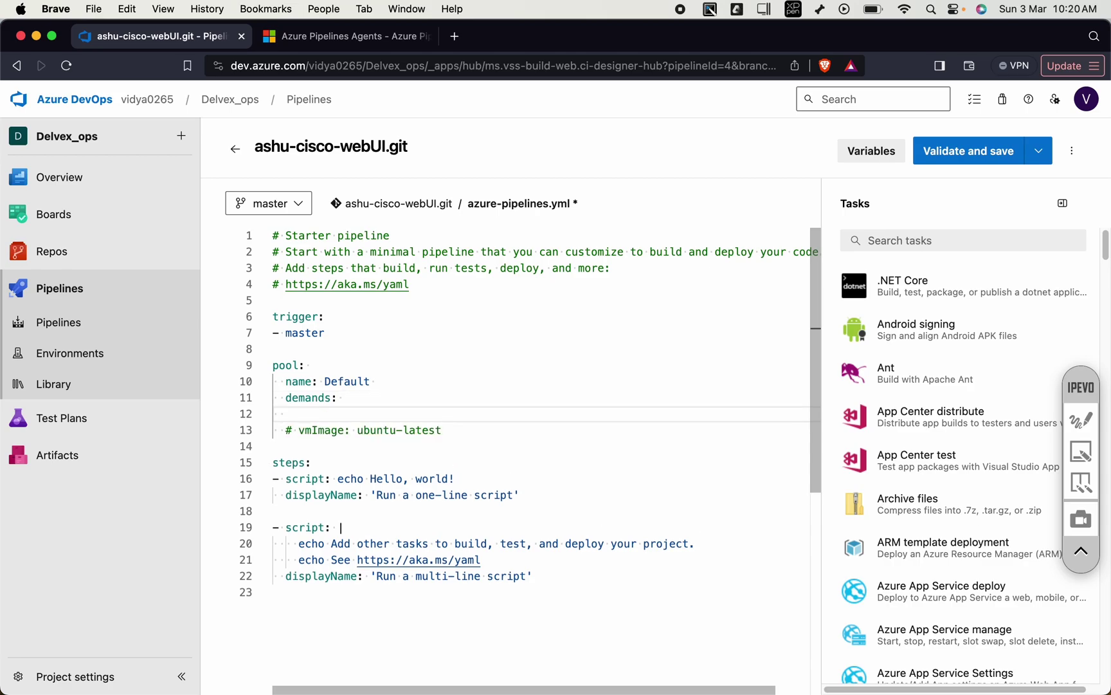
{"action": "type", "text": "- agent.name -equals"}
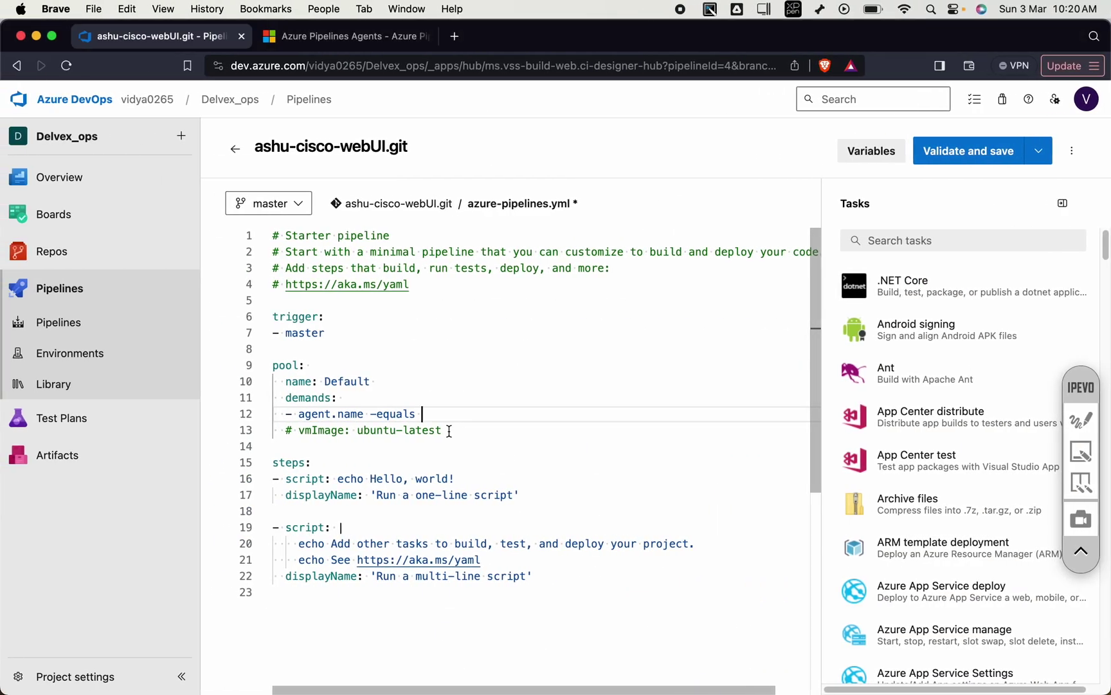
{"action": "type", "text": "gaea-test"}
Examine the self-hosted agent section of the Azure Pipelines Agents documentation and return to the pipeline editor.
{"action": "left_click", "coordinate": [359, 40]}
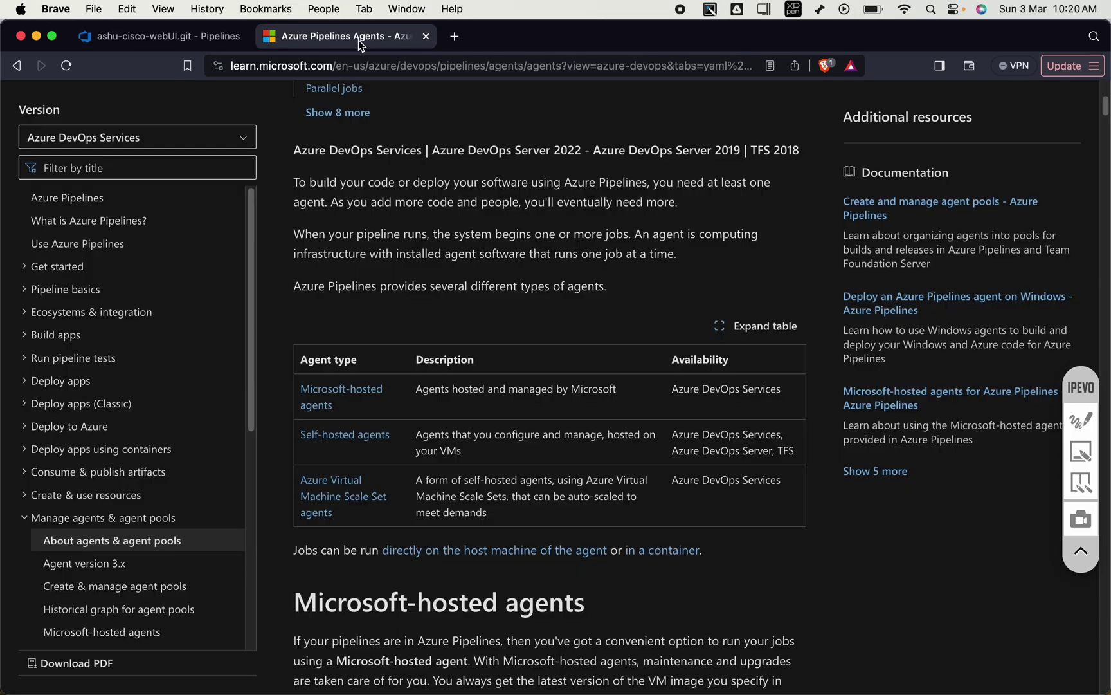
{"action": "scroll", "coordinate": [485, 453], "scroll_direction": "down", "scroll_amount": 18}
{"action": "scroll", "coordinate": [486, 453], "scroll_direction": "down", "scroll_amount": 3}
{"action": "key", "text": "ctrl+Left"}
{"action": "key", "text": "ctrl+Right"}
{"action": "key", "text": "ctrl+Left"}
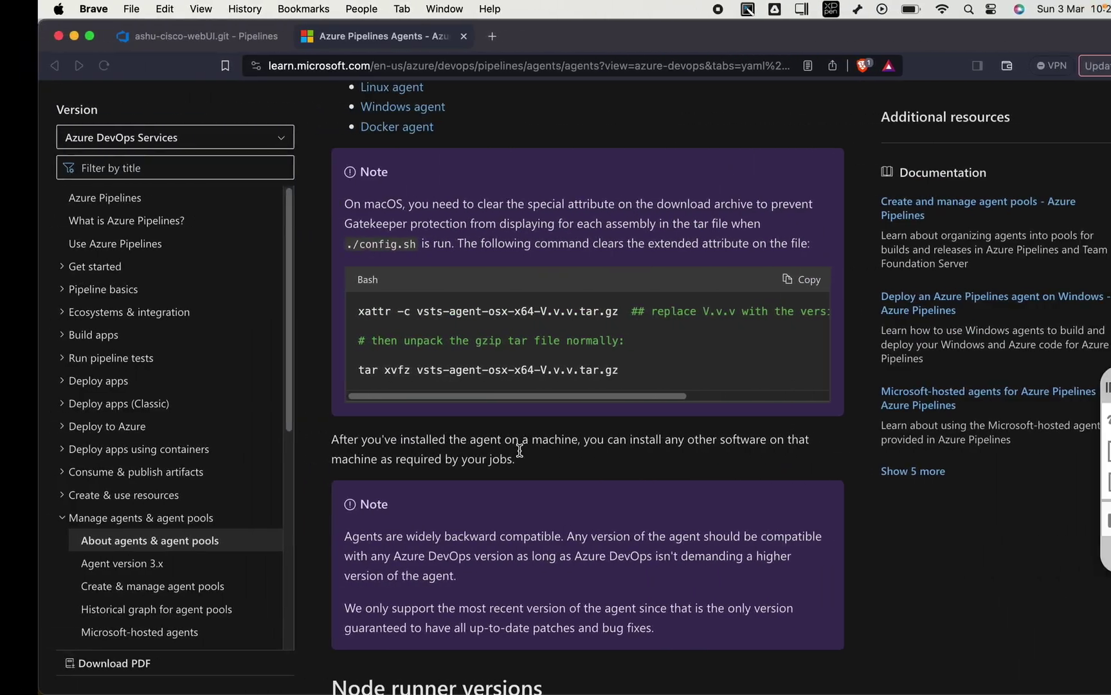
{"action": "left_click", "coordinate": [179, 37]}
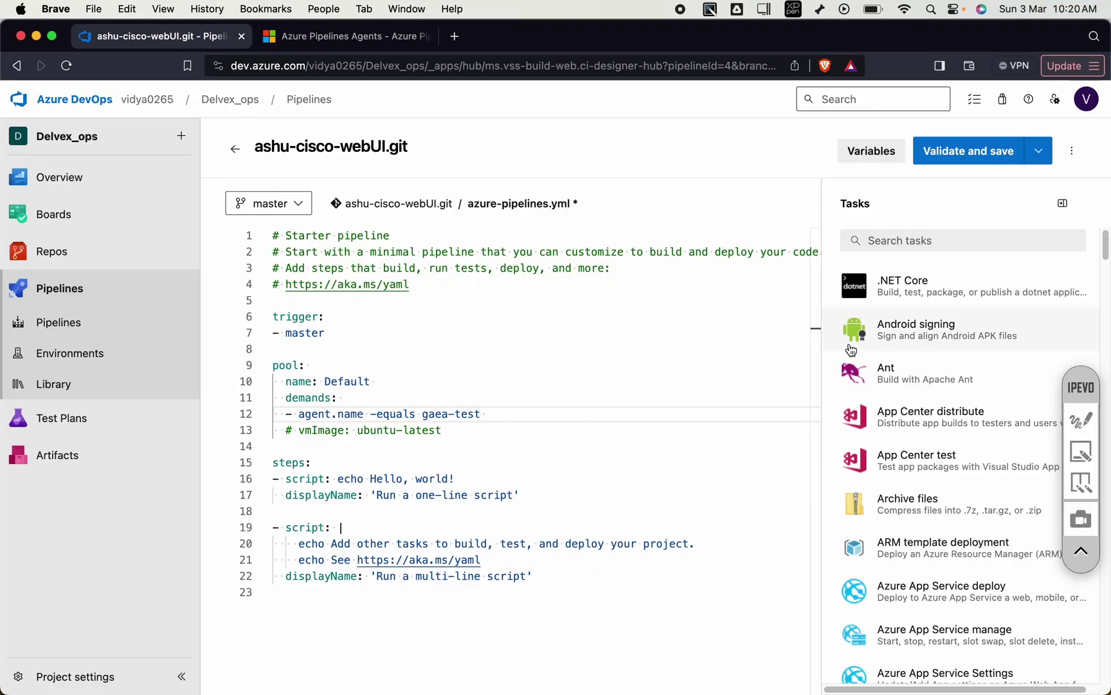
Save azure-pipelines.yml directly to the master branch with the commit message "Update azure-pipelines.yml for Azure Pipelines".
{"action": "left_click", "coordinate": [1042, 157]}
{"action": "left_click", "coordinate": [980, 186]}
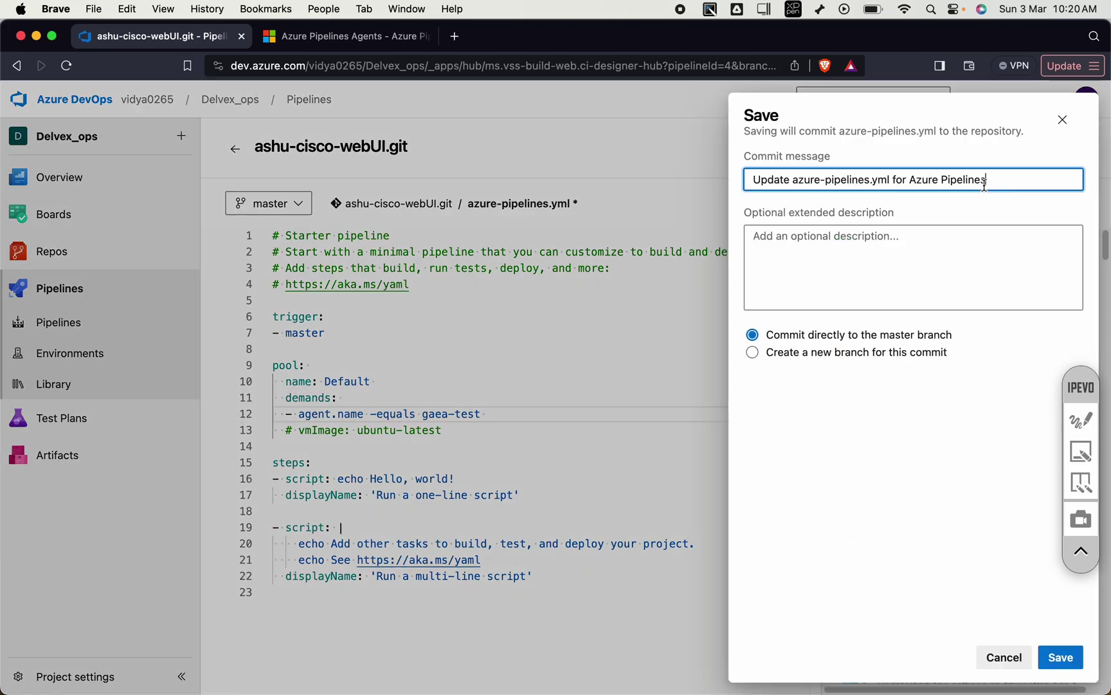
{"action": "left_click", "coordinate": [1055, 658]}
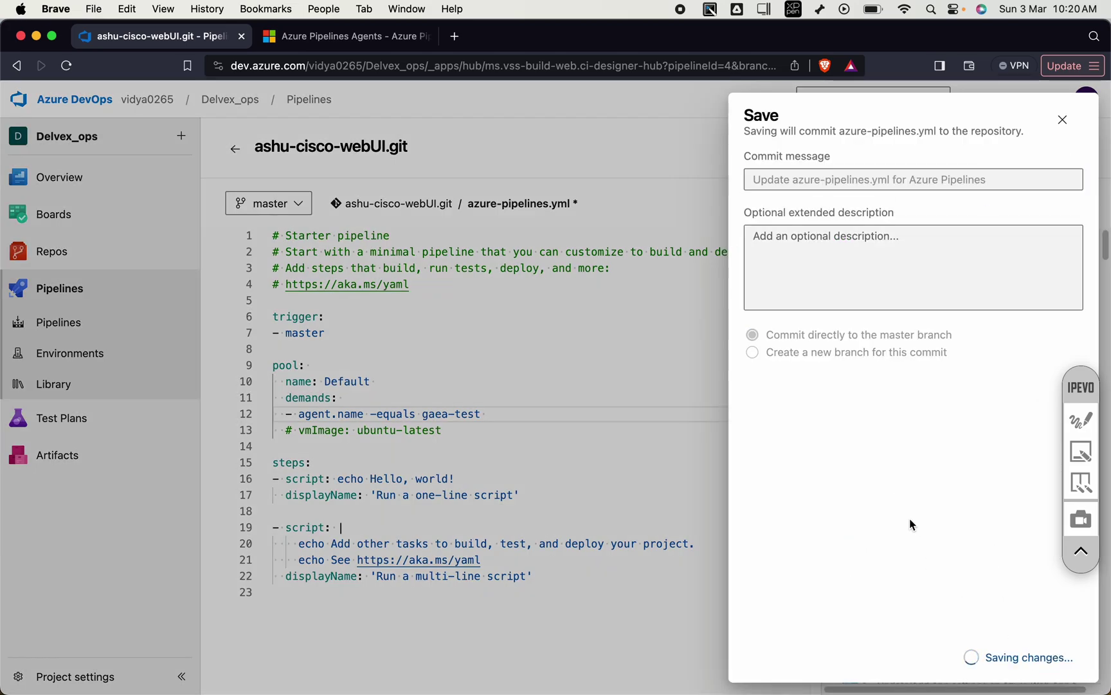